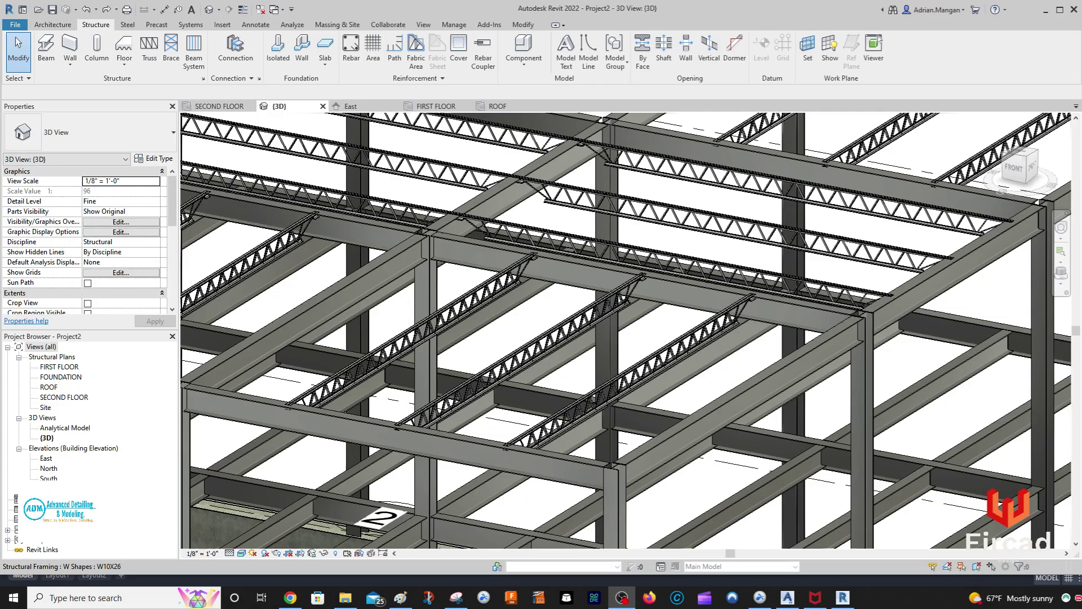
# Examine the roof framing in the 3D view, including how the middle-bay bar joists bear on the supporting beams
pyautogui.scroll(-3, 935, 315)
pyautogui.scroll(3, 935, 314)
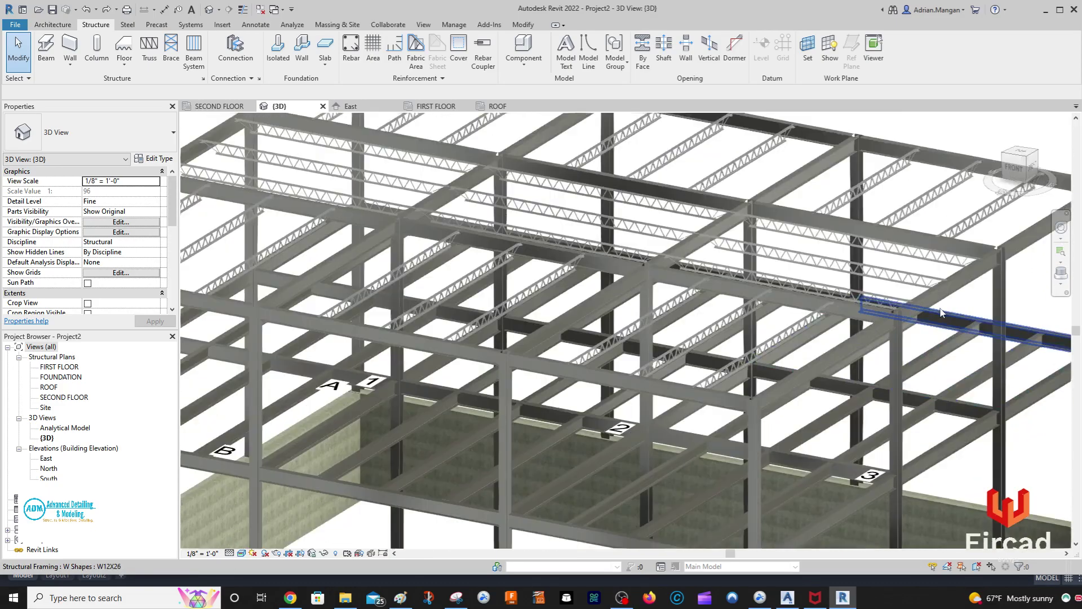
pyautogui.scroll(-5, 940, 313)
pyautogui.scroll(2, 784, 300)
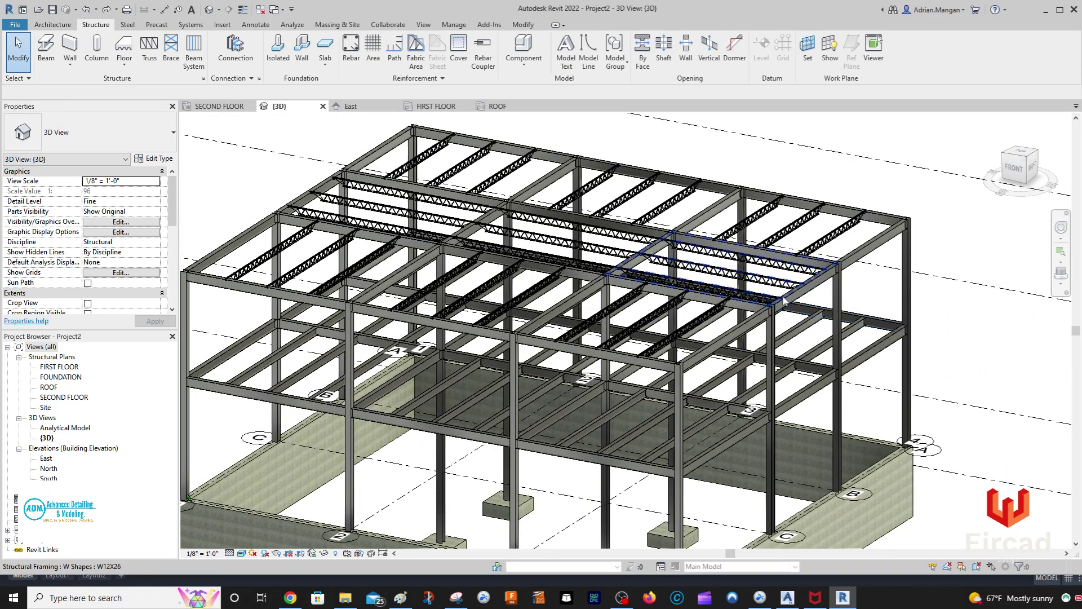
pyautogui.scroll(4, 338, 197)
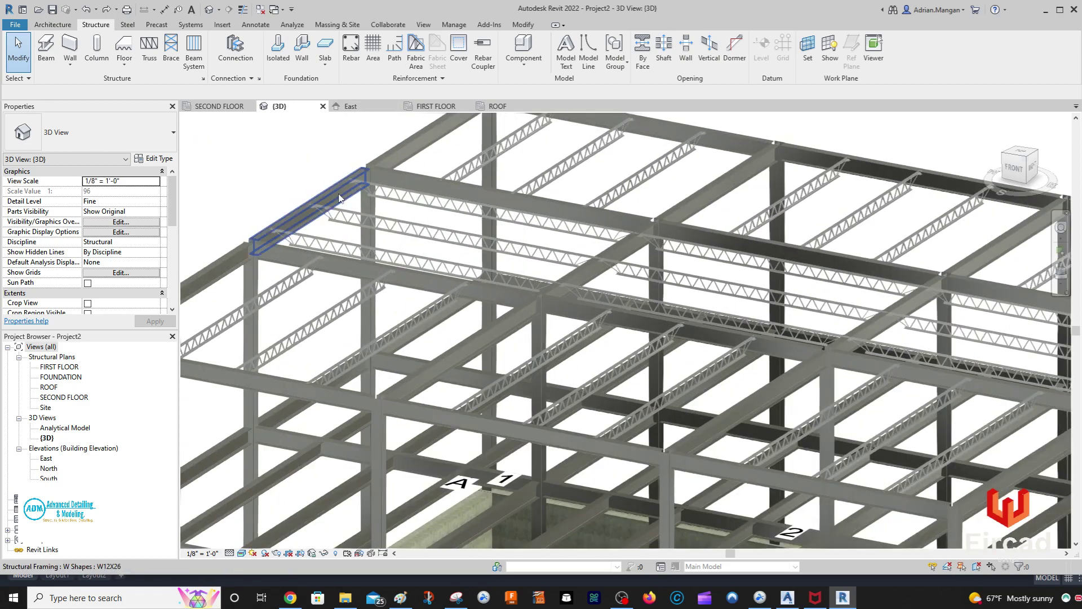
pyautogui.scroll(5, 305, 199)
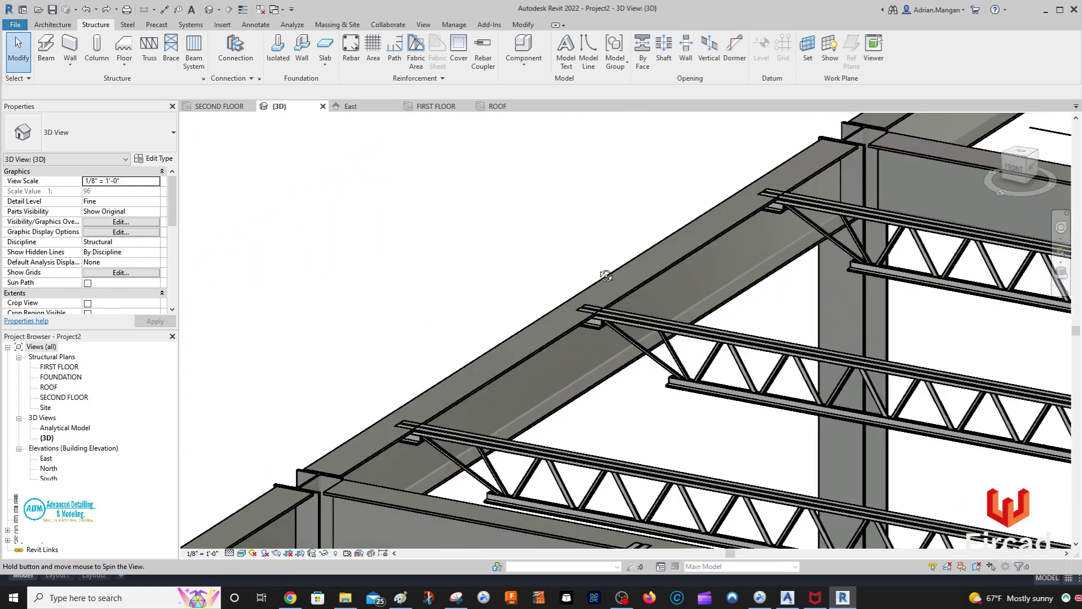
pyautogui.keyDown('shift'); pyautogui.moveTo(602, 275); pyautogui.dragTo(606, 277, button='middle'); pyautogui.keyUp('shift')
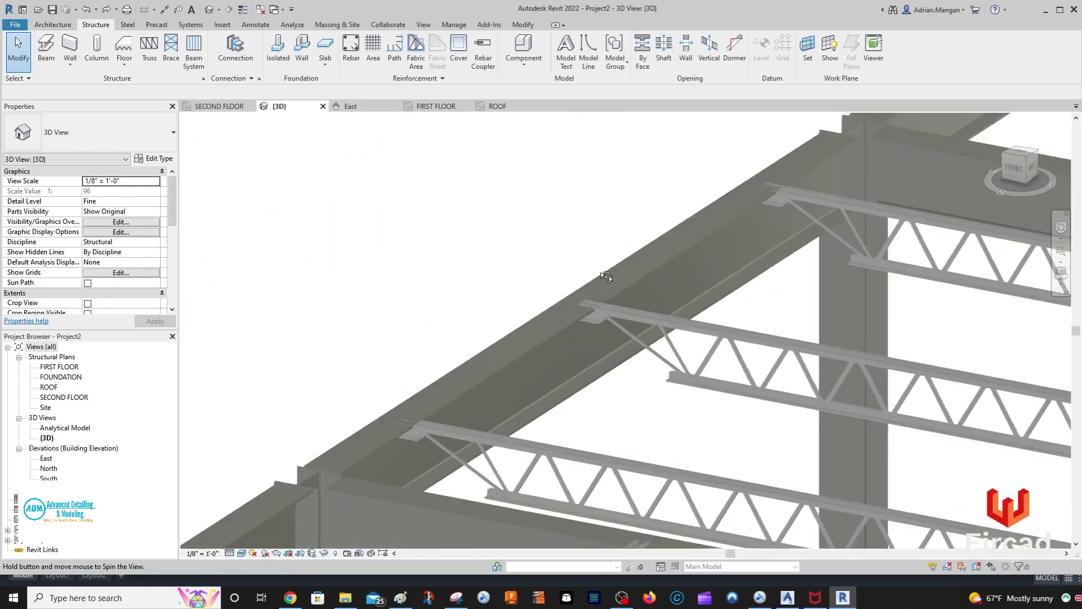
pyautogui.scroll(-6, 606, 277)
pyautogui.scroll(3, 406, 283)
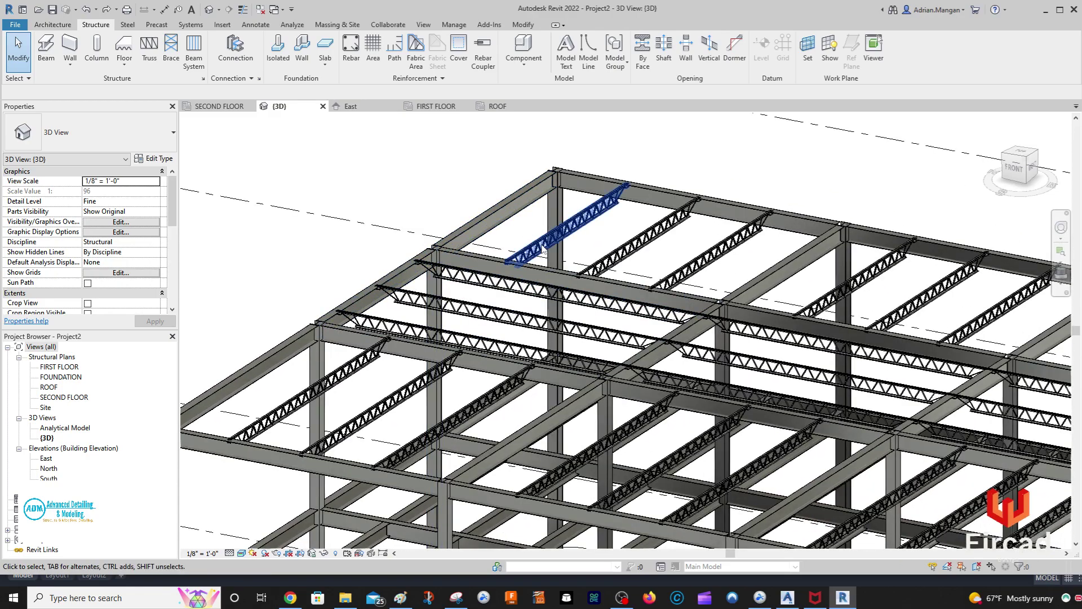
# Inspect the properties of the first middle-bay joist beam system and its adjoining W12X26 roof girder
pyautogui.press('Tab')
pyautogui.click(630, 299)
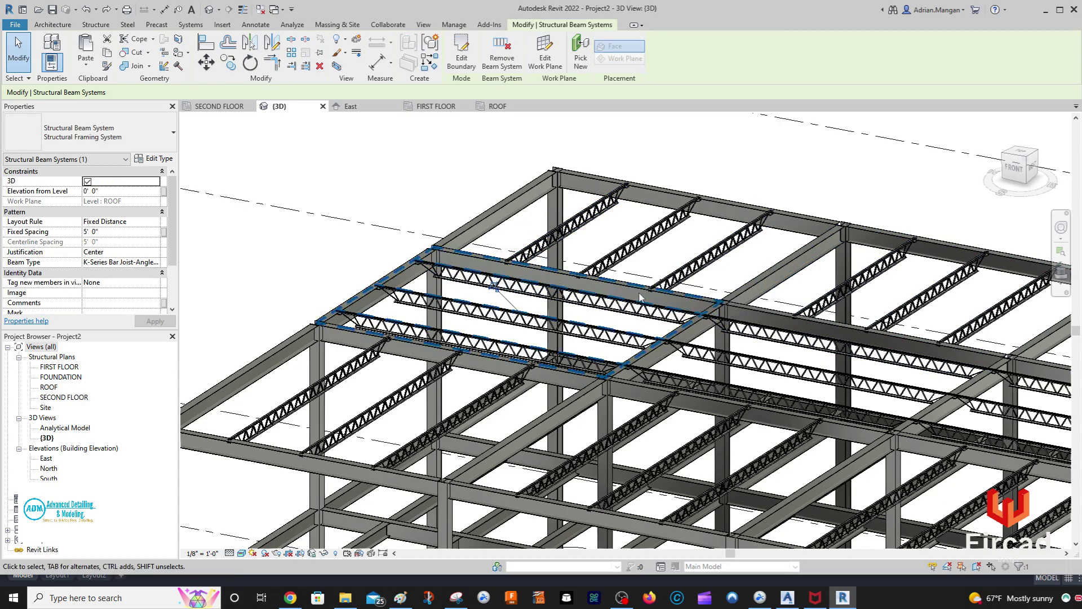
pyautogui.press('Escape')
pyautogui.click(641, 297)
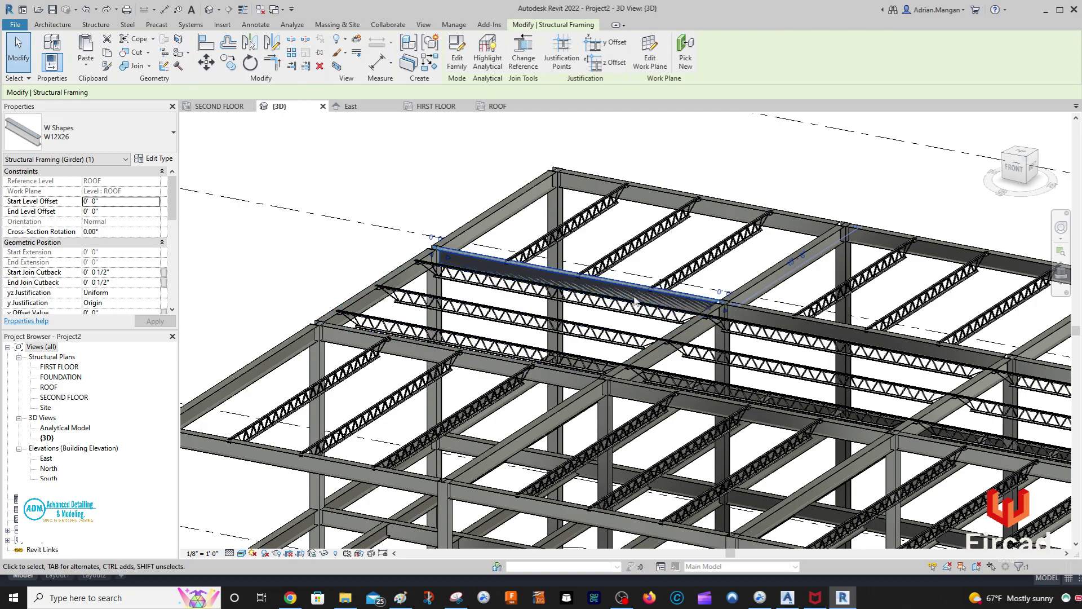
pyautogui.press('Escape')
# In the ROOF structural plan, delete the three joist beam systems in the bays between grids B and C
pyautogui.click(504, 106)
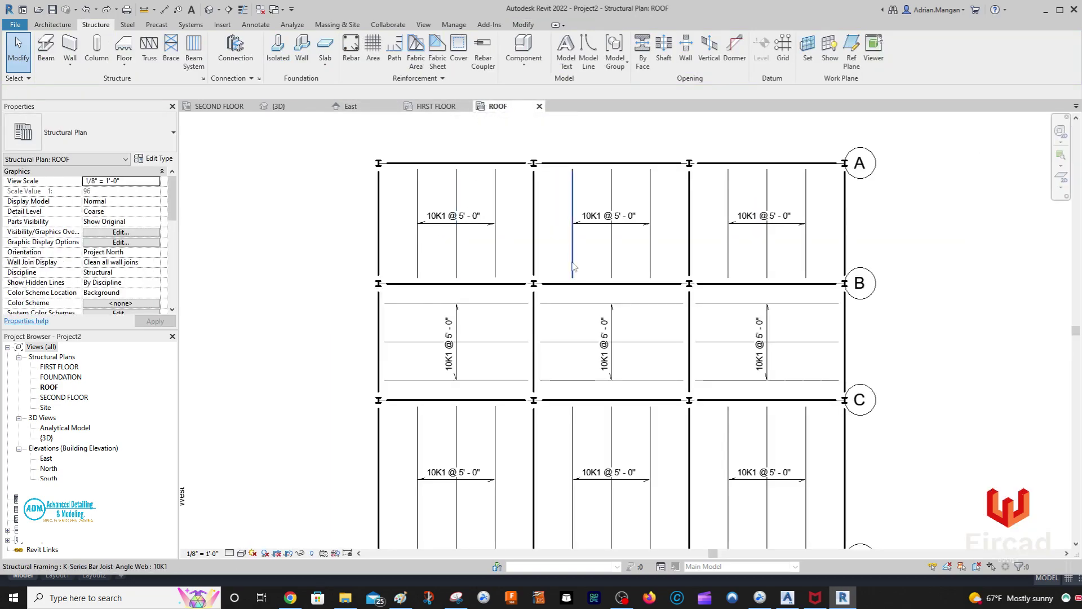
pyautogui.click(507, 290)
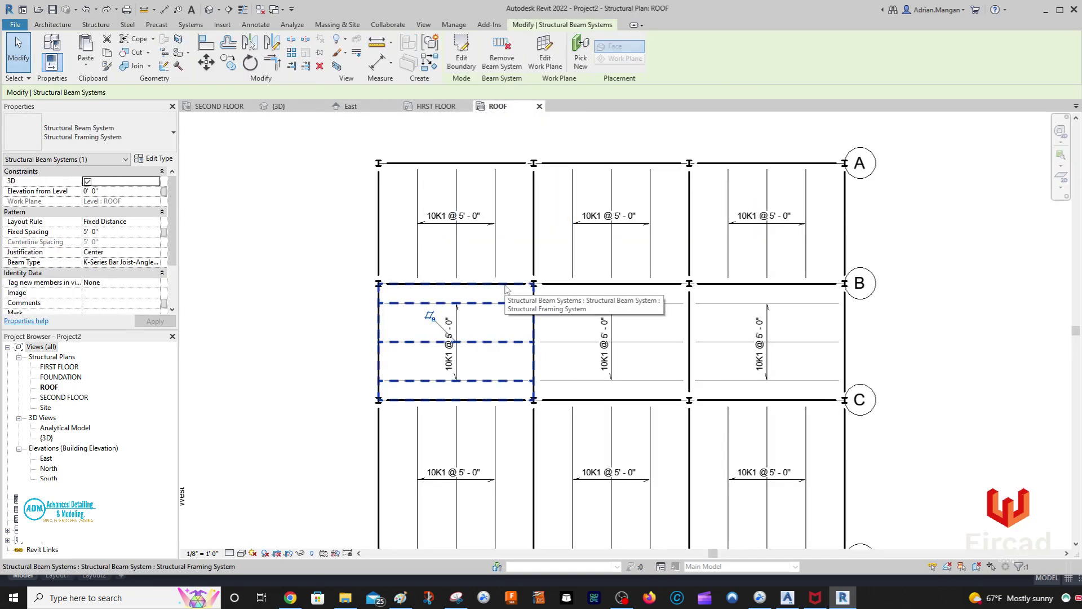
pyautogui.press('Delete')
pyautogui.click(648, 289)
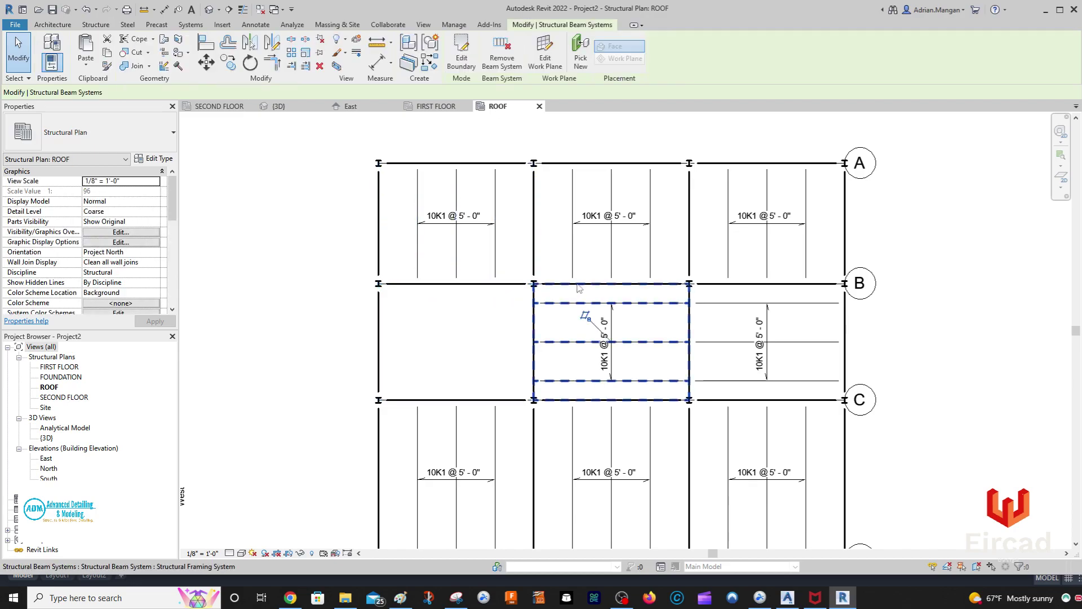
pyautogui.press('Delete')
pyautogui.click(743, 293)
pyautogui.press('Delete')
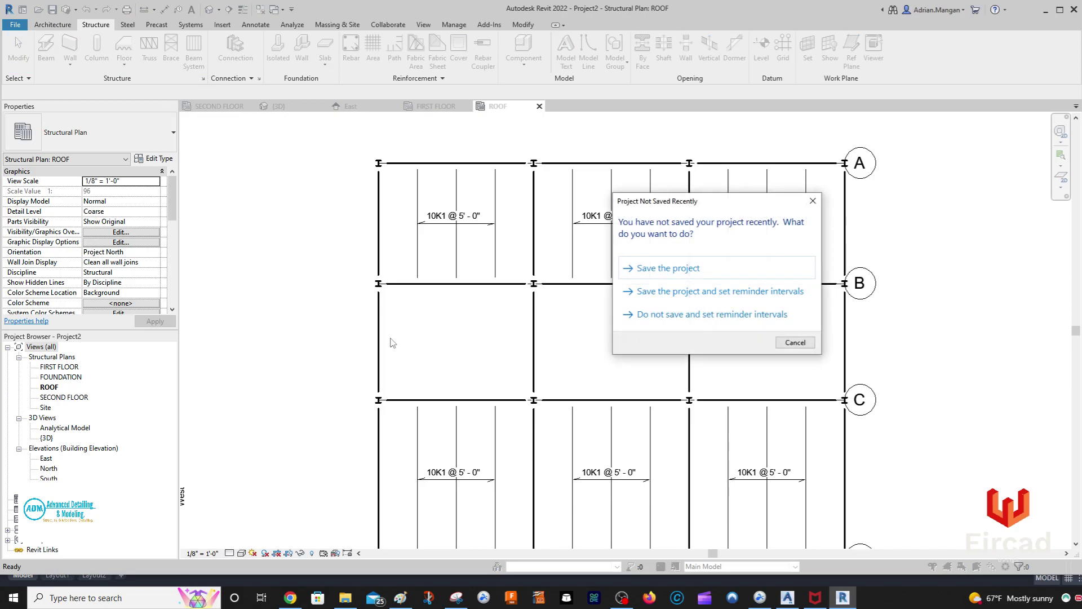
# Start saving the project and choose the AA-1ADM folder on the SSD-ADM (H:) drive as its location
pyautogui.click(717, 265)
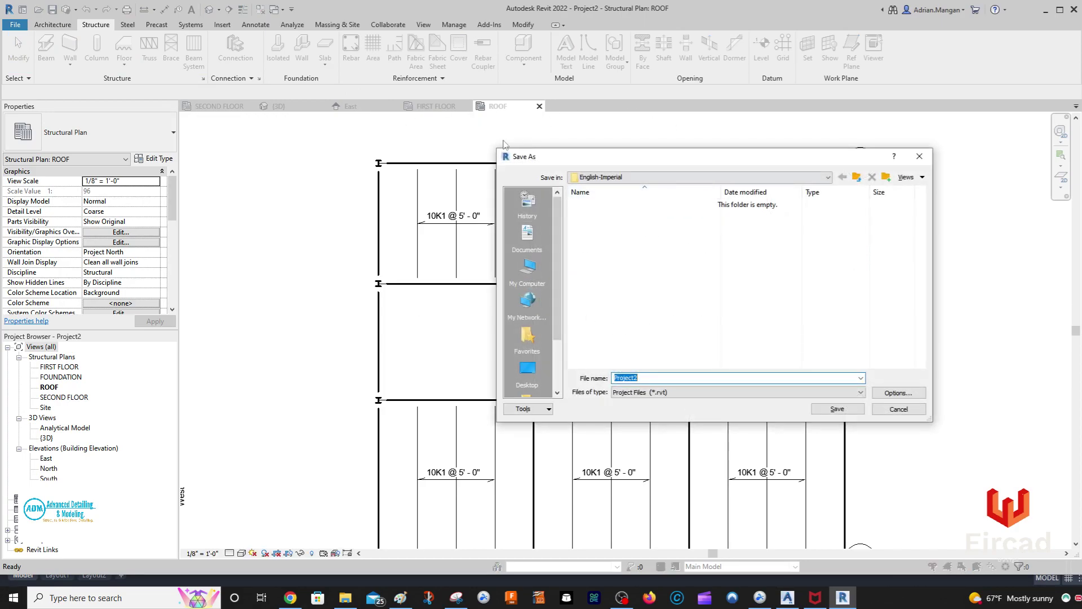
pyautogui.click(676, 177)
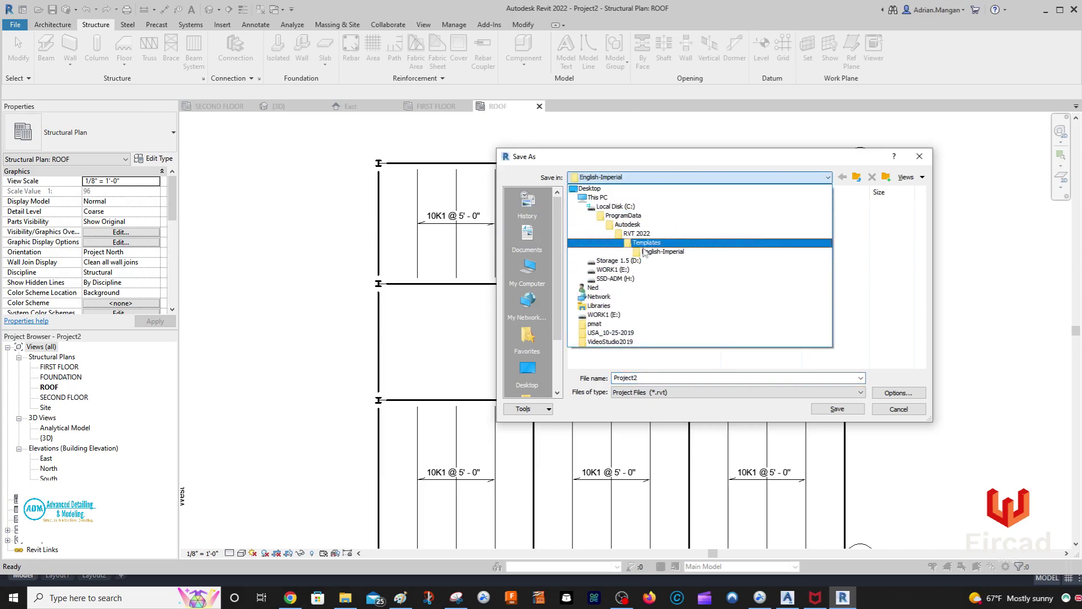
pyautogui.click(615, 278)
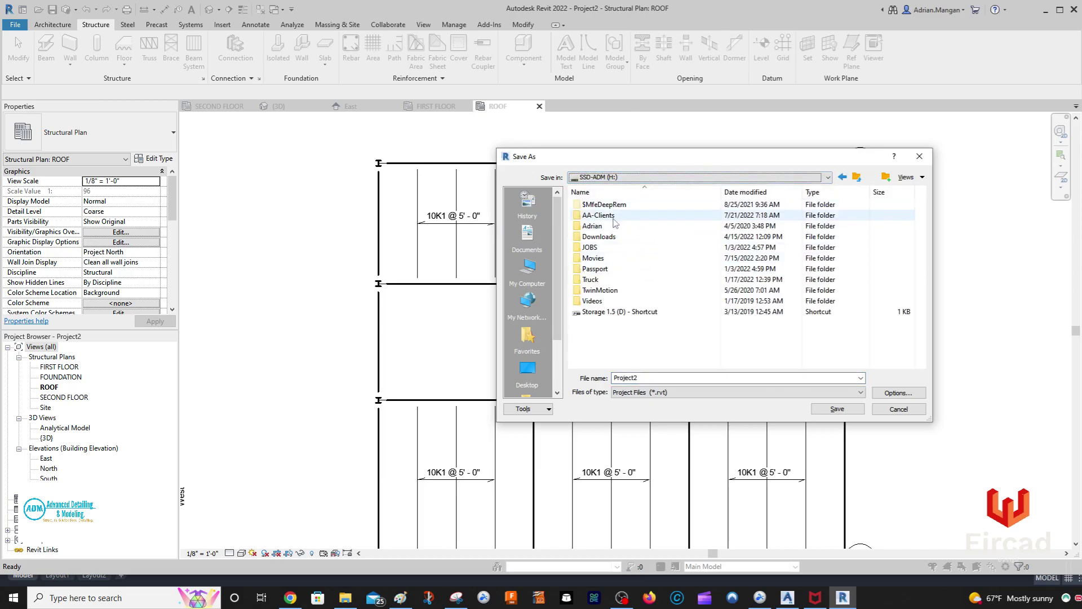
pyautogui.doubleClick(614, 220)
pyautogui.doubleClick(619, 287)
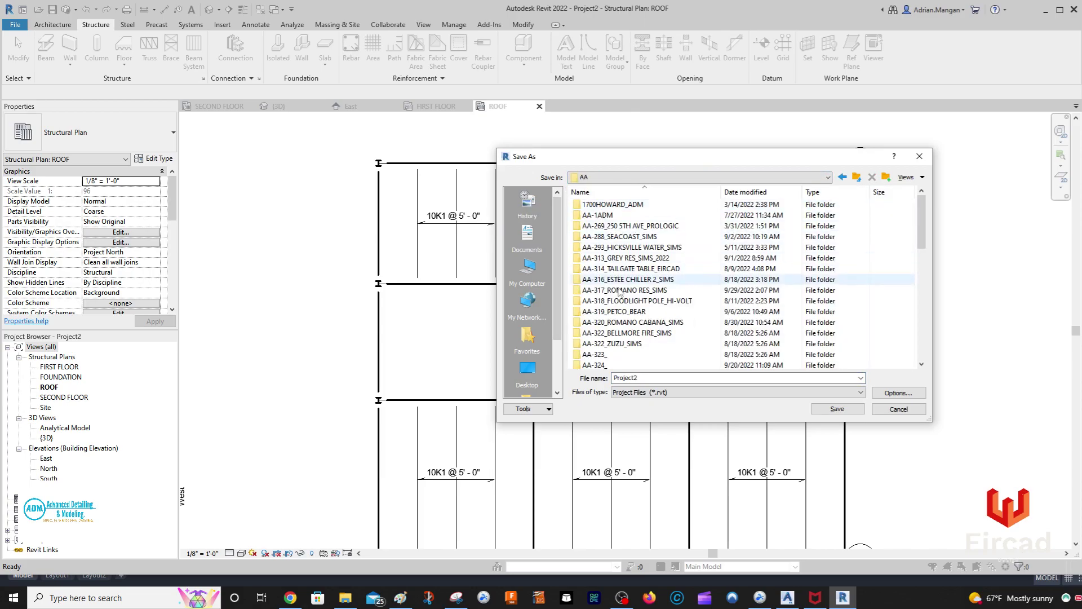
pyautogui.scroll(-4, 619, 291)
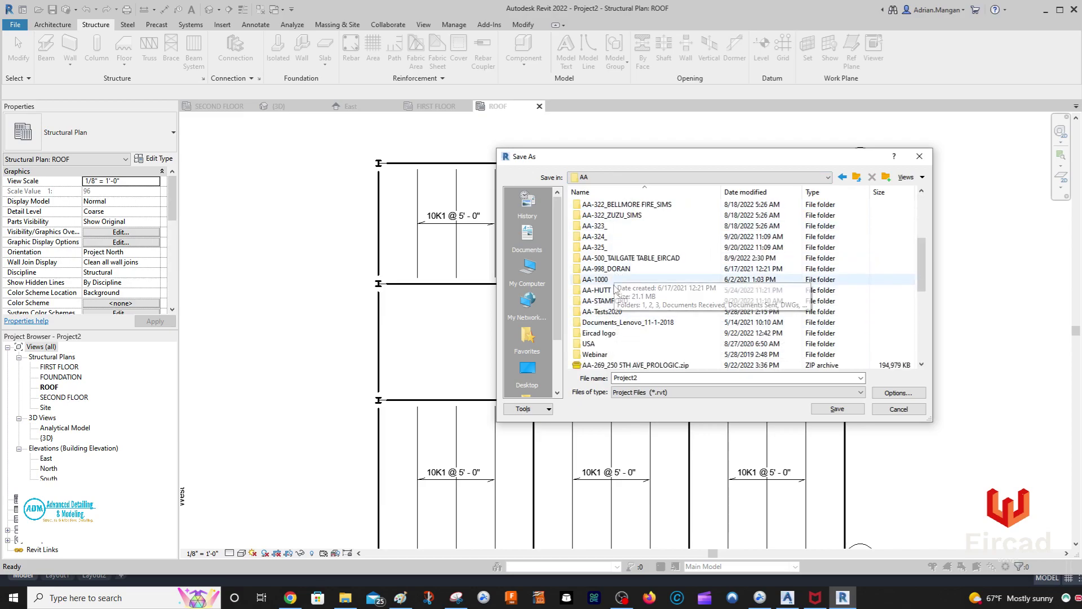
pyautogui.scroll(3, 608, 313)
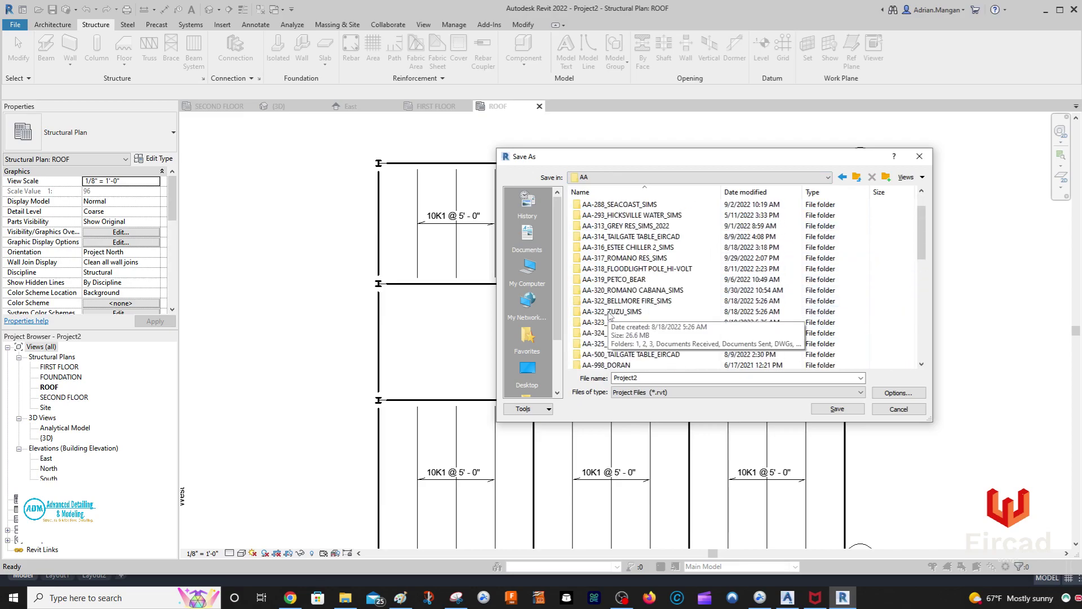
pyautogui.scroll(-4, 609, 315)
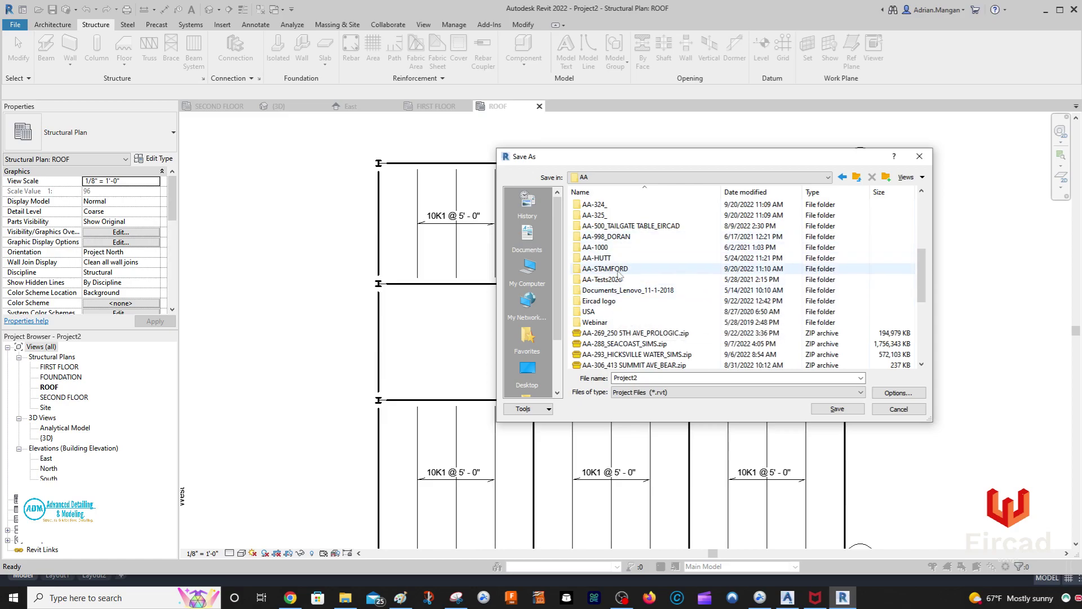
pyautogui.scroll(5, 618, 275)
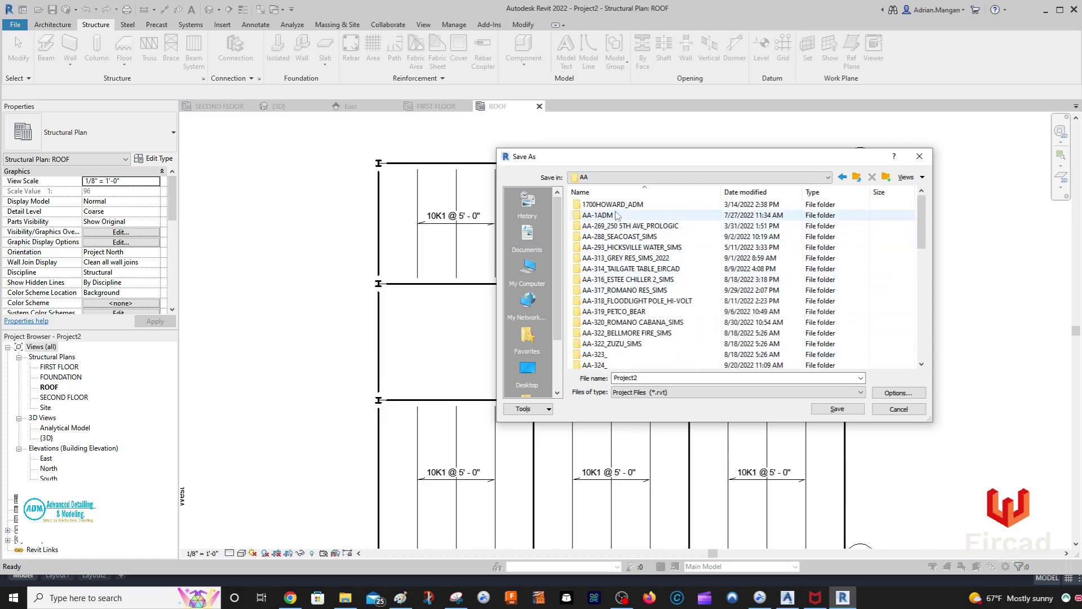
pyautogui.doubleClick(616, 215)
# Name the project file REVIT-YT1 and save it with the file save options left as they are
pyautogui.click(710, 378)
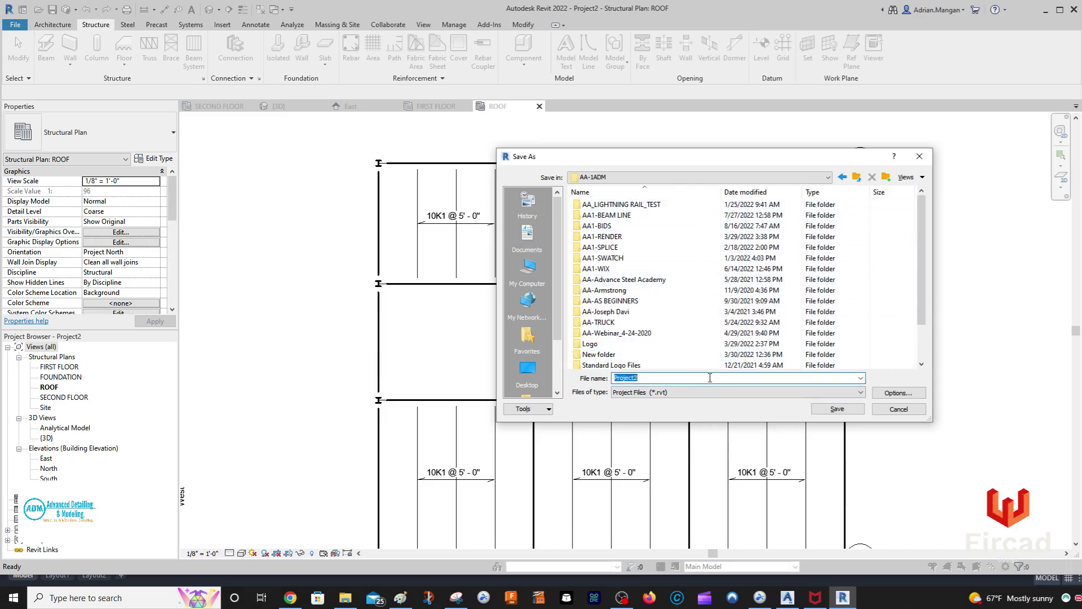
pyautogui.write('Y')
pyautogui.moveTo(699, 378); pyautogui.dragTo(538, 373)
pyautogui.write('REV')
pyautogui.click(899, 393)
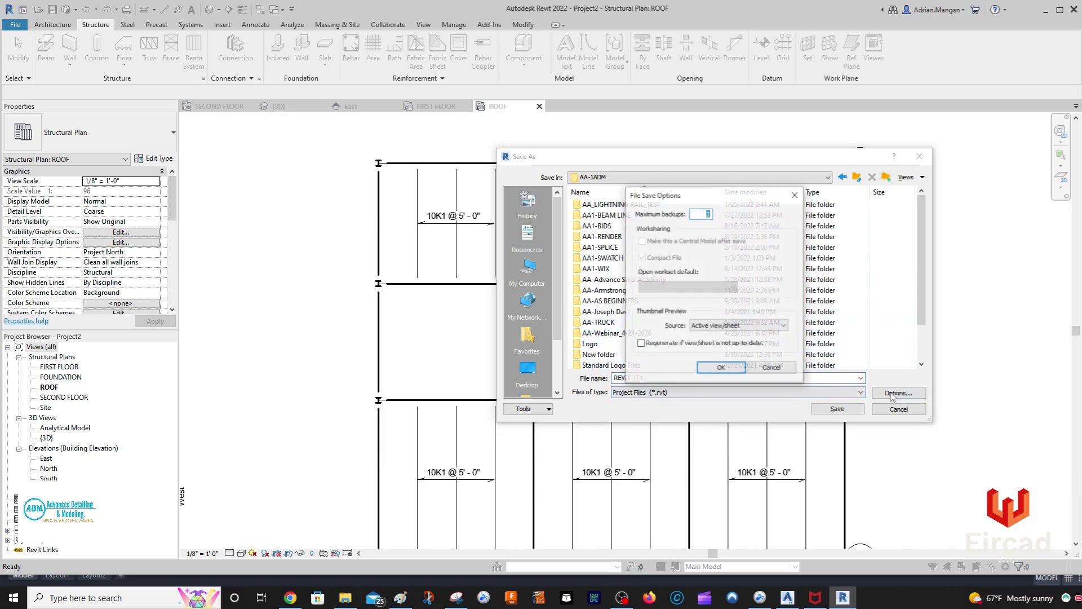
pyautogui.click(757, 370)
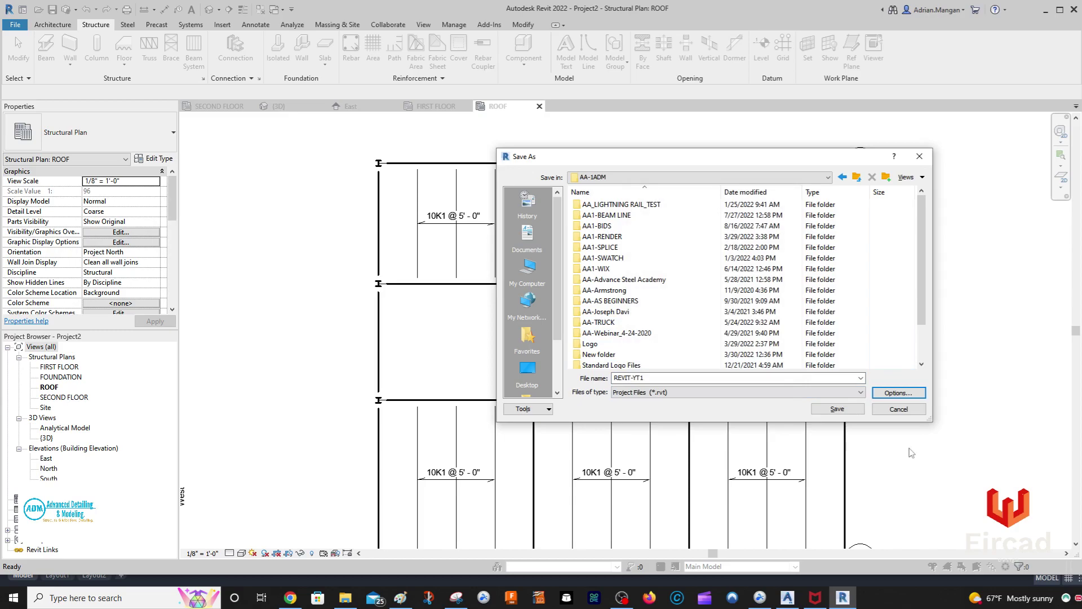
pyautogui.click(840, 409)
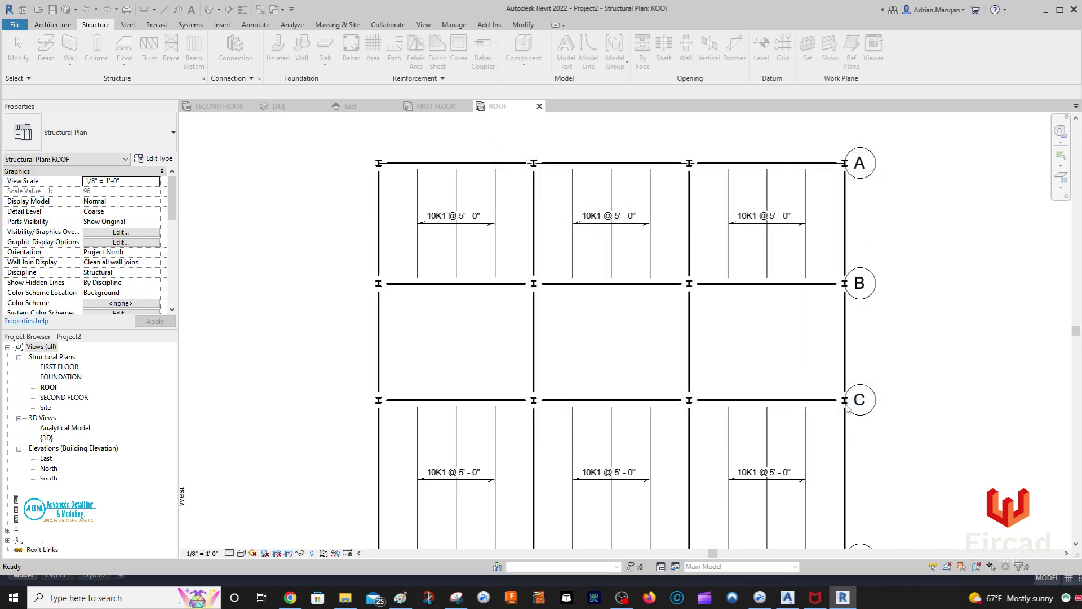
# Place 10K1 beam systems at 5'-0" fixed spacing in the three roof bays between grids B and C, running perpendicular to those grids
pyautogui.click(194, 48)
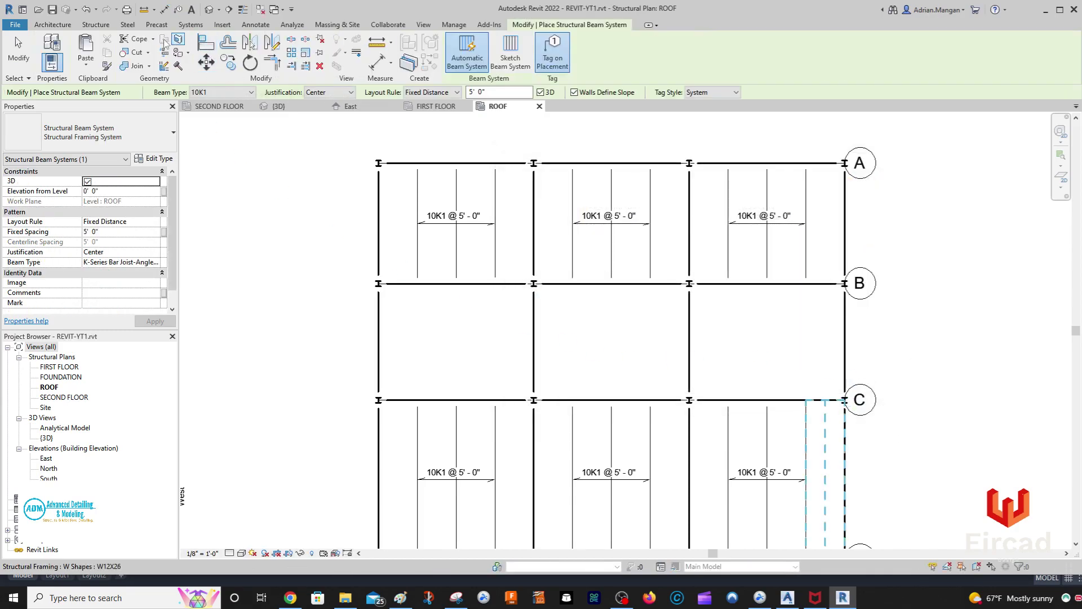
pyautogui.click(96, 24)
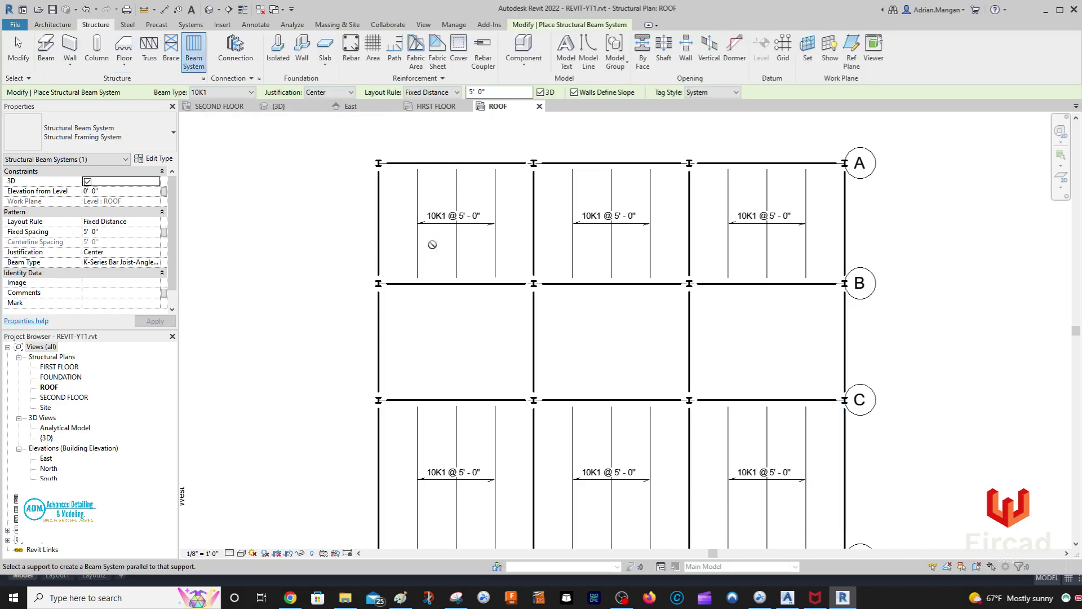
pyautogui.click(381, 329)
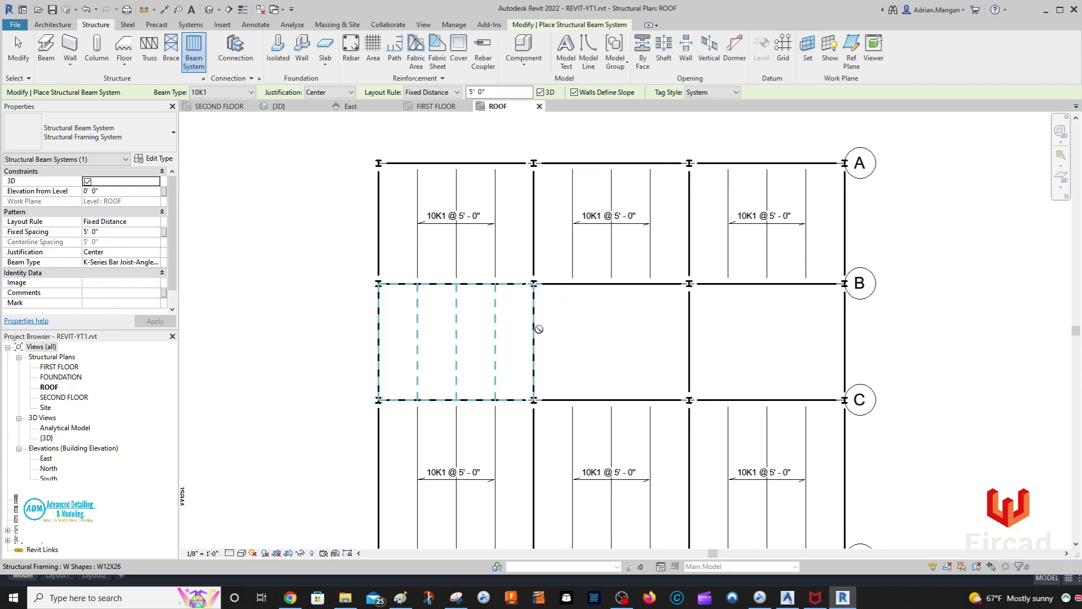
pyautogui.click(645, 274)
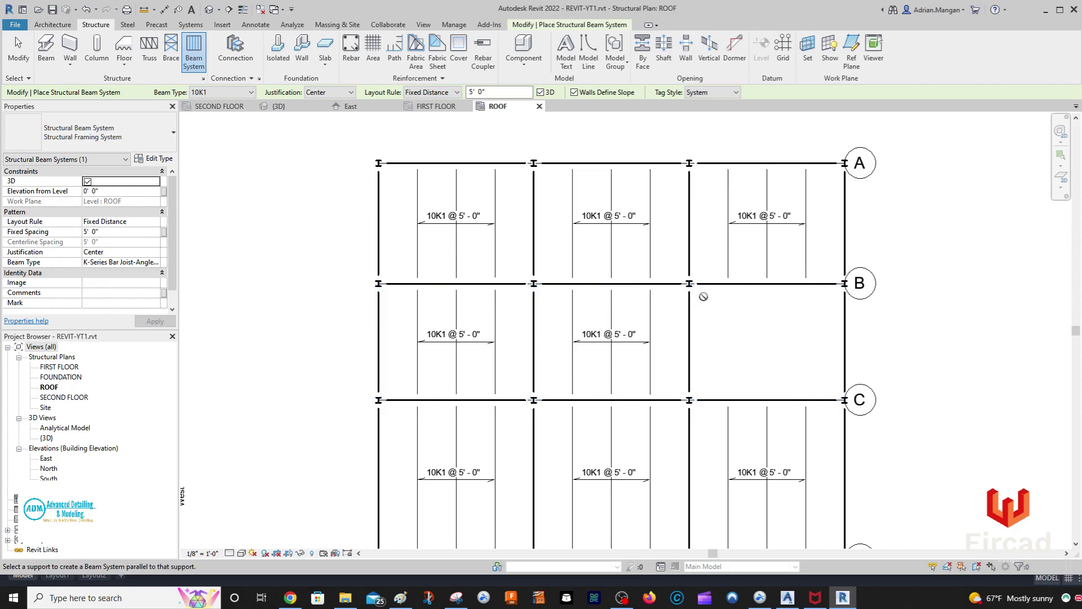
pyautogui.click(812, 330)
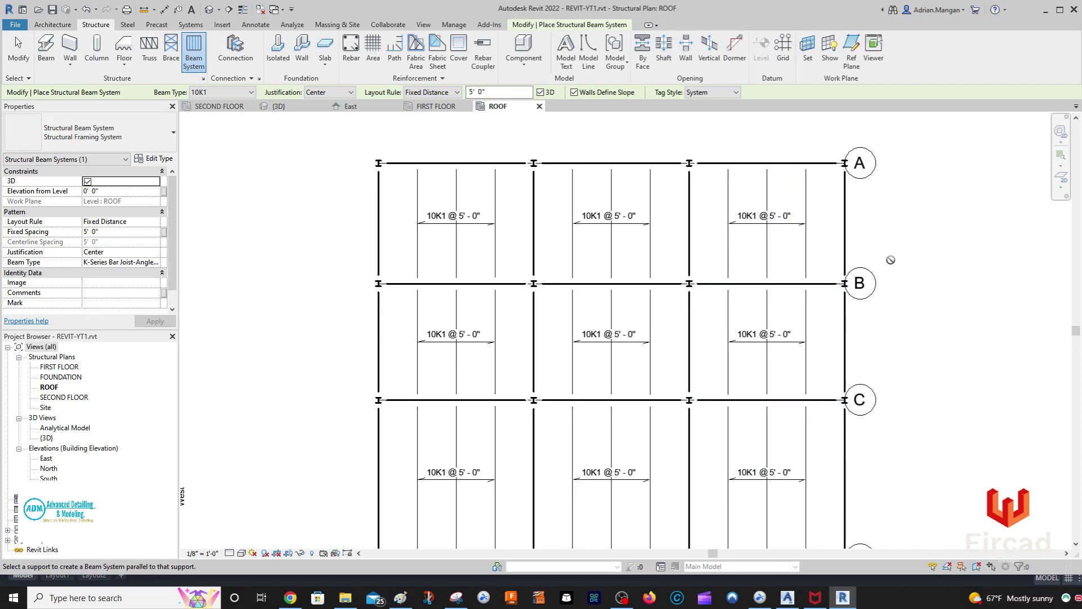
pyautogui.press('Escape')
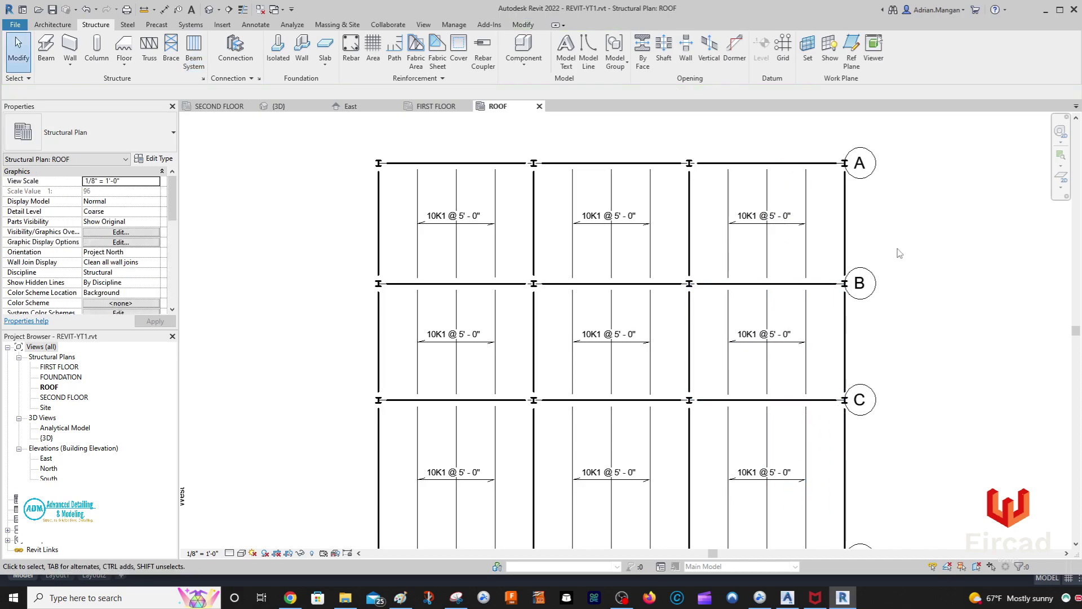
# In the 3D view, select the eight W12X26 roof girders that carry the joists in the first two rows of bays
pyautogui.click(288, 108)
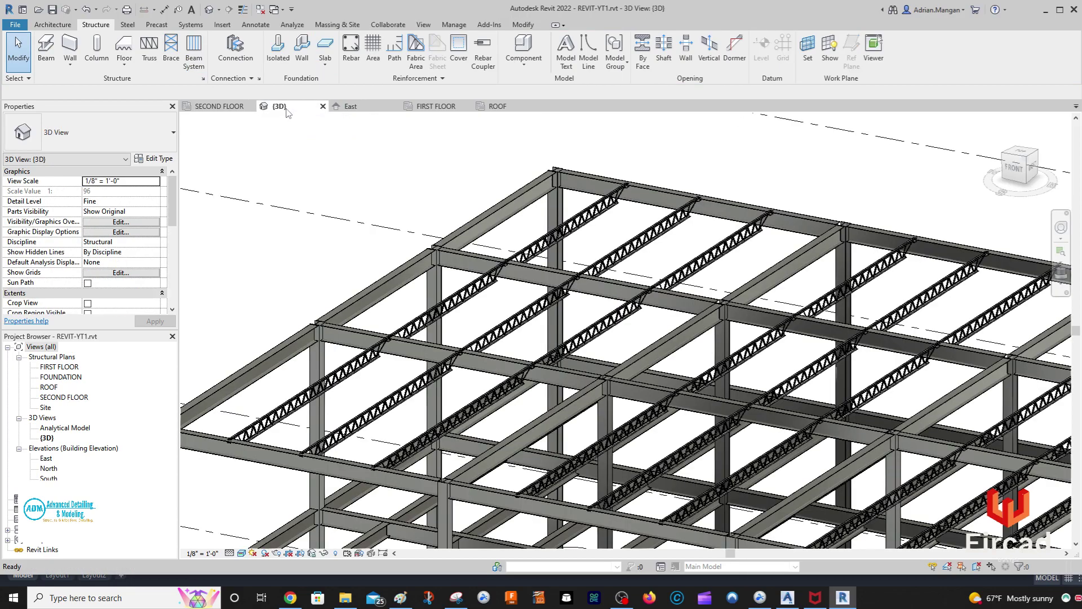
pyautogui.click(654, 207)
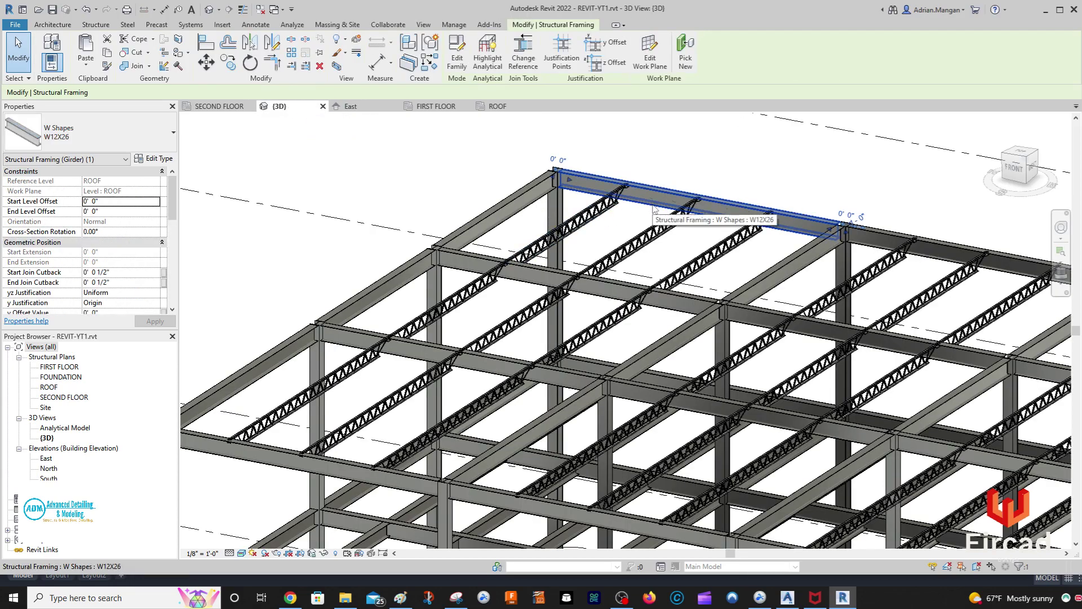
pyautogui.keyDown('ctrl'); pyautogui.click(533, 285); pyautogui.keyUp('ctrl')
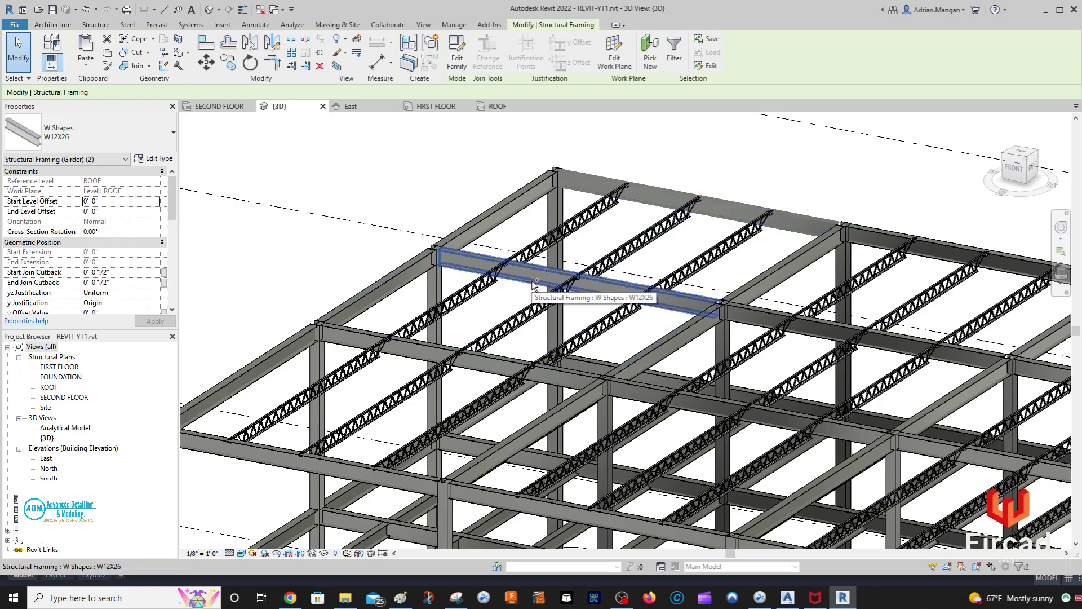
pyautogui.keyDown('ctrl'); pyautogui.click(408, 370); pyautogui.keyUp('ctrl')
pyautogui.keyDown('ctrl'); pyautogui.click(304, 455); pyautogui.keyUp('ctrl')
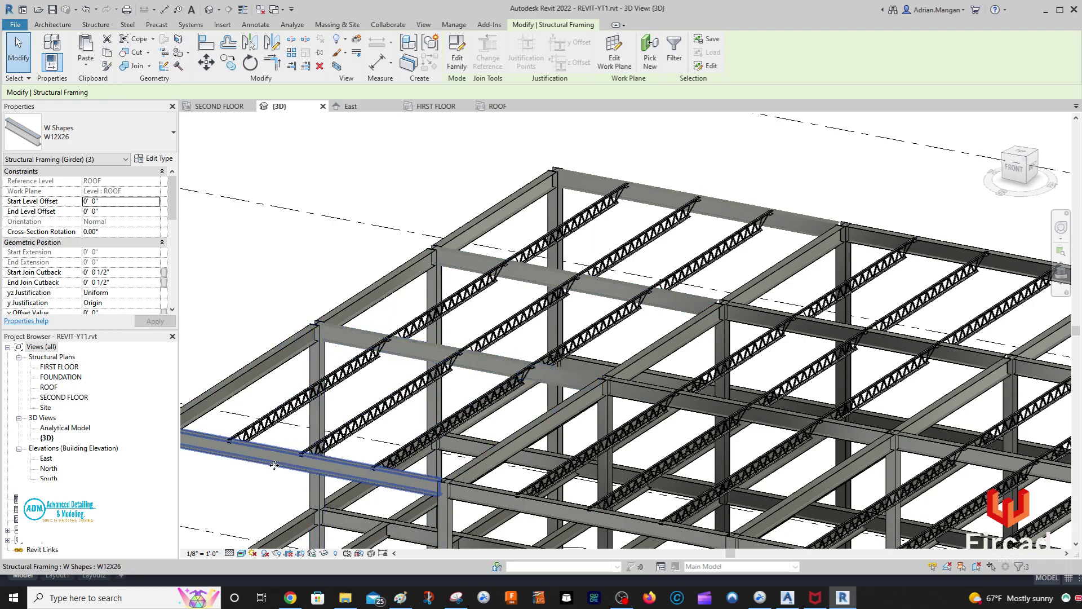
pyautogui.keyDown('ctrl'); pyautogui.click(879, 332); pyautogui.keyUp('ctrl')
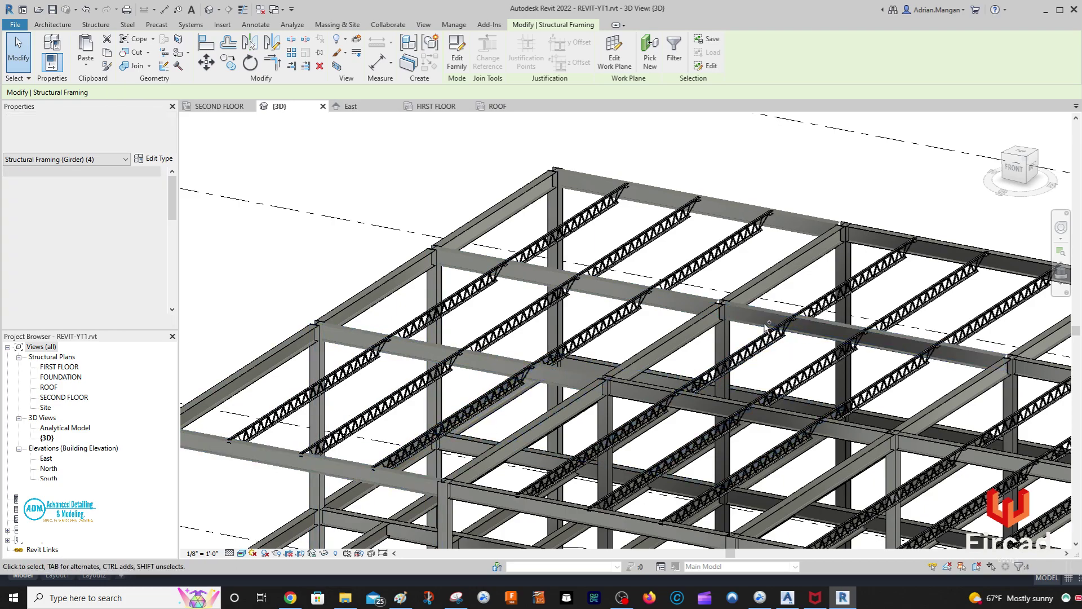
pyautogui.keyDown('ctrl'); pyautogui.click(874, 238); pyautogui.keyUp('ctrl')
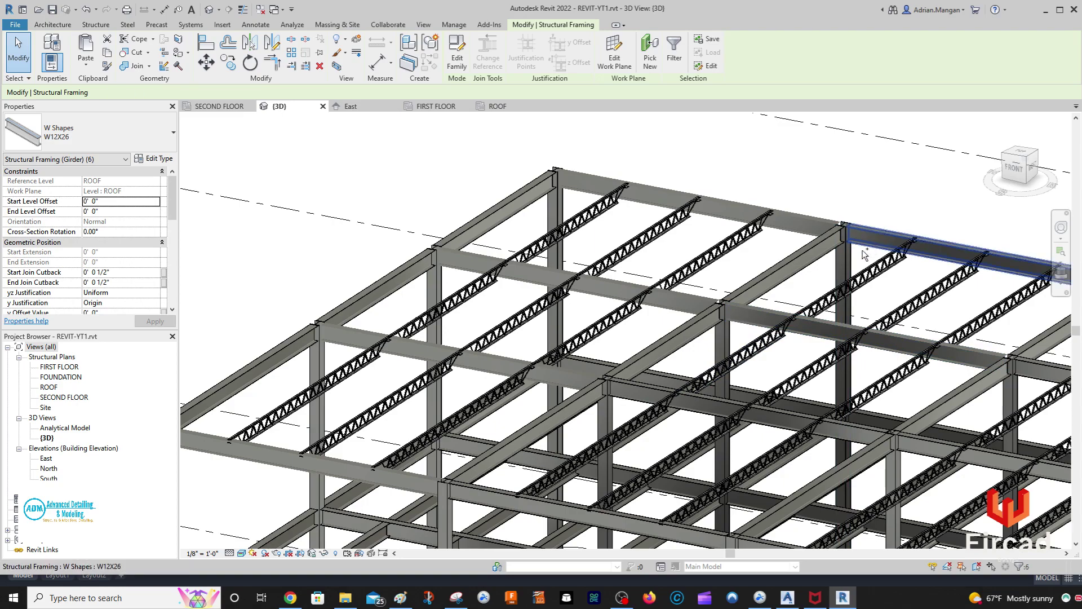
pyautogui.keyDown('ctrl'); pyautogui.click(641, 402); pyautogui.keyUp('ctrl')
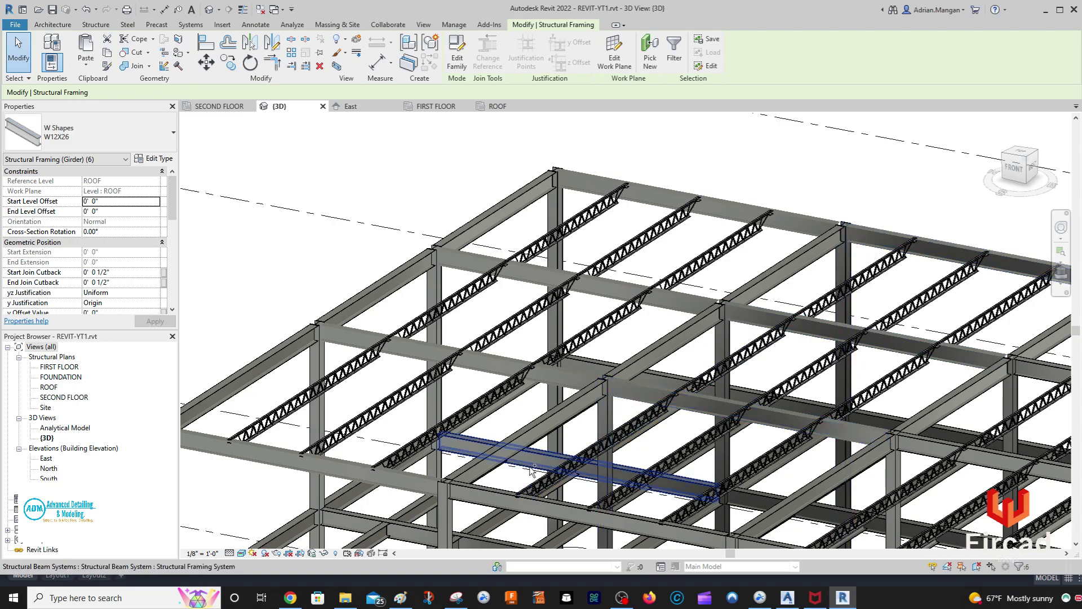
pyautogui.keyDown('ctrl'); pyautogui.click(478, 496); pyautogui.keyUp('ctrl')
# Add the four W12X26 roof girders supporting the joists in the remaining end bays to the selection
pyautogui.moveTo(479, 496); pyautogui.dragTo(620, 366, button='middle')
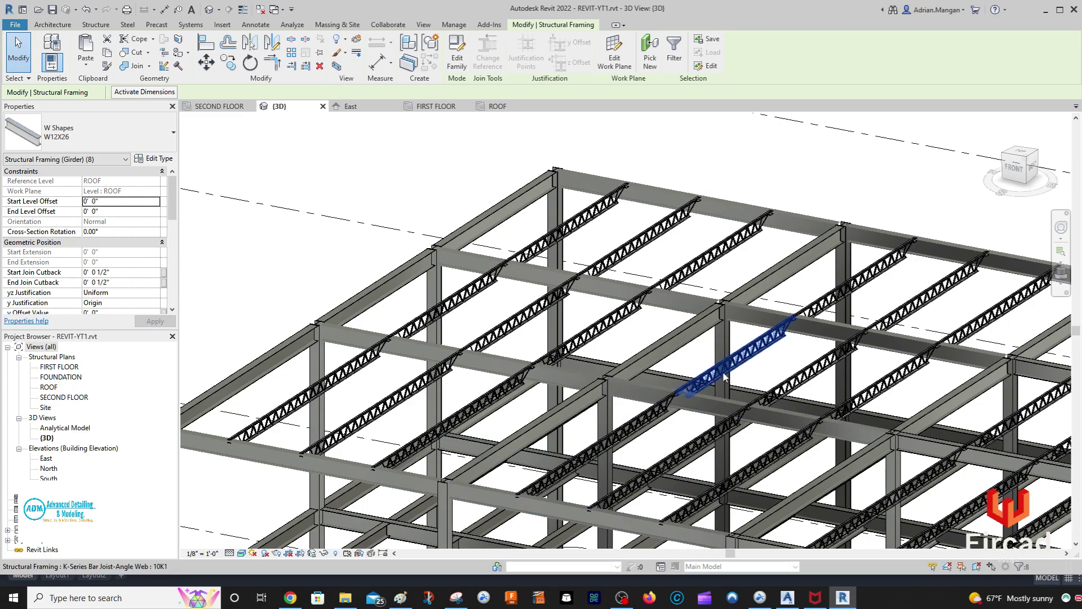
pyautogui.scroll(3, 717, 217)
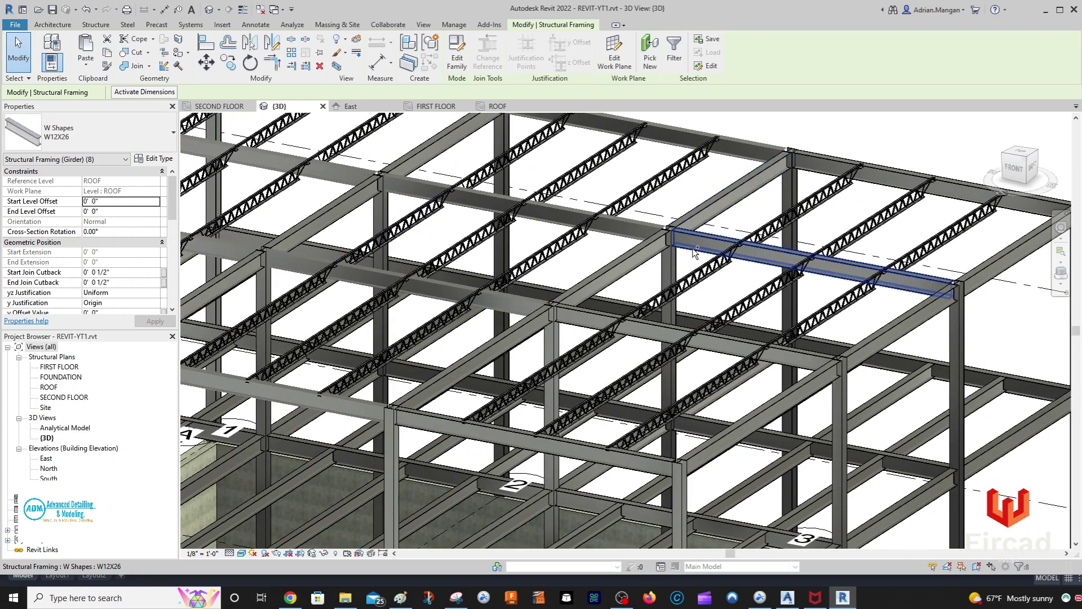
pyautogui.keyDown('ctrl'); pyautogui.click(702, 249); pyautogui.keyUp('ctrl')
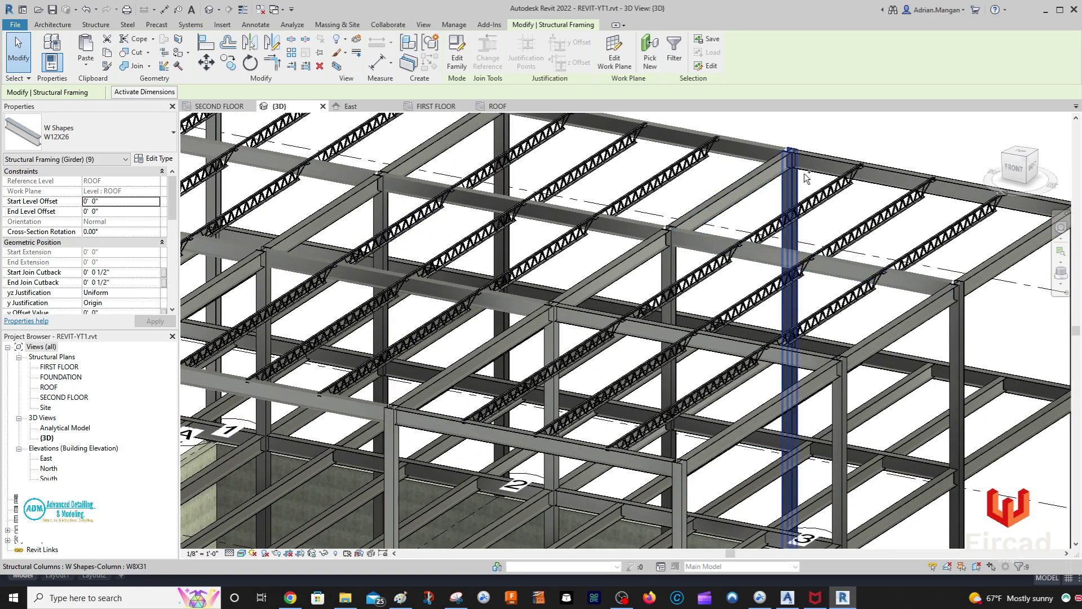
pyautogui.keyDown('ctrl'); pyautogui.click(594, 317); pyautogui.keyUp('ctrl')
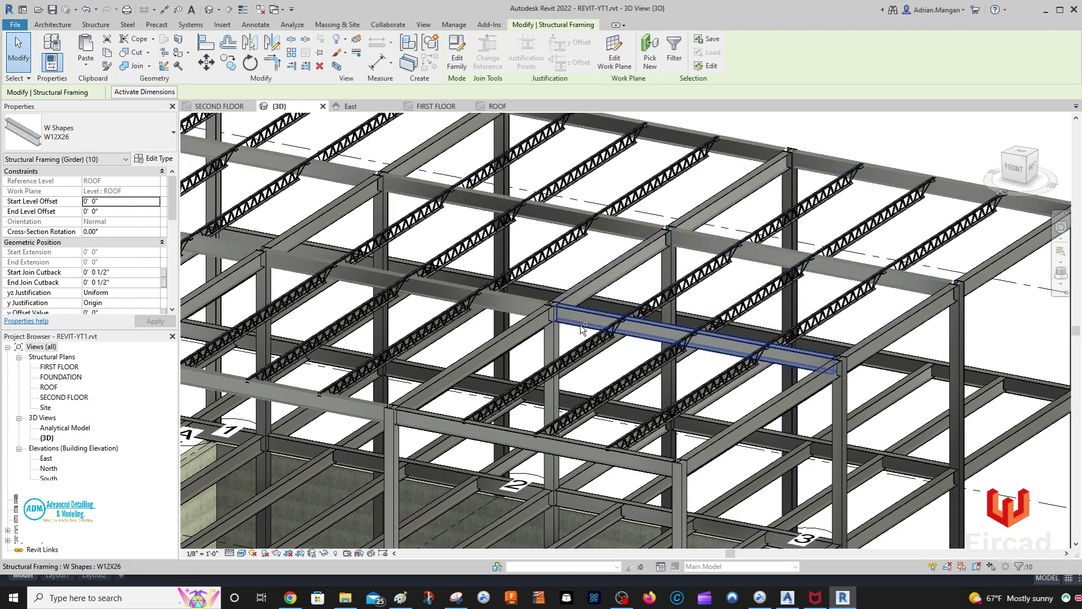
pyautogui.keyDown('ctrl'); pyautogui.click(432, 432); pyautogui.keyUp('ctrl')
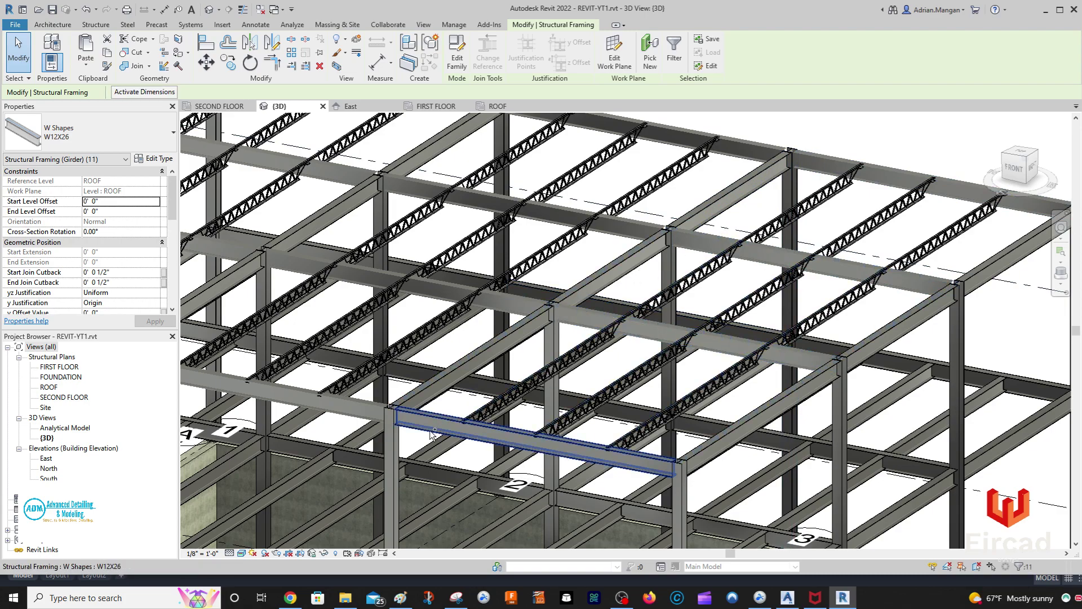
pyautogui.keyDown('ctrl'); pyautogui.click(234, 250); pyautogui.keyUp('ctrl')
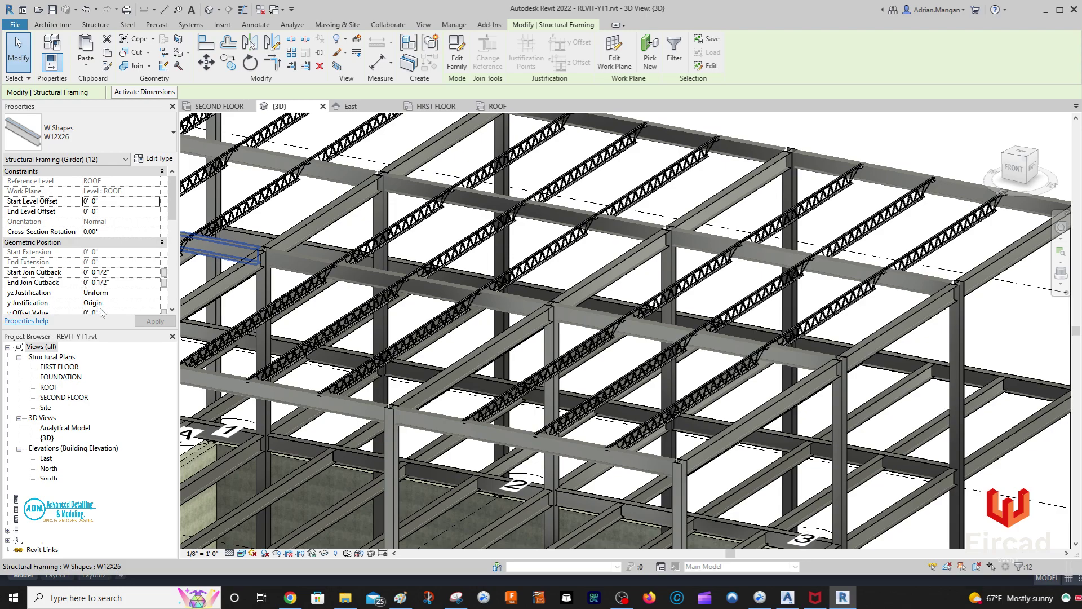
# Set the z Offset Value of the selected roof girders to -2' 6", keeping the z Justification at Top
pyautogui.scroll(-2, 113, 290)
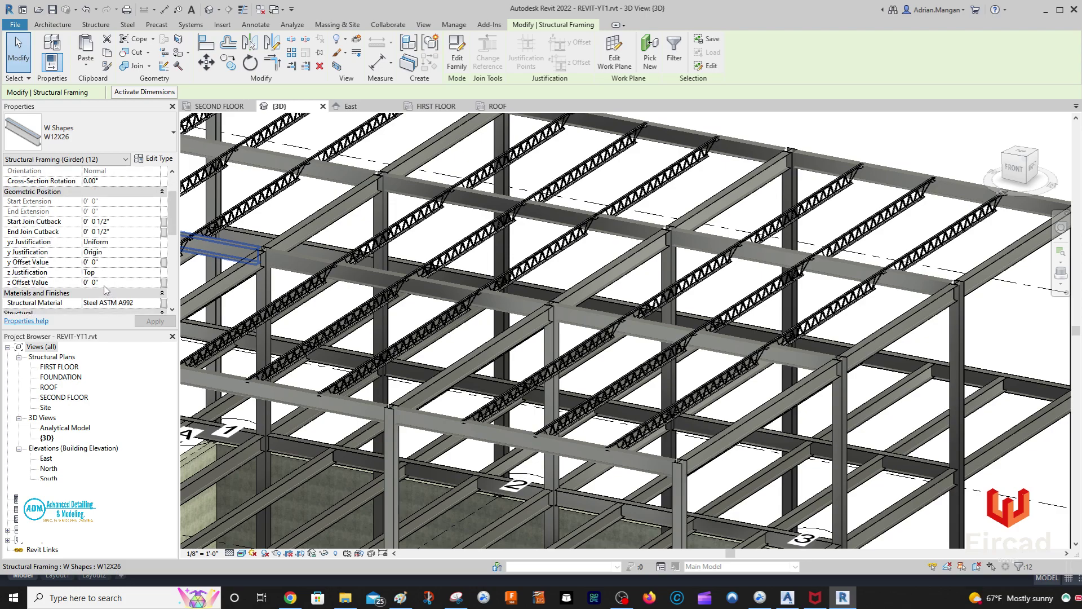
pyautogui.click(112, 282)
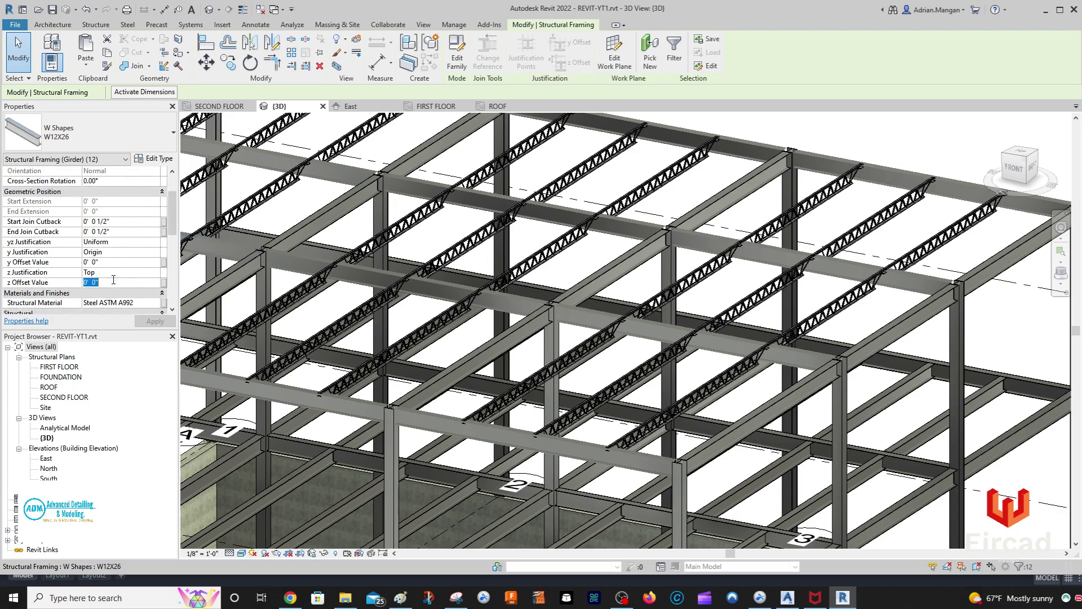
pyautogui.click(149, 275)
pyautogui.click(149, 275)
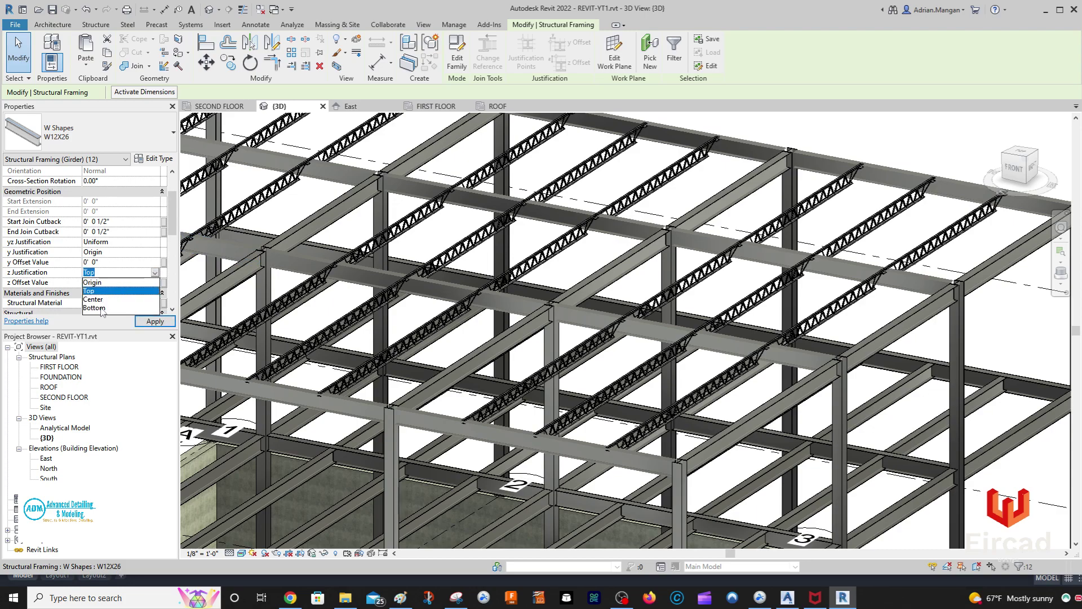
pyautogui.click(115, 272)
pyautogui.click(112, 283)
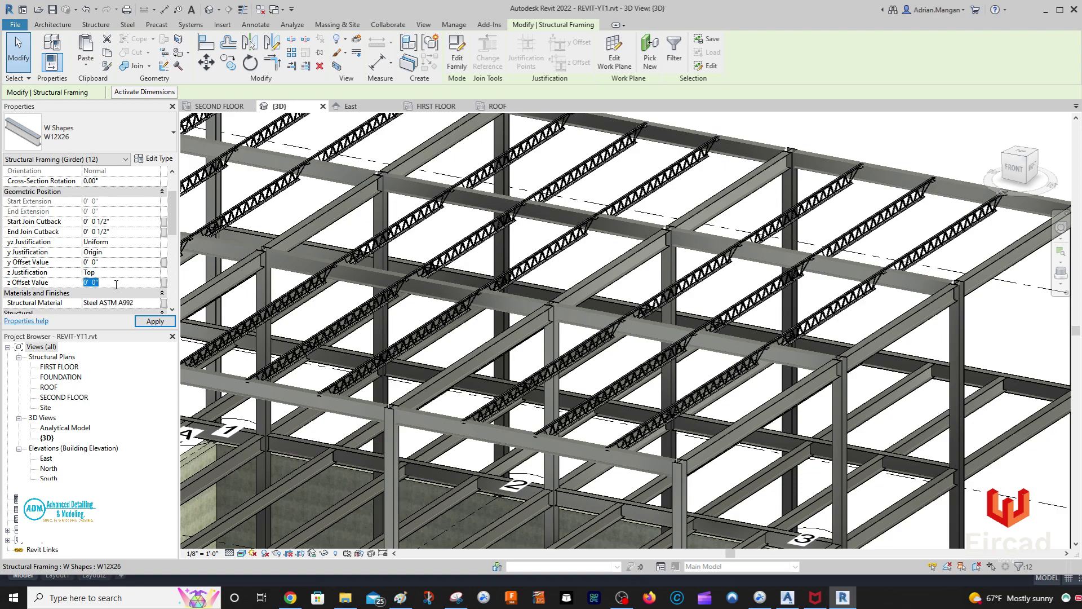
pyautogui.write('-2')
pyautogui.click(153, 321)
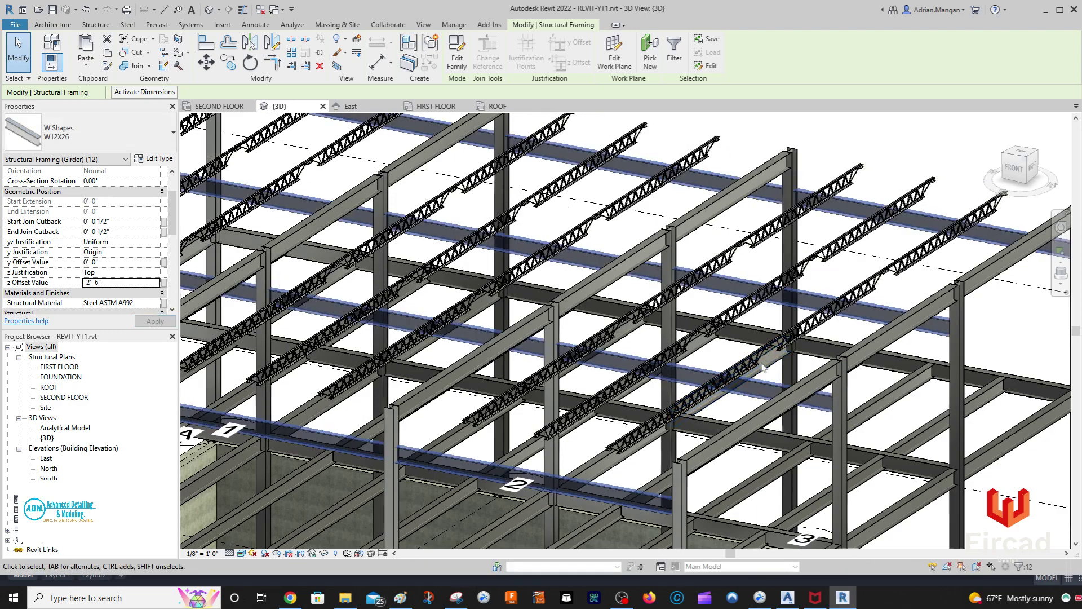
# Set the z Offset Value of the selected roof girders to -2.5"
pyautogui.click(110, 283)
pyautogui.write('-')
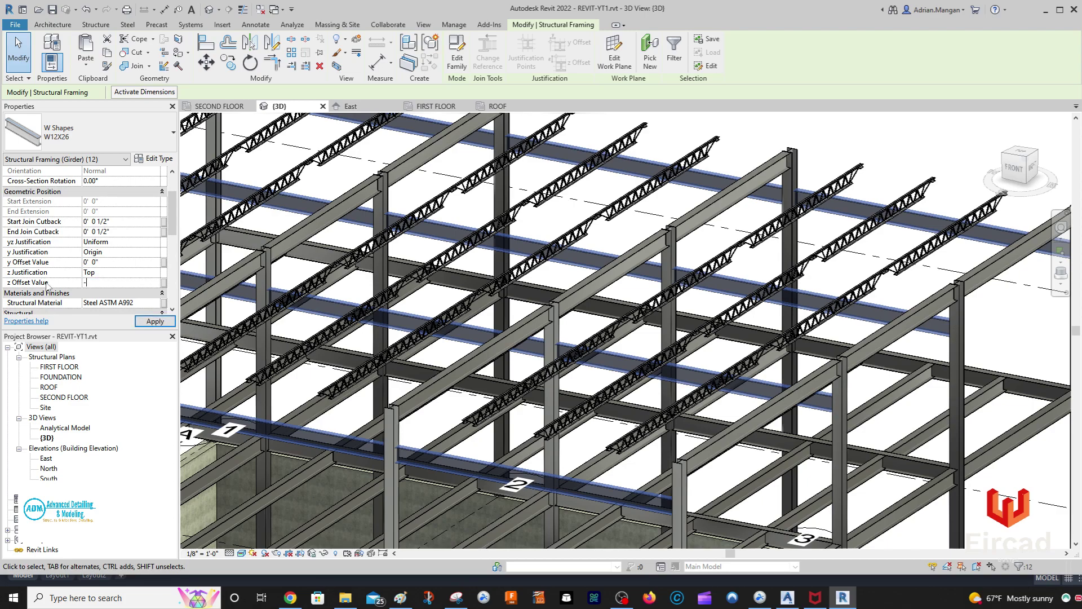
pyautogui.write('2.5"')
pyautogui.press('Return')
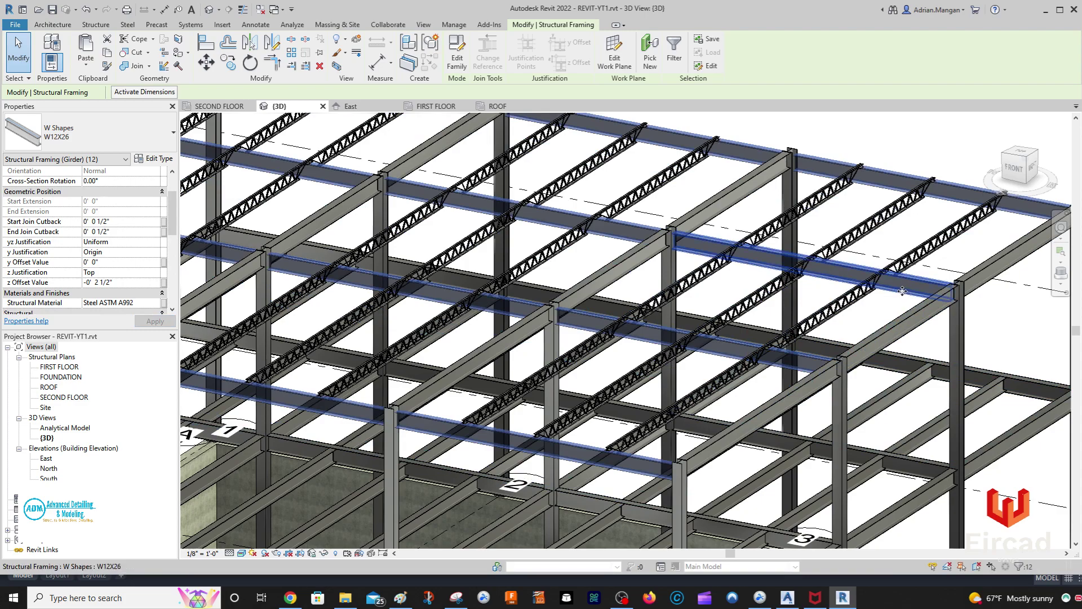
# Examine the joist seat on a lowered girder up close and review the 10K1 joist's instance properties
pyautogui.scroll(5, 897, 274)
pyautogui.scroll(4, 887, 264)
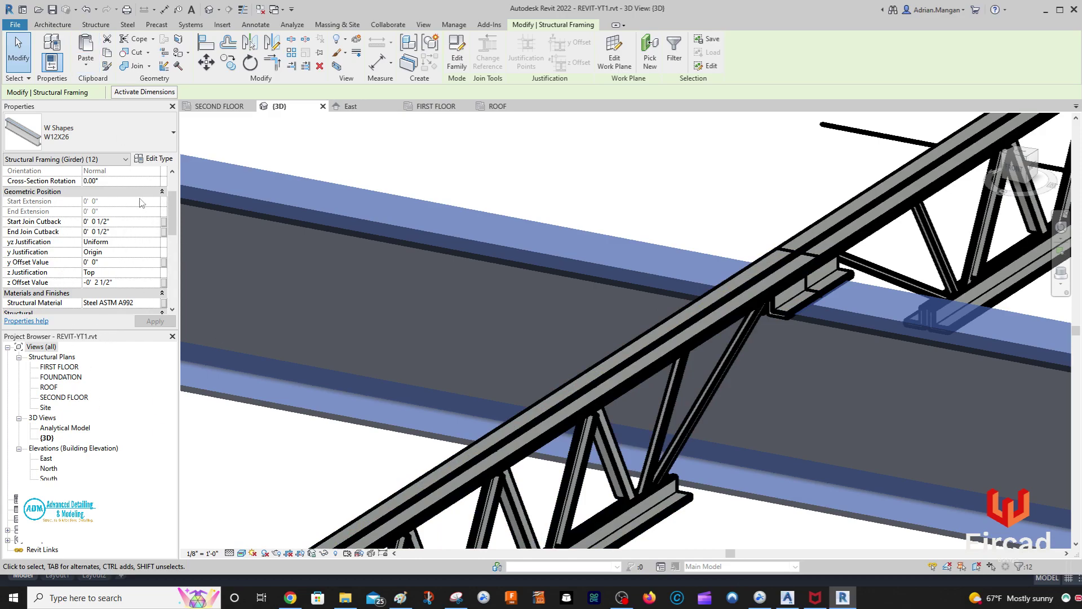
pyautogui.click(667, 201)
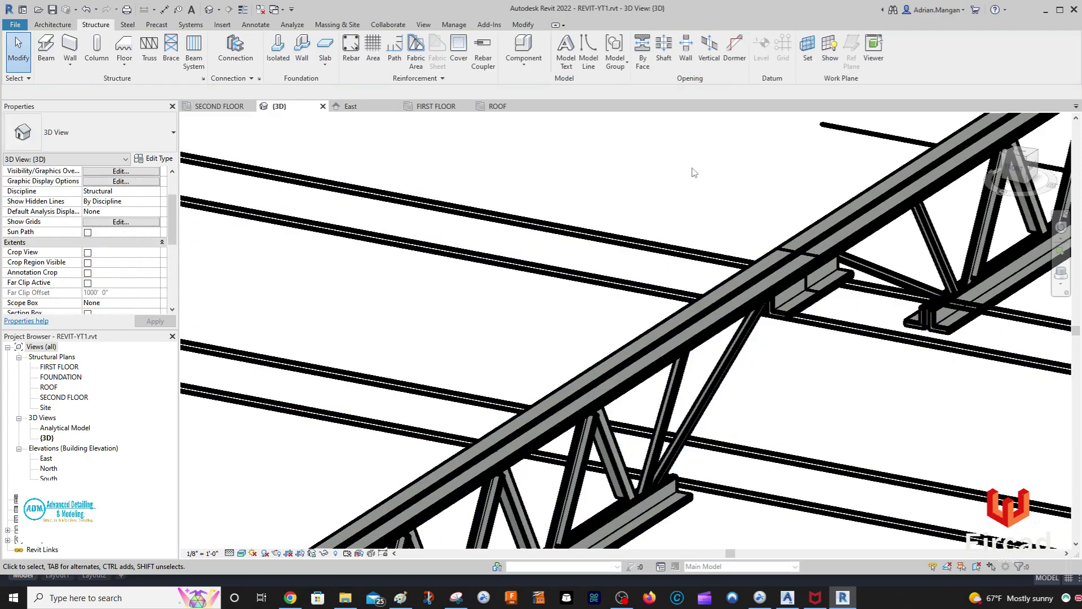
pyautogui.click(767, 277)
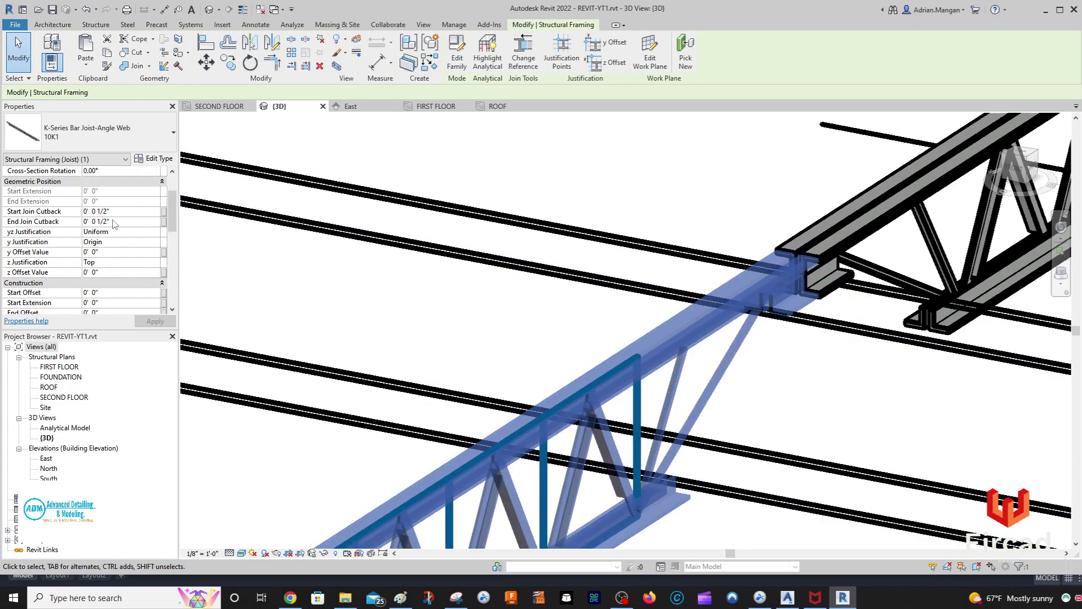
pyautogui.scroll(-5, 115, 224)
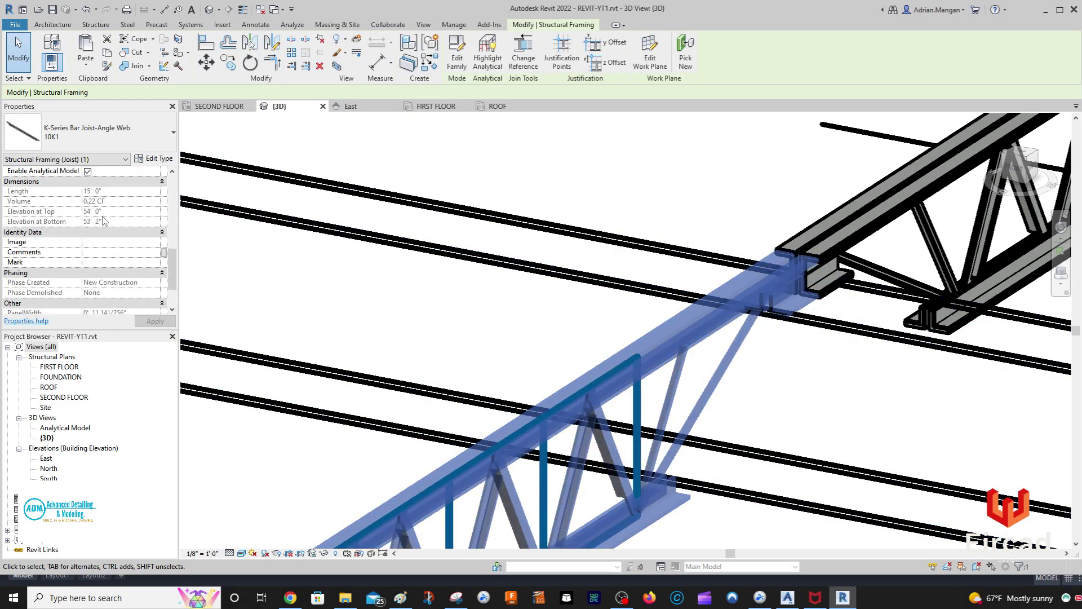
pyautogui.scroll(-2, 105, 203)
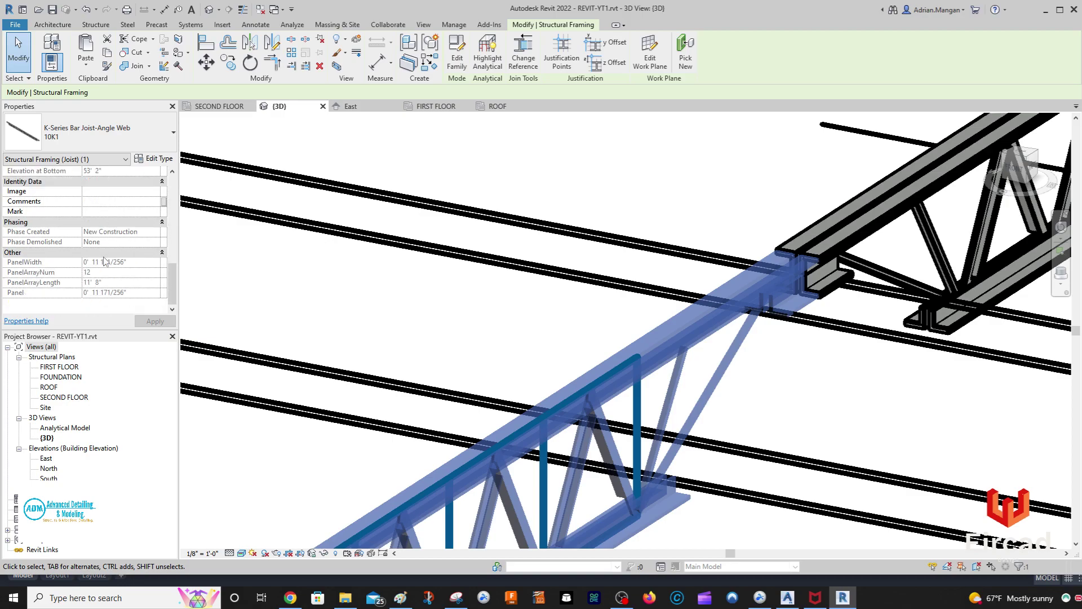
pyautogui.scroll(6, 111, 271)
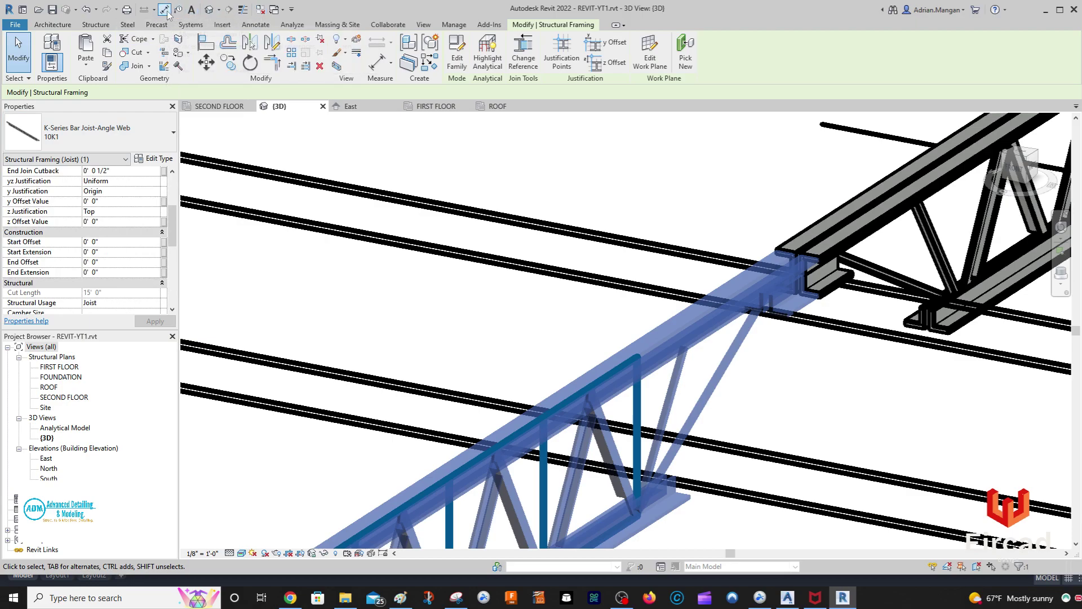
pyautogui.click(535, 157)
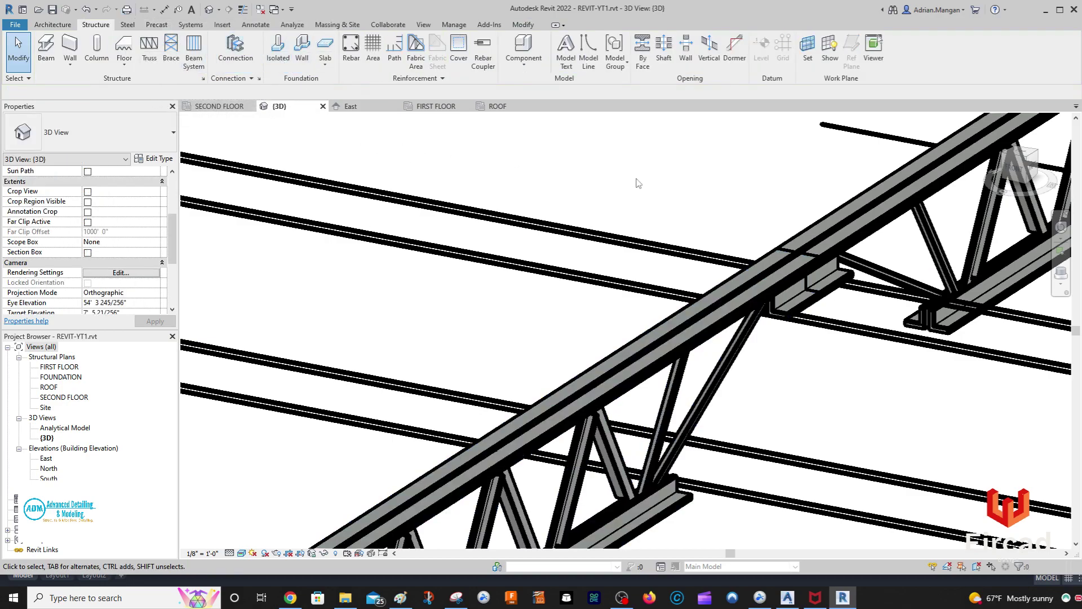
# In the North elevation, measure the vertical distance from the roof girder's top to the top of the joist seat
pyautogui.click(359, 106)
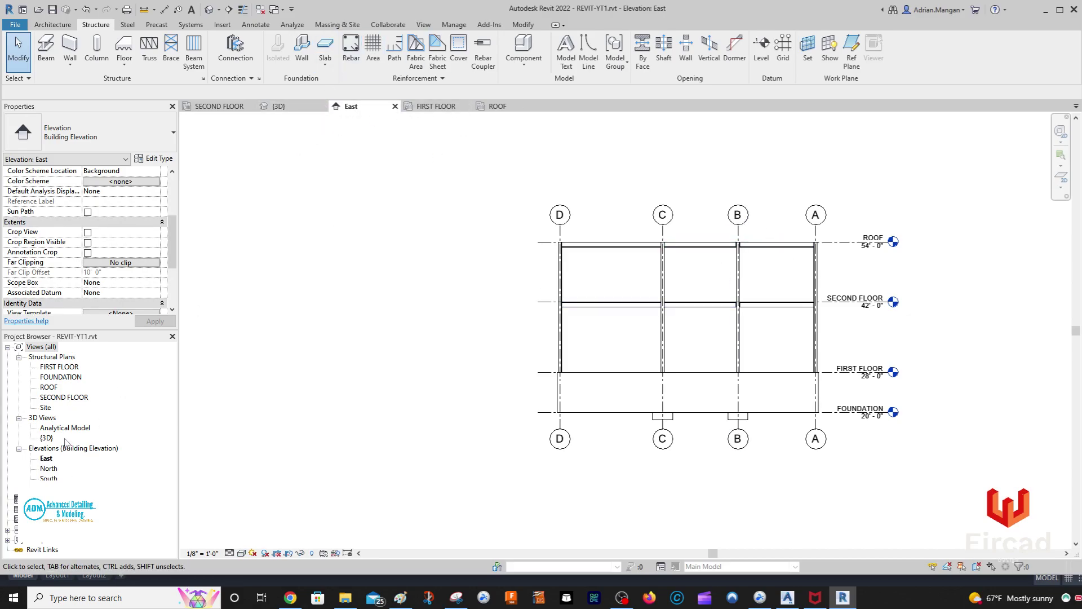
pyautogui.doubleClick(49, 468)
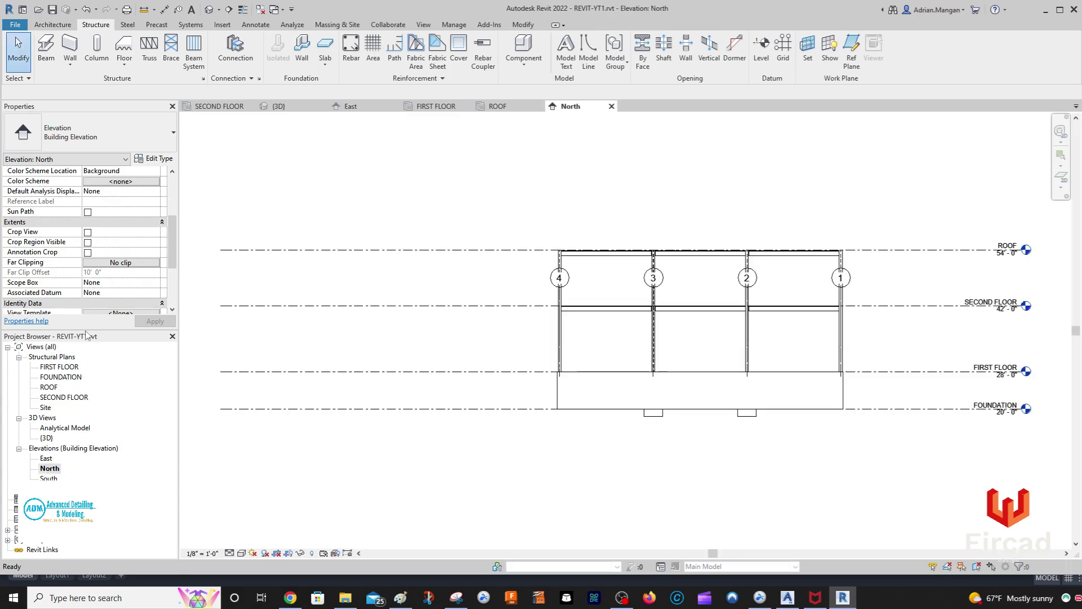
pyautogui.scroll(4, 592, 256)
pyautogui.scroll(10, 581, 257)
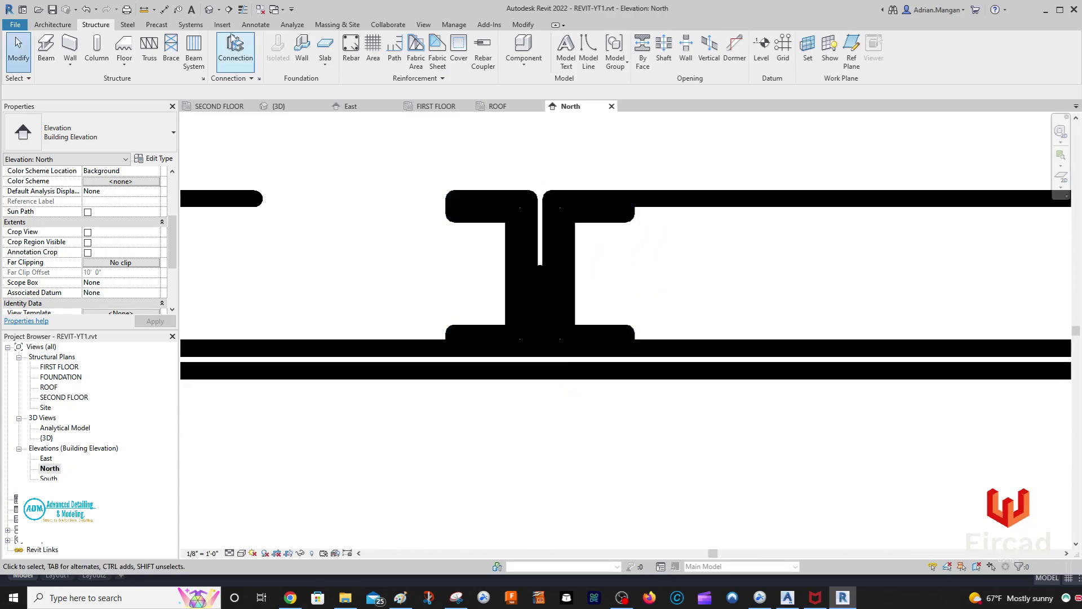
pyautogui.click(144, 9)
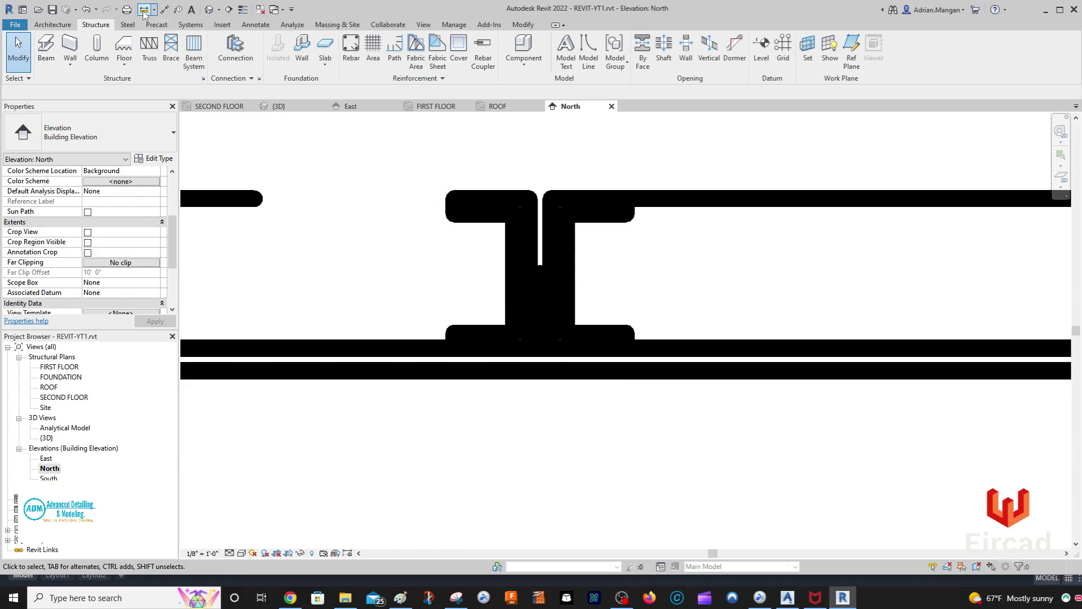
pyautogui.click(626, 347)
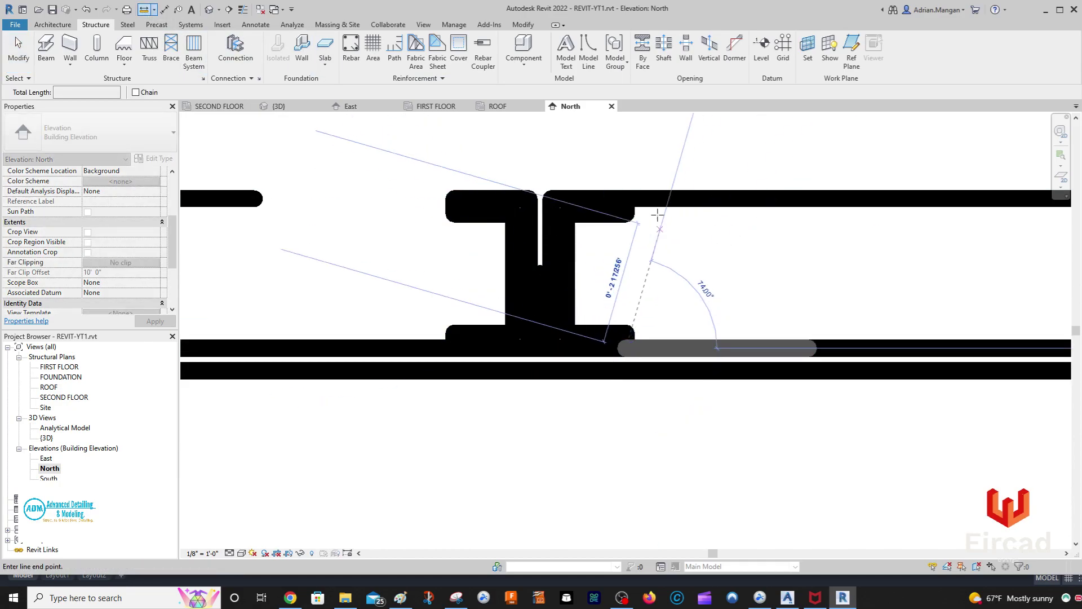
pyautogui.click(625, 197)
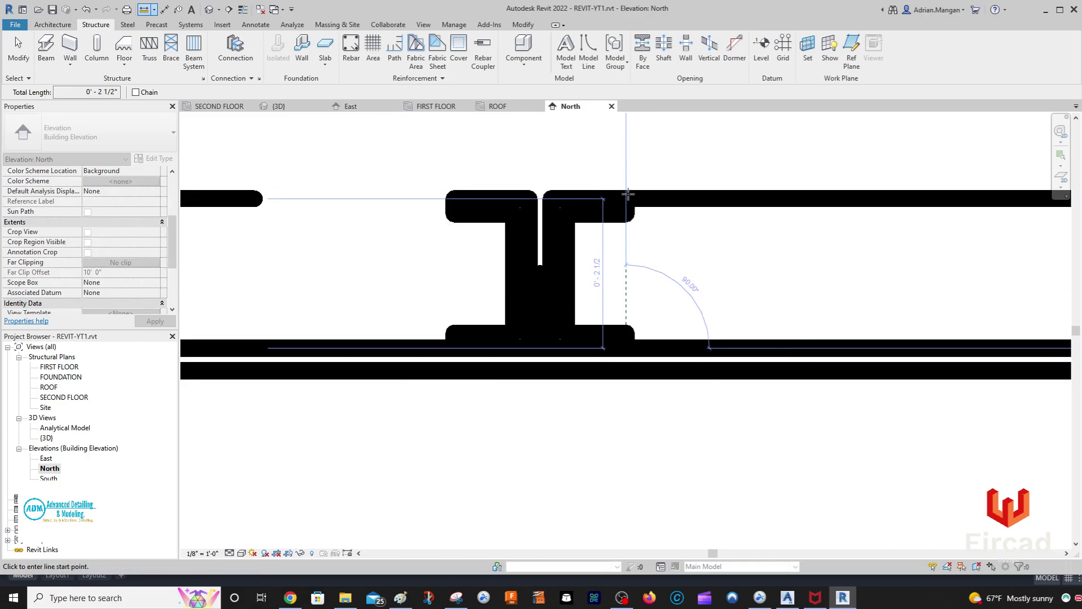
pyautogui.press('Escape')
pyautogui.press('Escape')
pyautogui.scroll(2, 836, 350)
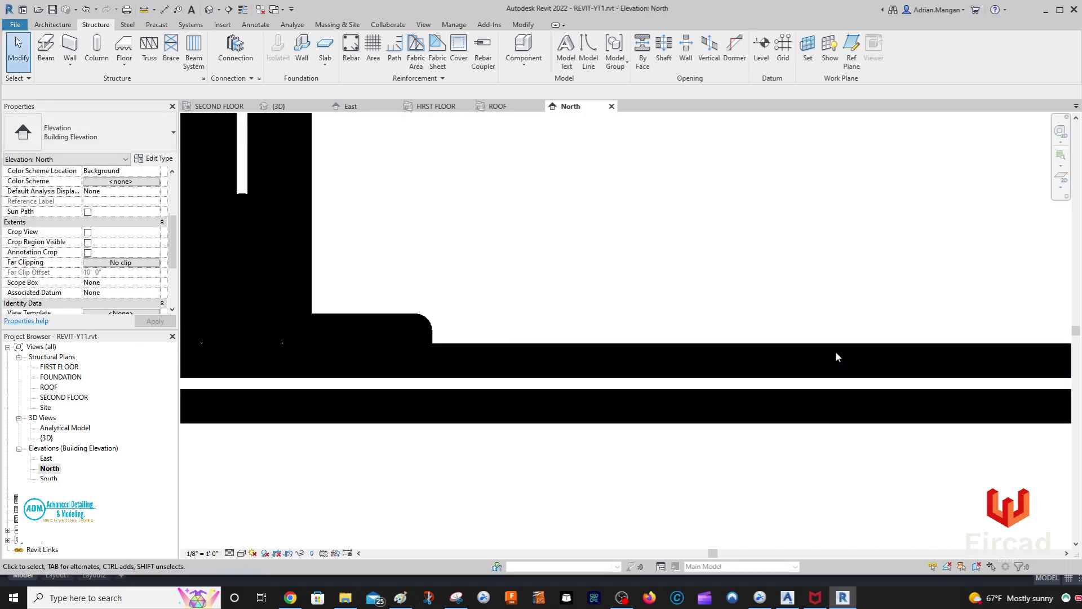
pyautogui.scroll(-4, 837, 338)
pyautogui.scroll(-10, 836, 337)
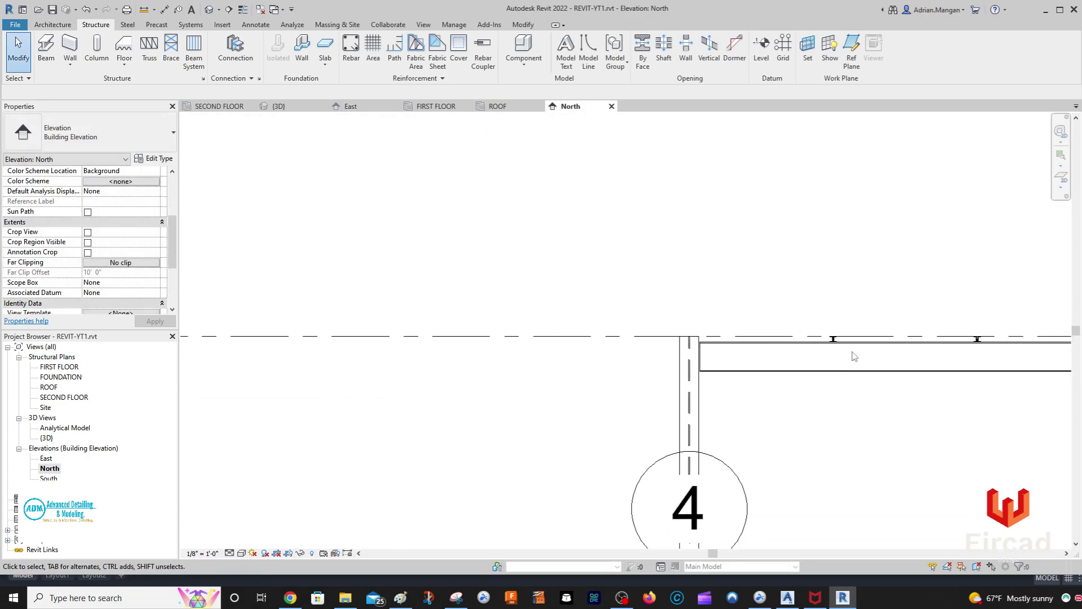
# Inspect the lowered roof girders and the bar joists across all bays in the 3D view
pyautogui.moveTo(853, 356); pyautogui.dragTo(583, 262, button='middle')
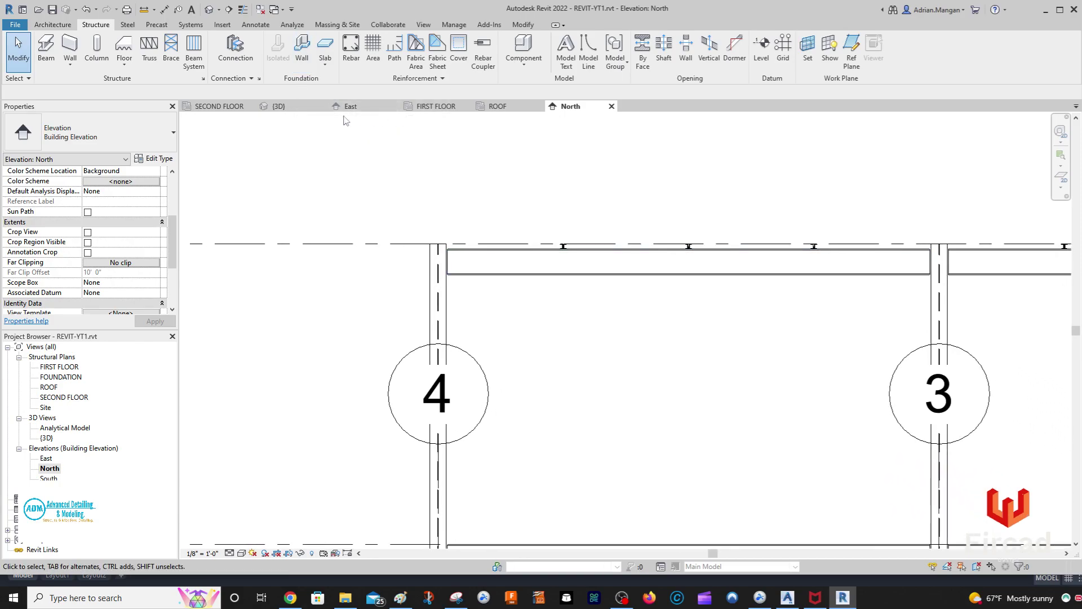
pyautogui.click(279, 106)
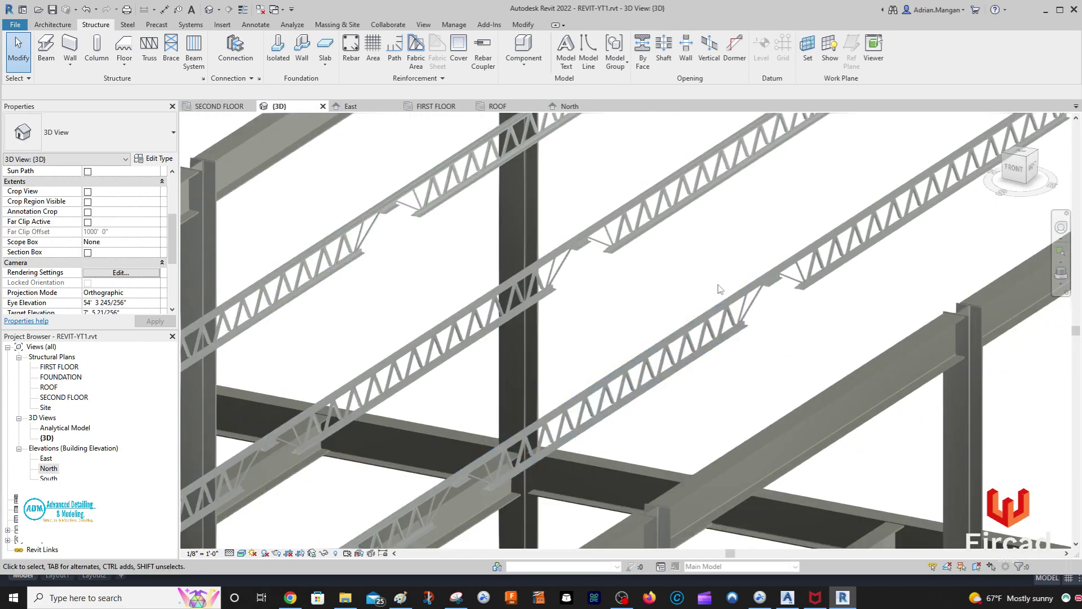
pyautogui.scroll(-5, 719, 289)
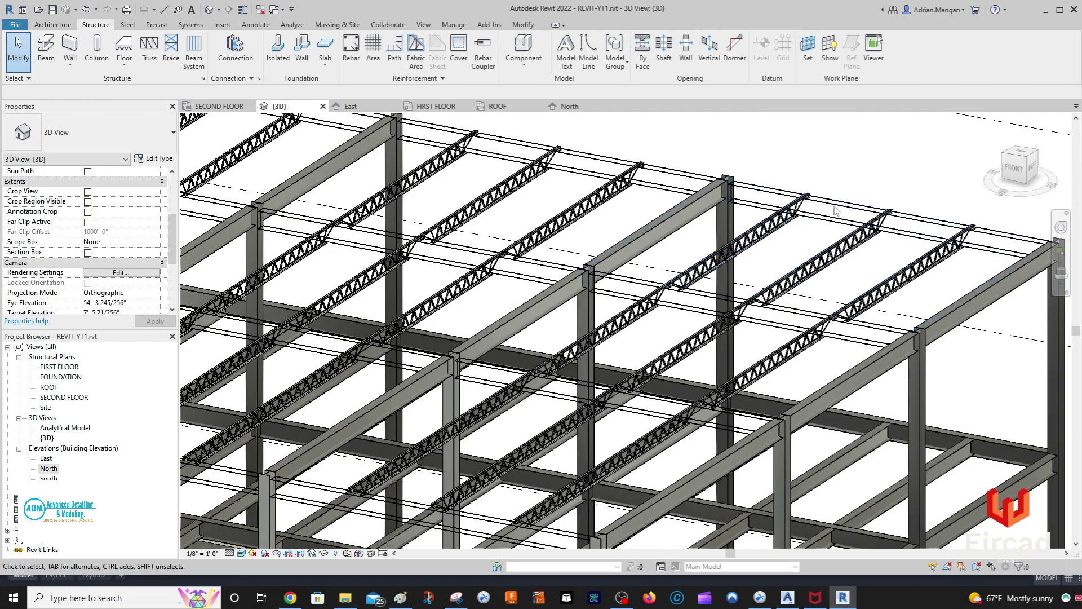
pyautogui.keyDown('shift'); pyautogui.moveTo(836, 210); pyautogui.dragTo(729, 261, button='middle'); pyautogui.keyUp('shift')
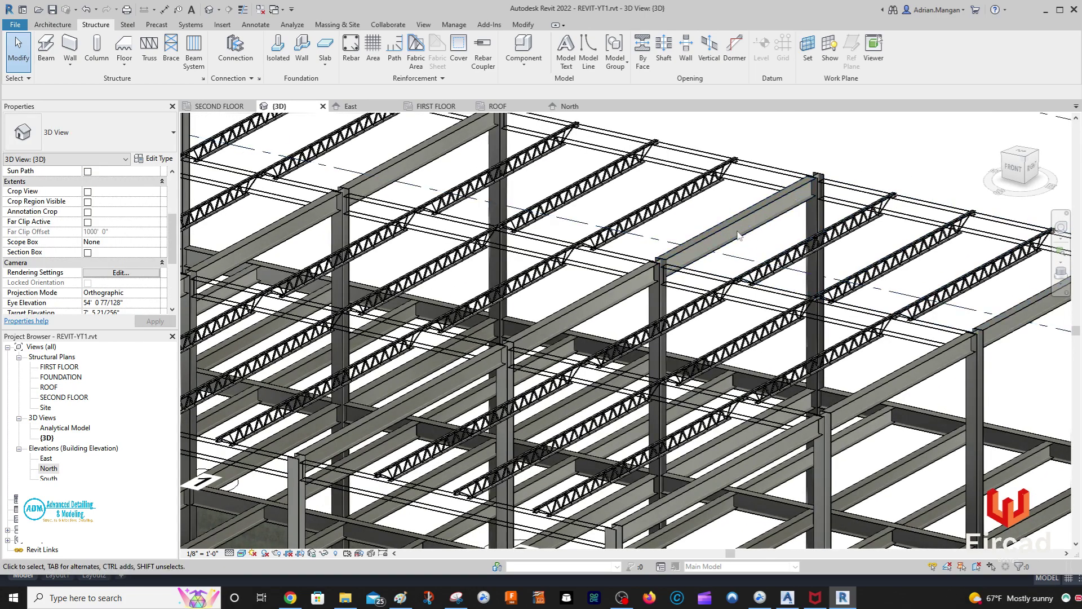
pyautogui.scroll(3, 744, 248)
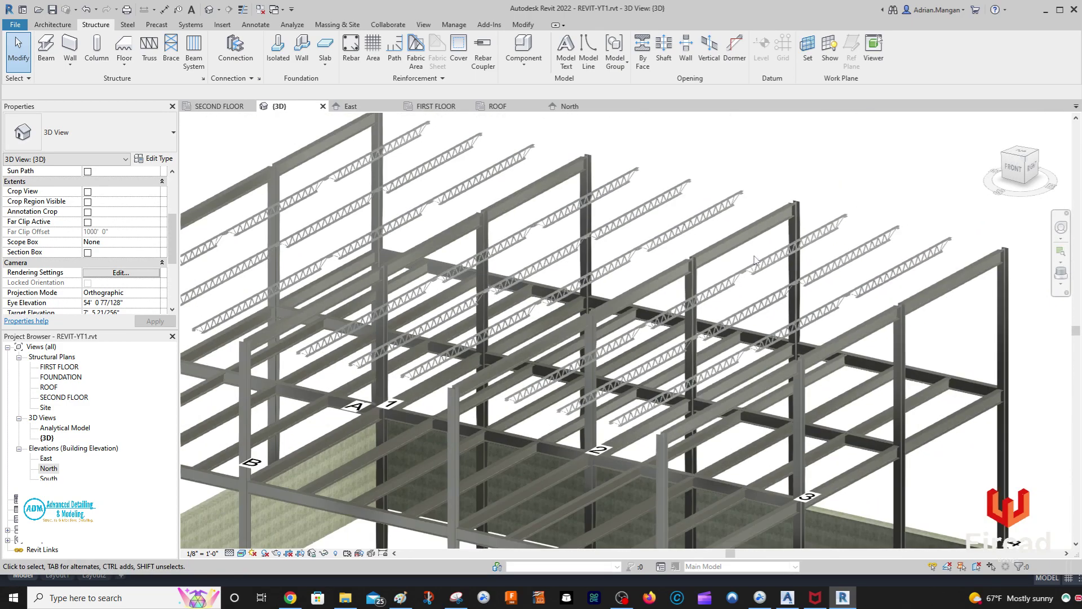
pyautogui.scroll(-3, 756, 259)
pyautogui.moveTo(649, 265); pyautogui.dragTo(706, 256, button='middle')
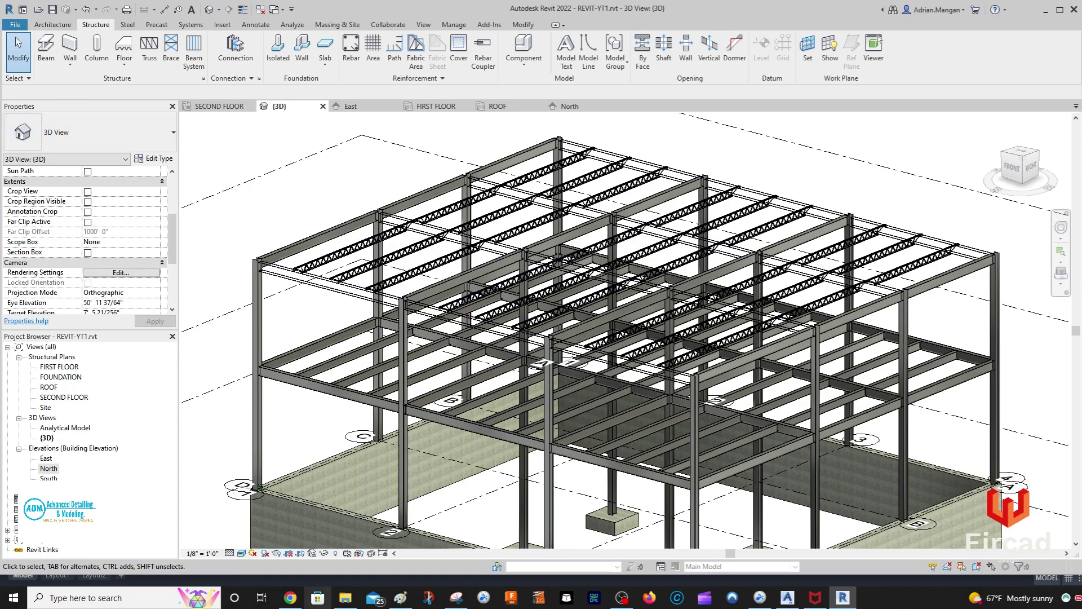
# Switch the 3D view's visual style to Shaded and back to Realistic to redraw the roof framing
pyautogui.click(242, 554)
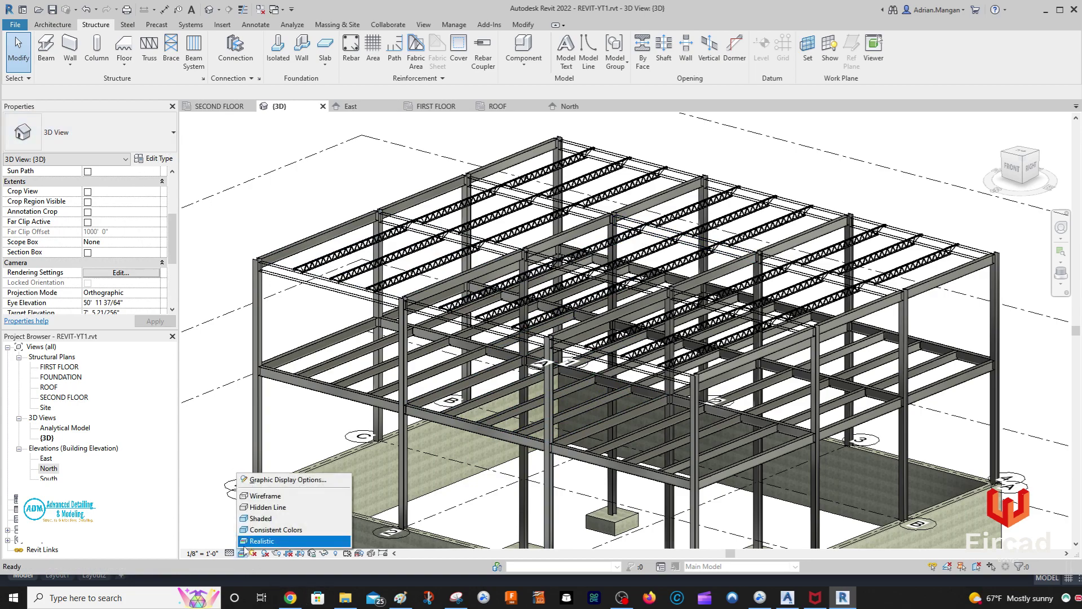
pyautogui.click(255, 513)
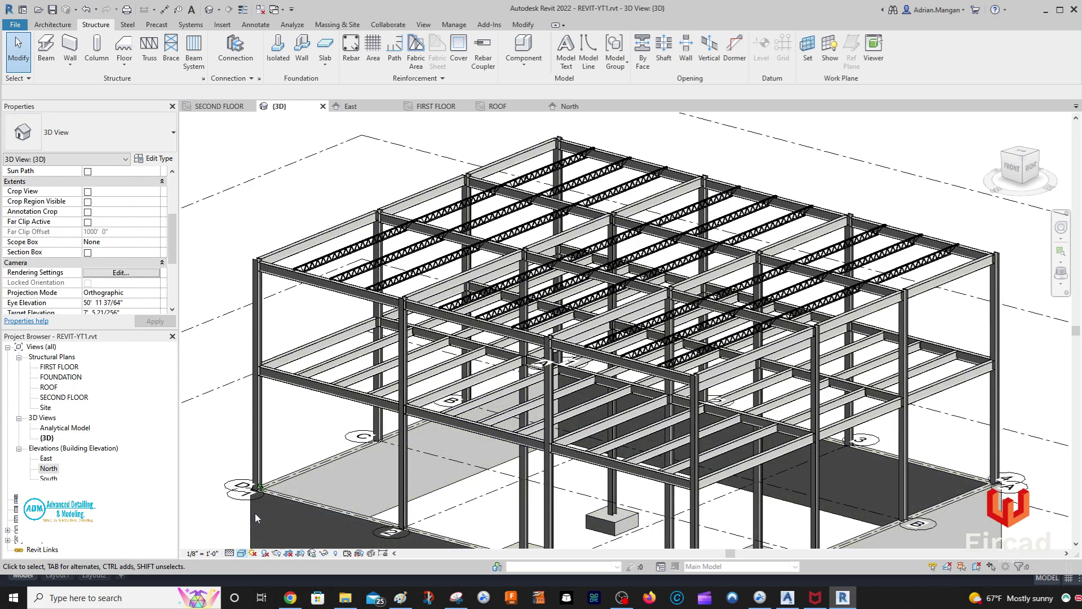
pyautogui.click(242, 553)
pyautogui.click(247, 541)
pyautogui.scroll(5, 649, 148)
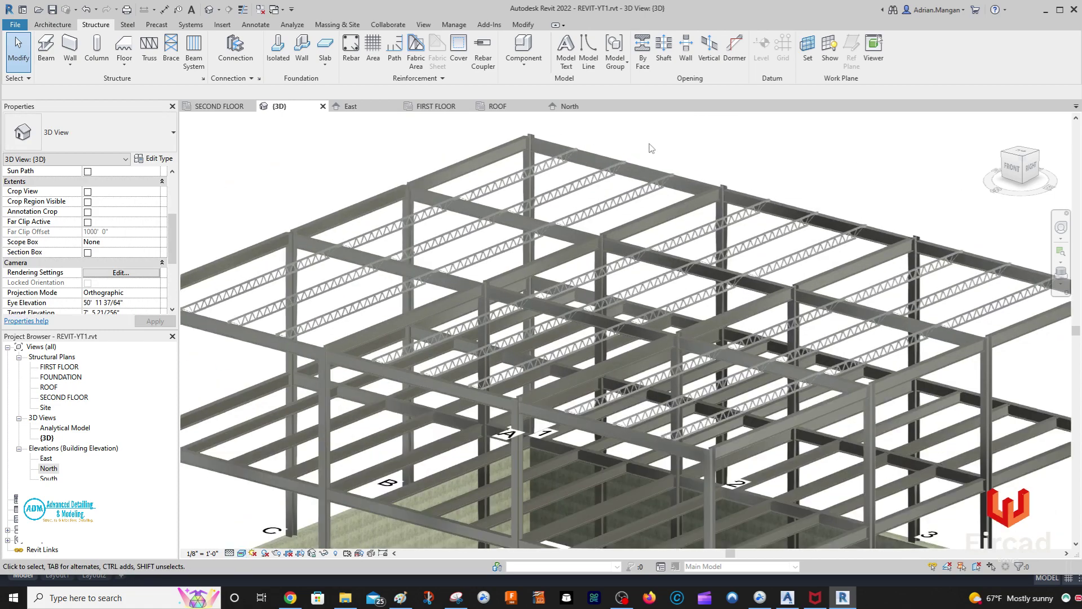
# Select the roof corner column with the girder parallel to the joists, and open the Structural Connection Settings
pyautogui.scroll(6, 457, 136)
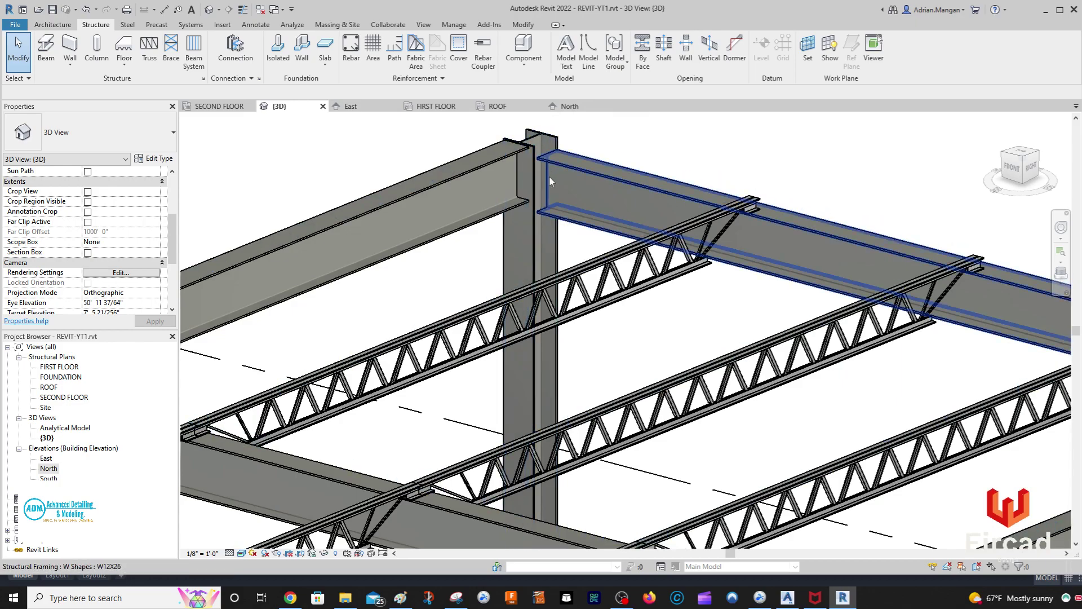
pyautogui.click(534, 241)
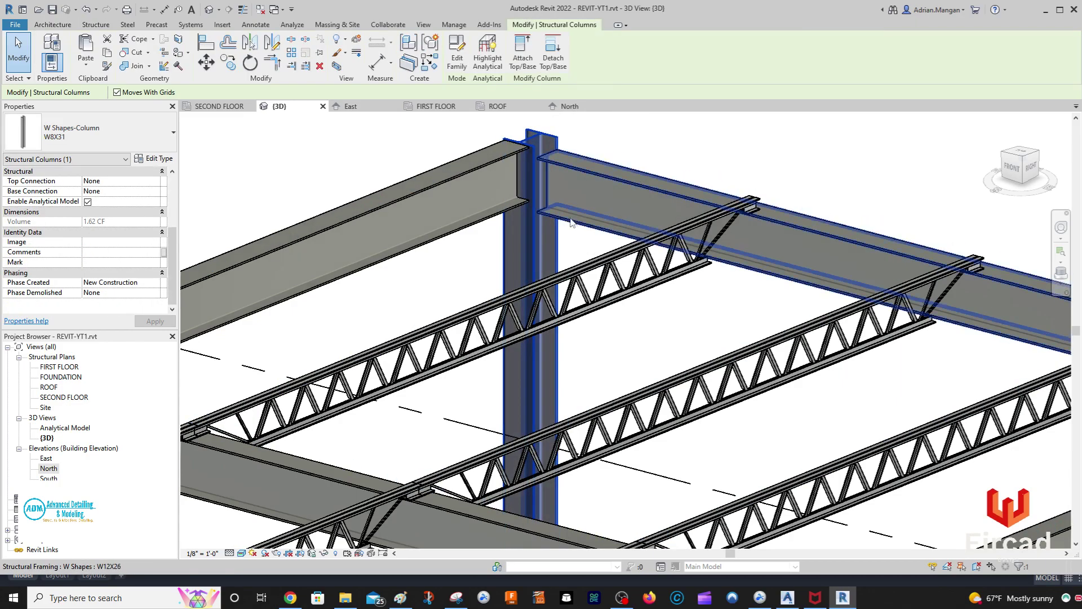
pyautogui.keyDown('ctrl'); pyautogui.click(492, 217); pyautogui.keyUp('ctrl')
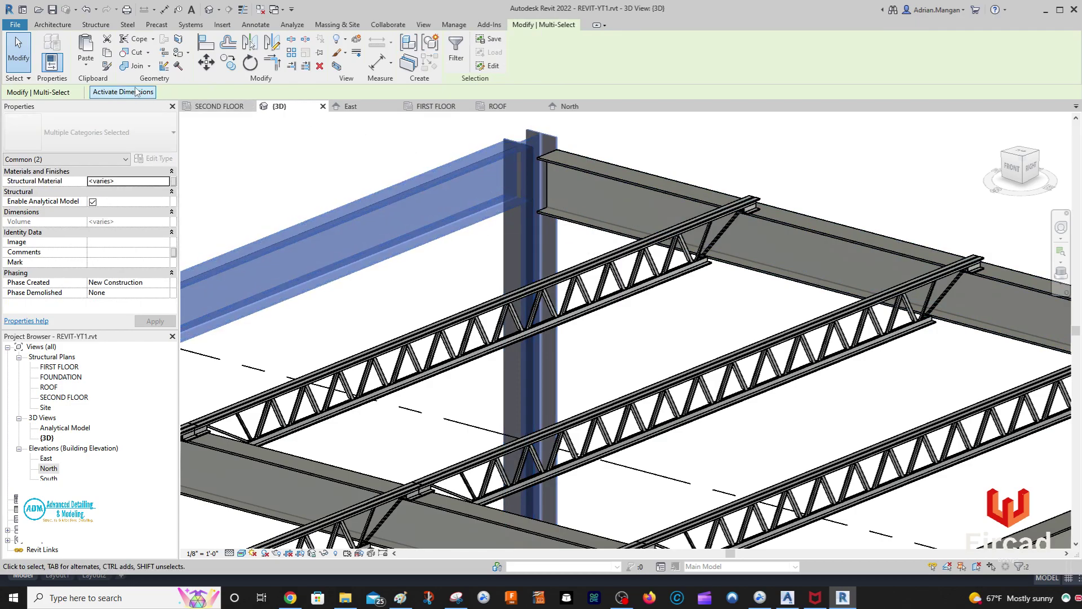
pyautogui.click(96, 25)
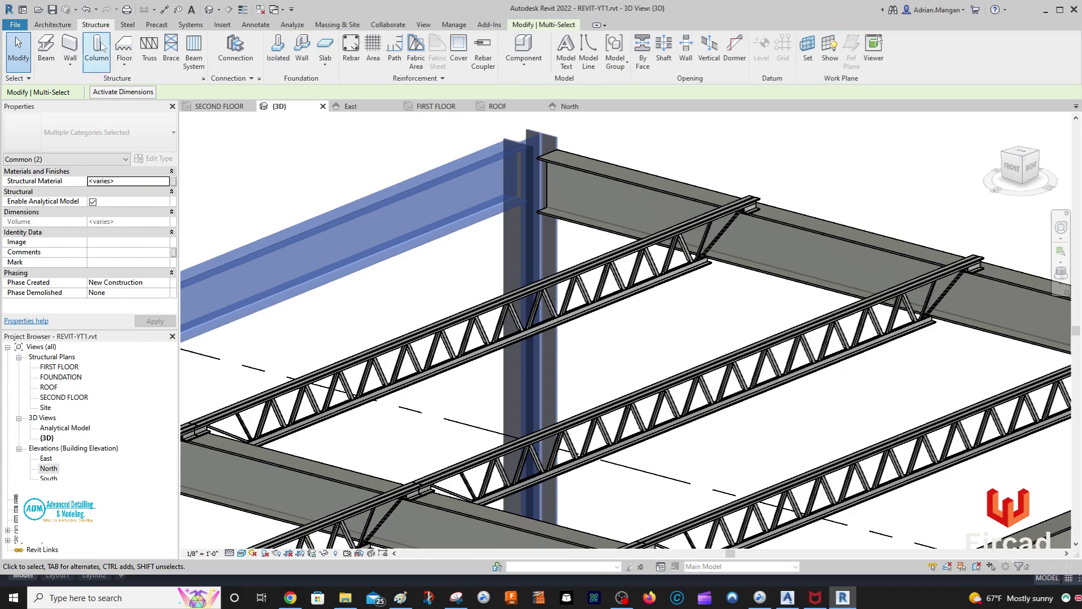
pyautogui.click(260, 79)
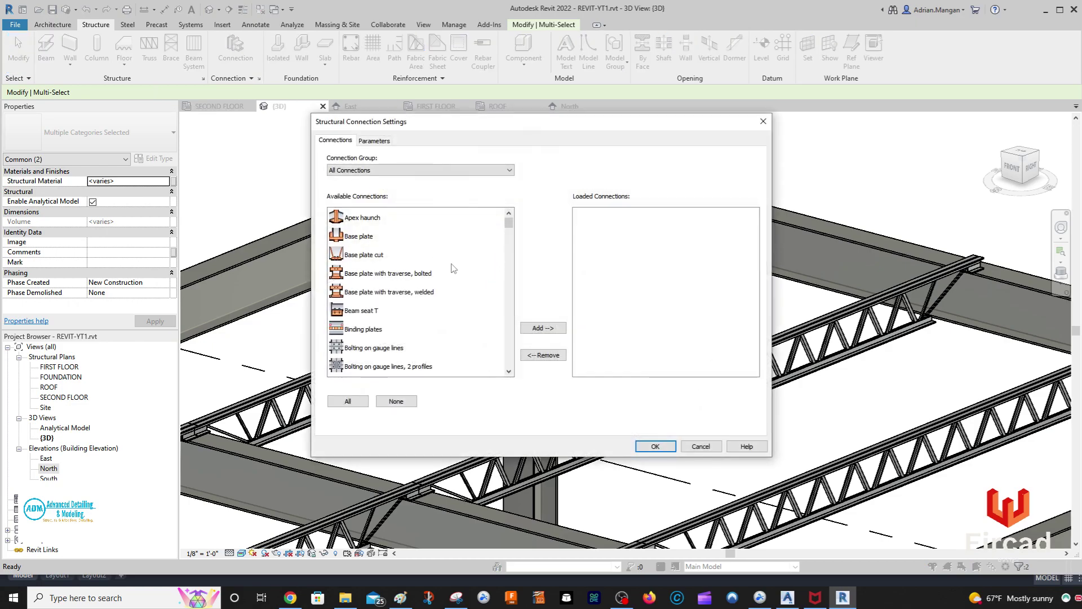
# Mark the Base plate, Clip angle, Clip angle - skewed and Double side clip angle connections among the available types
pyautogui.click(372, 239)
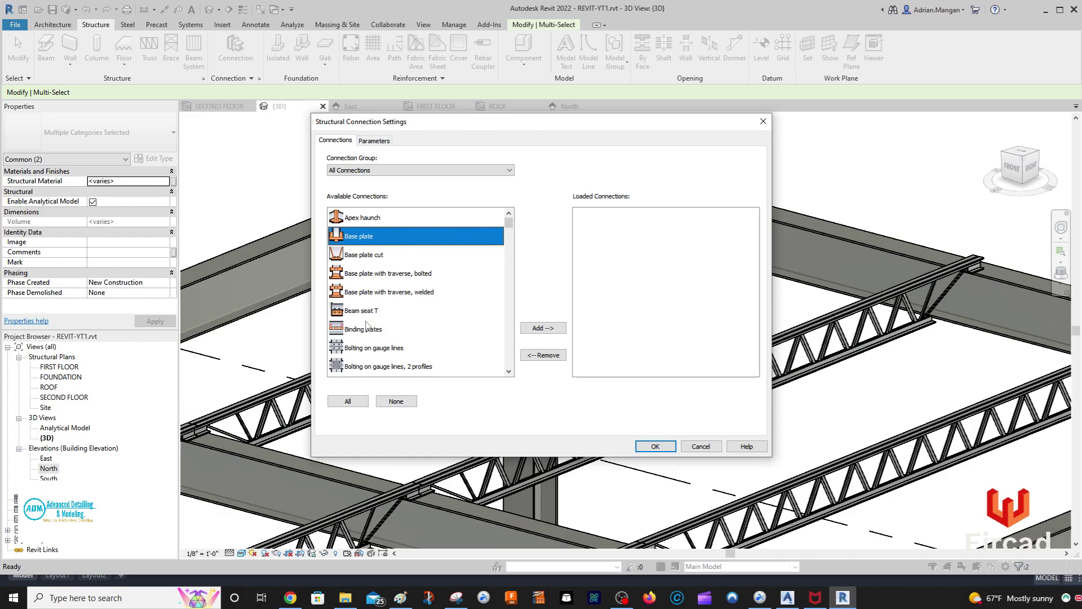
pyautogui.scroll(-7, 368, 333)
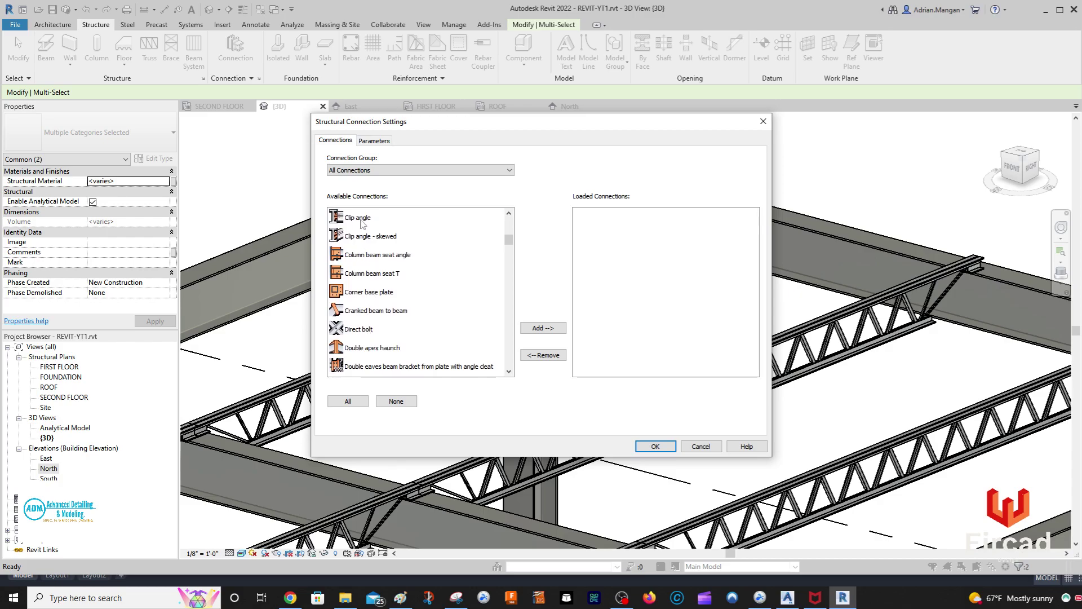
pyautogui.click(363, 223)
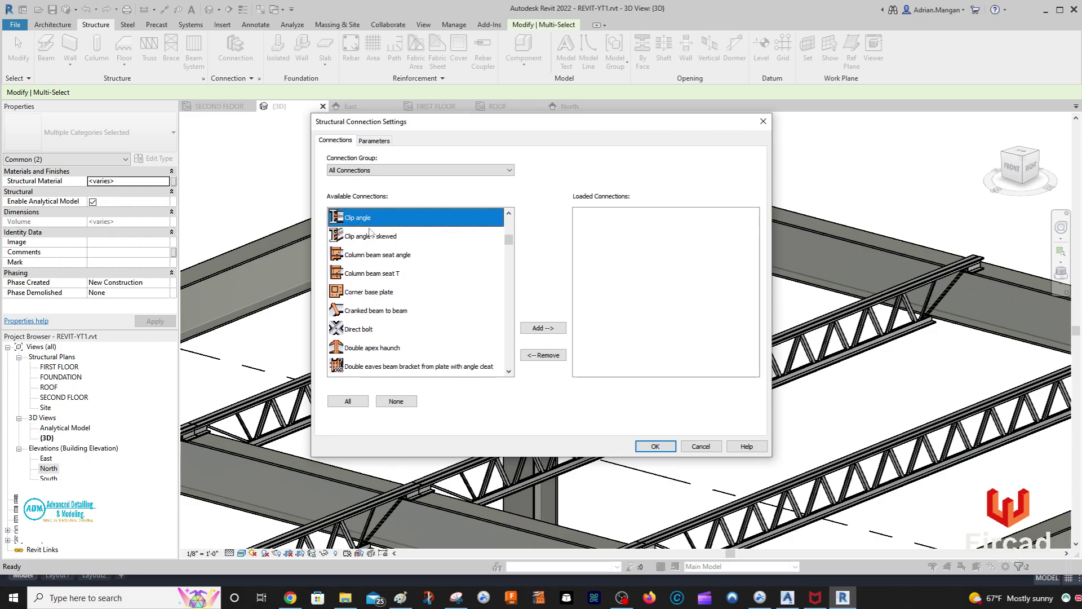
pyautogui.keyDown('ctrl'); pyautogui.click(371, 237); pyautogui.keyUp('ctrl')
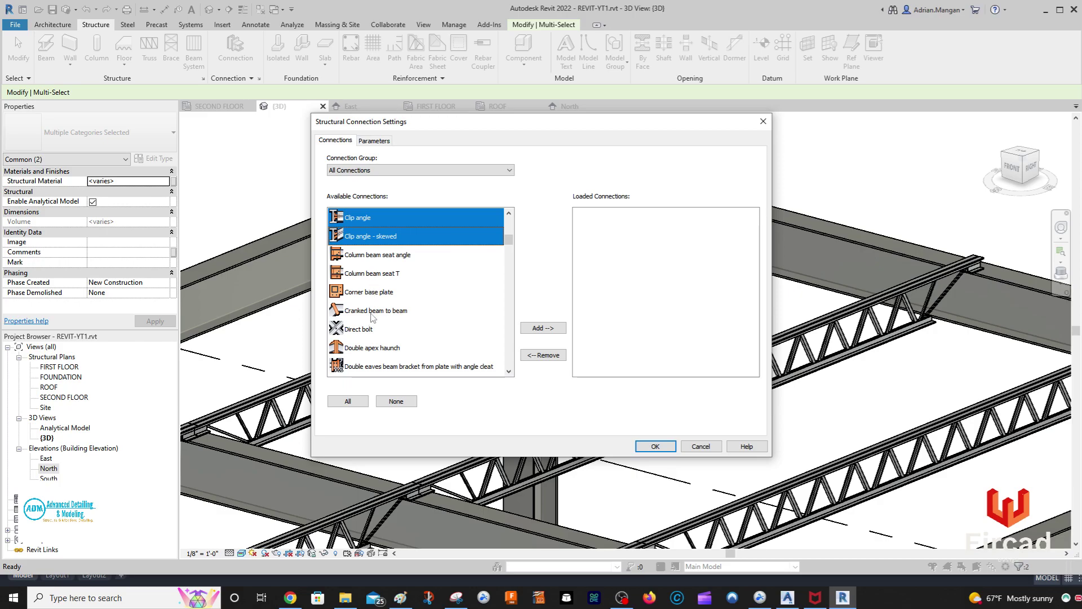
pyautogui.scroll(-3, 372, 318)
pyautogui.scroll(-2, 370, 314)
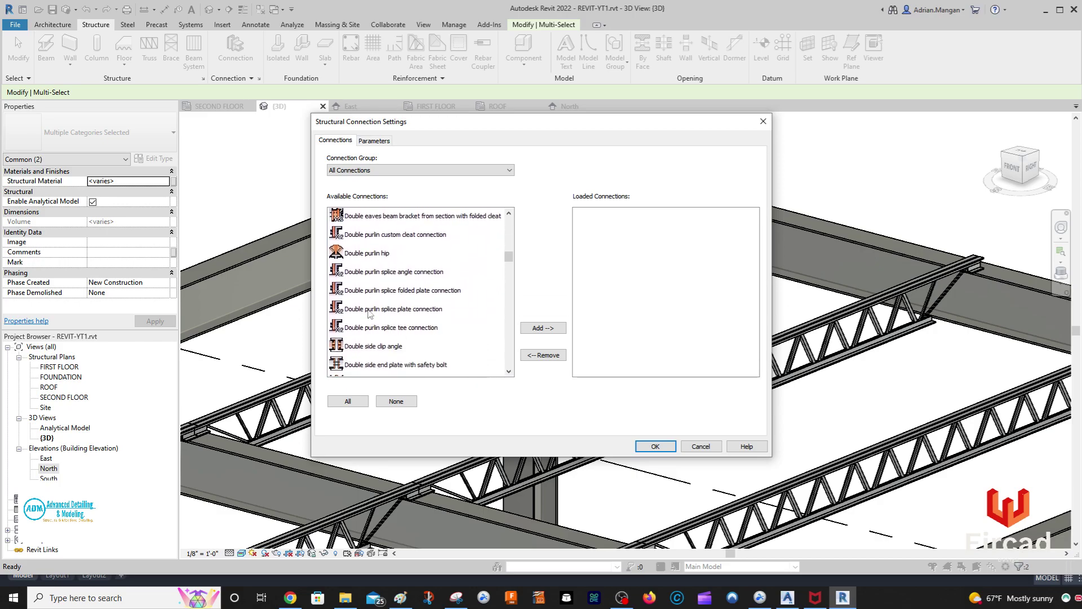
pyautogui.scroll(-1, 369, 314)
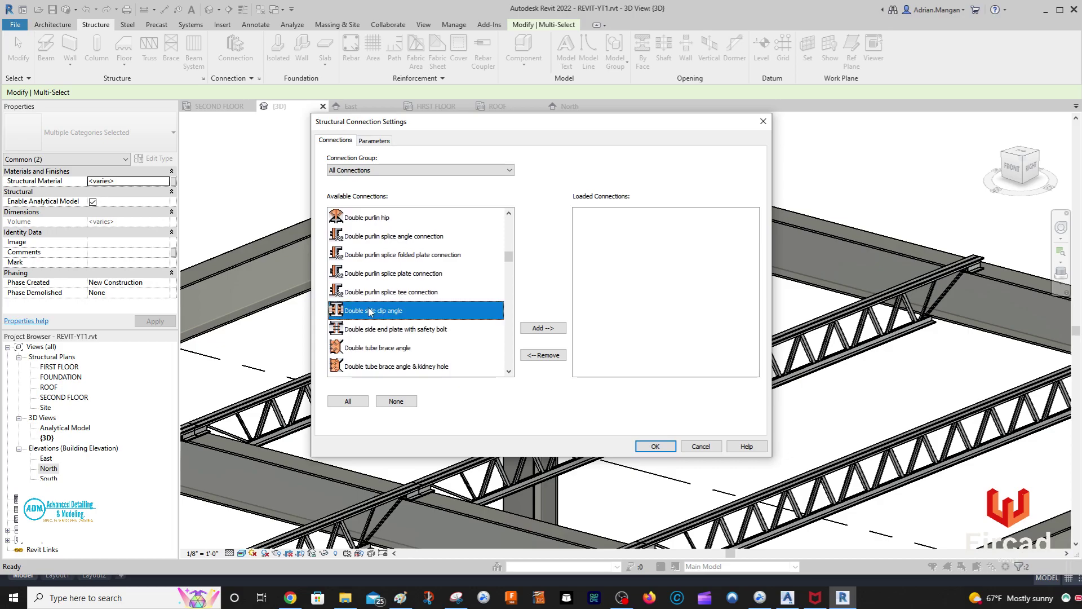
# Include End plate, Gable wall end plate and Gusset plate (triangle) at one diagonal in the marked connections
pyautogui.scroll(-3, 369, 314)
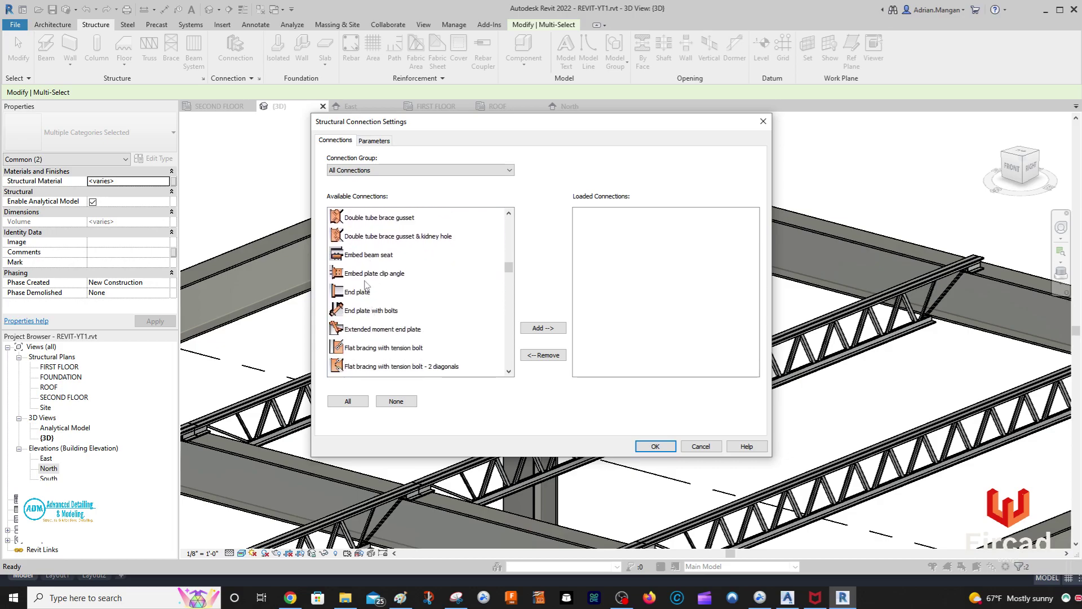
pyautogui.click(372, 293)
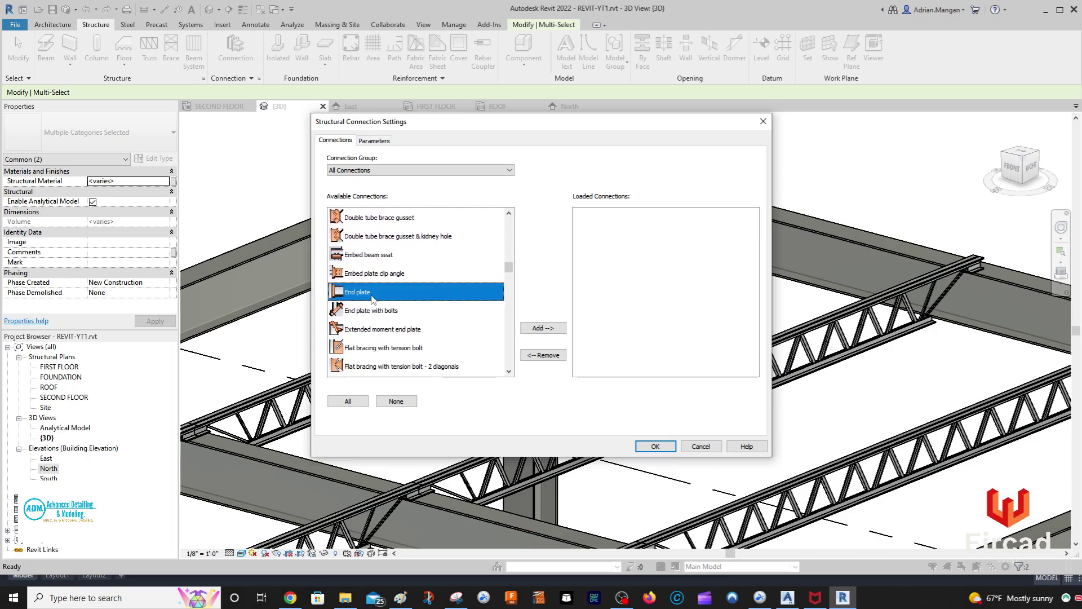
pyautogui.scroll(-2, 372, 299)
pyautogui.scroll(-1, 367, 282)
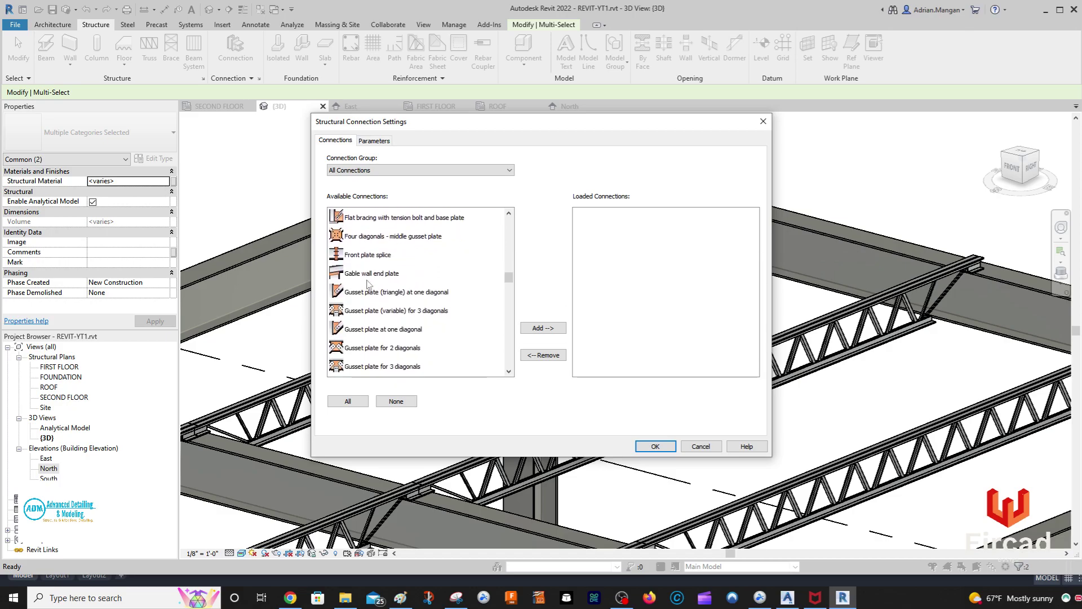
pyautogui.click(370, 274)
pyautogui.keyDown('ctrl'); pyautogui.click(368, 290); pyautogui.keyUp('ctrl')
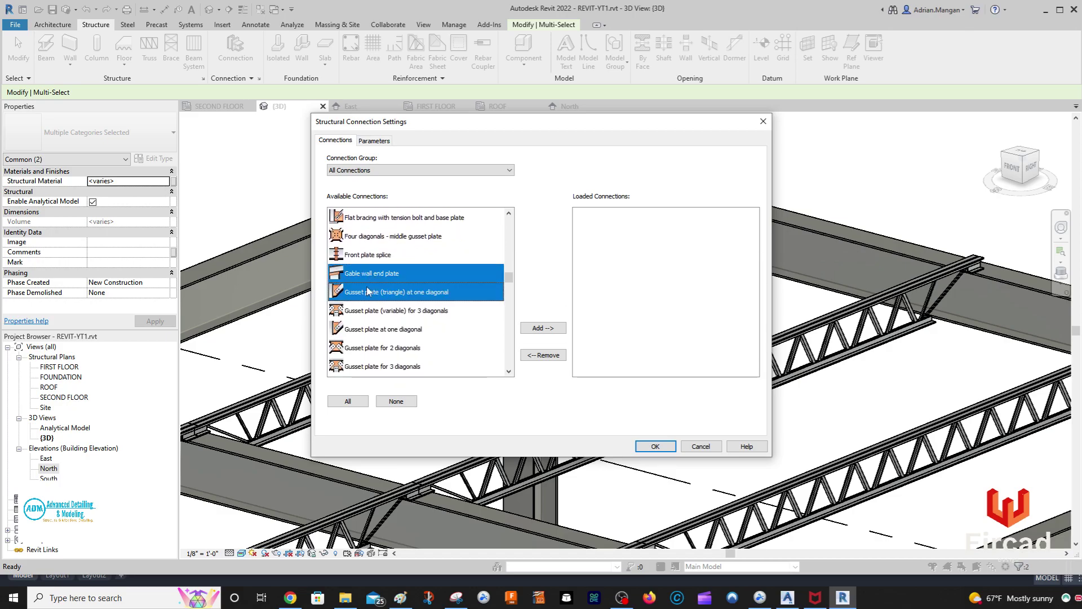
# Include Moment end plate, Moment flange plates and Moment flange T in the marked connections
pyautogui.scroll(-2, 367, 296)
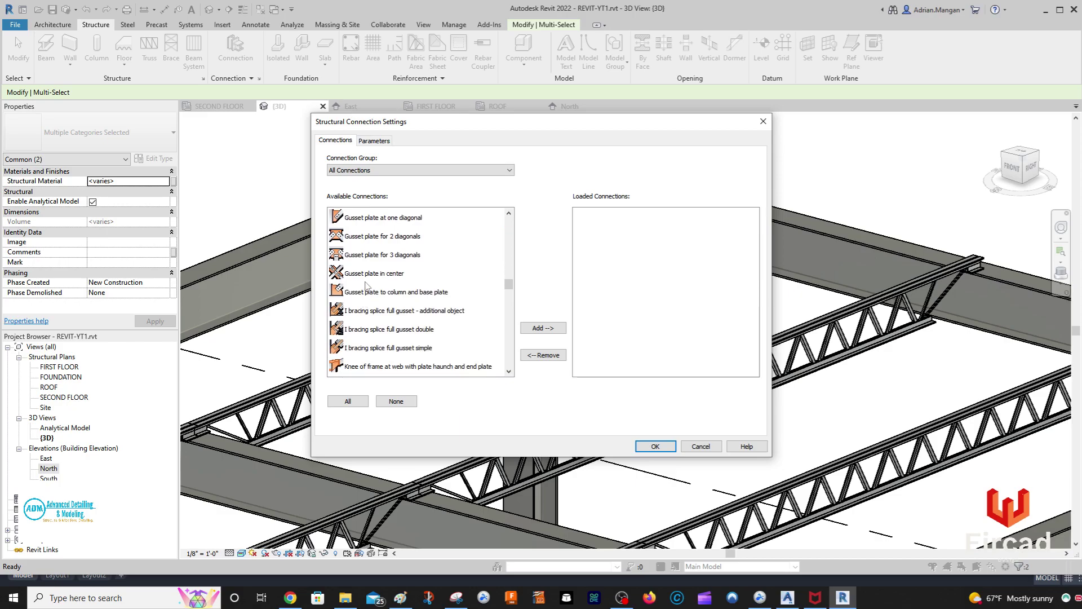
pyautogui.scroll(-2, 367, 286)
pyautogui.scroll(-2, 364, 303)
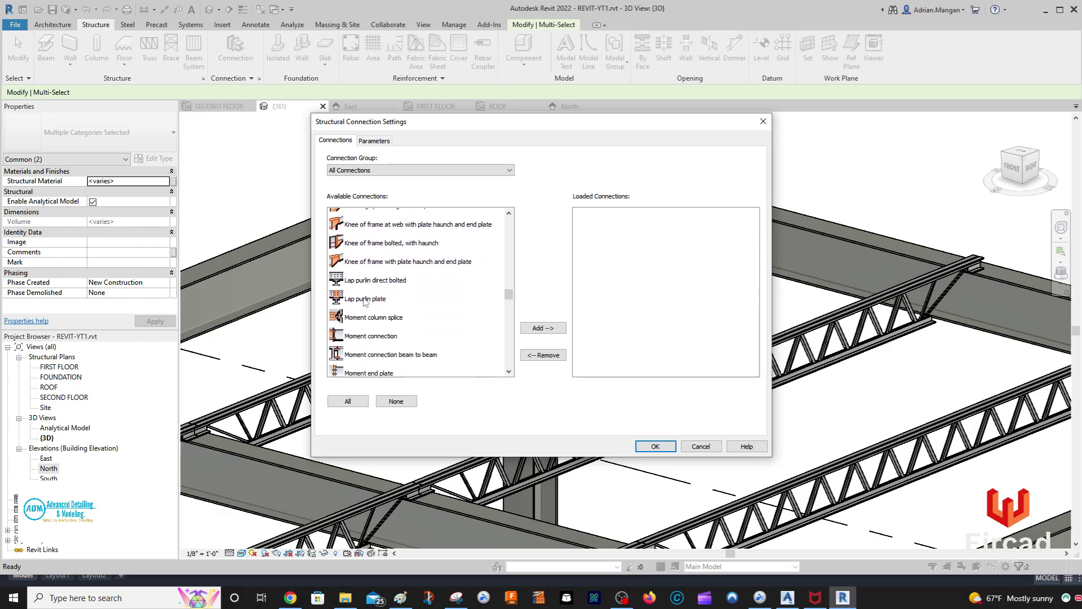
pyautogui.scroll(-1, 369, 293)
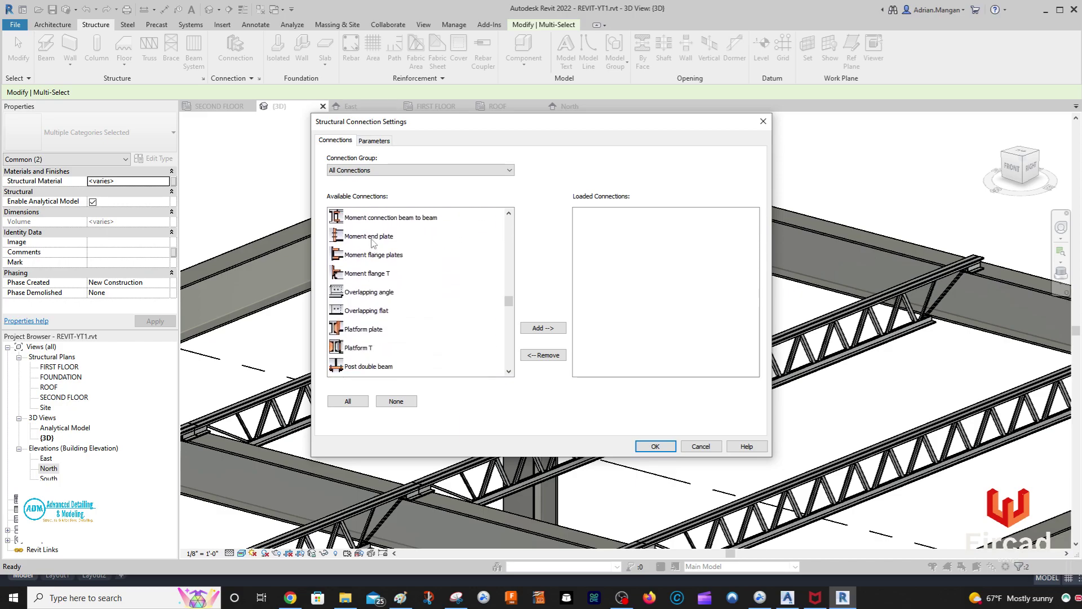
pyautogui.keyDown('ctrl'); pyautogui.click(372, 242); pyautogui.keyUp('ctrl')
pyautogui.keyDown('ctrl'); pyautogui.click(369, 256); pyautogui.keyUp('ctrl')
pyautogui.keyDown('ctrl'); pyautogui.click(366, 274); pyautogui.keyUp('ctrl')
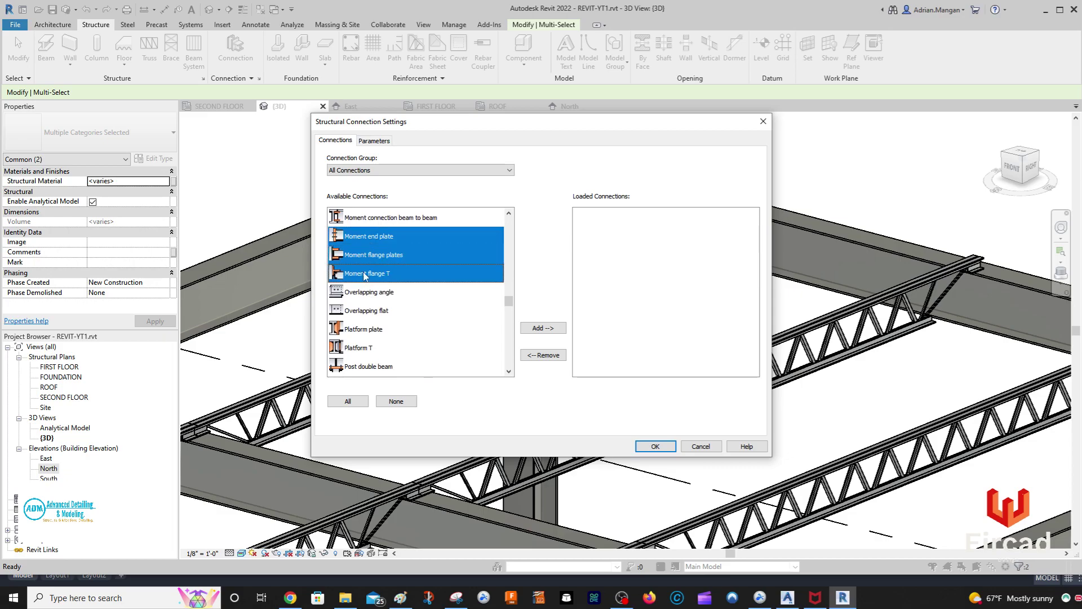
# Include Railing post connection, Railing joint handrail and Shear plate, and load all marked connection types into the project
pyautogui.scroll(-2, 364, 299)
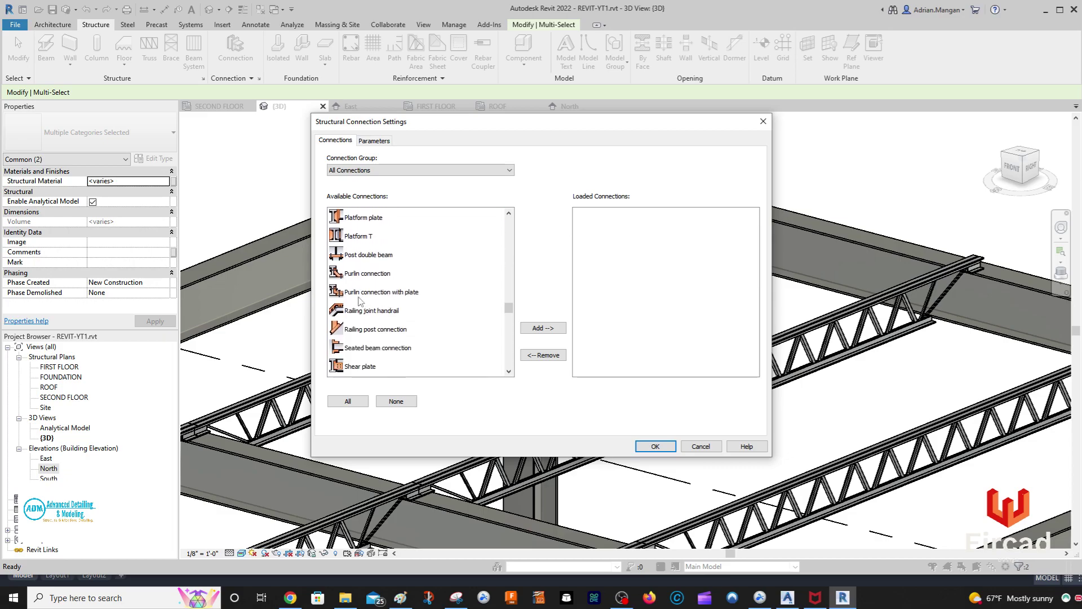
pyautogui.scroll(-1, 361, 301)
pyautogui.keyDown('ctrl'); pyautogui.click(376, 274); pyautogui.keyUp('ctrl')
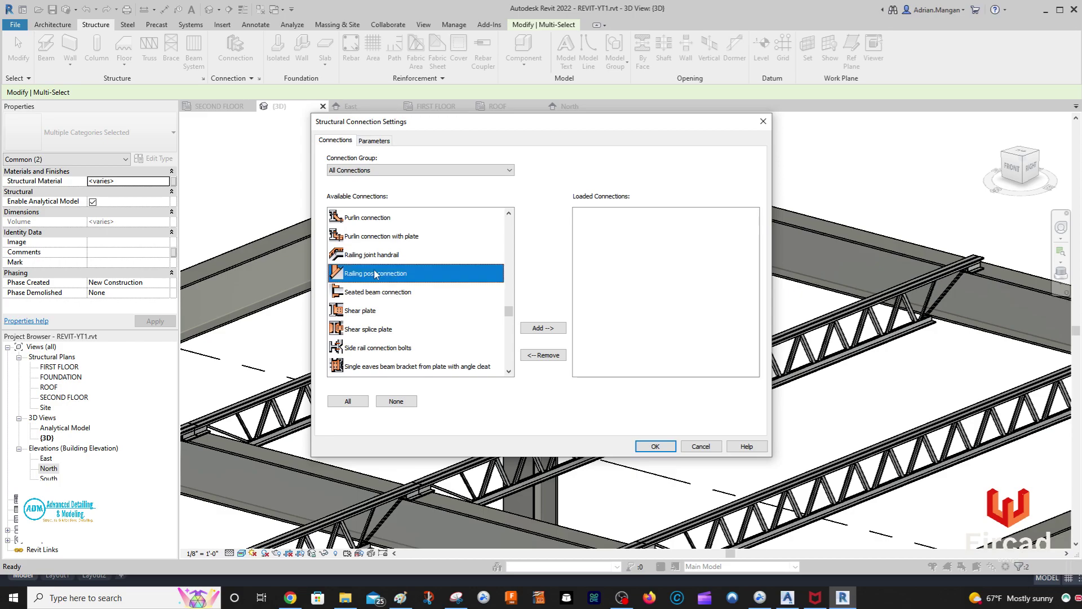
pyautogui.keyDown('ctrl'); pyautogui.click(372, 255); pyautogui.keyUp('ctrl')
pyautogui.scroll(-1, 370, 299)
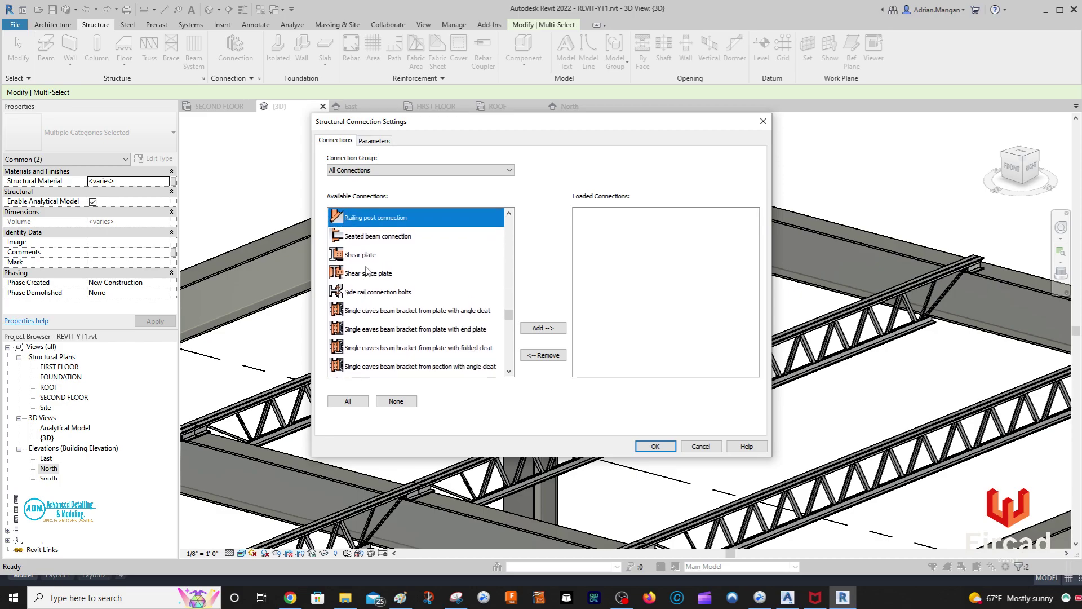
pyautogui.keyDown('ctrl'); pyautogui.click(367, 257); pyautogui.keyUp('ctrl')
pyautogui.click(542, 328)
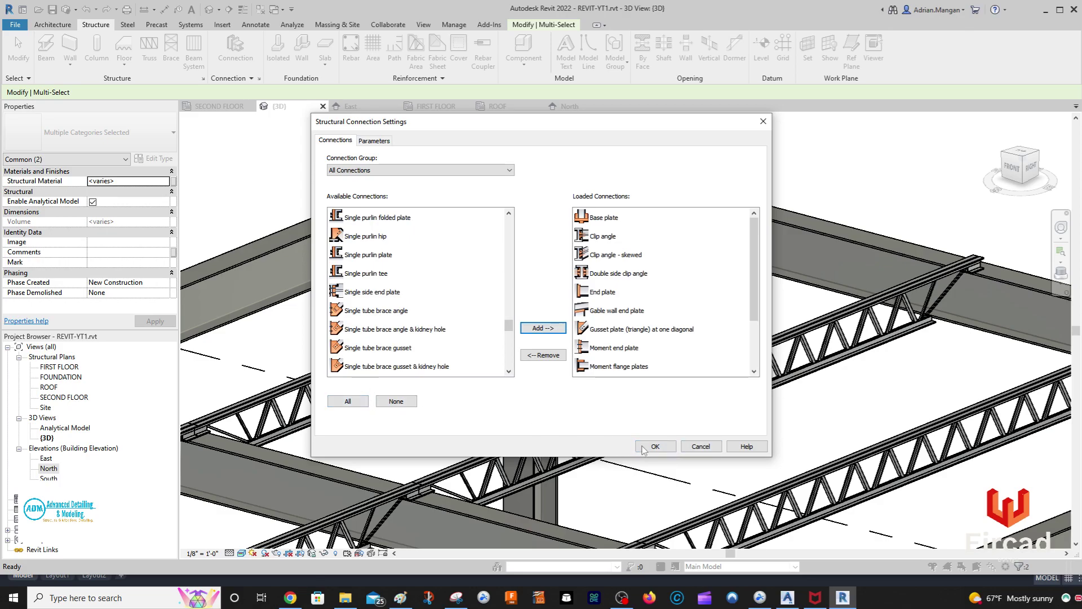
pyautogui.click(643, 447)
# Create a structural connection between the corner column and the roof girder meeting its flange
pyautogui.click(649, 315)
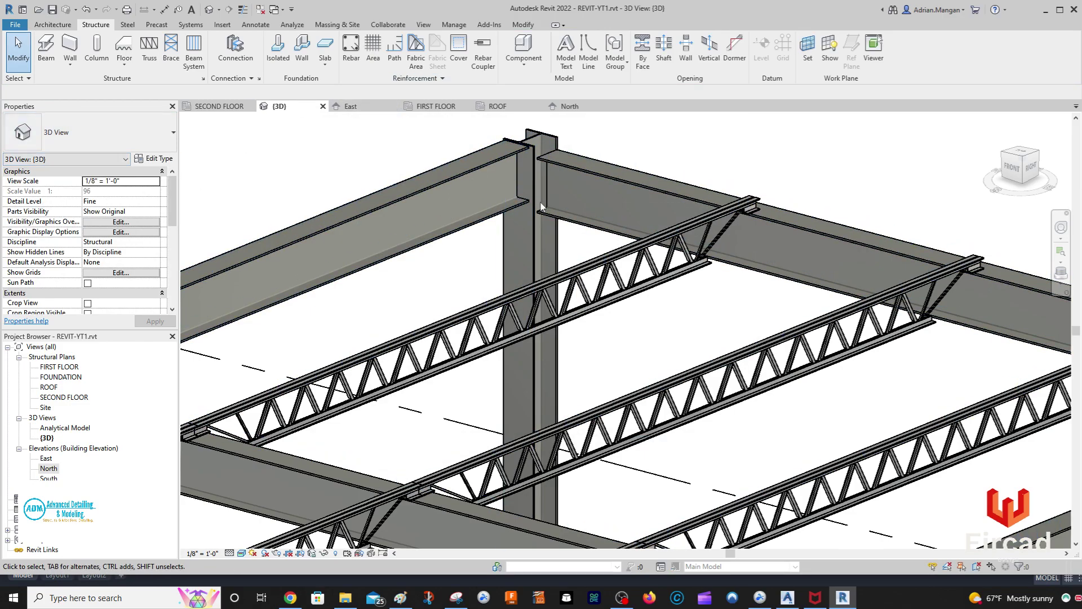
pyautogui.click(527, 233)
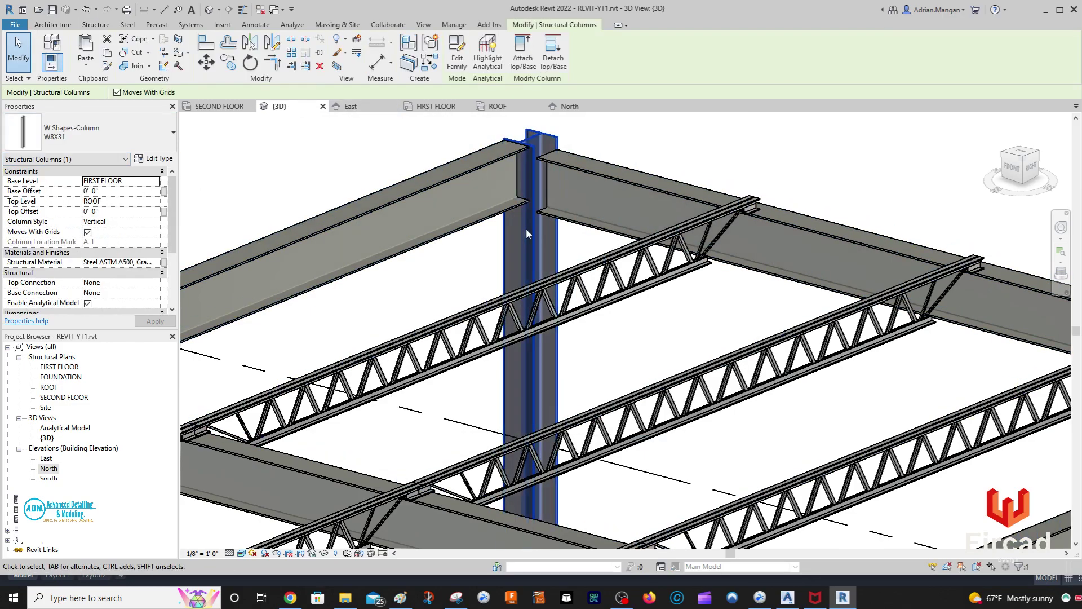
pyautogui.keyDown('ctrl'); pyautogui.click(480, 225); pyautogui.keyUp('ctrl')
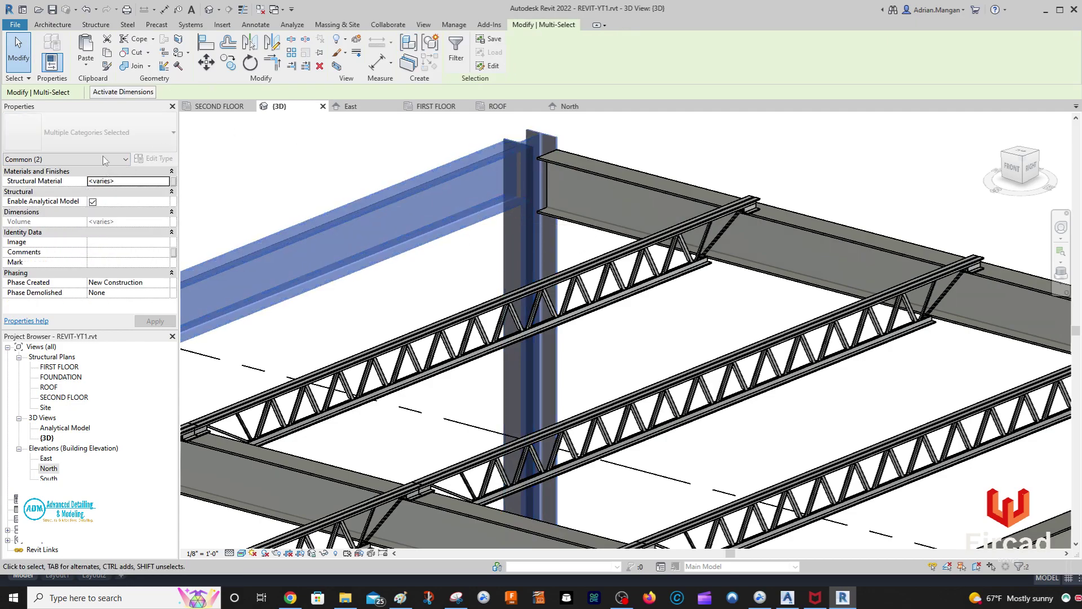
pyautogui.click(97, 26)
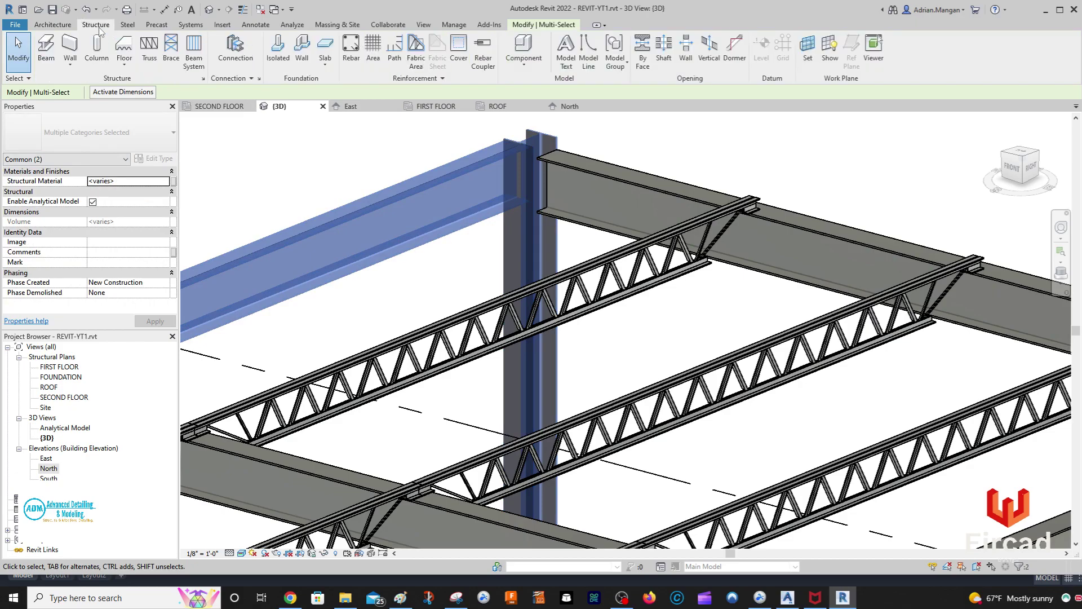
pyautogui.click(235, 48)
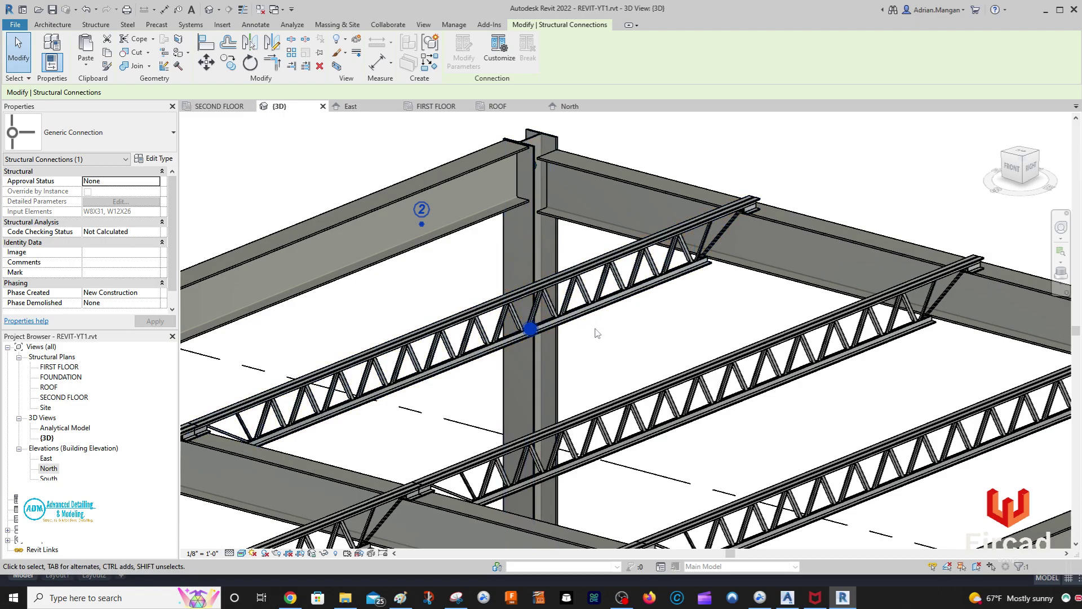
# Change the new girder-to-column connection's type from Generic Connection to Clip angle
pyautogui.keyDown('shift'); pyautogui.moveTo(597, 333); pyautogui.dragTo(634, 344, button='middle'); pyautogui.keyUp('shift')
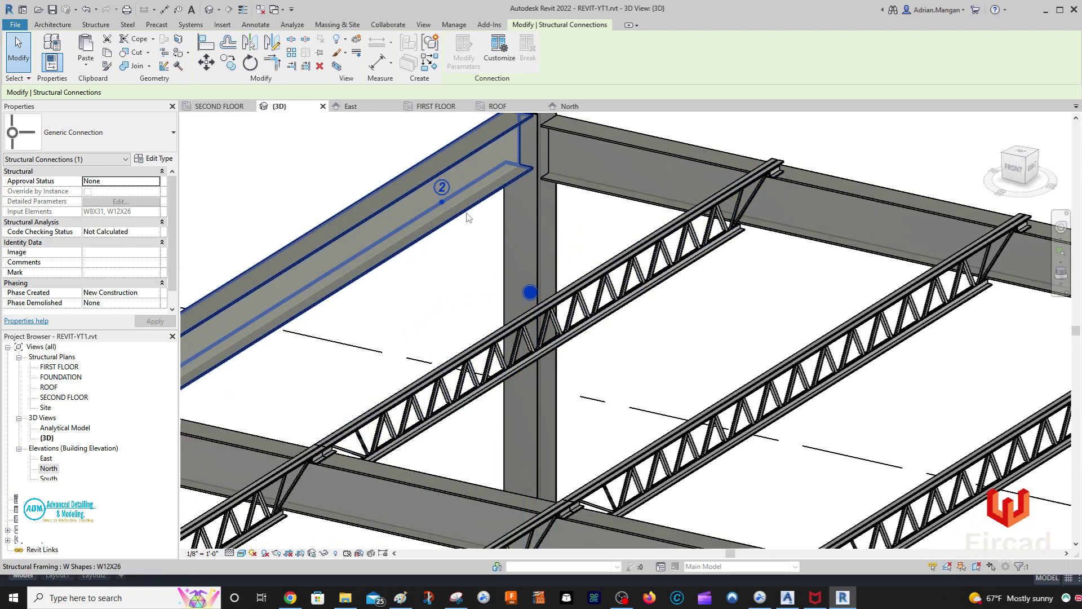
pyautogui.moveTo(467, 217); pyautogui.dragTo(357, 313, button='middle')
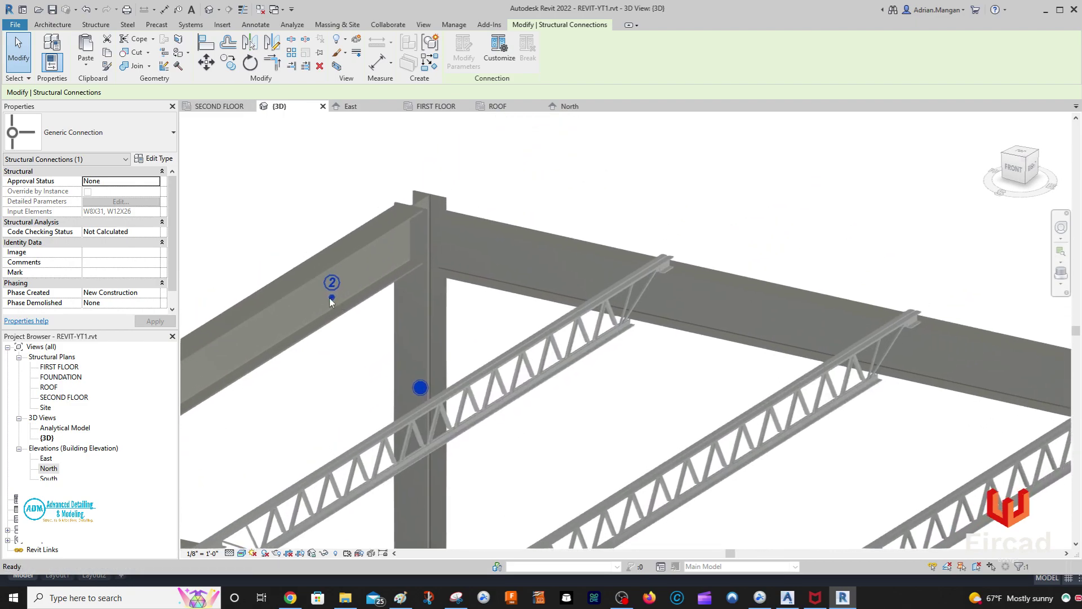
pyautogui.click(160, 144)
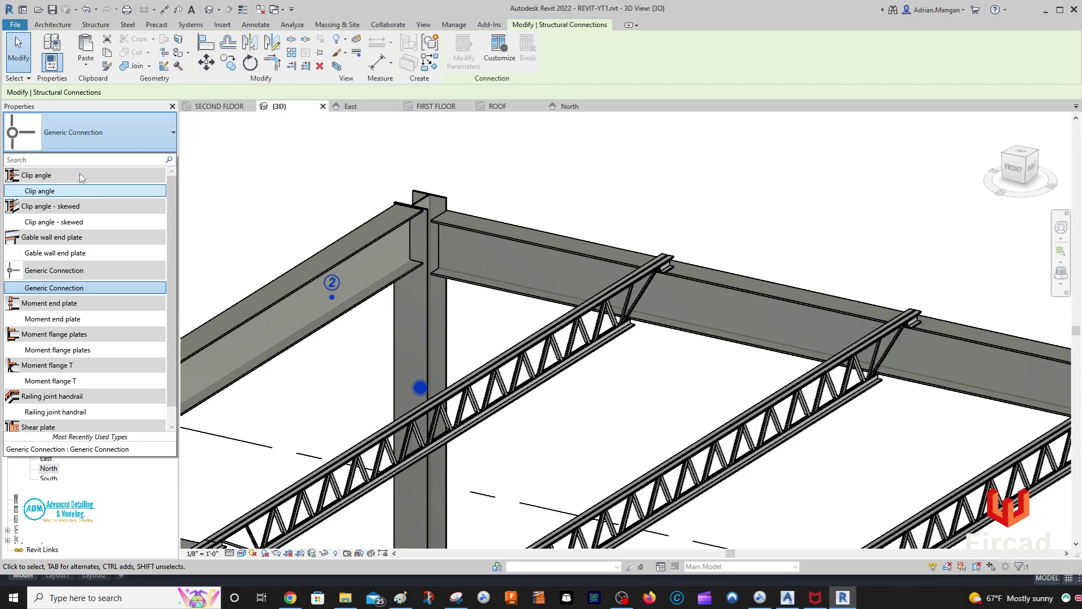
pyautogui.press('Escape')
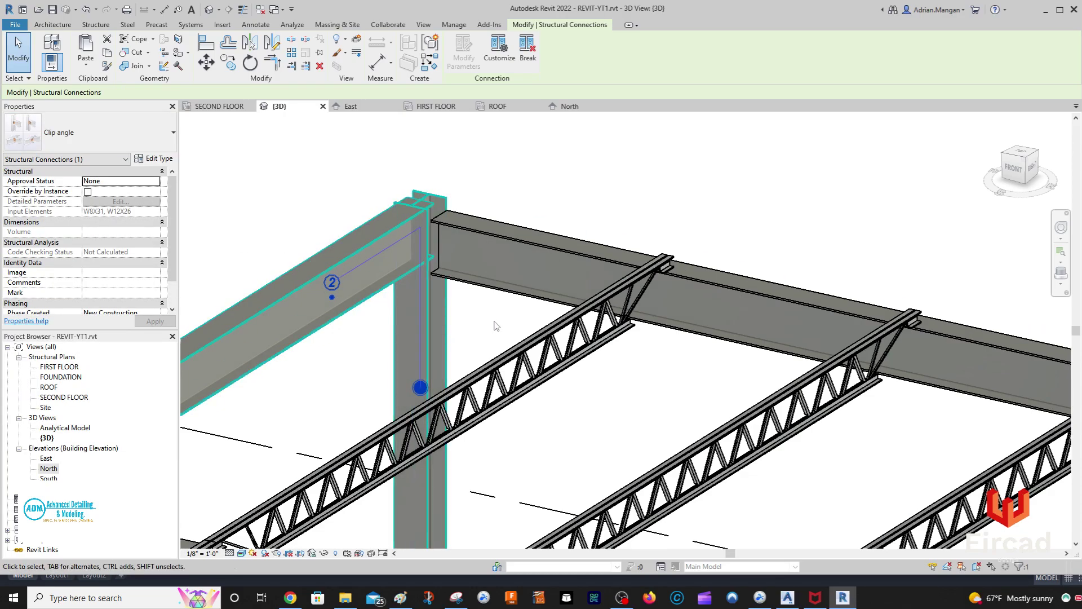
pyautogui.scroll(5, 432, 202)
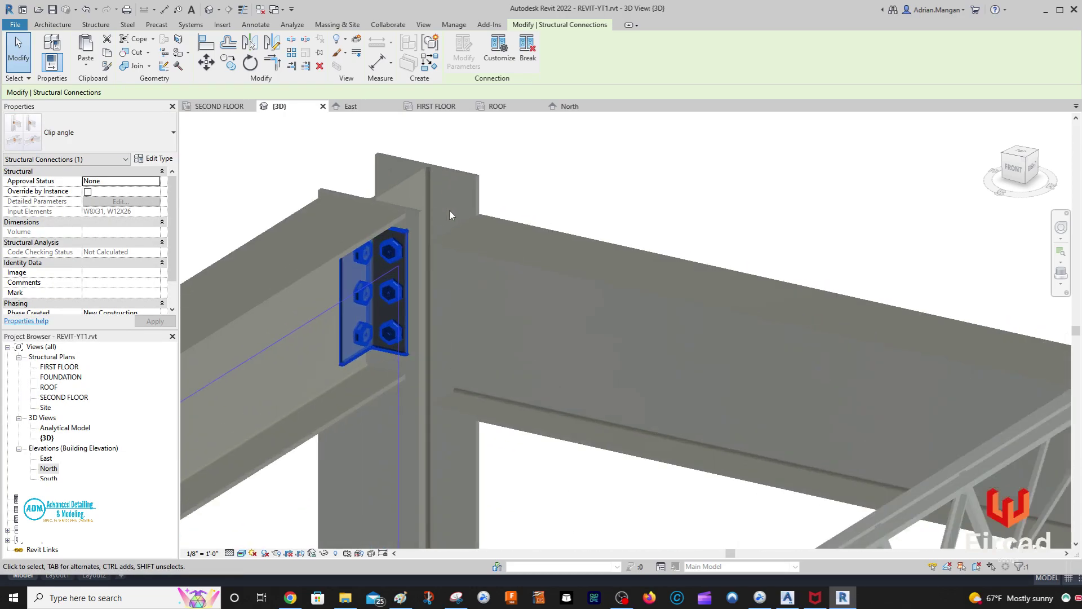
pyautogui.keyDown('shift'); pyautogui.moveTo(450, 215); pyautogui.dragTo(678, 325, button='middle'); pyautogui.keyUp('shift')
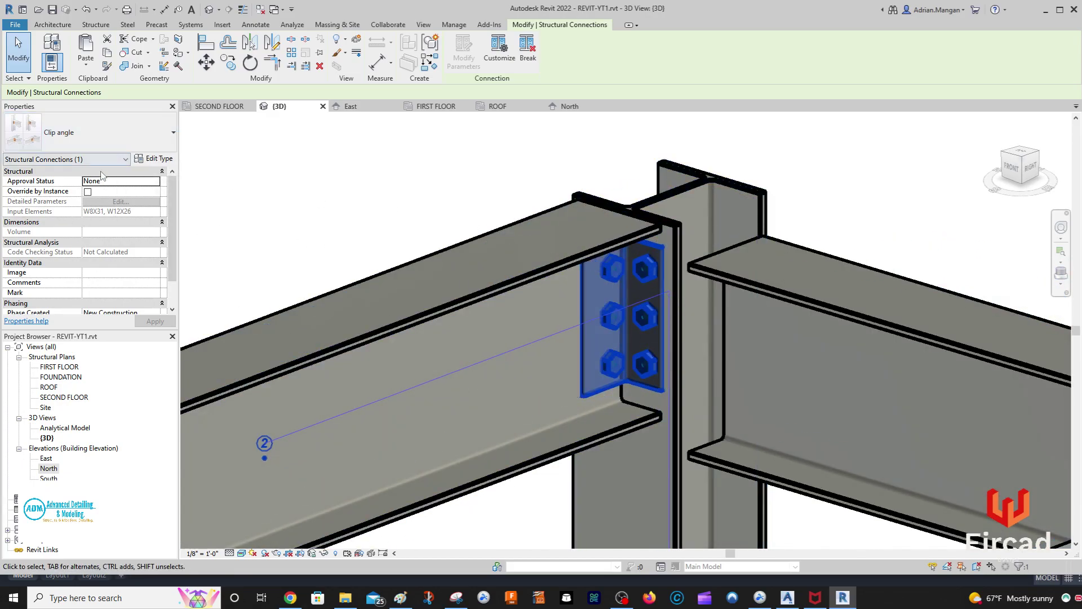
# Open the Clip angle type's modifiable parameters and set the cut back to .75
pyautogui.scroll(-1, 91, 203)
pyautogui.scroll(-1, 87, 219)
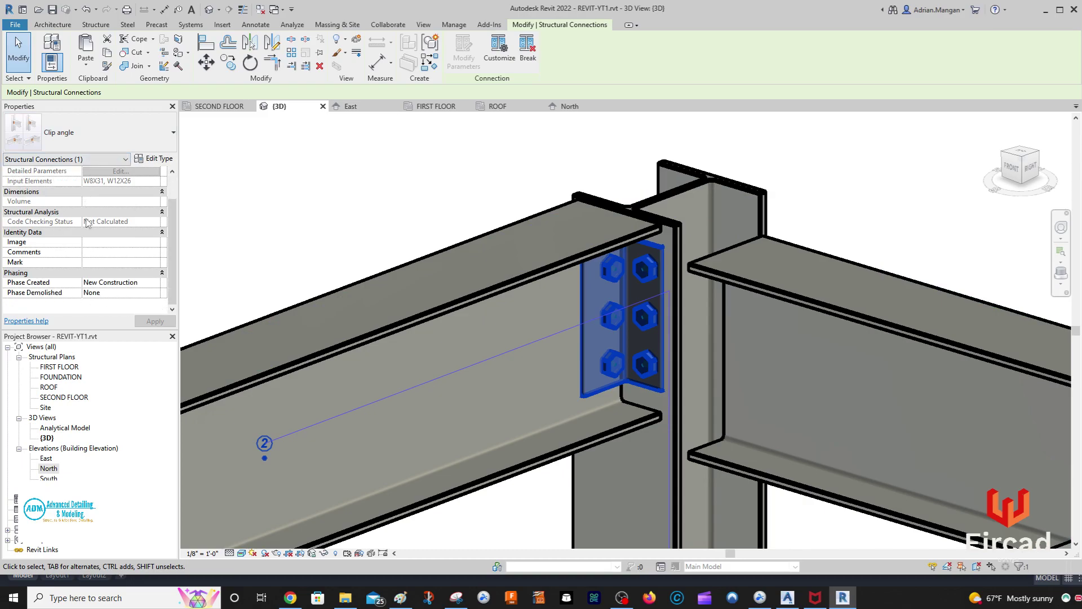
pyautogui.scroll(2, 120, 247)
pyautogui.click(152, 159)
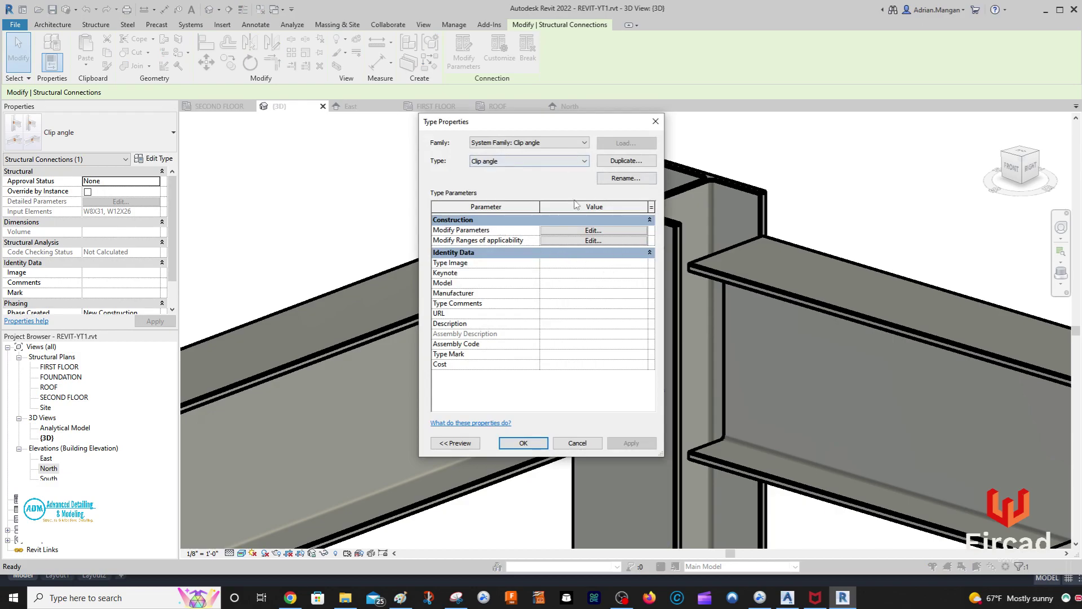
pyautogui.click(597, 232)
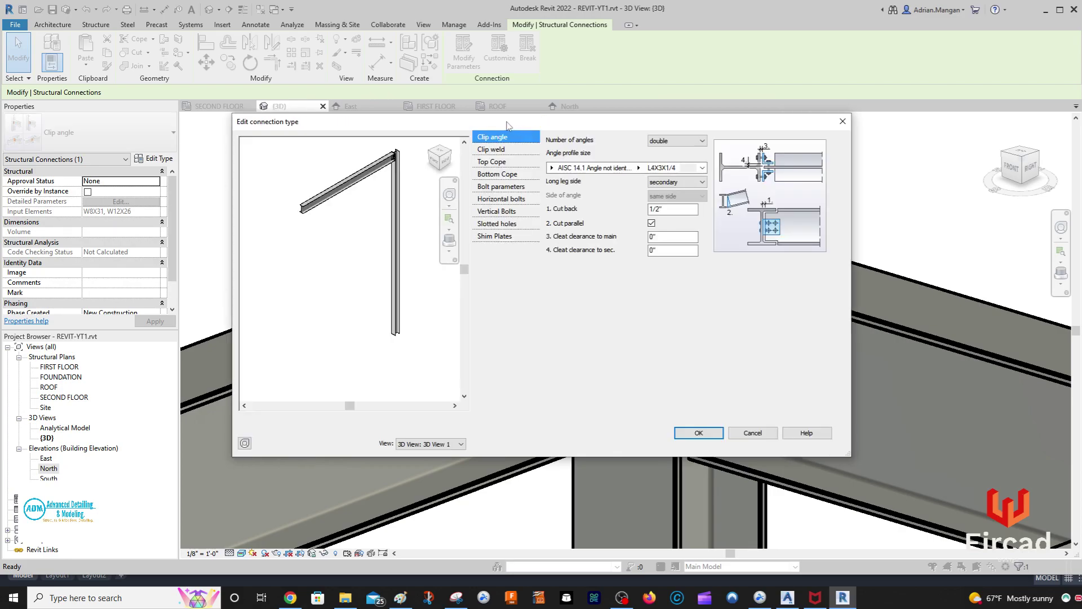
pyautogui.moveTo(506, 131); pyautogui.dragTo(246, 133)
pyautogui.click(414, 218)
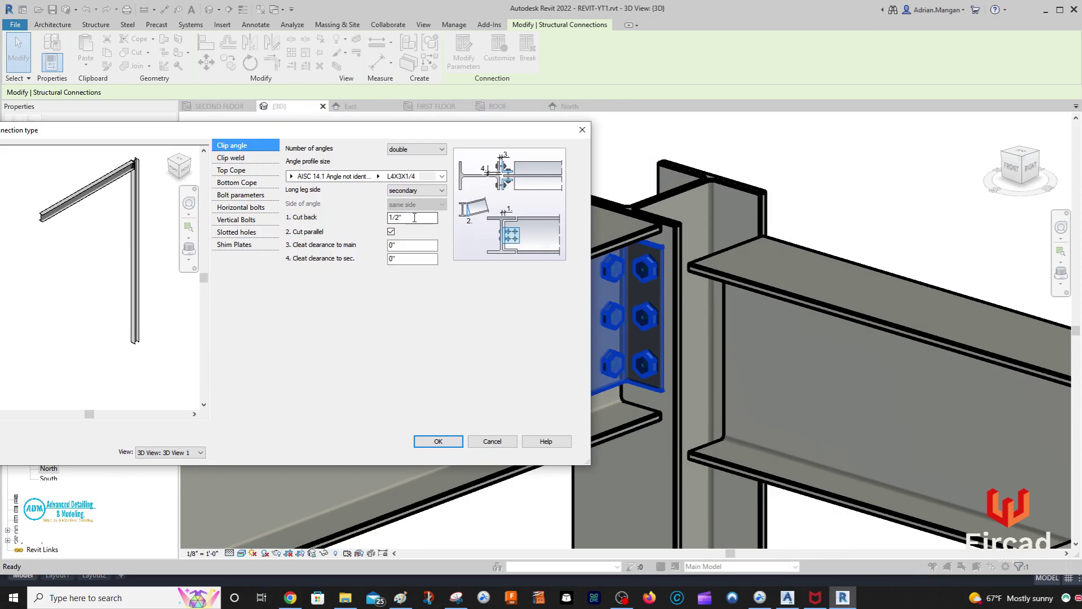
pyautogui.doubleClick(411, 219)
pyautogui.write('.75')
pyautogui.press('Return')
# Set the top cope's horizontal gap setting to From main flange and its cope length to .75
pyautogui.click(240, 159)
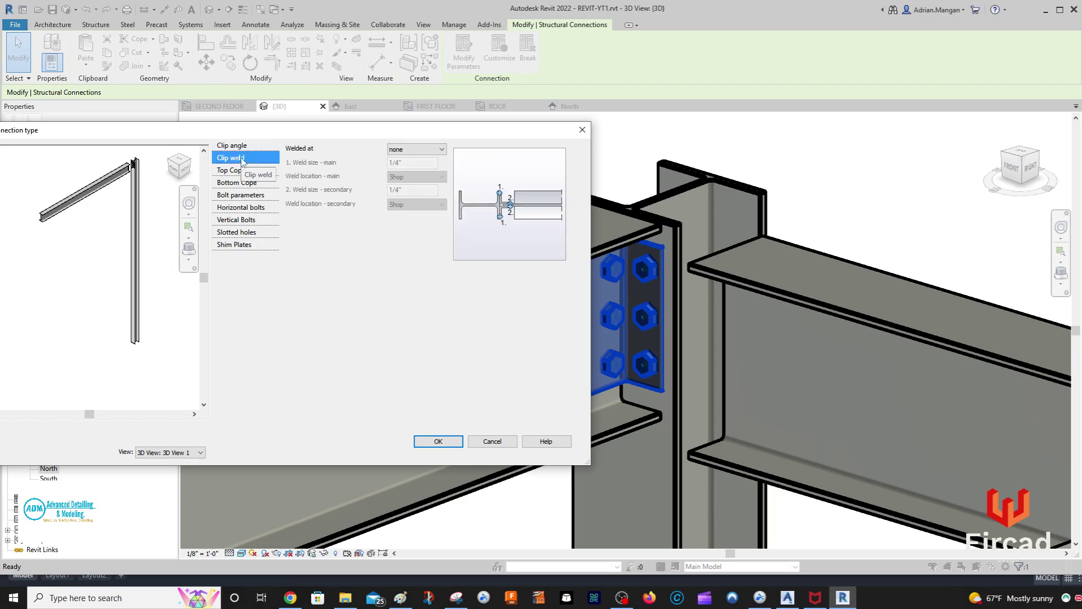
pyautogui.click(241, 170)
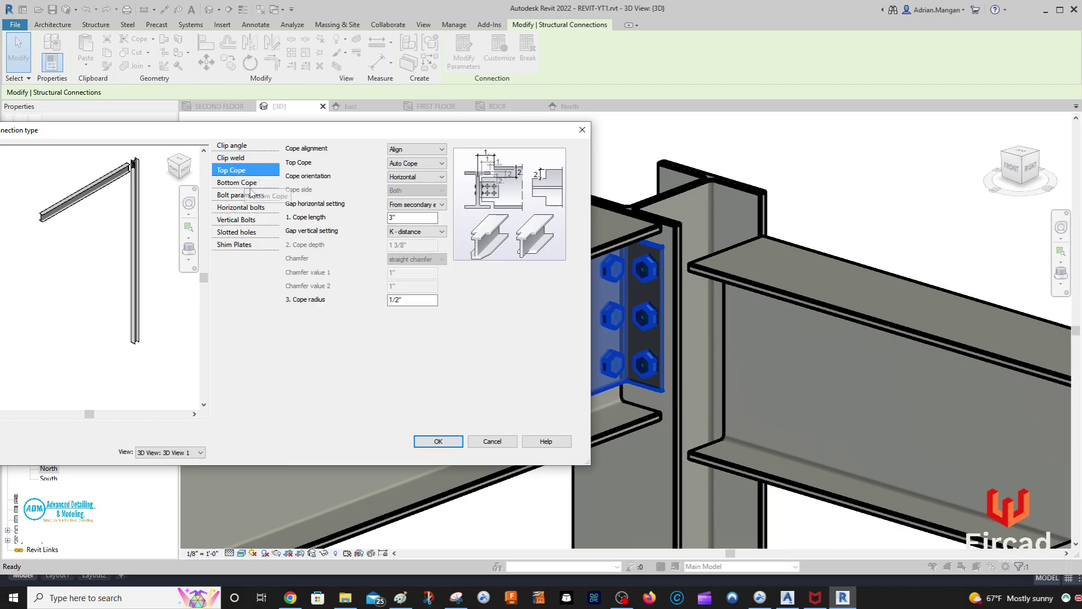
pyautogui.click(426, 205)
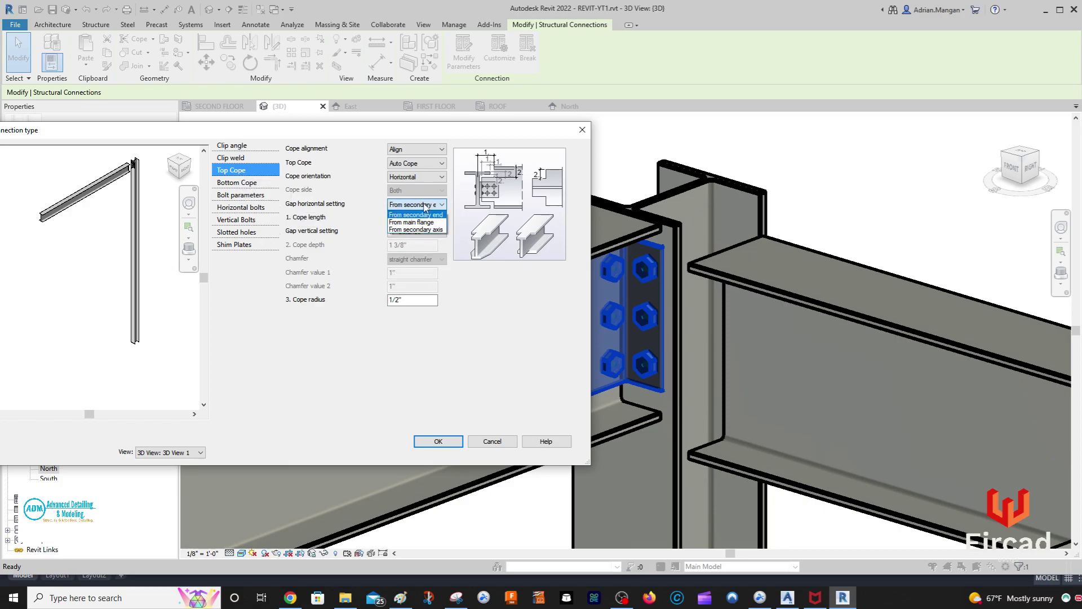
pyautogui.click(426, 207)
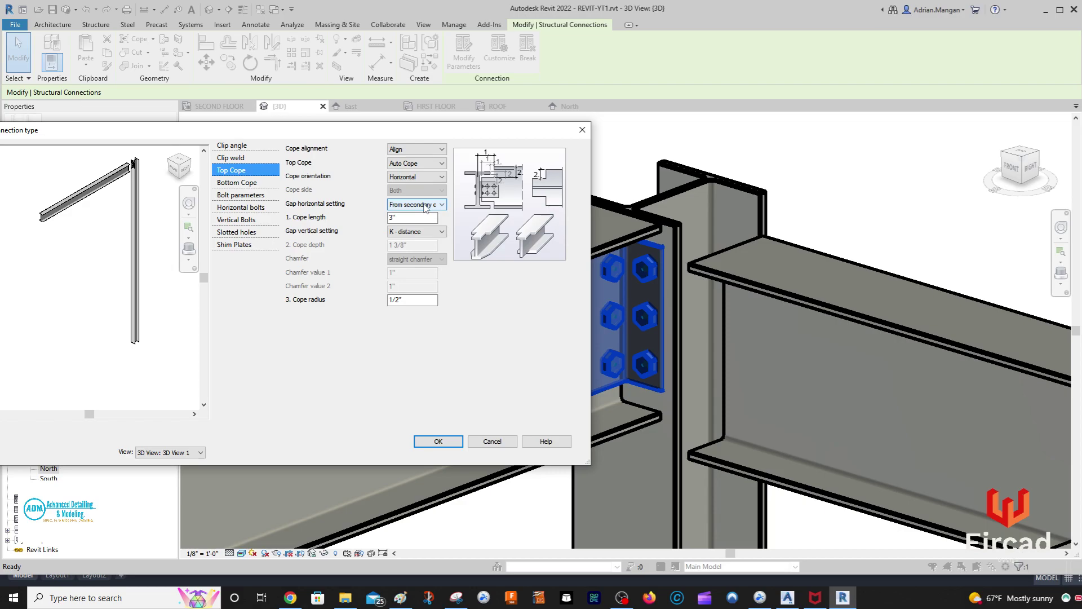
pyautogui.click(426, 207)
pyautogui.click(415, 222)
pyautogui.press('Tab')
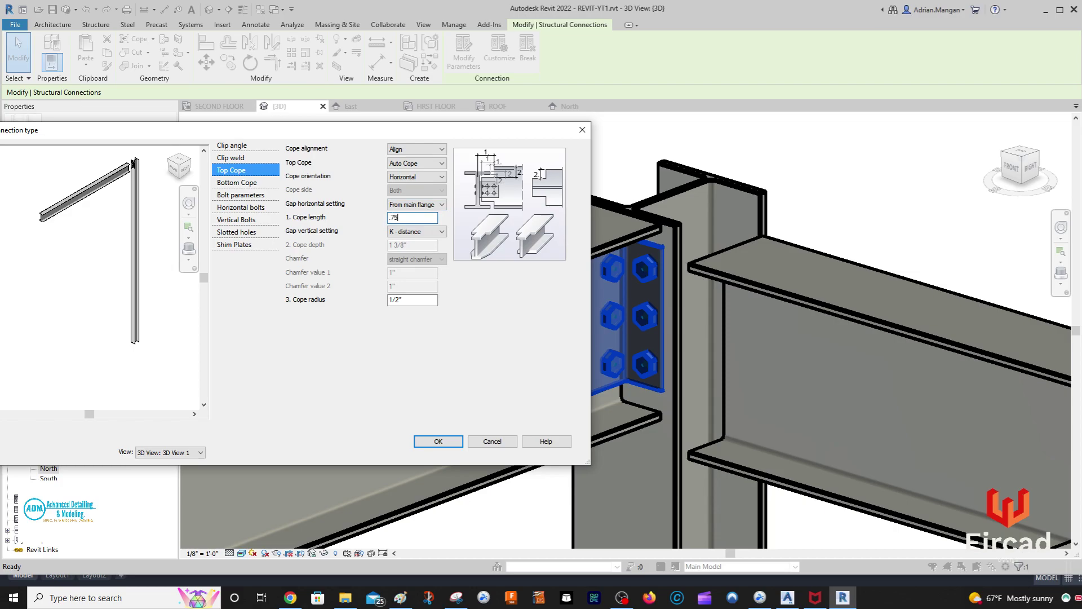
# Set the top cope's vertical gap setting to Inside secondary and its cope depth to 9"
pyautogui.click(428, 231)
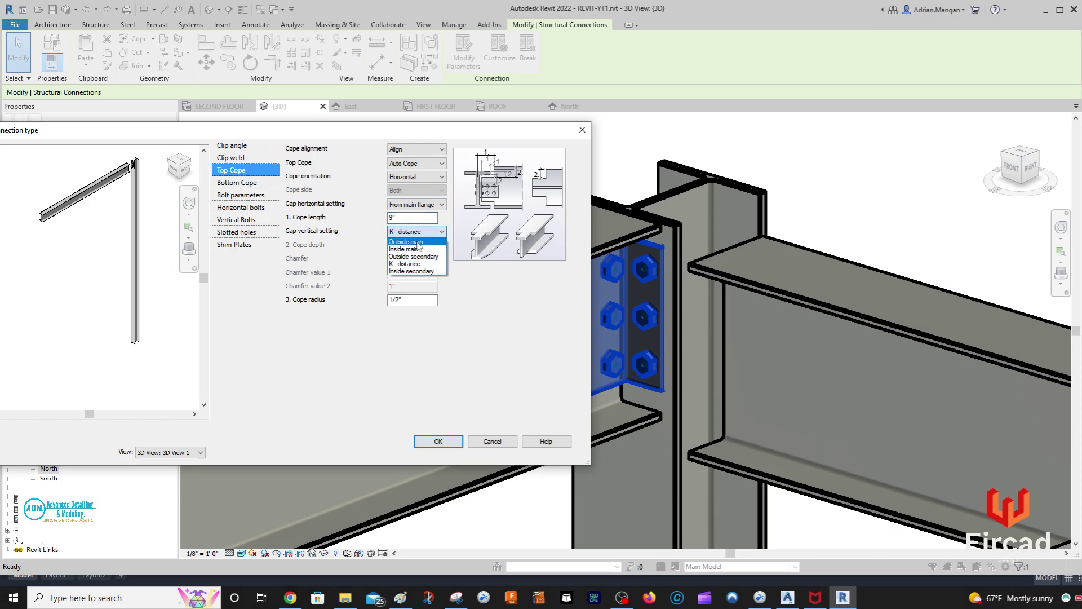
pyautogui.click(410, 269)
pyautogui.press('Tab')
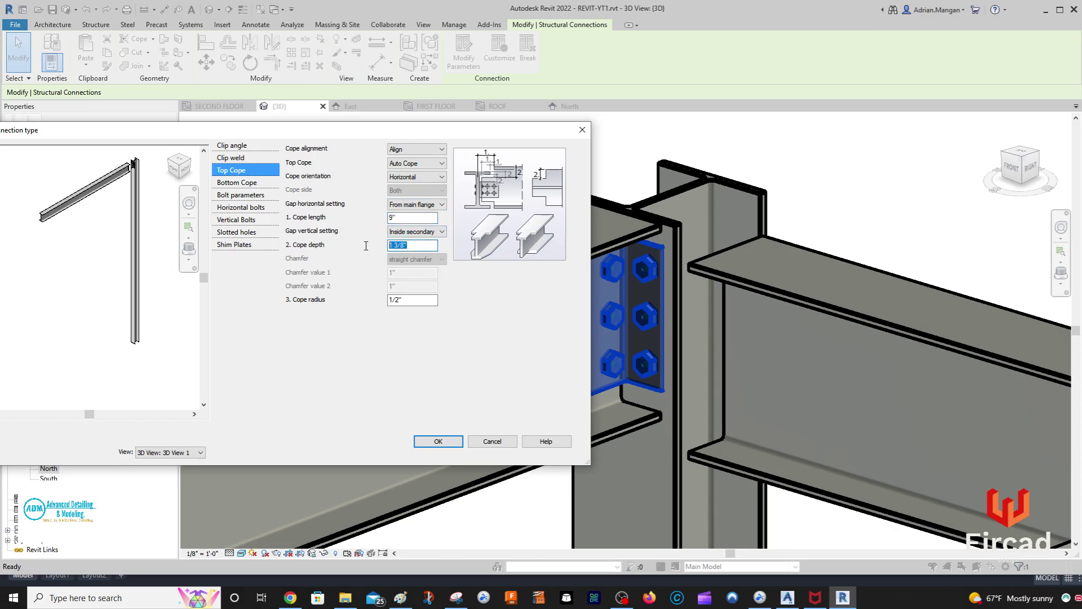
pyautogui.press('BackSpace')
# Set the bottom cope's horizontal gap setting to From main flange and its cope length to 3/4"
pyautogui.click(265, 183)
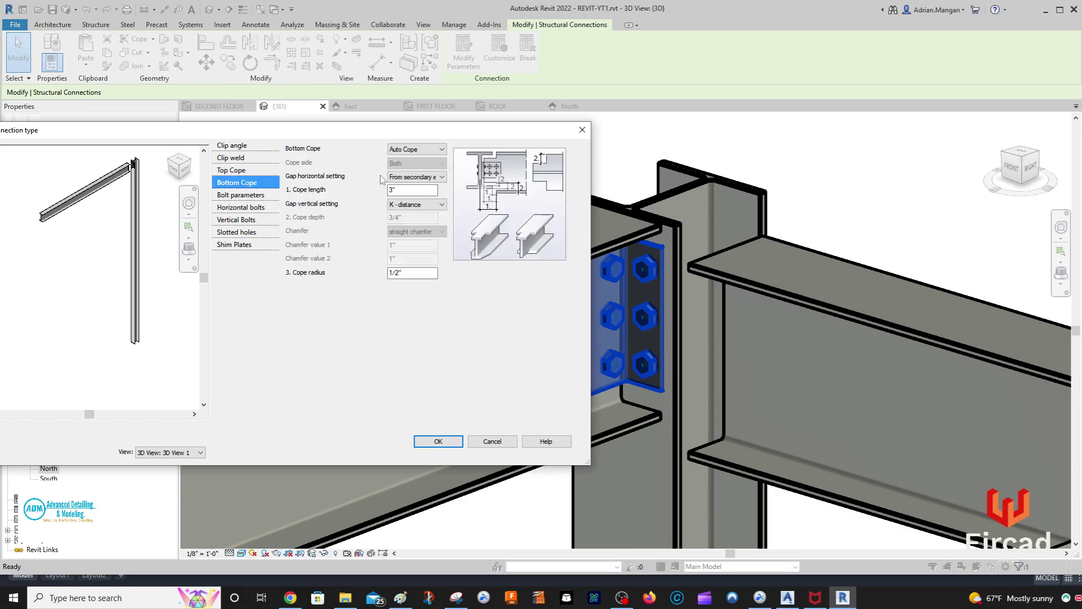
pyautogui.click(415, 177)
pyautogui.click(414, 182)
pyautogui.press('Tab')
pyautogui.press('BackSpace')
pyautogui.write('.75')
pyautogui.press('Return')
pyautogui.press('BackSpace')
# Replace the top cope's length and depth values
pyautogui.click(265, 170)
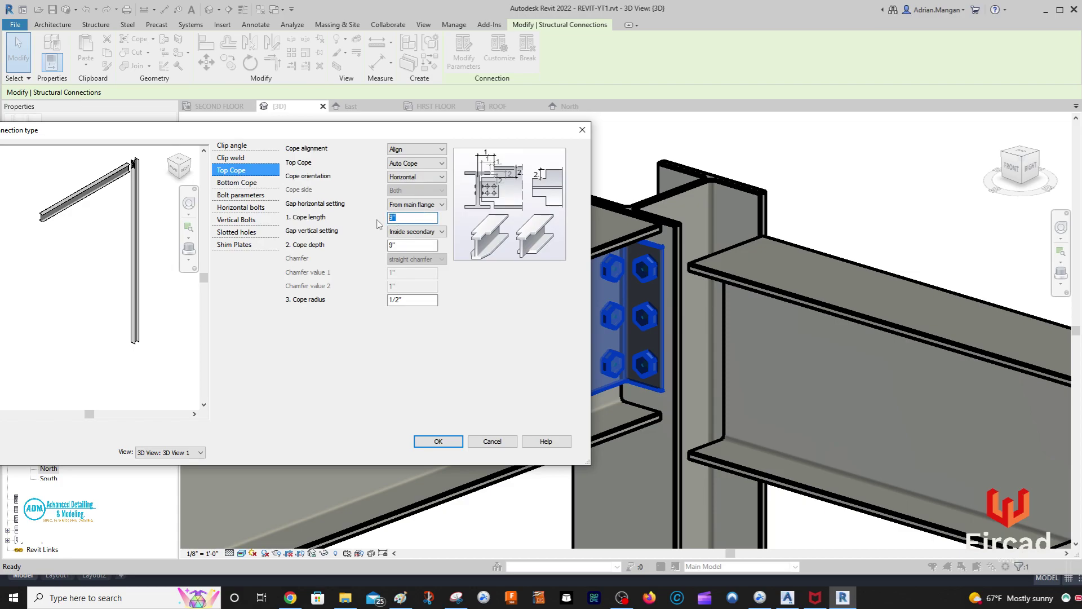
pyautogui.press('BackSpace')
pyautogui.click(406, 246)
pyautogui.press('BackSpace')
# Set the bottom cope's vertical gap setting to Inside secondary
pyautogui.click(271, 185)
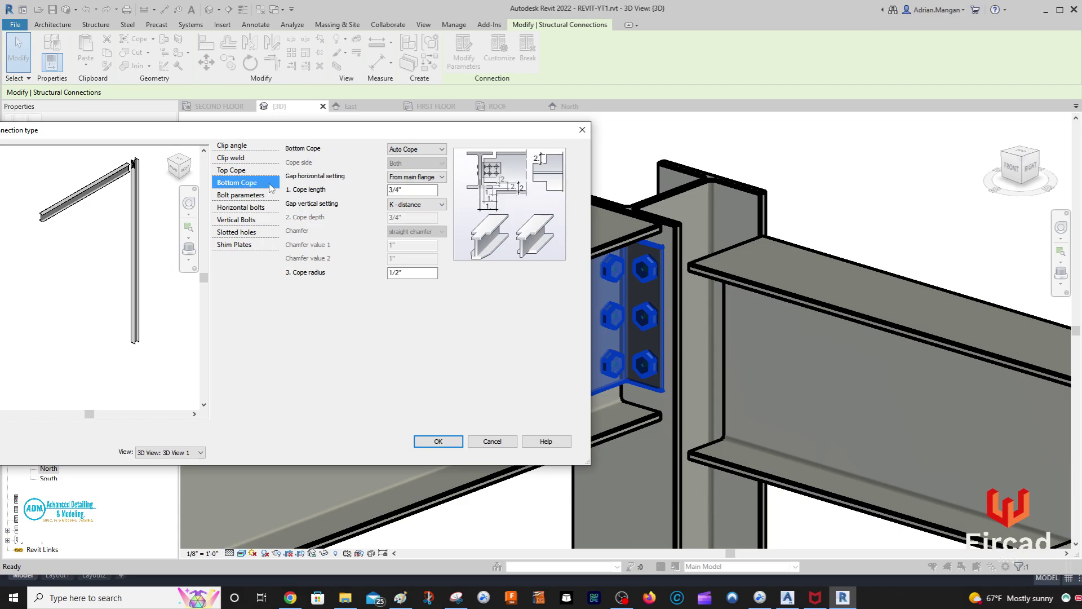
pyautogui.click(416, 204)
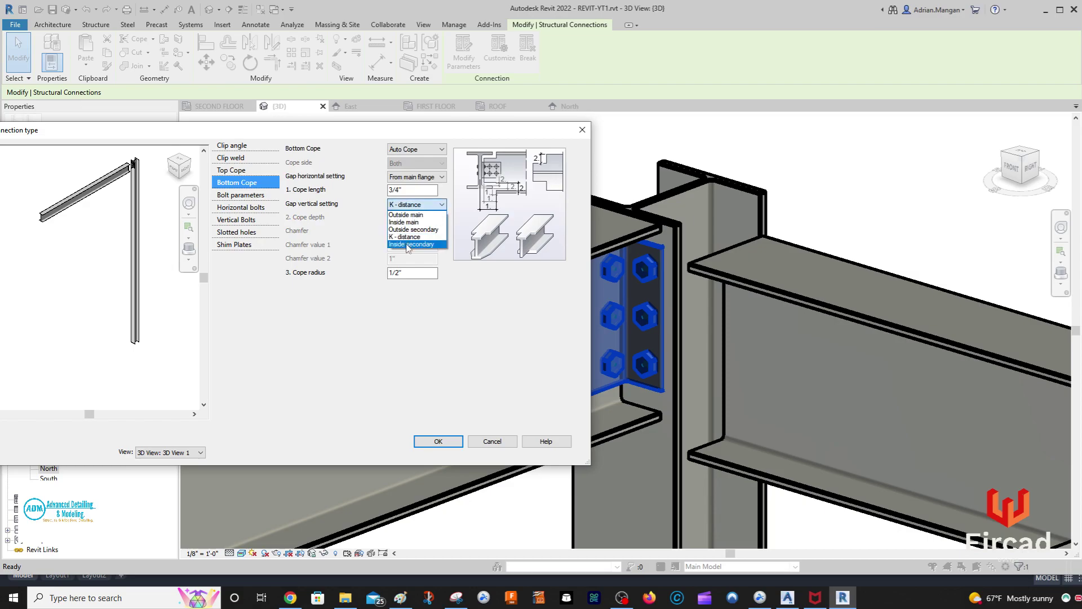
pyautogui.click(411, 220)
pyautogui.press('BackSpace')
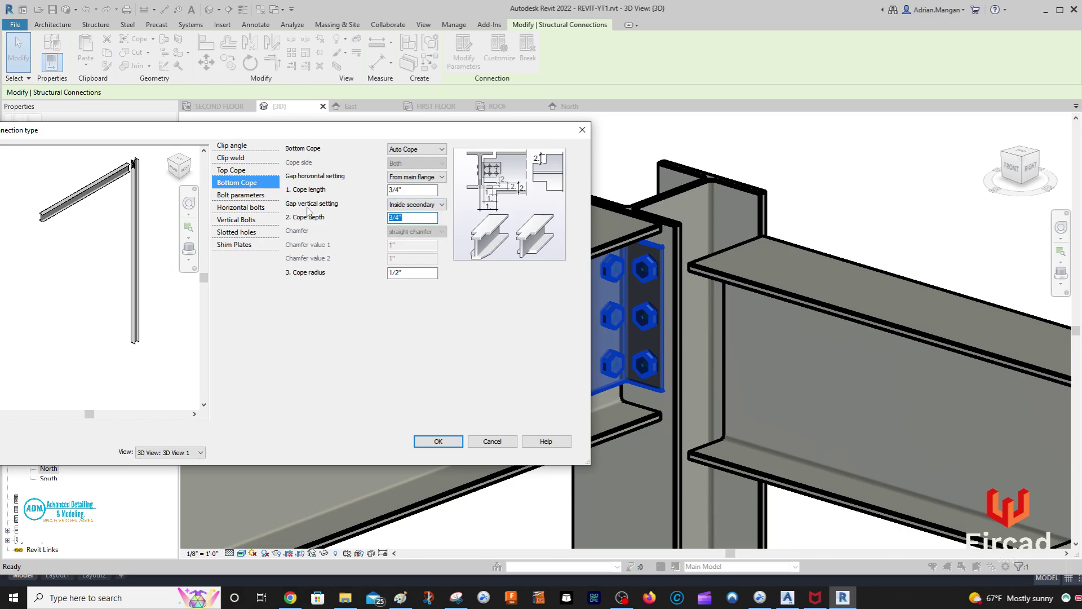
# Set the clip angle connection's bolt type to A325TC
pyautogui.click(276, 195)
pyautogui.click(427, 163)
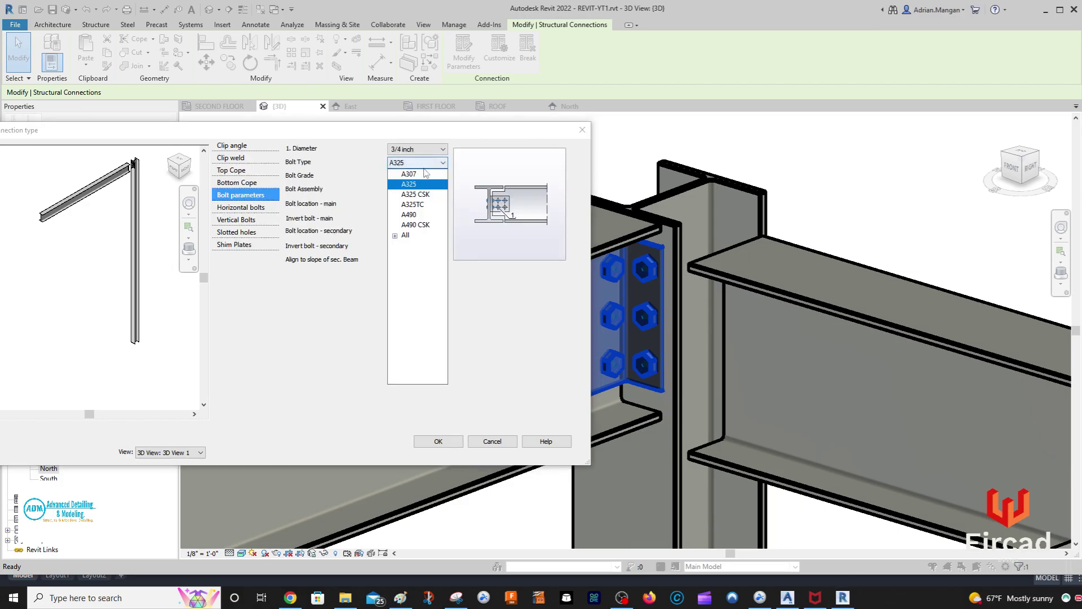
pyautogui.click(420, 204)
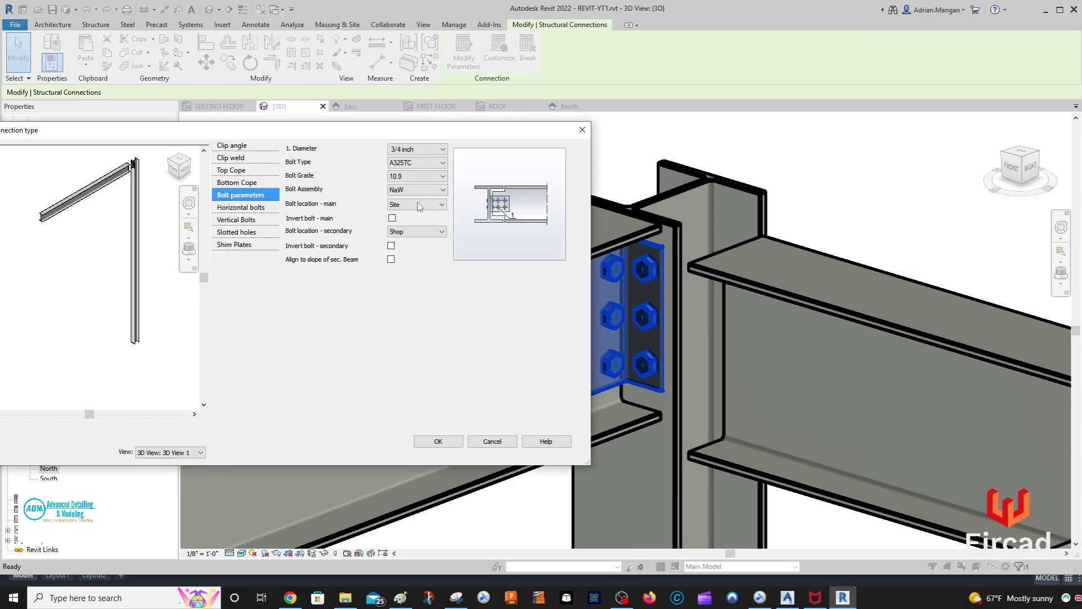
# Change the clip angle's profile to L4X4X3/8 from the AISC 14.1 Angle identical family
pyautogui.click(240, 146)
pyautogui.click(378, 176)
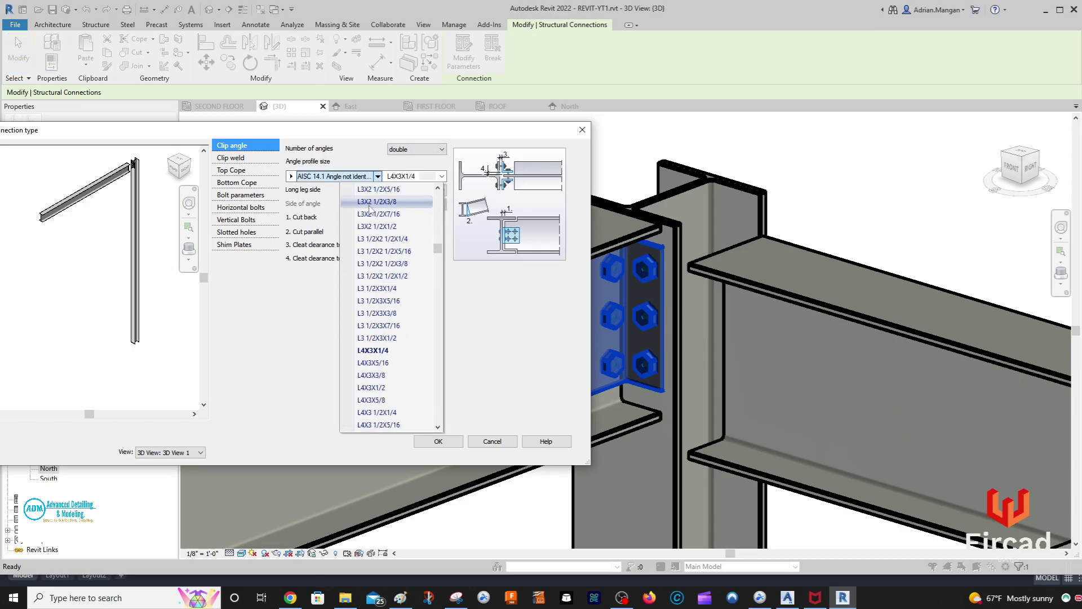
pyautogui.click(291, 177)
pyautogui.click(346, 189)
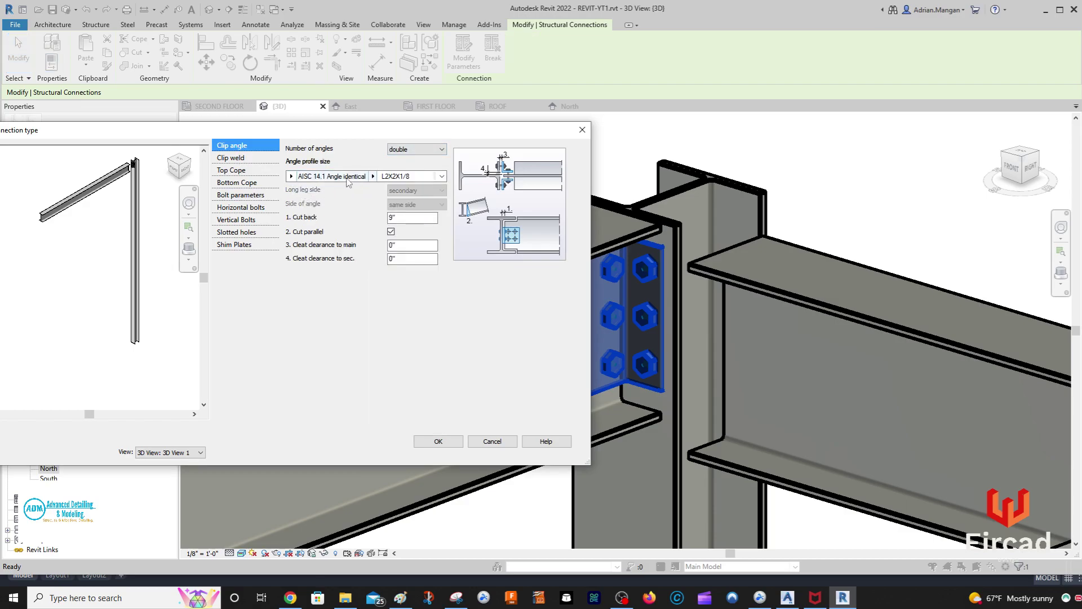
pyautogui.click(373, 177)
pyautogui.scroll(-4, 376, 233)
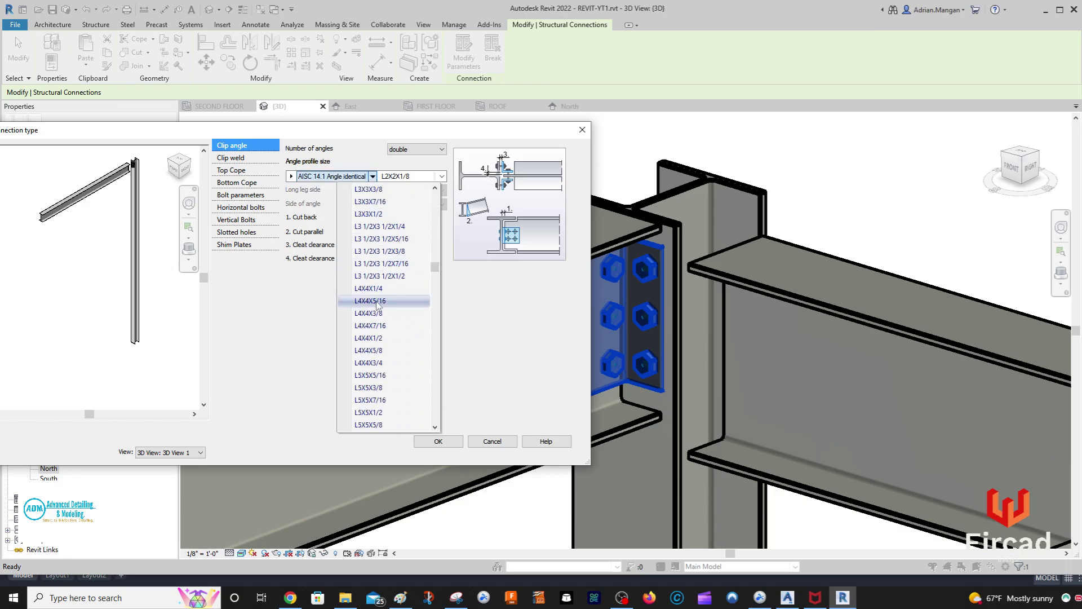
pyautogui.click(375, 314)
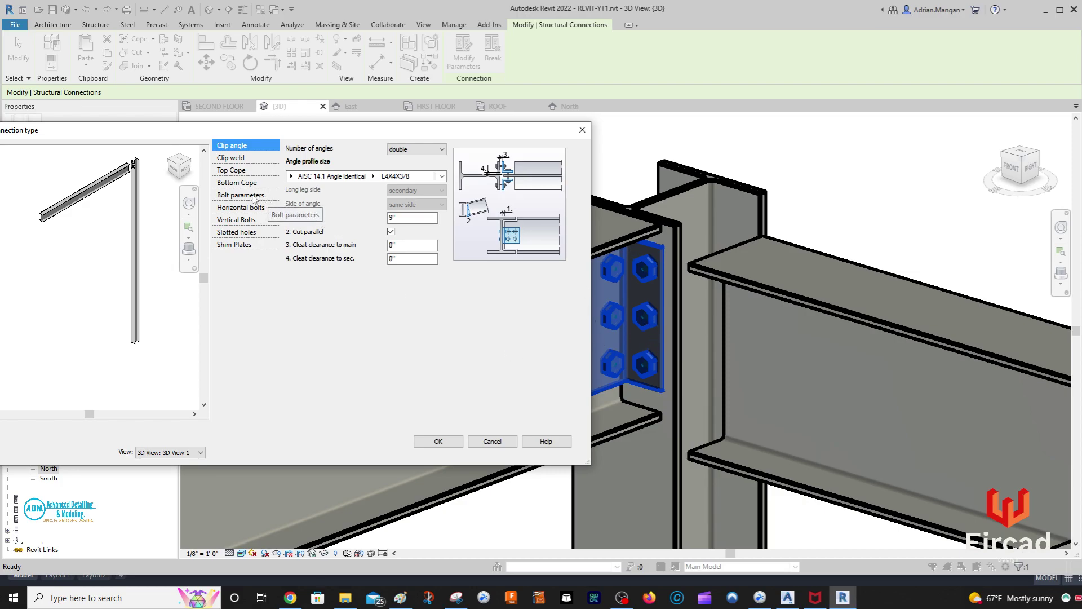
# Set the clip angle's horizontal bolt back marks to 2 1/2" at both the main and secondary members
pyautogui.click(253, 196)
pyautogui.click(255, 208)
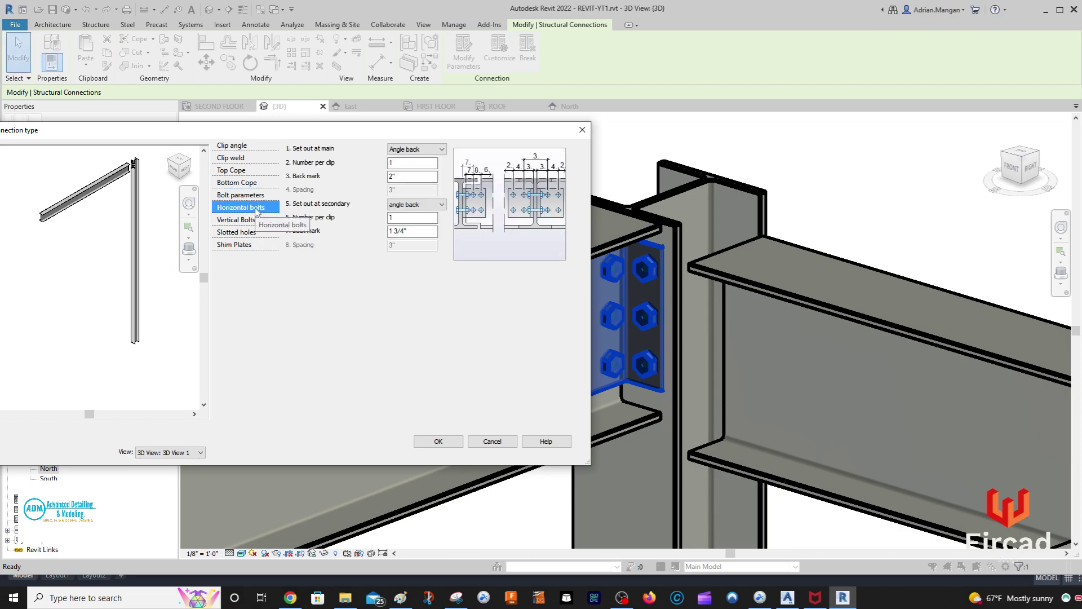
pyautogui.doubleClick(391, 176)
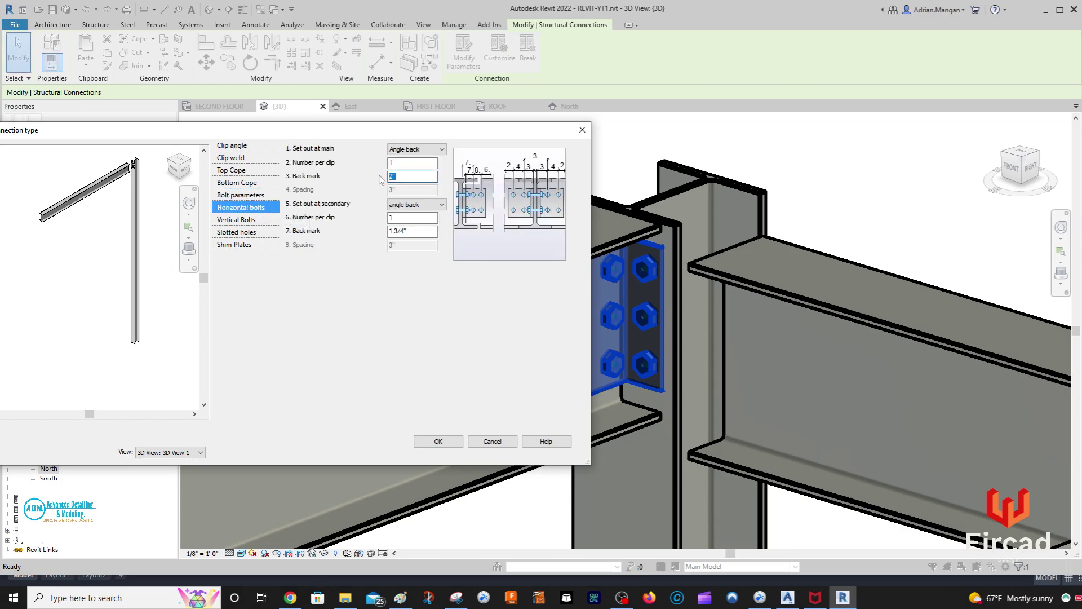
pyautogui.write('2 ')
pyautogui.write('.5"')
pyautogui.doubleClick(390, 231)
pyautogui.write('2.5"')
pyautogui.press('Return')
pyautogui.doubleClick(419, 175)
pyautogui.click(637, 240)
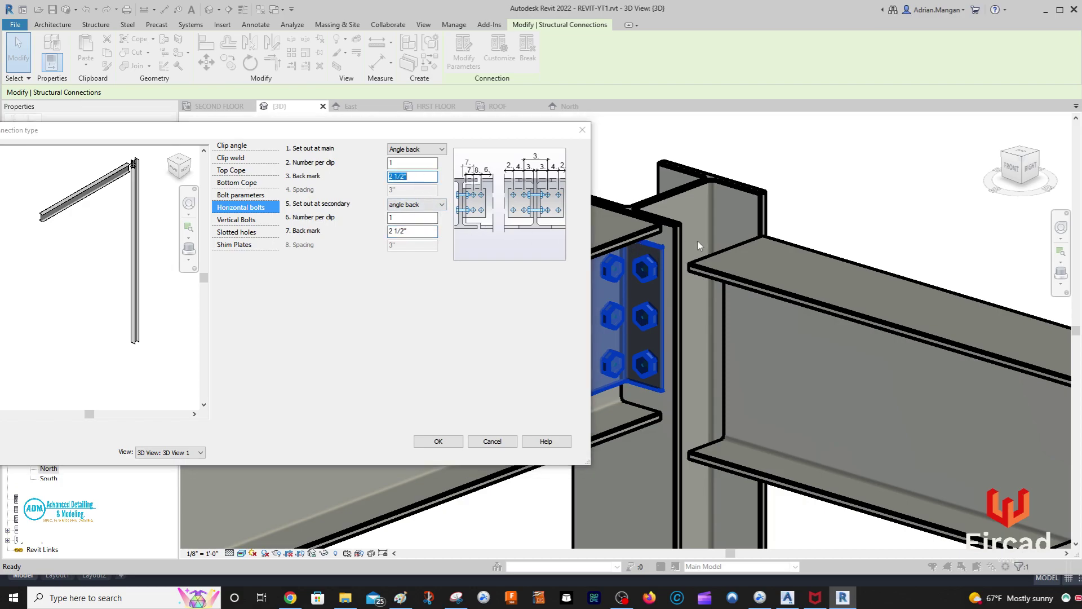
pyautogui.click(775, 225)
# Check the vertical bolts, slotted holes and shim plates settings and apply the edited clip angle type to the connection
pyautogui.click(236, 219)
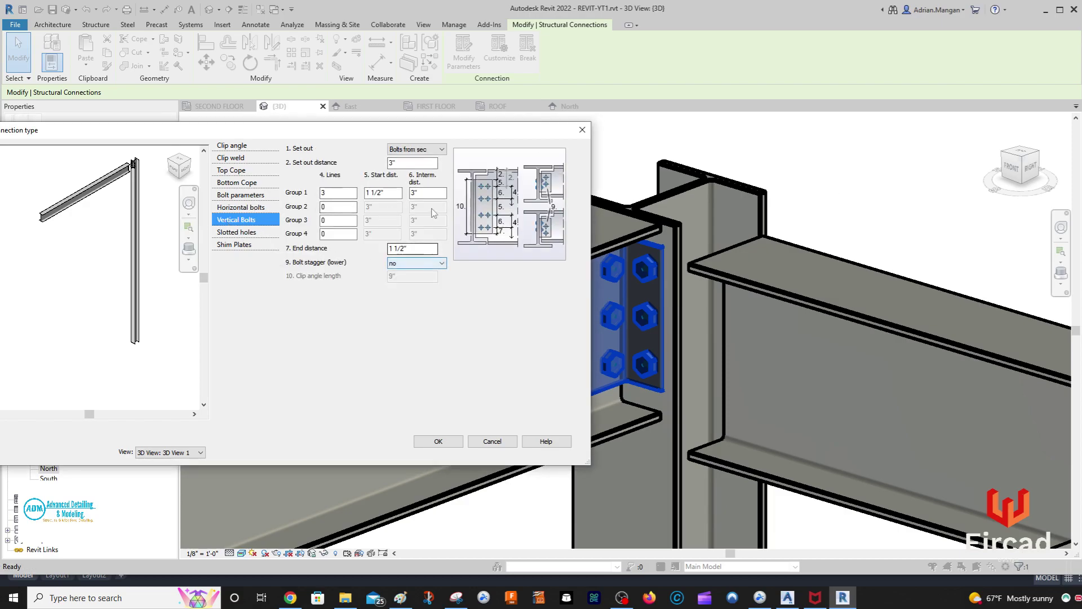
pyautogui.click(245, 233)
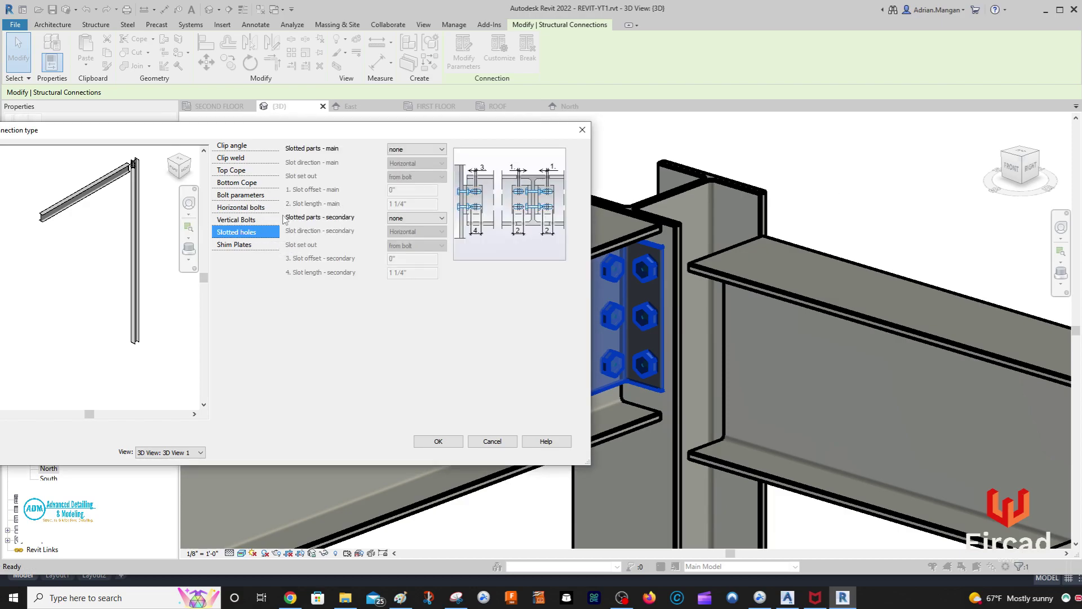
pyautogui.click(240, 244)
pyautogui.click(441, 440)
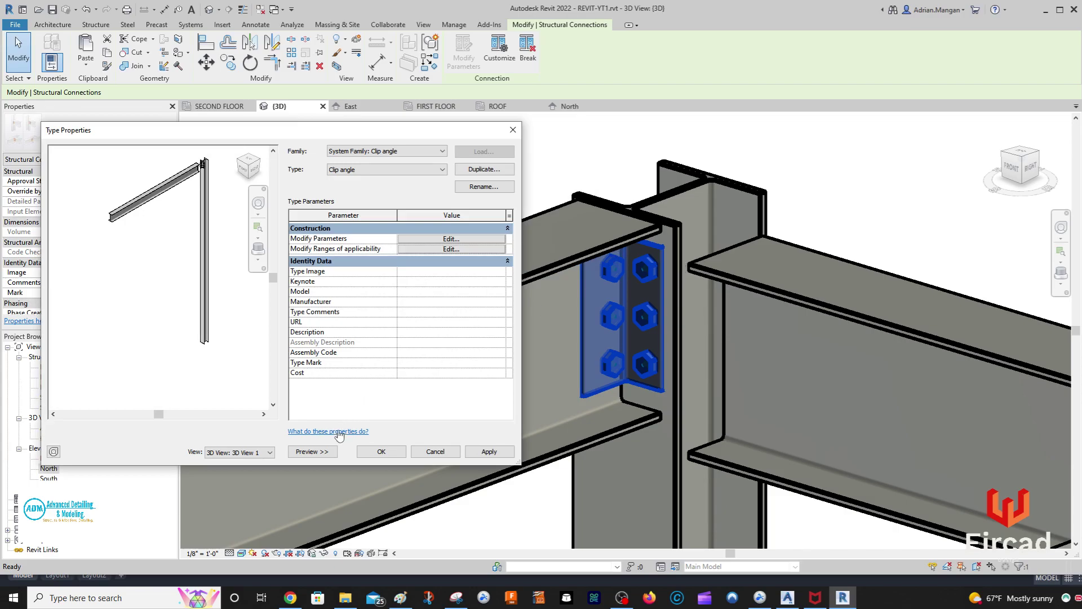
pyautogui.click(480, 452)
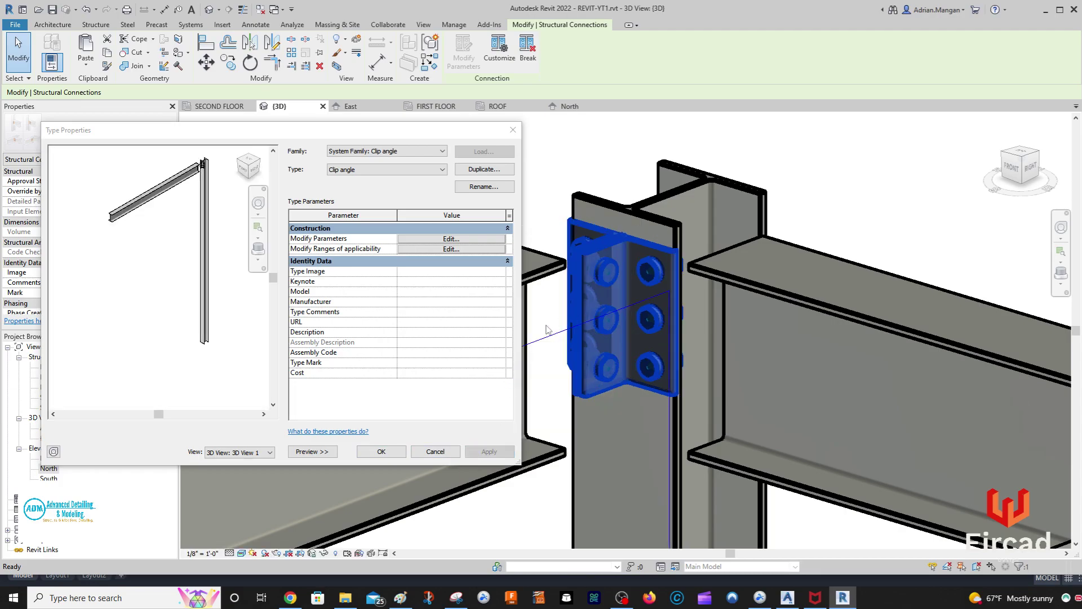
pyautogui.click(382, 452)
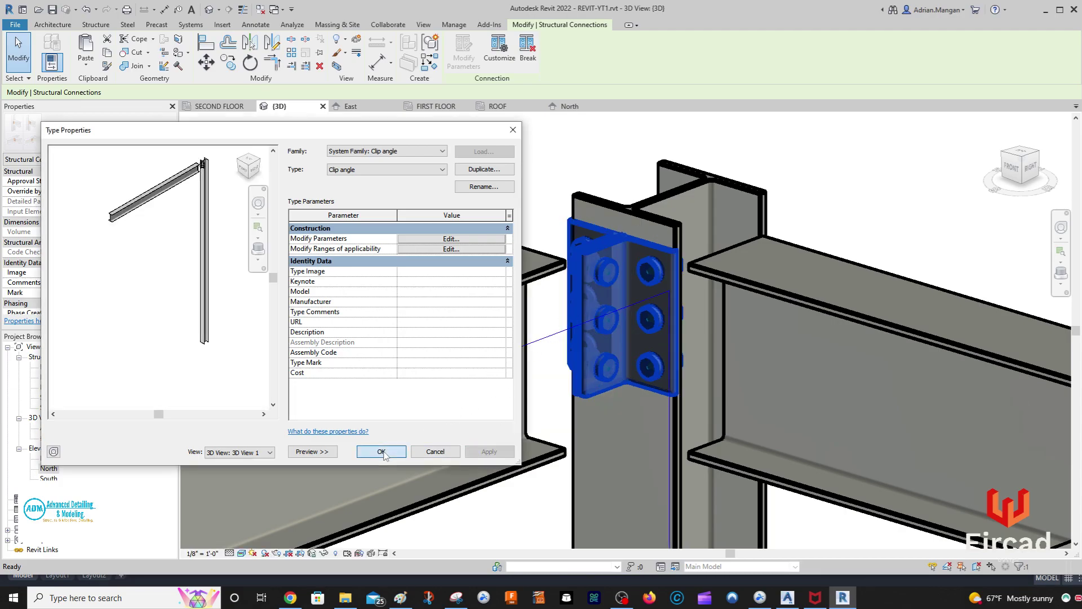
# Replace the cut back value in the clip angle connection's type parameters
pyautogui.moveTo(674, 297)
pyautogui.mouseDown(button='middle')
pyautogui.moveTo(781, 261)
pyautogui.moveTo(736, 200)
pyautogui.mouseUp(button='middle')
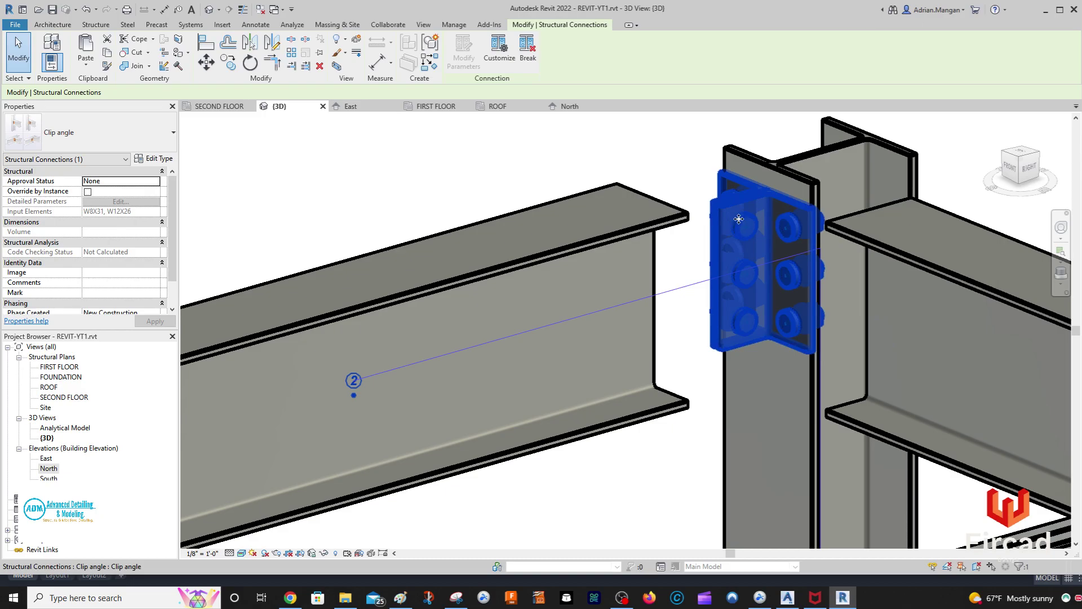
pyautogui.press('Escape')
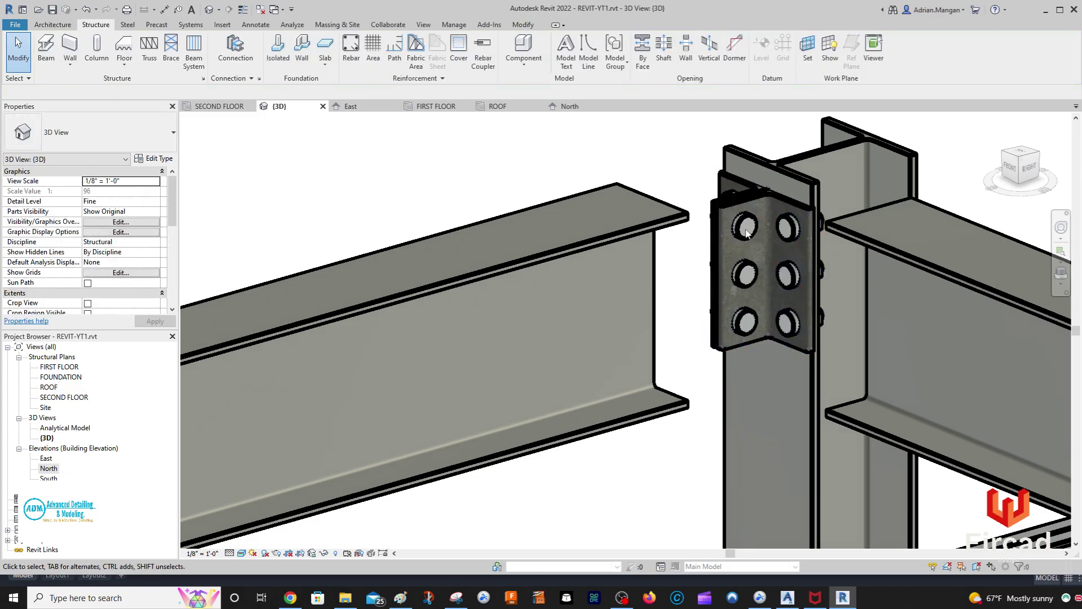
pyautogui.click(753, 200)
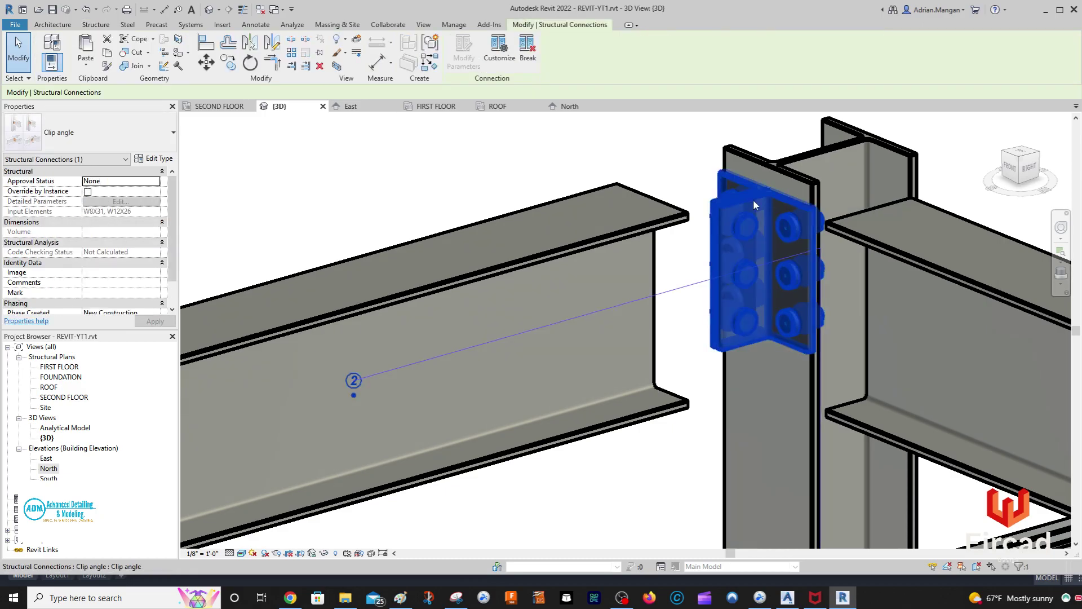
pyautogui.click(162, 161)
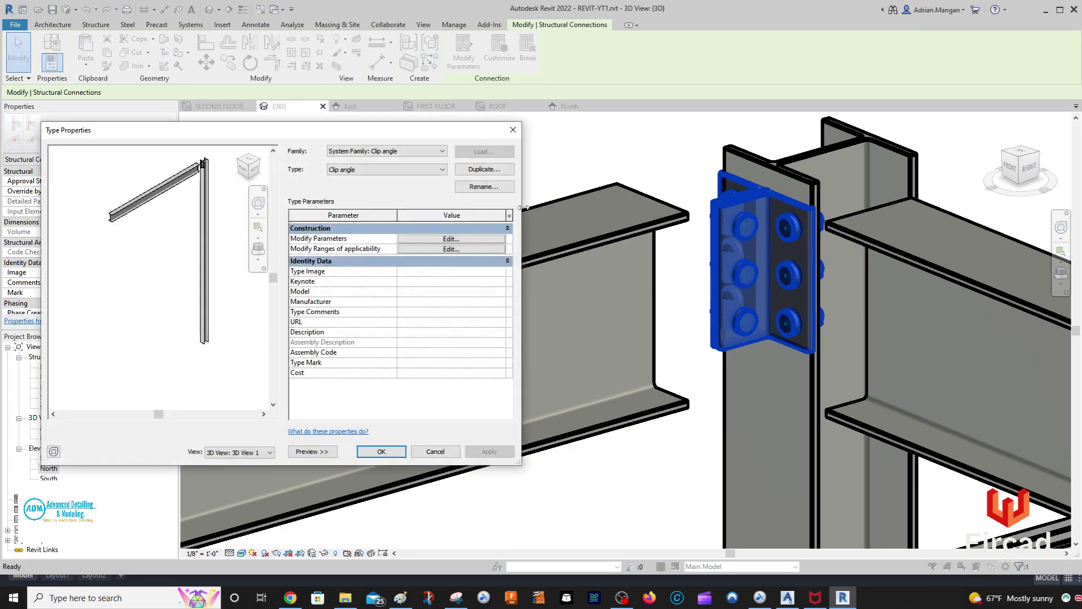
pyautogui.click(459, 240)
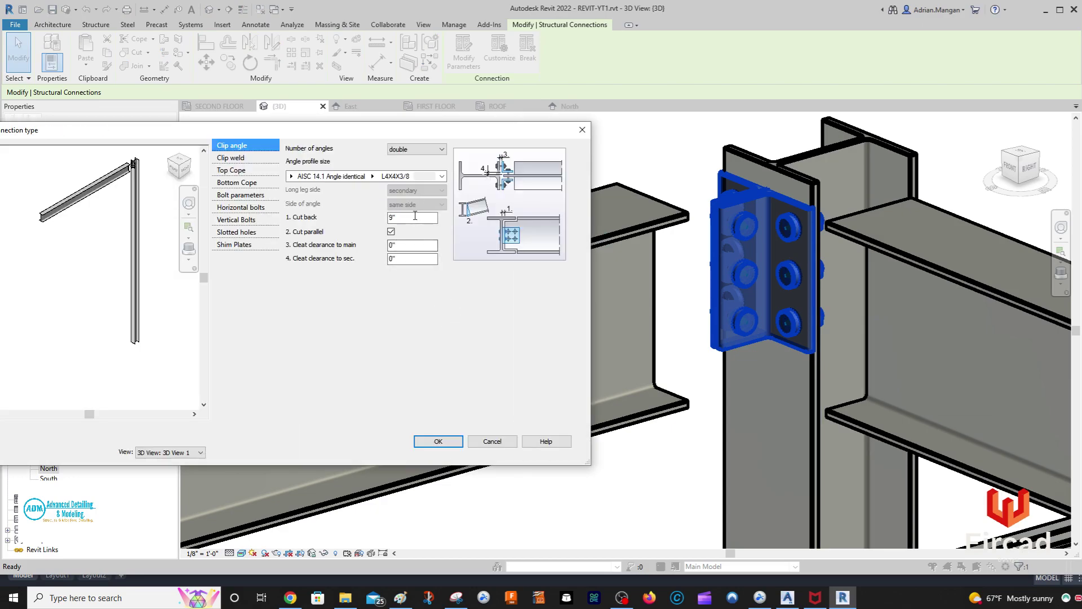
pyautogui.press('BackSpace')
pyautogui.press('Return')
pyautogui.click(452, 442)
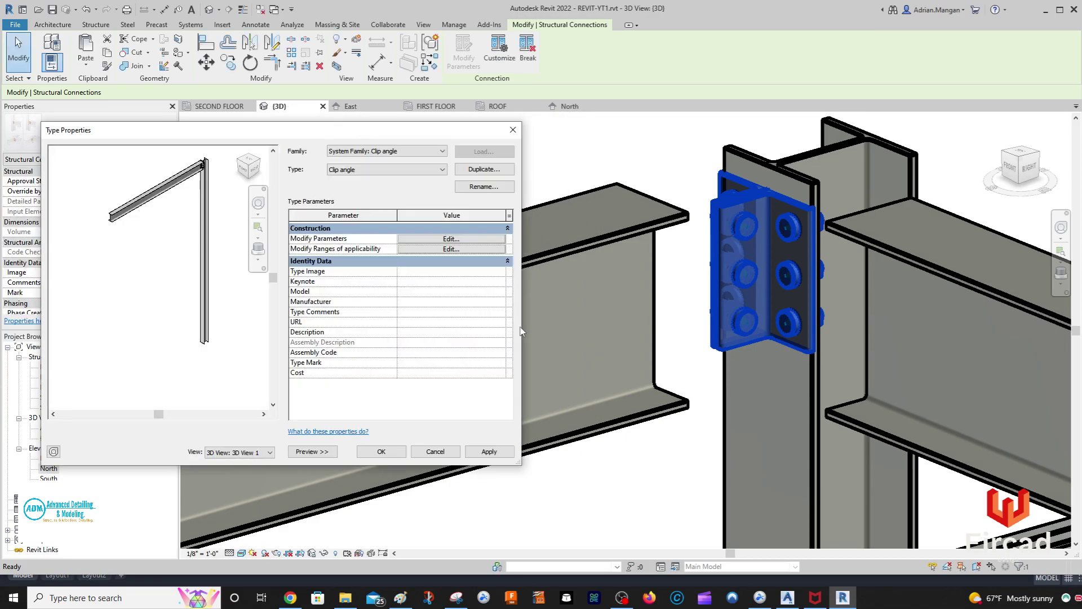
# View the clip angle type's ranges of applicability and apply the type changes to the connection
pyautogui.click(426, 252)
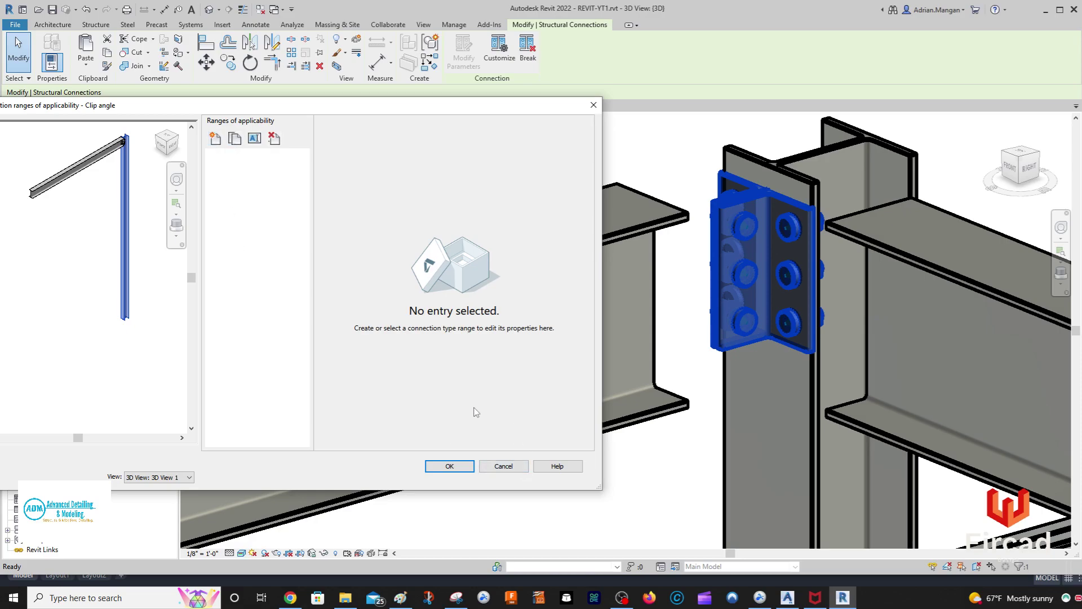
pyautogui.click(449, 465)
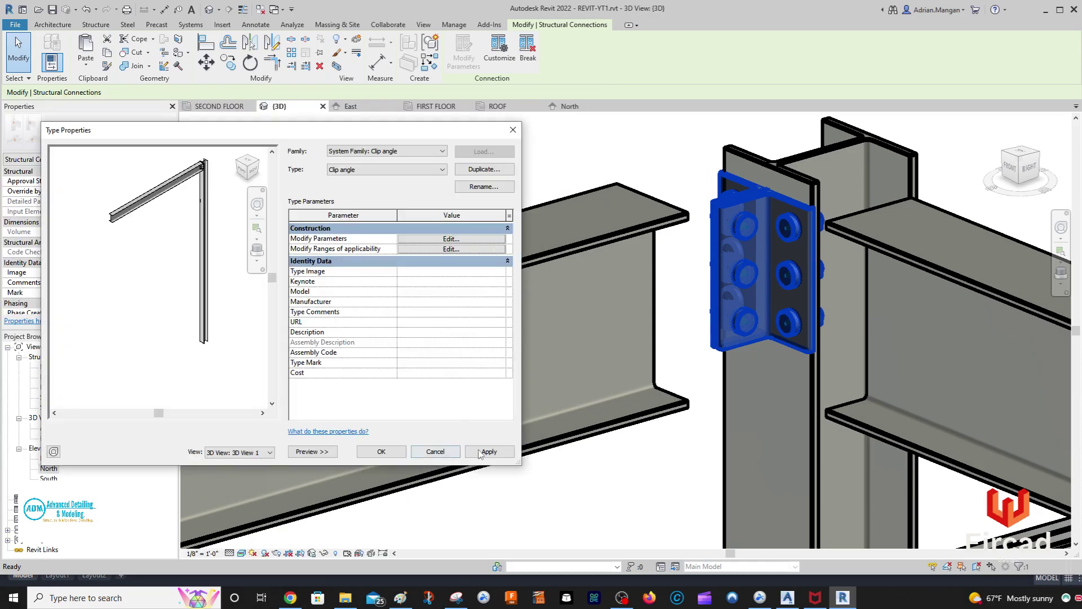
pyautogui.click(489, 452)
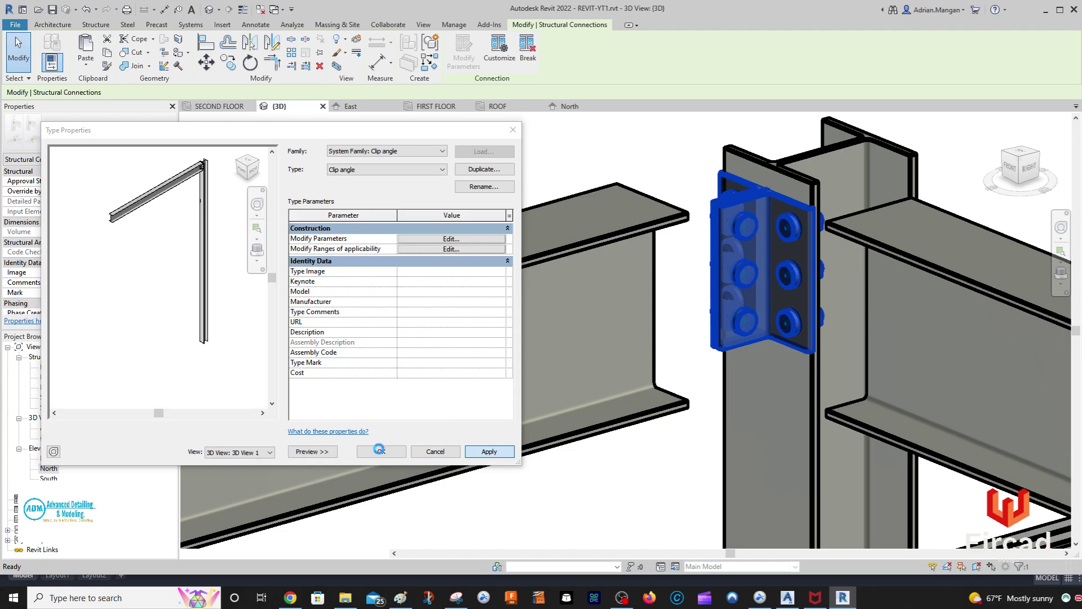
pyautogui.click(380, 451)
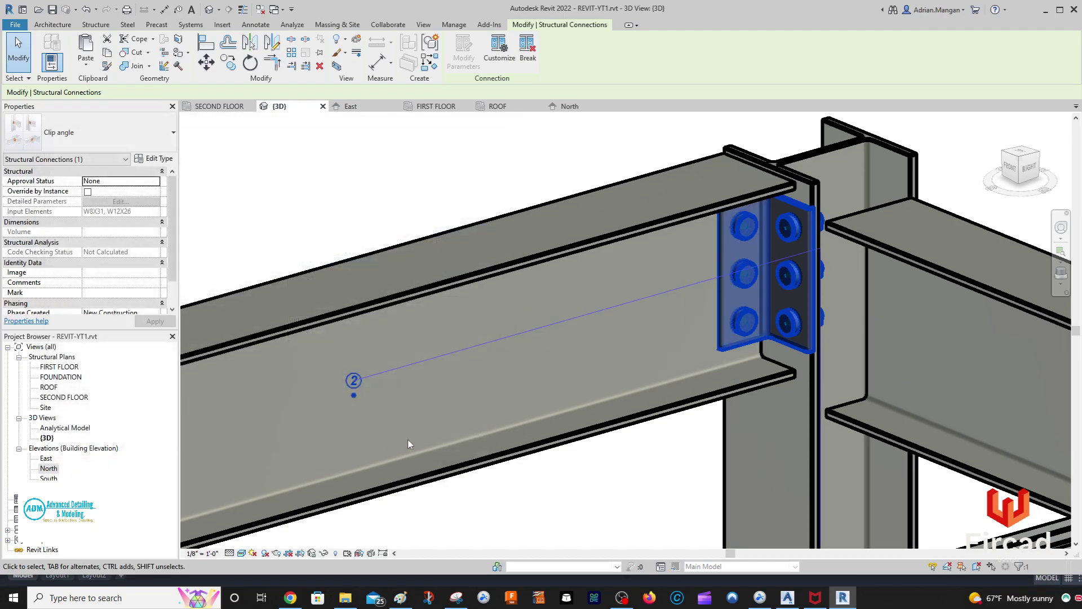
# Add a structural connection between the corner W8X31 column and the unconnected W12X26 girder framing into it
pyautogui.moveTo(834, 361); pyautogui.dragTo(756, 352, button='middle')
pyautogui.scroll(3, 702, 320)
pyautogui.scroll(-3, 708, 326)
pyautogui.click(750, 255)
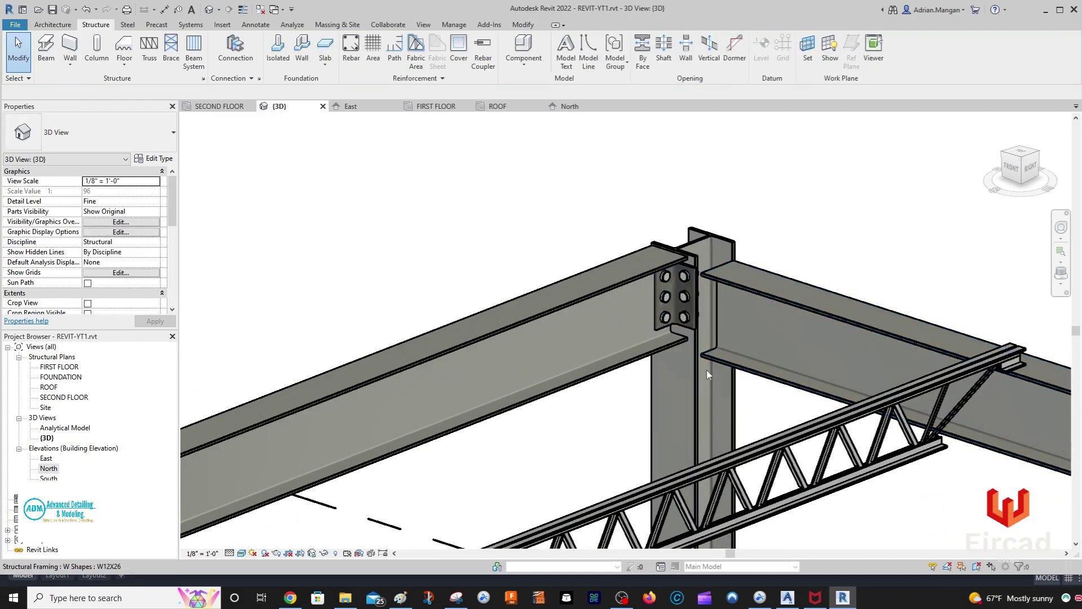
pyautogui.click(693, 394)
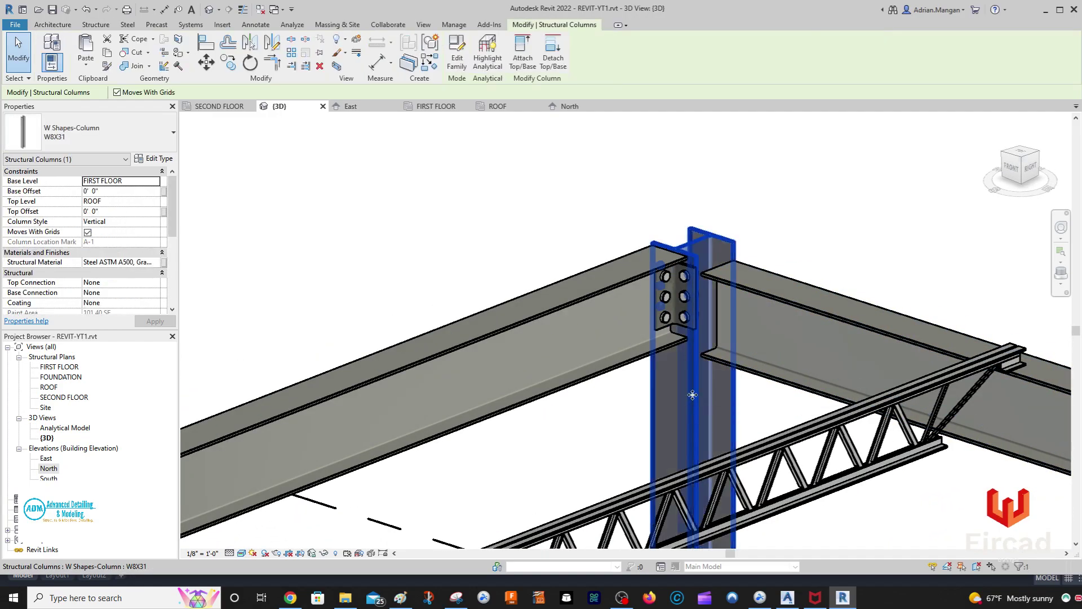
pyautogui.keyDown('ctrl'); pyautogui.click(780, 370); pyautogui.keyUp('ctrl')
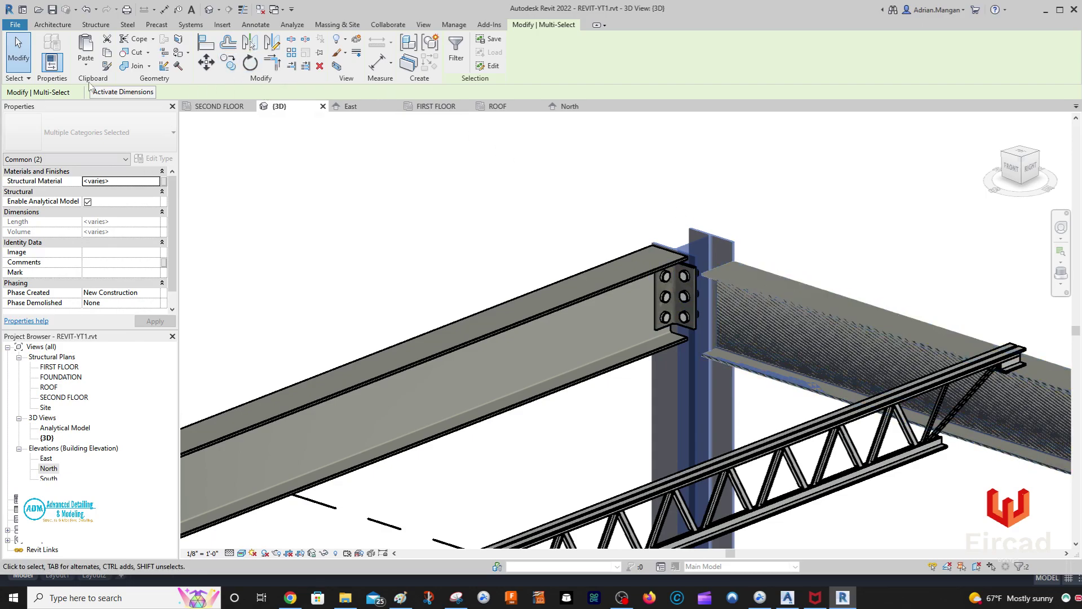
pyautogui.click(96, 24)
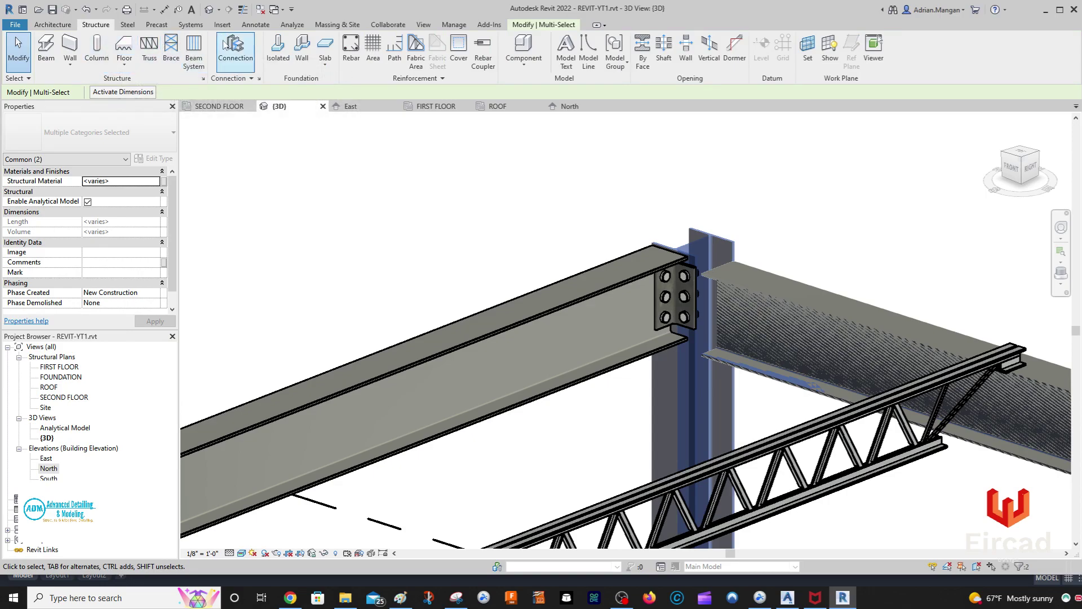
pyautogui.click(234, 46)
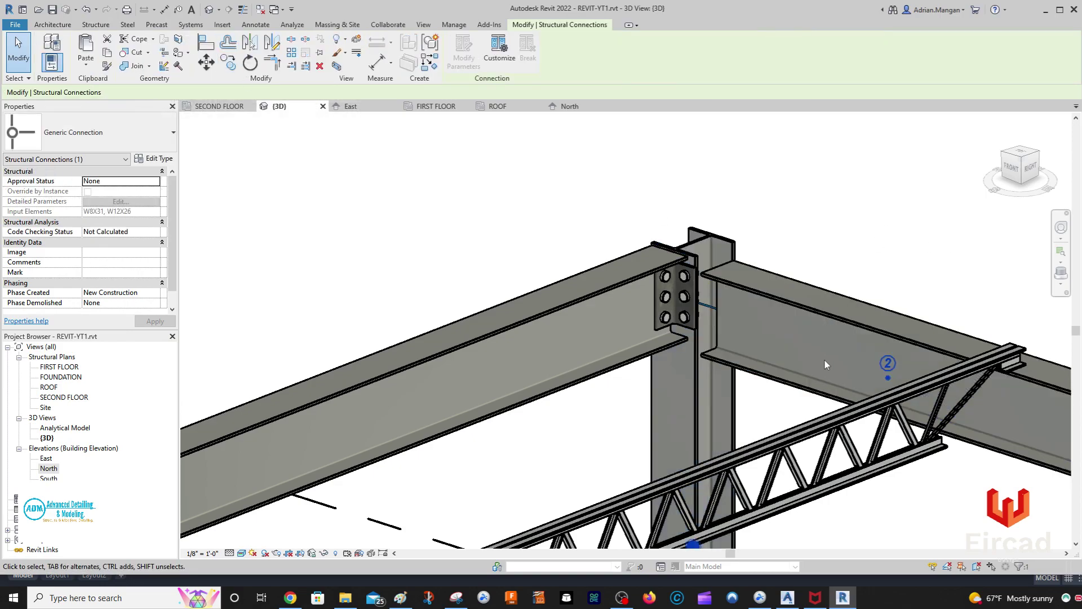
# Change the new generic connection to the Shear plate type and open its type parameters for editing
pyautogui.click(156, 146)
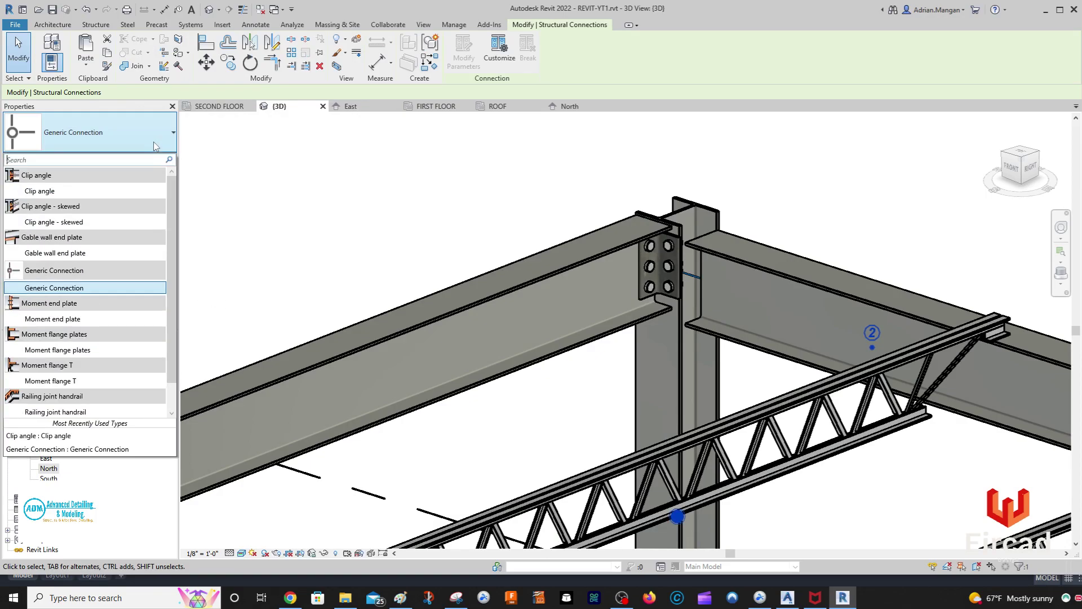
pyautogui.scroll(-1, 85, 282)
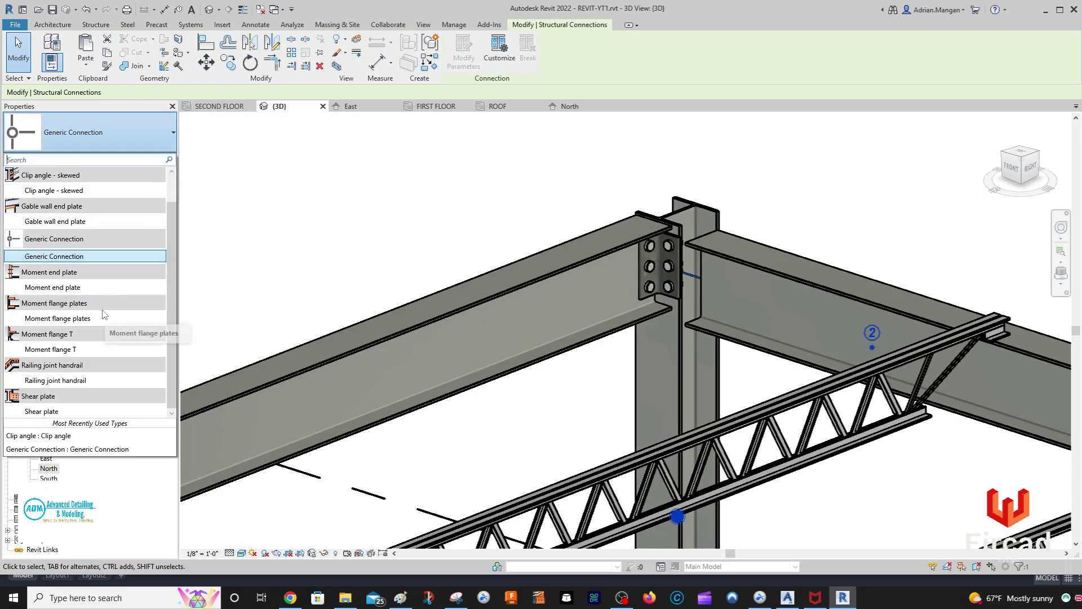
pyautogui.click(49, 414)
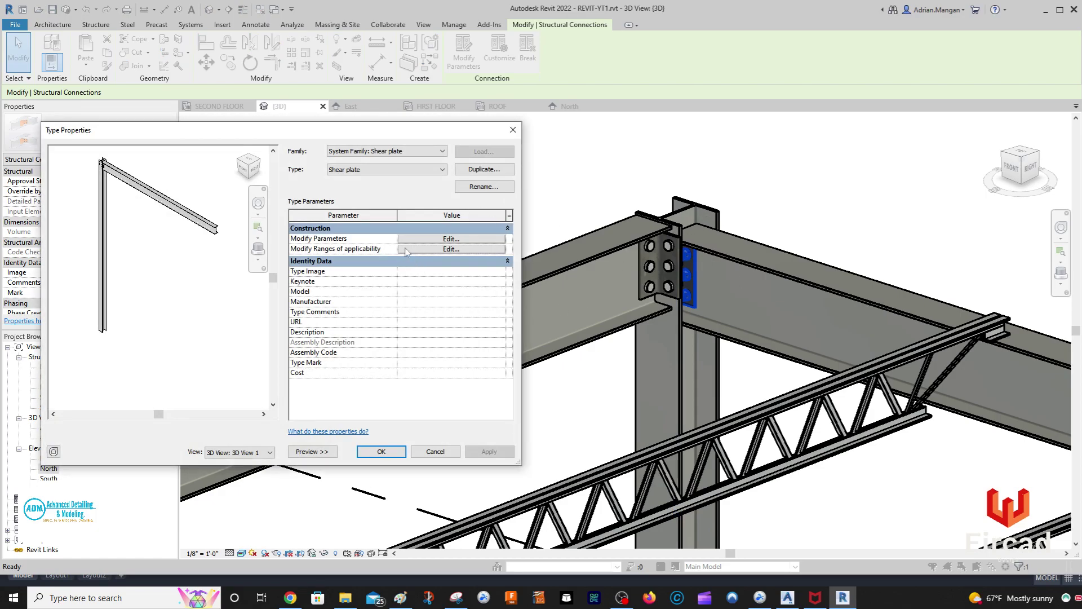
pyautogui.click(455, 239)
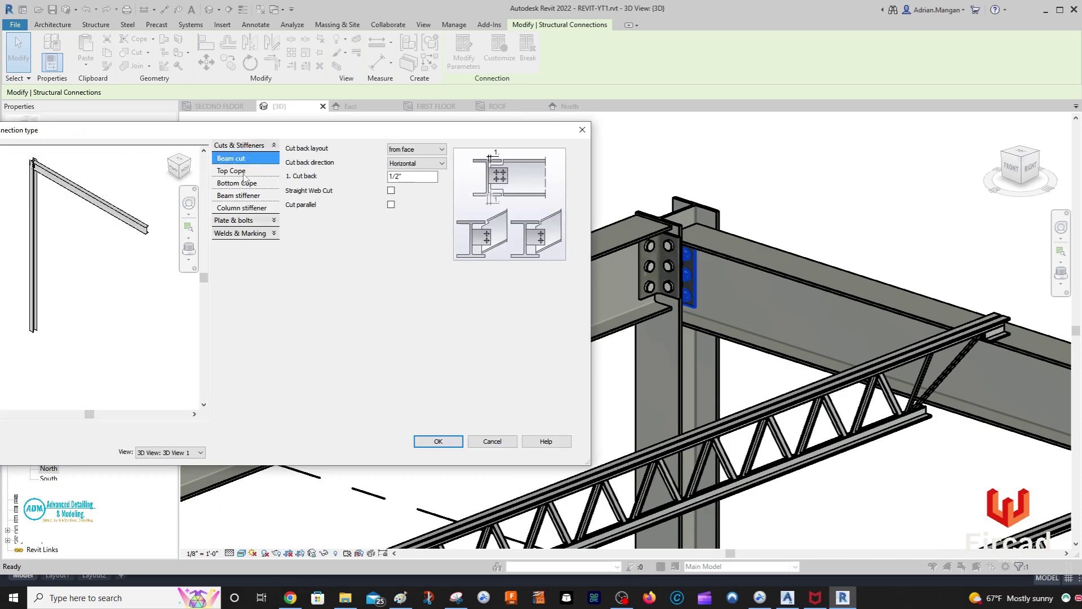
# Set the shear plate's beam cut back to 3/4" and its top cope's horizontal gap setting to From main flange
pyautogui.doubleClick(401, 177)
pyautogui.write('.')
pyautogui.click(239, 170)
pyautogui.click(442, 205)
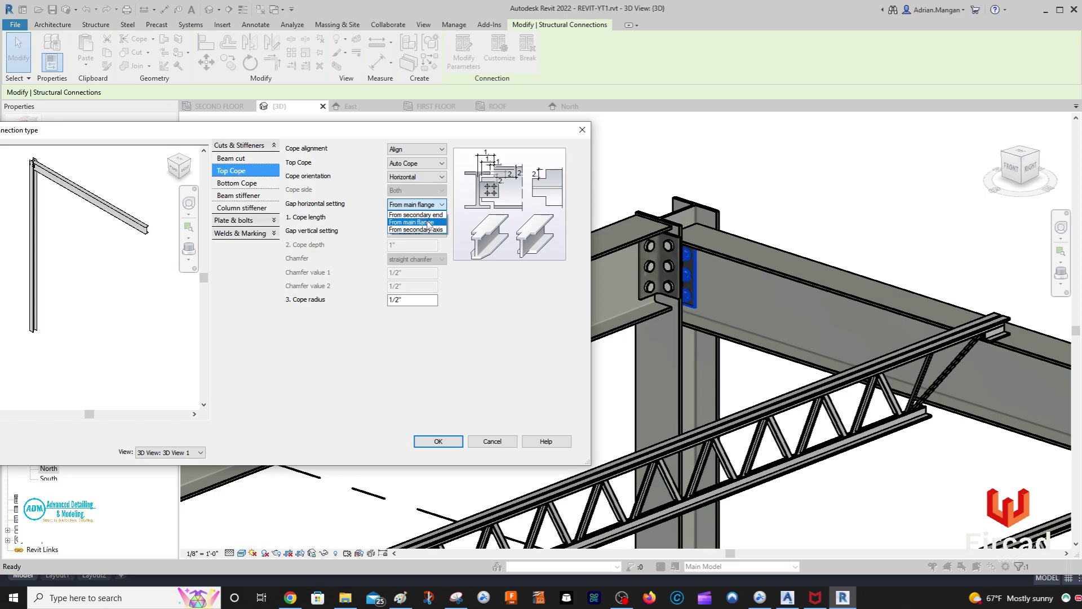
pyautogui.click(430, 221)
pyautogui.press('Tab')
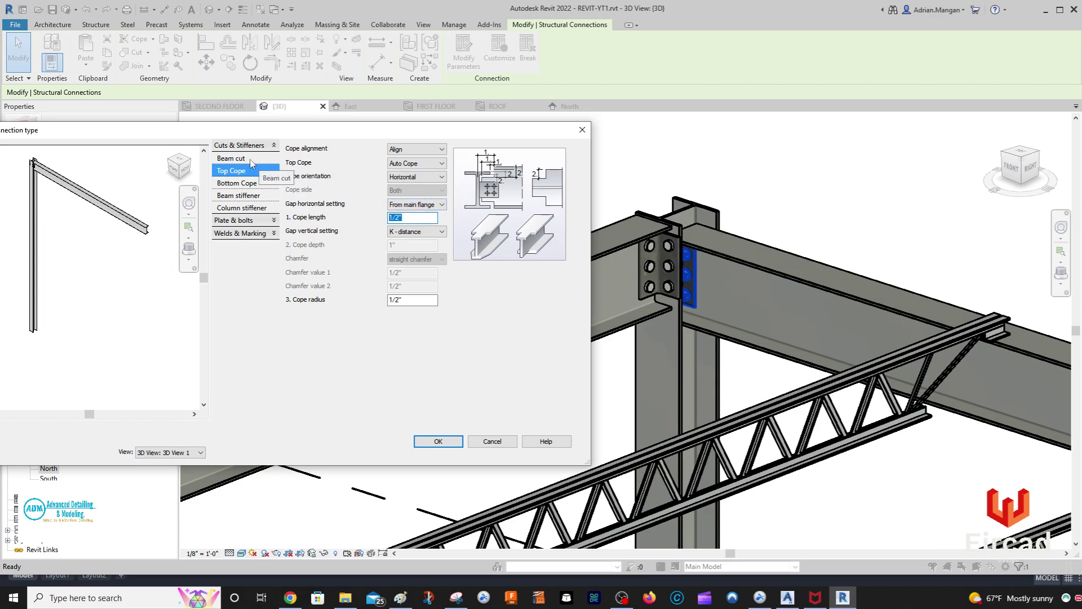
# Set the shear plate connection's beam cut back to 4', keeping the preview on 3D View 1
pyautogui.click(247, 159)
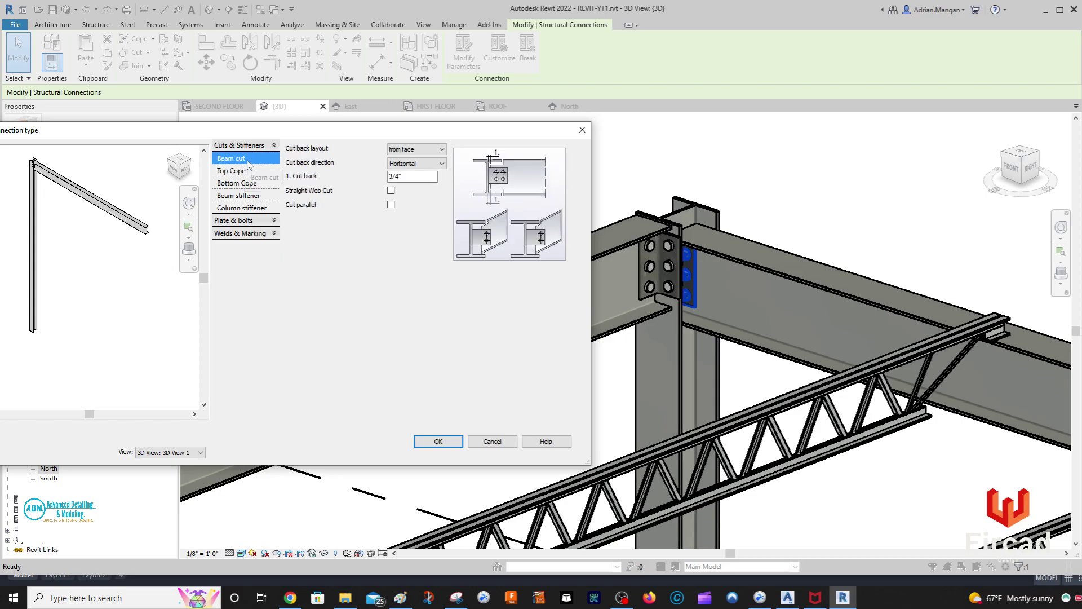
pyautogui.doubleClick(416, 178)
pyautogui.write('4')
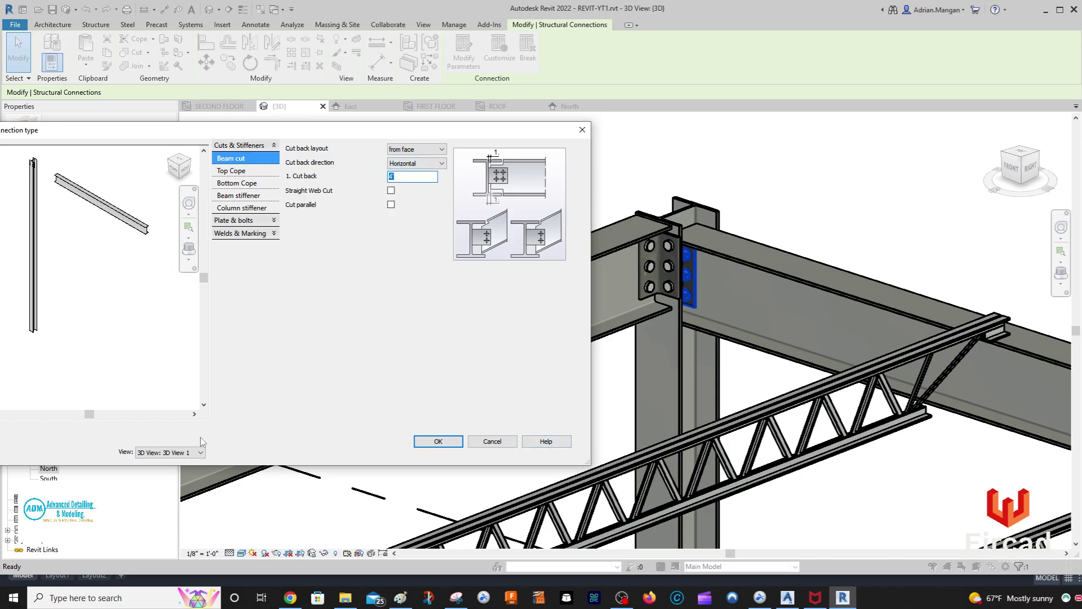
pyautogui.click(186, 453)
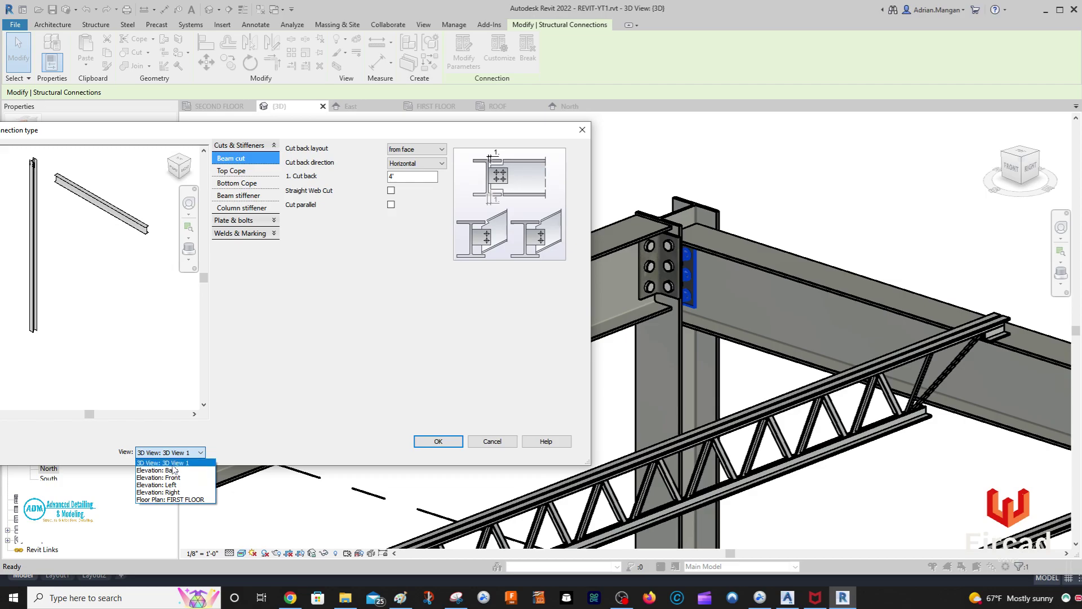
pyautogui.click(169, 463)
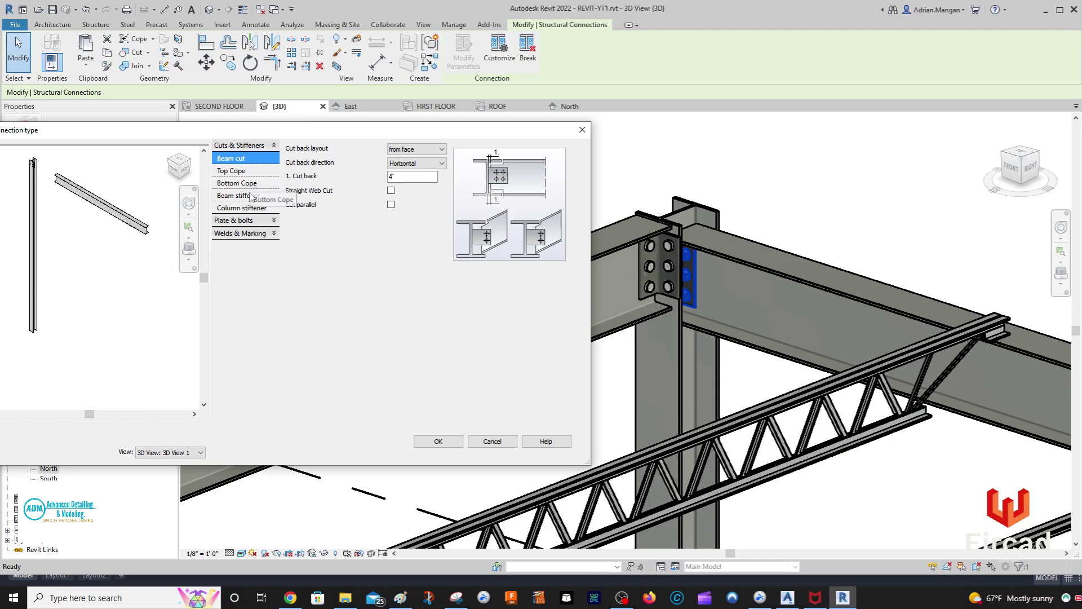
# Set the horizontal bolts' edge distance on the shear plate to 6"
pyautogui.click(245, 220)
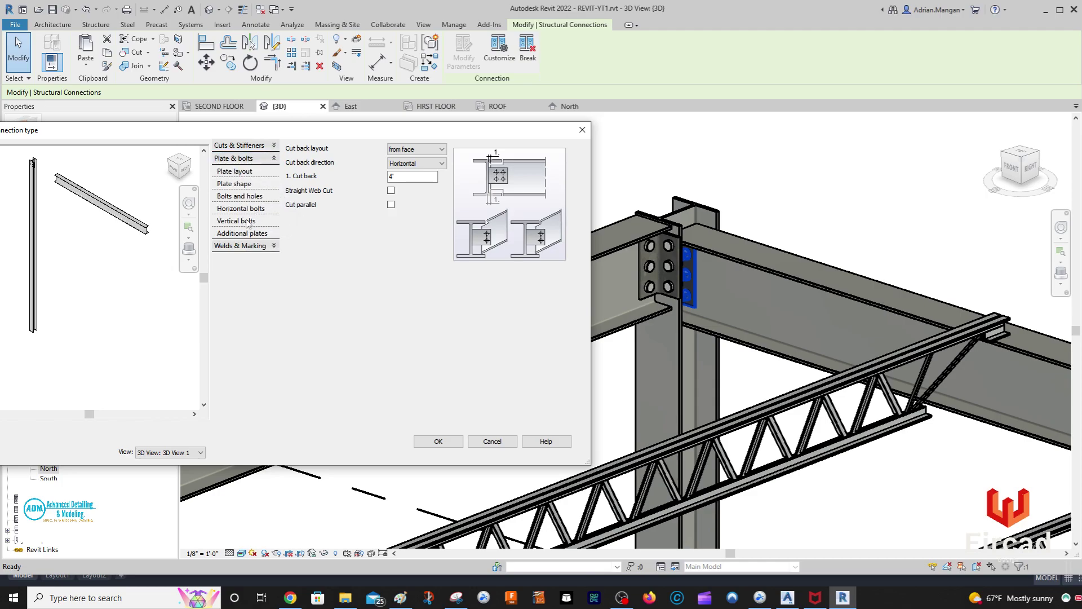
pyautogui.click(259, 209)
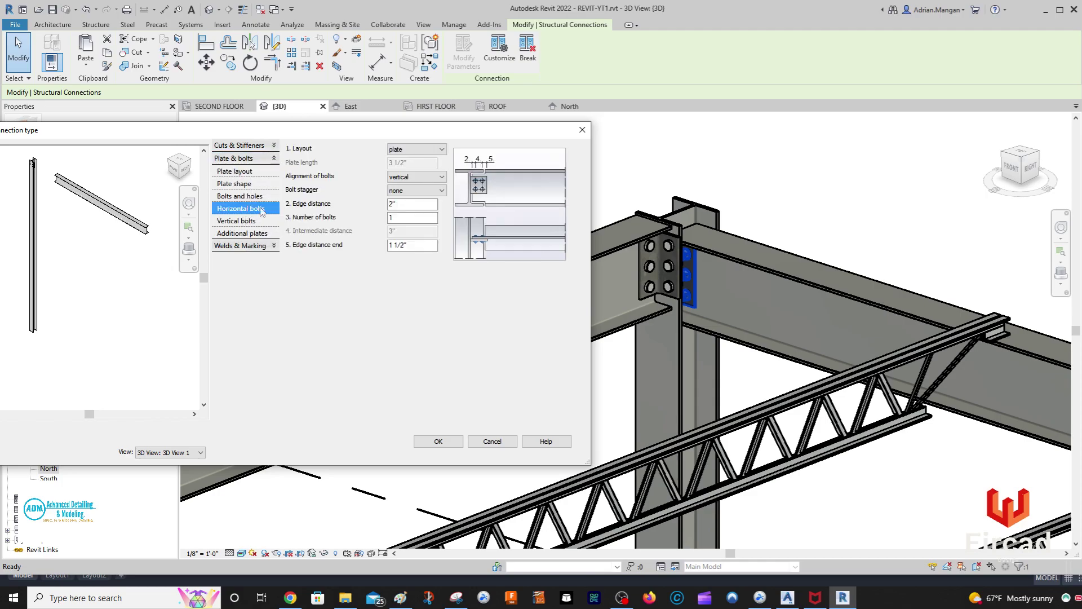
pyautogui.doubleClick(390, 204)
pyautogui.press('Return')
pyautogui.press('Return')
# Set the shear plate connection's beam cut back to 4" and accept the type changes
pyautogui.click(250, 146)
pyautogui.click(237, 158)
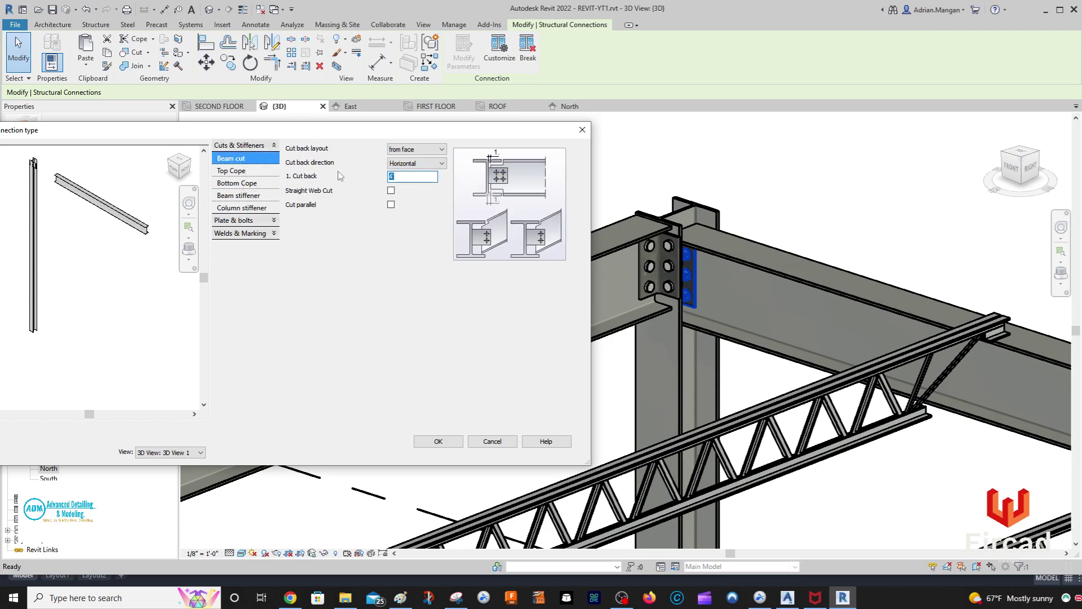
pyautogui.write('4')
pyautogui.press('Return')
pyautogui.press('Return')
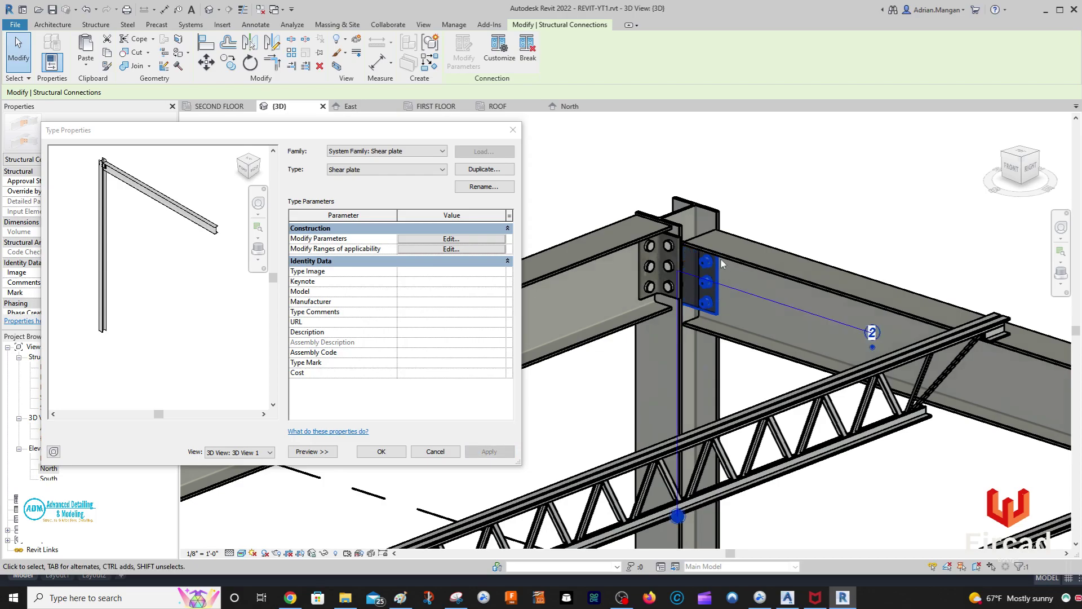
pyautogui.click(398, 454)
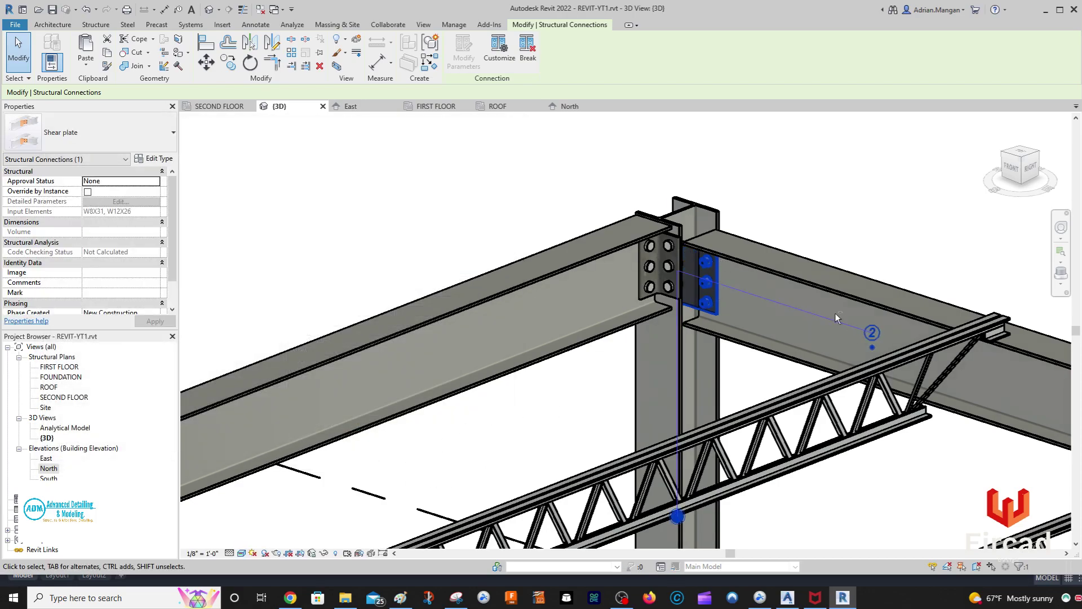
# Reopen the type parameters of the shear plate connection at the corner column for editing
pyautogui.keyDown('shift'); pyautogui.moveTo(834, 313); pyautogui.dragTo(754, 341, button='middle'); pyautogui.keyUp('shift')
pyautogui.press('Escape')
pyautogui.scroll(5, 748, 299)
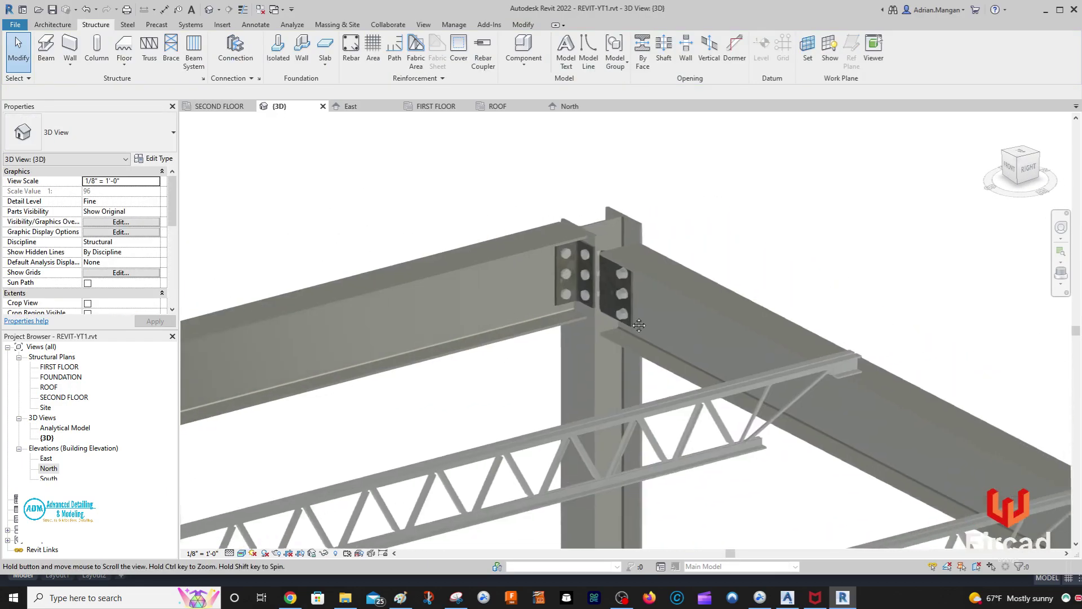
pyautogui.keyDown('shift'); pyautogui.moveTo(645, 316); pyautogui.dragTo(510, 279, button='middle'); pyautogui.keyUp('shift')
pyautogui.click(589, 276)
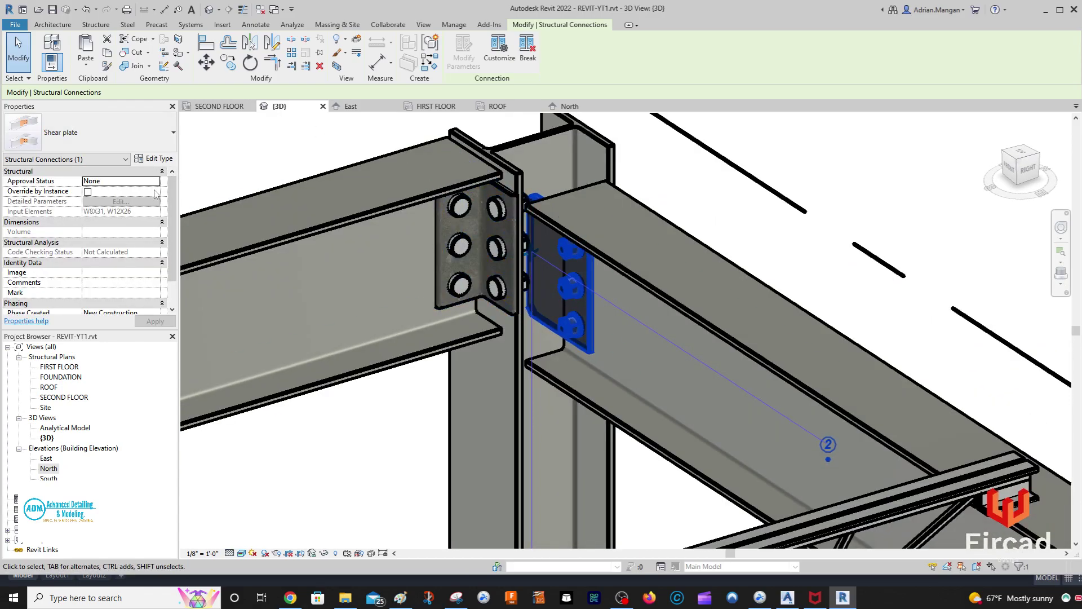
pyautogui.click(157, 160)
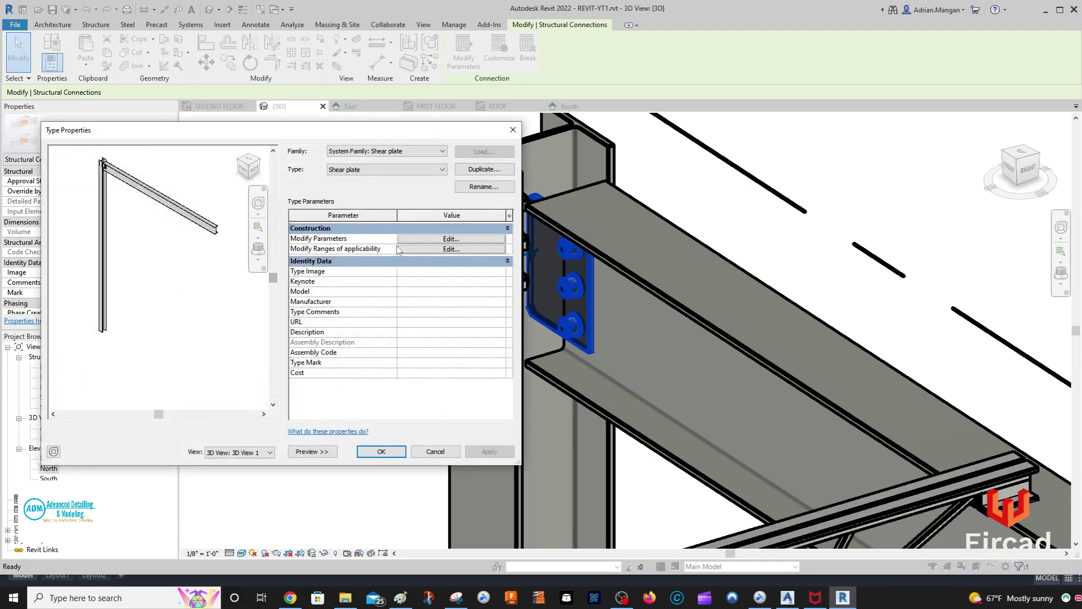
pyautogui.click(450, 246)
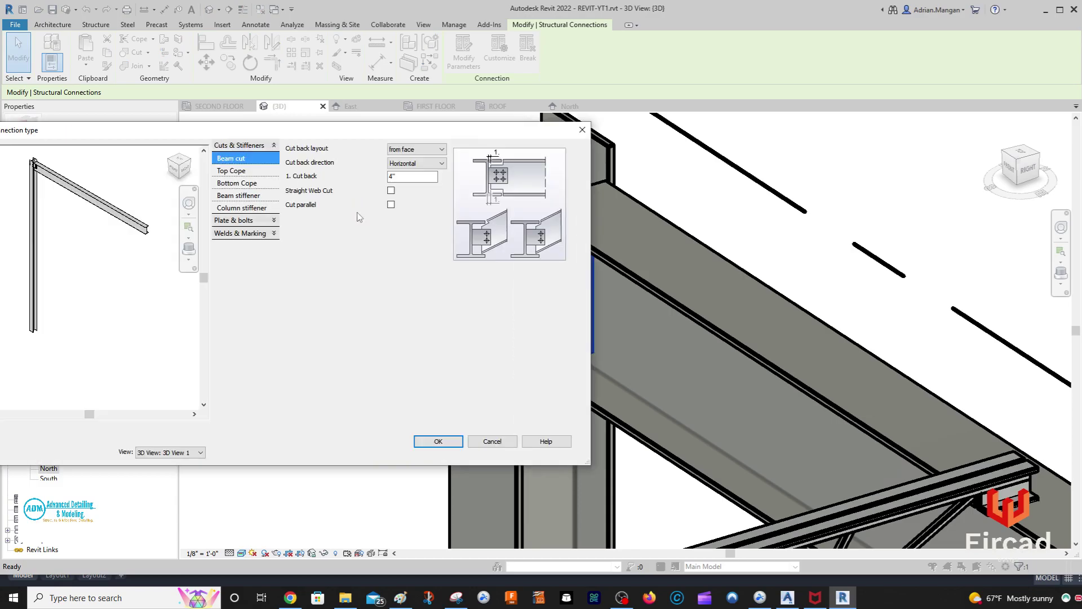
# Set the shear plate's corner finish to default in its plate shape parameters, leaving the plate type Rectangular
pyautogui.click(248, 220)
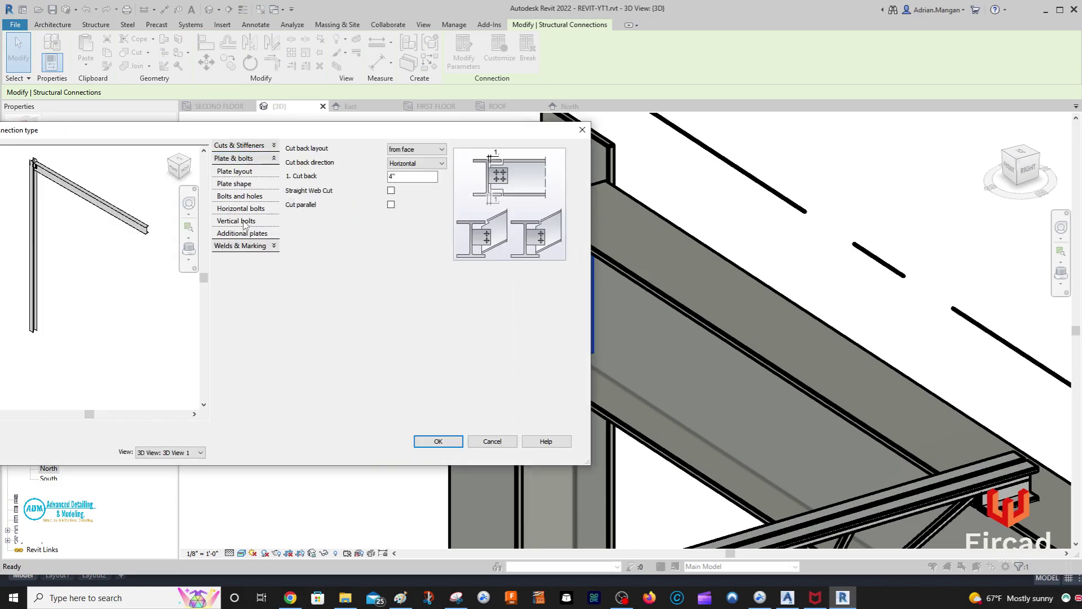
pyautogui.click(235, 171)
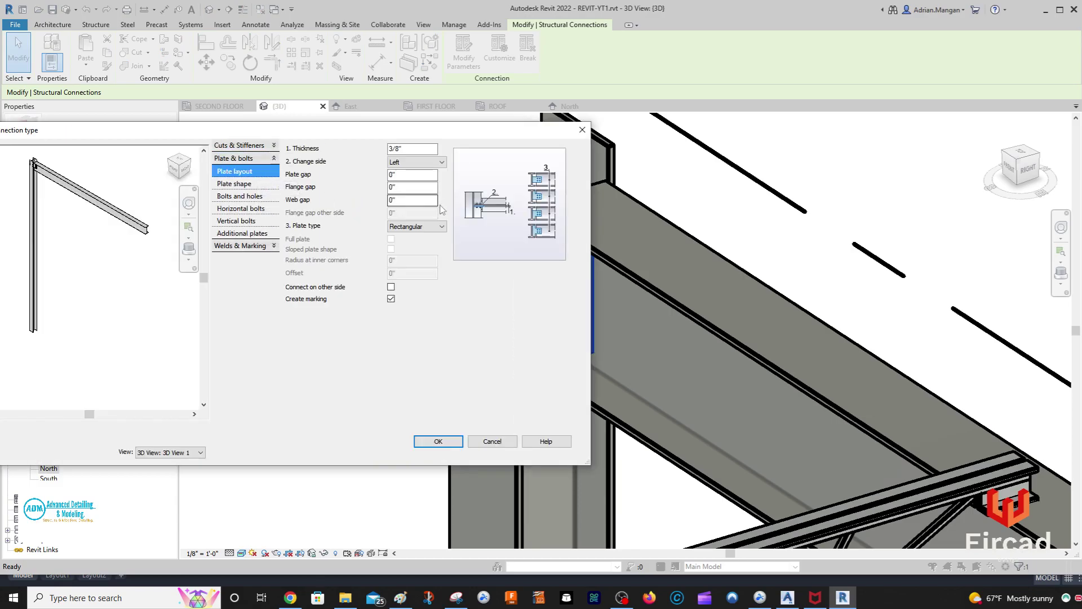
pyautogui.click(431, 228)
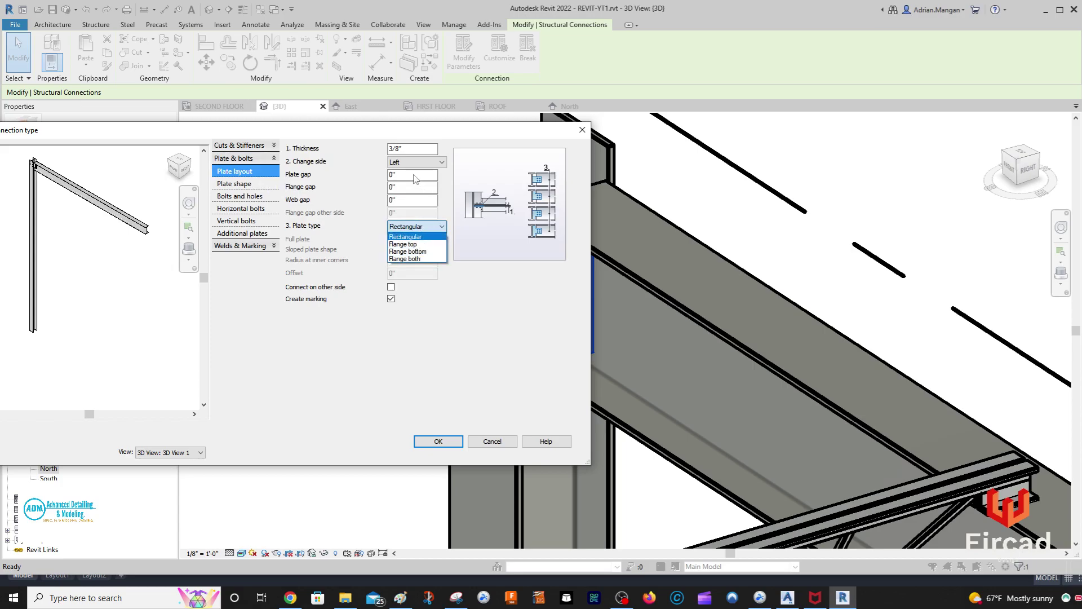
pyautogui.click(258, 191)
pyautogui.click(263, 184)
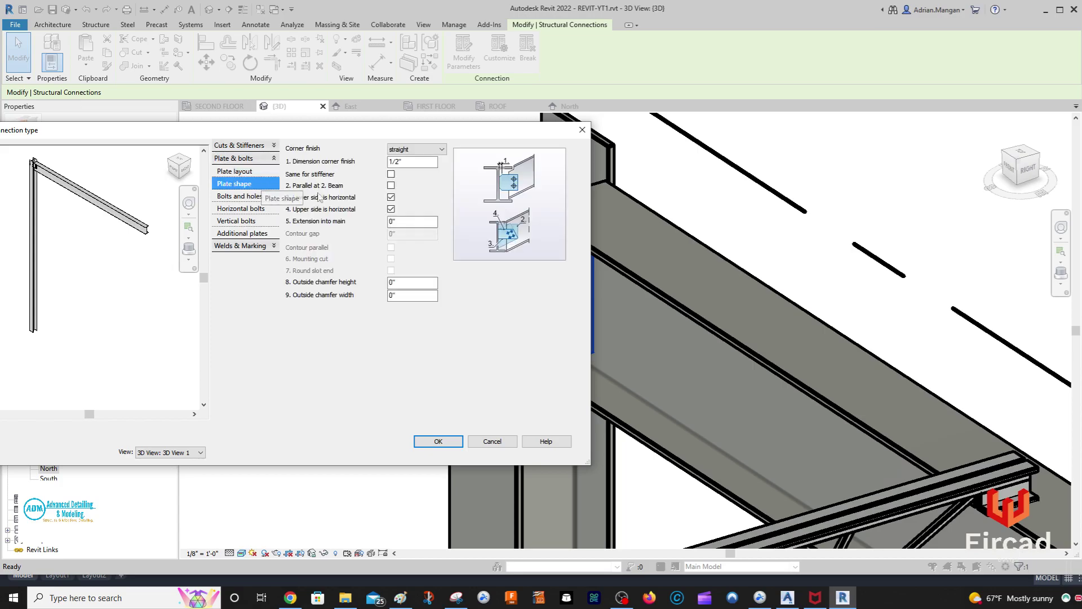
pyautogui.click(418, 151)
pyautogui.click(417, 162)
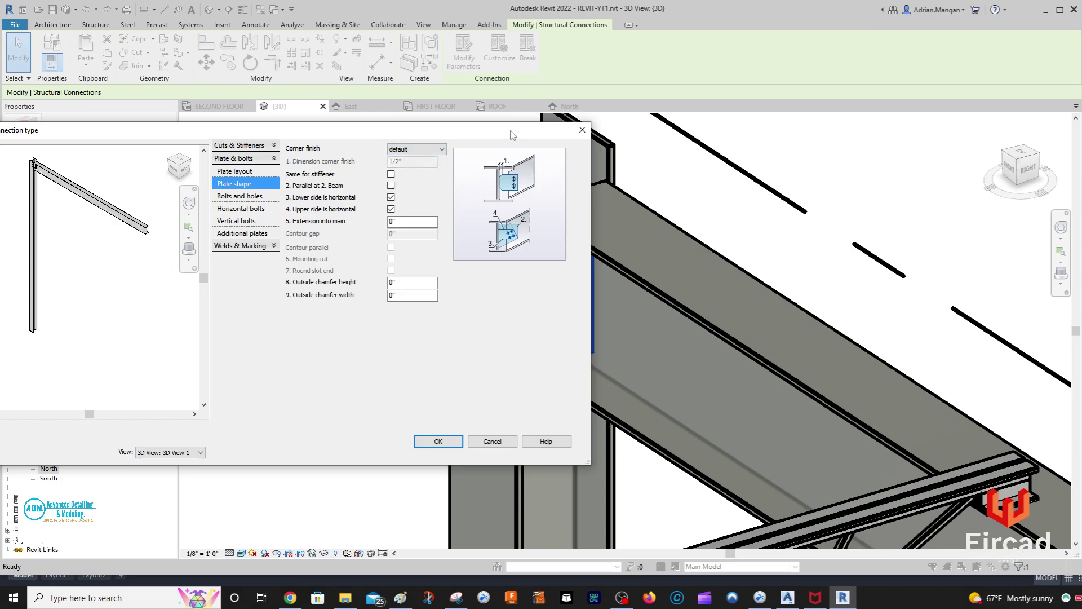
# Set the shear plate connection's beam cut back to 3/4"
pyautogui.moveTo(512, 136); pyautogui.dragTo(720, 236)
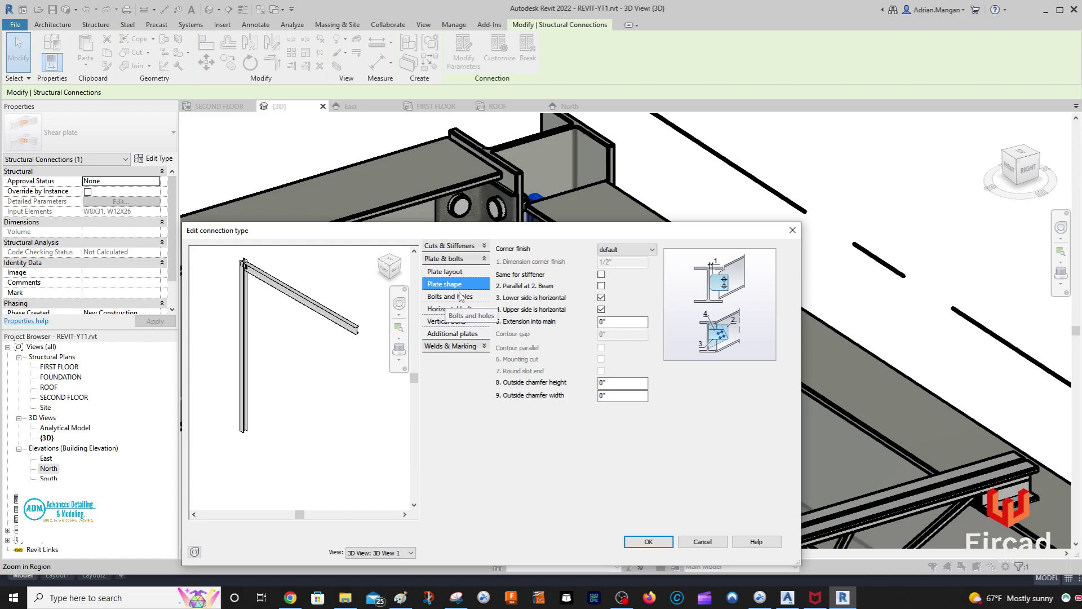
pyautogui.click(481, 246)
pyautogui.click(475, 260)
pyautogui.press('Tab')
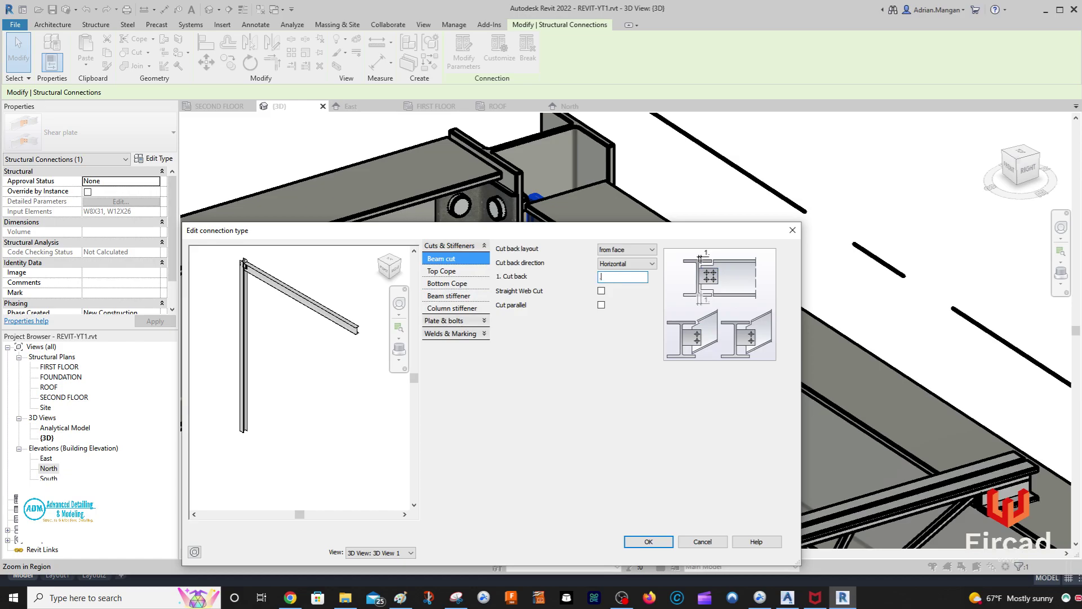
pyautogui.press('Return')
# Set the horizontal bolts' edge distance on the shear plate to 2 1/2"
pyautogui.click(458, 320)
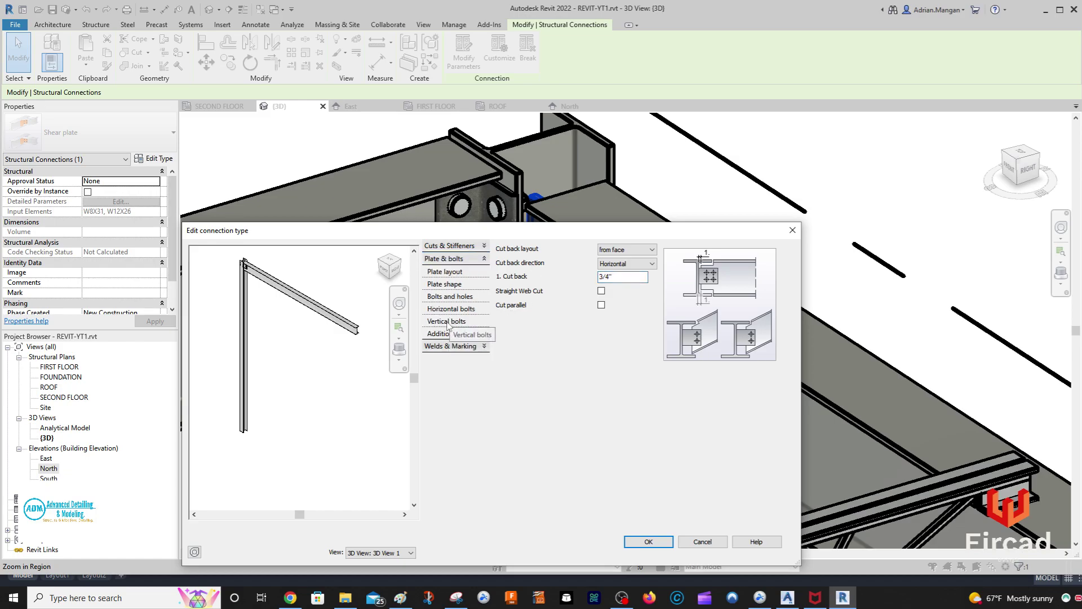
pyautogui.click(451, 308)
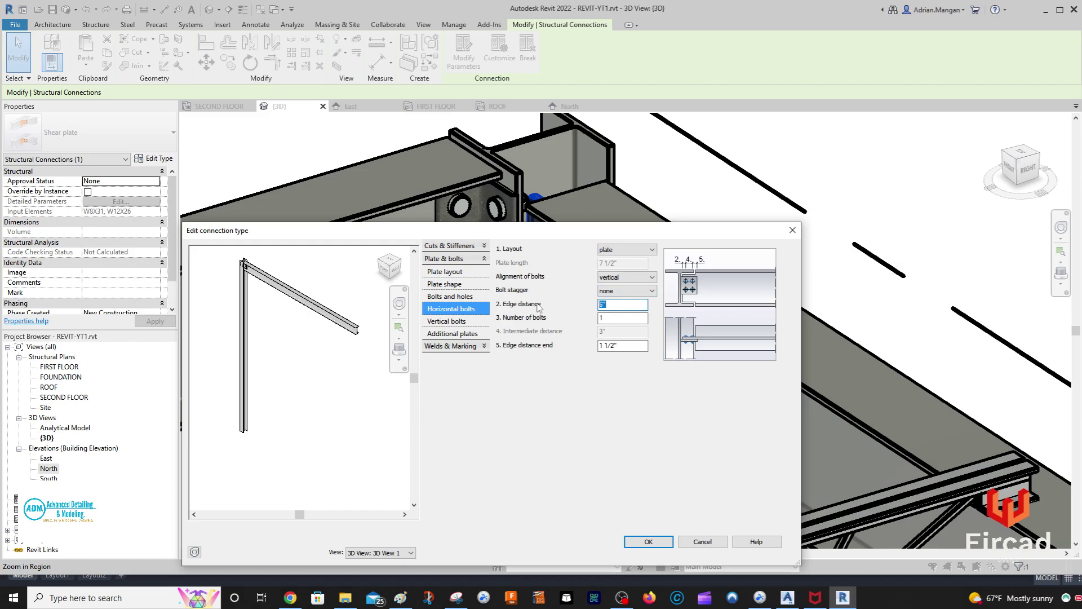
pyautogui.write('2 1/2')
pyautogui.press('Return')
# Change the shear plate connection's bottom cope from automatic coping to Cut and flush
pyautogui.click(463, 247)
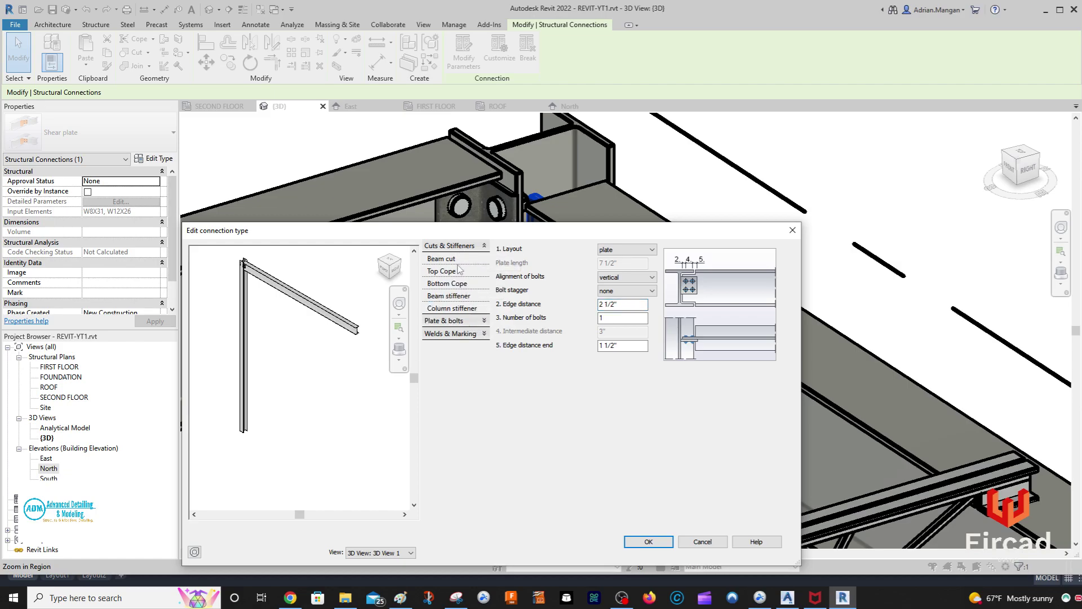
pyautogui.click(453, 284)
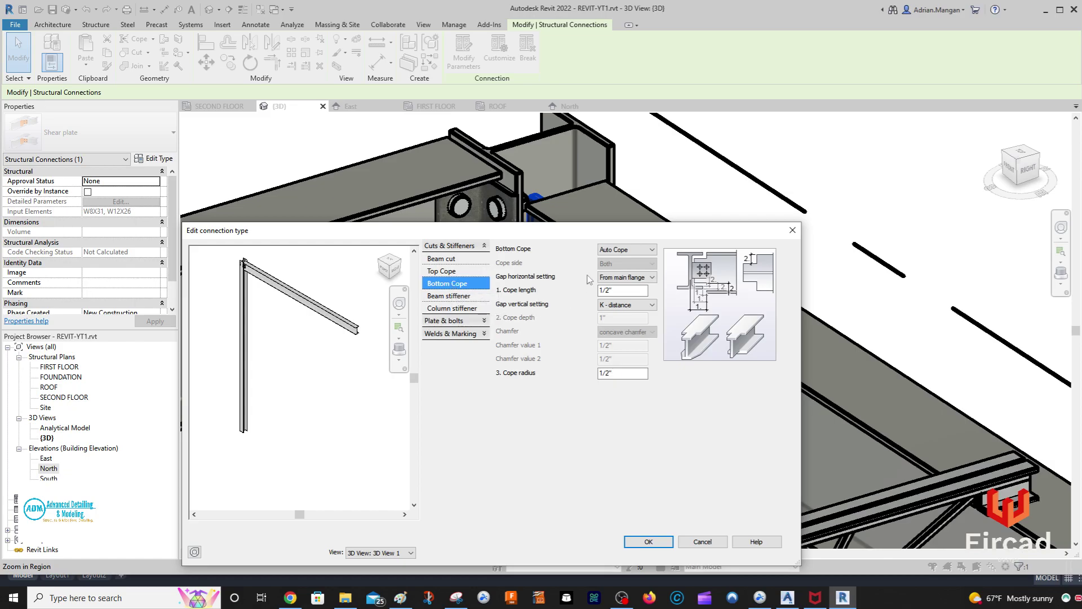
pyautogui.moveTo(593, 233); pyautogui.dragTo(770, 263)
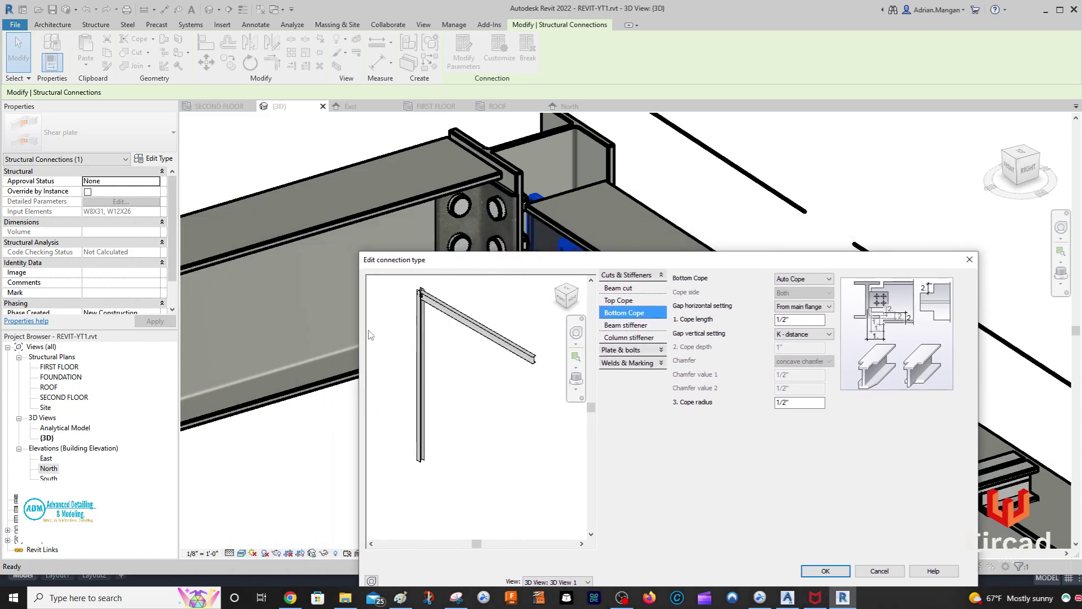
pyautogui.scroll(5, 427, 299)
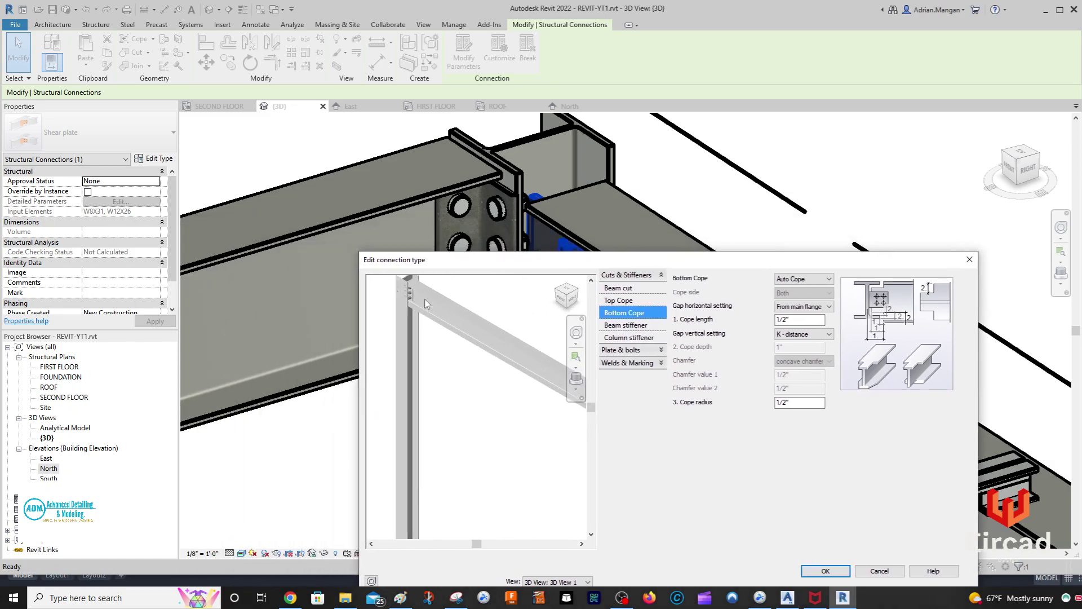
pyautogui.scroll(-5, 427, 302)
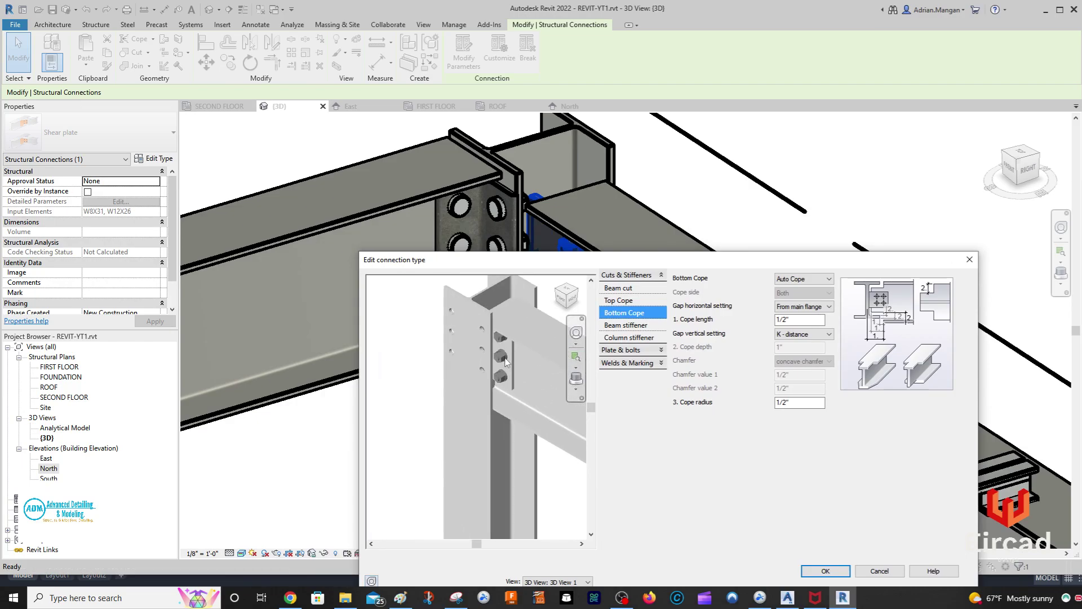
pyautogui.moveTo(424, 350); pyautogui.dragTo(433, 389, button='middle')
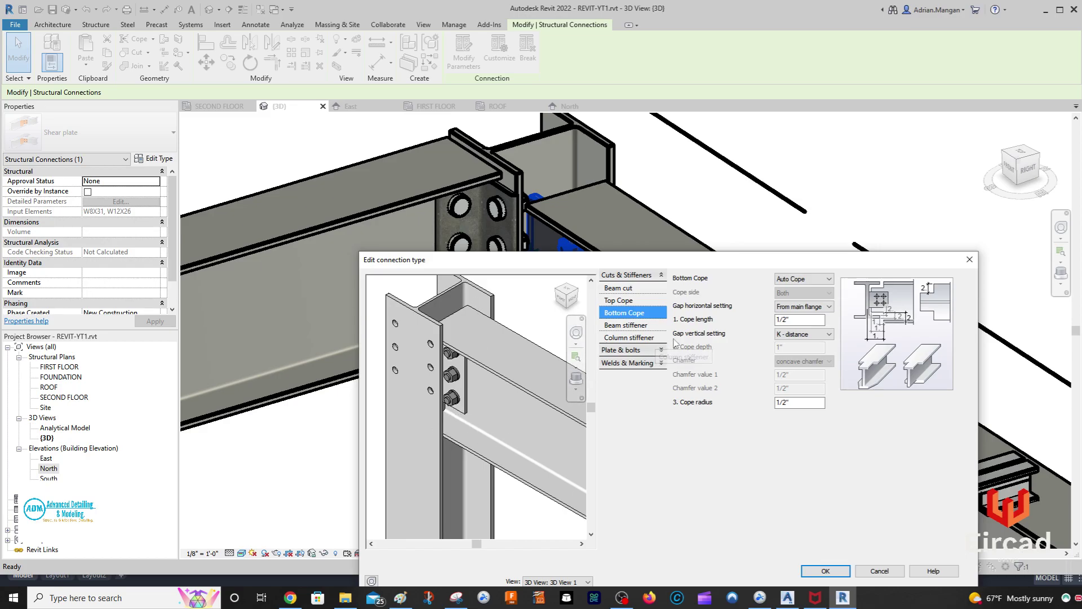
pyautogui.click(812, 279)
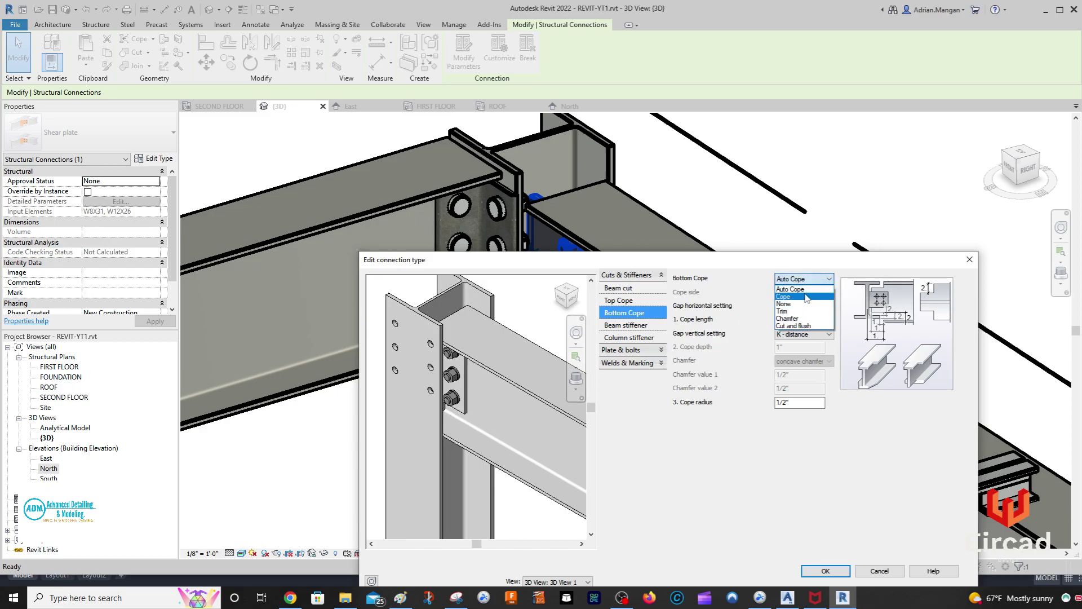
pyautogui.click(803, 326)
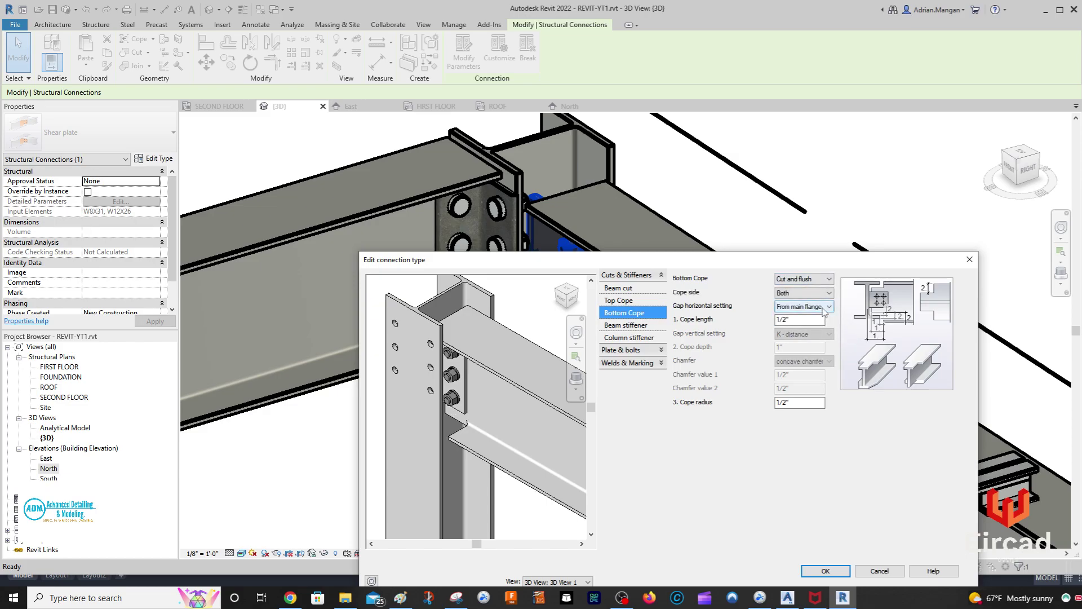
# Set the bottom cope's side to Right and its cope length to 1", and accept the connection parameters
pyautogui.click(814, 293)
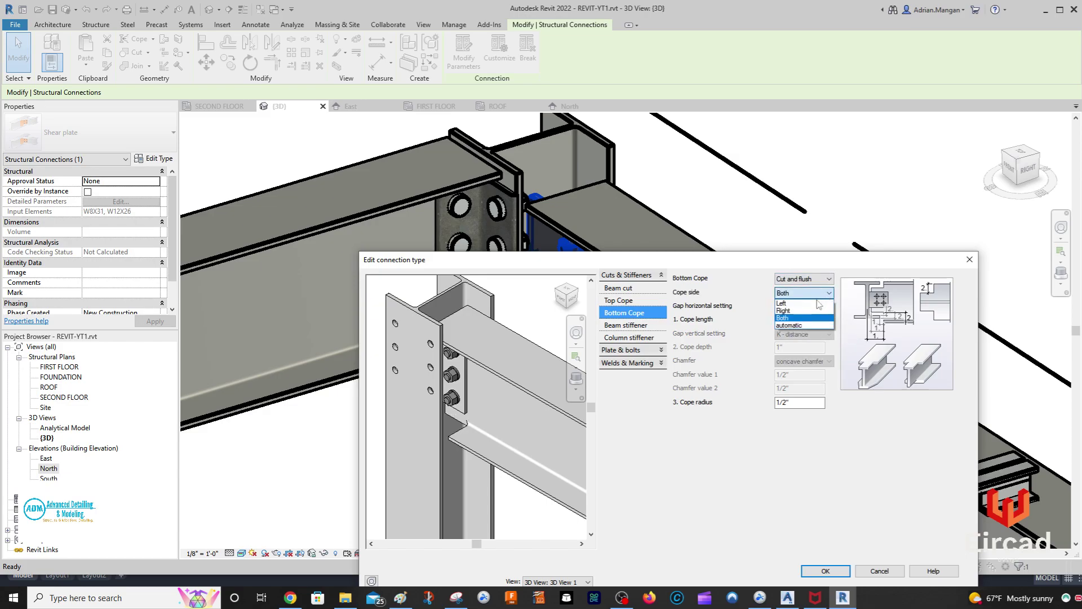
pyautogui.click(812, 307)
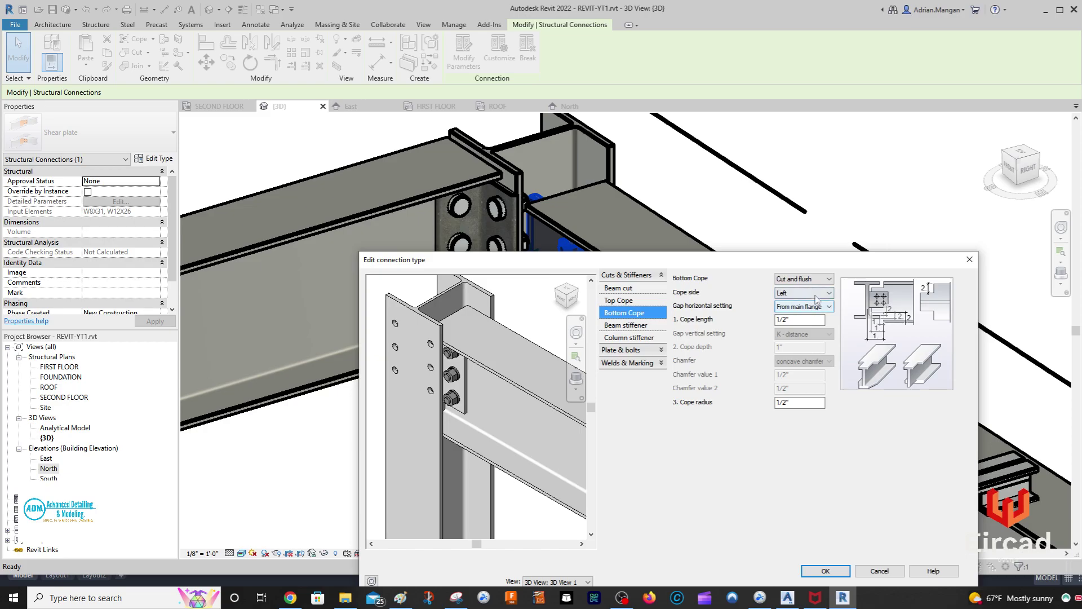
pyautogui.click(816, 294)
pyautogui.click(798, 315)
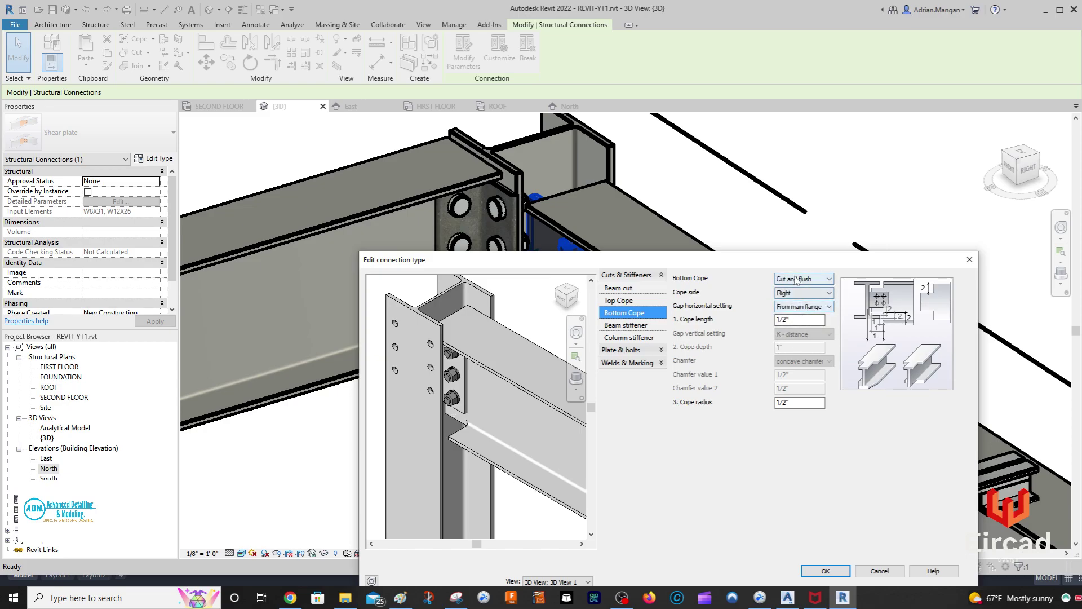
pyautogui.click(801, 402)
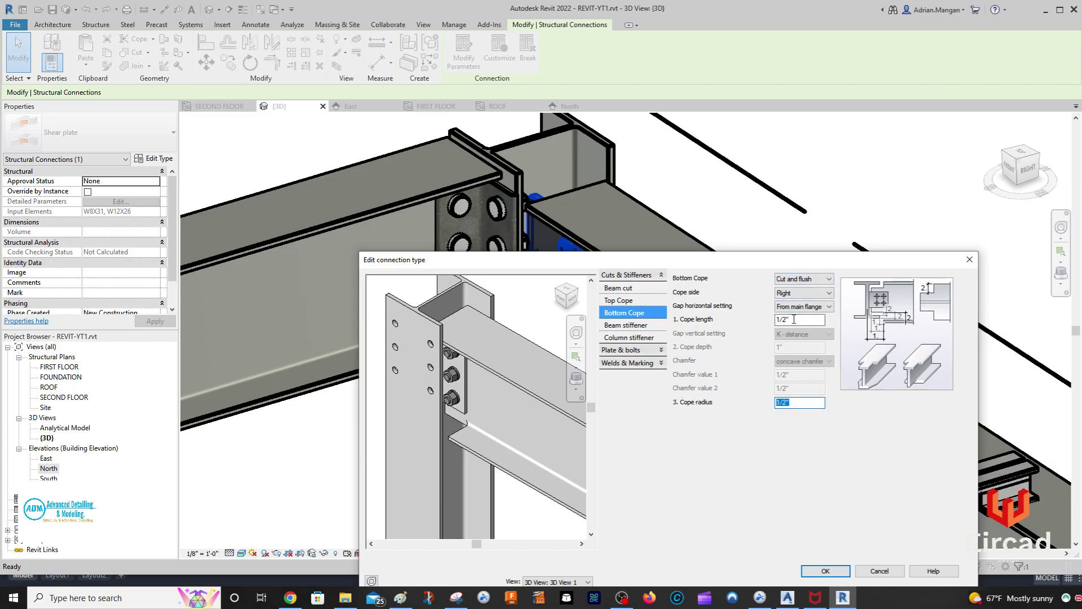
pyautogui.moveTo(793, 319); pyautogui.dragTo(773, 321)
pyautogui.write('1')
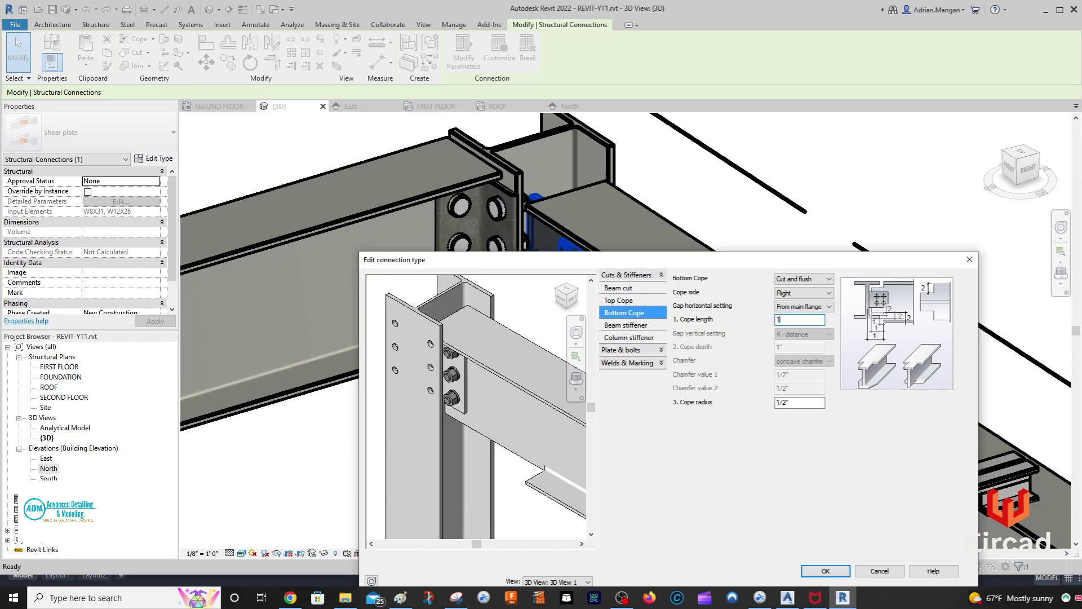
pyautogui.press('Return')
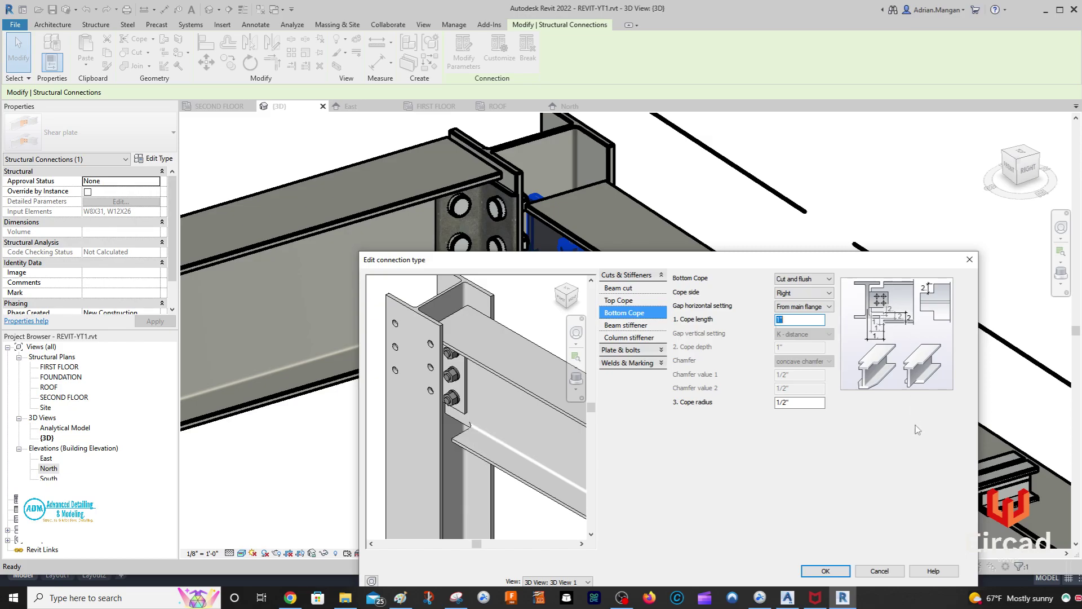
pyautogui.click(818, 571)
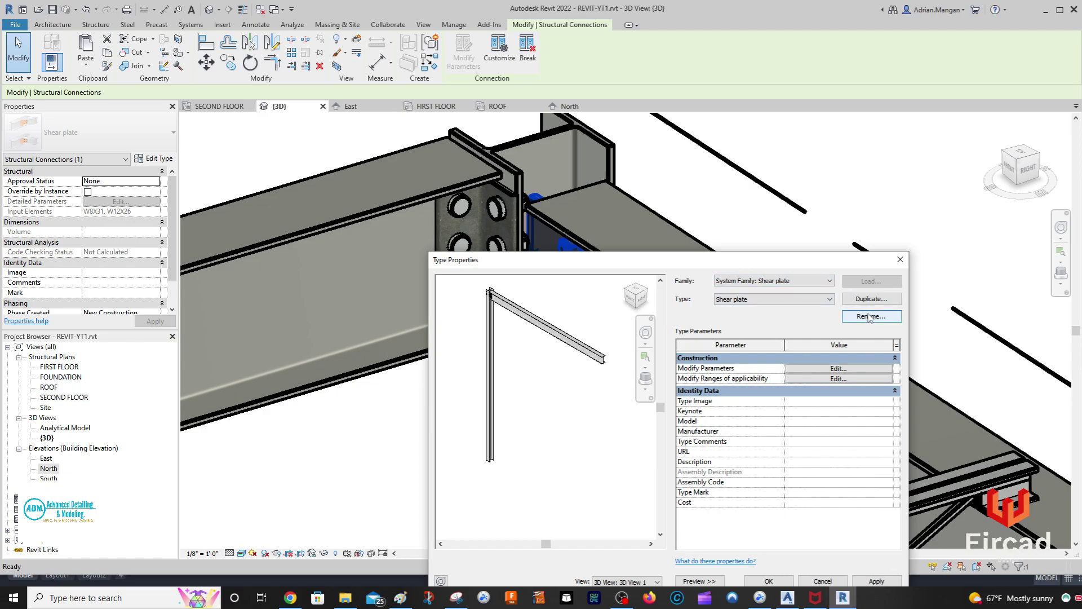
# Close the shear plate's type properties without applying the pending edits and clear the selection
pyautogui.click(900, 259)
pyautogui.scroll(5, 746, 275)
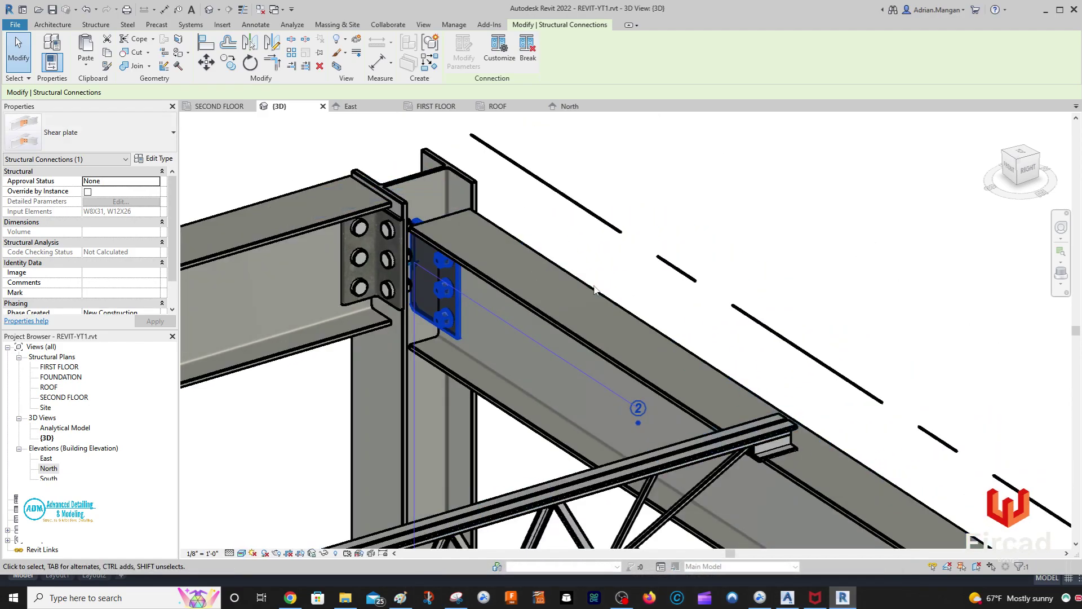
pyautogui.scroll(3, 388, 192)
pyautogui.press('Escape')
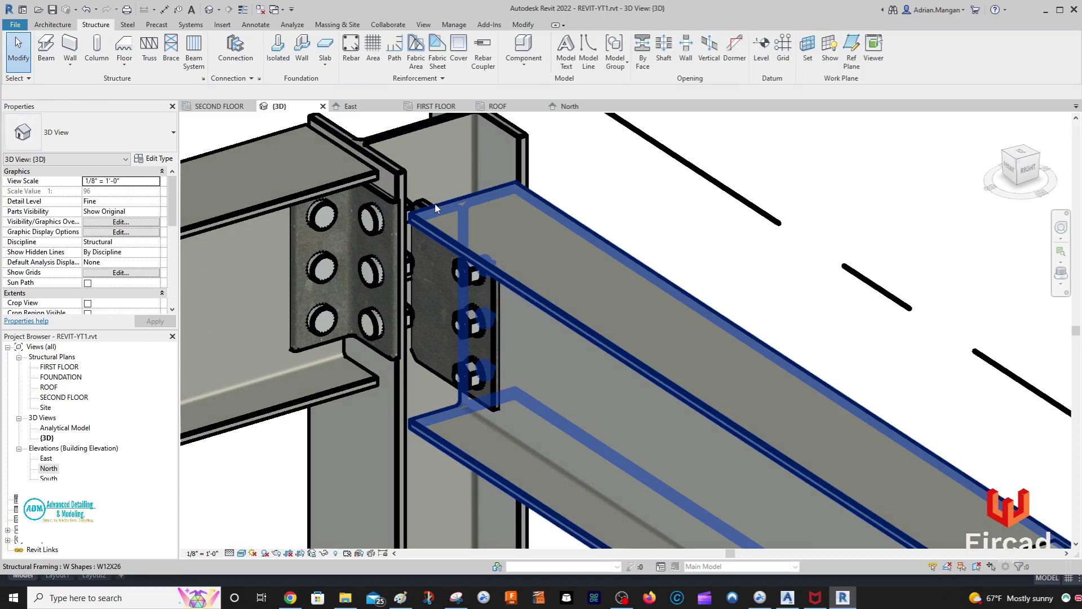
pyautogui.keyDown('shift'); pyautogui.moveTo(515, 226); pyautogui.dragTo(542, 233, button='middle'); pyautogui.keyUp('shift')
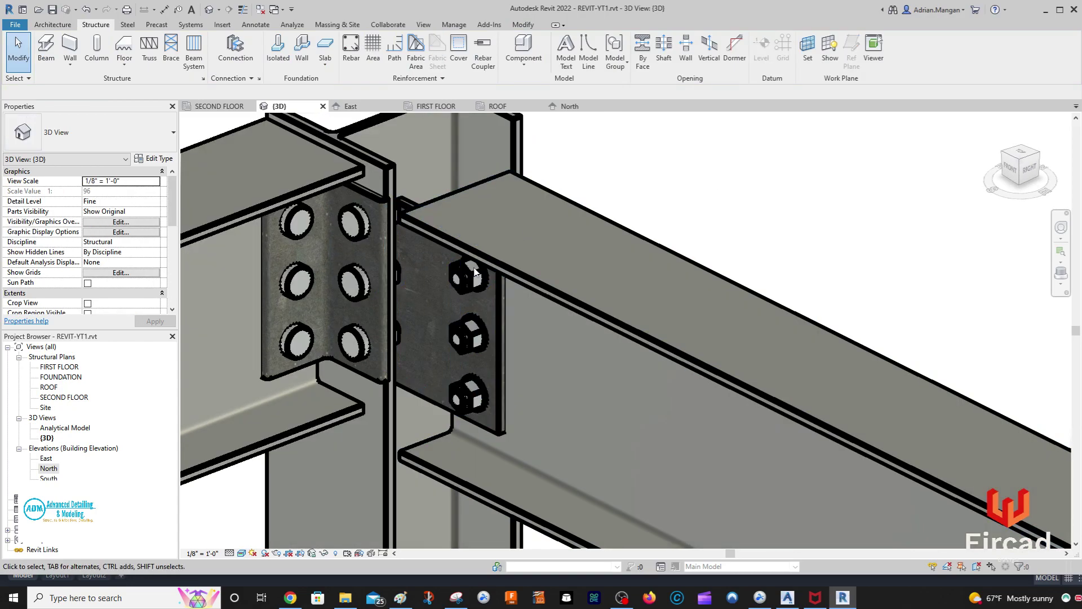
pyautogui.moveTo(476, 266); pyautogui.dragTo(512, 266, button='middle')
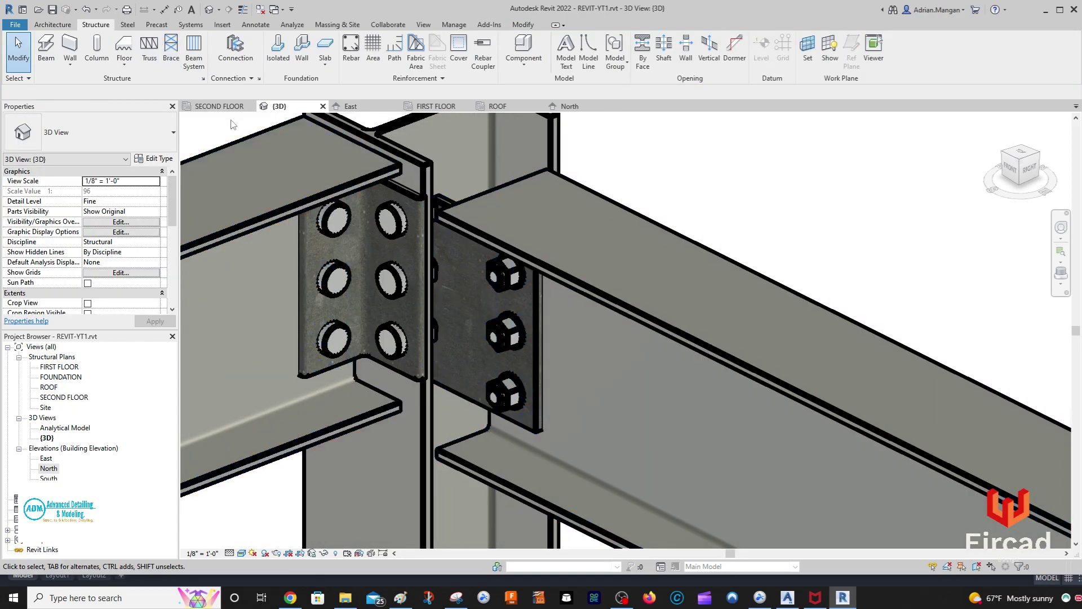
pyautogui.click(159, 158)
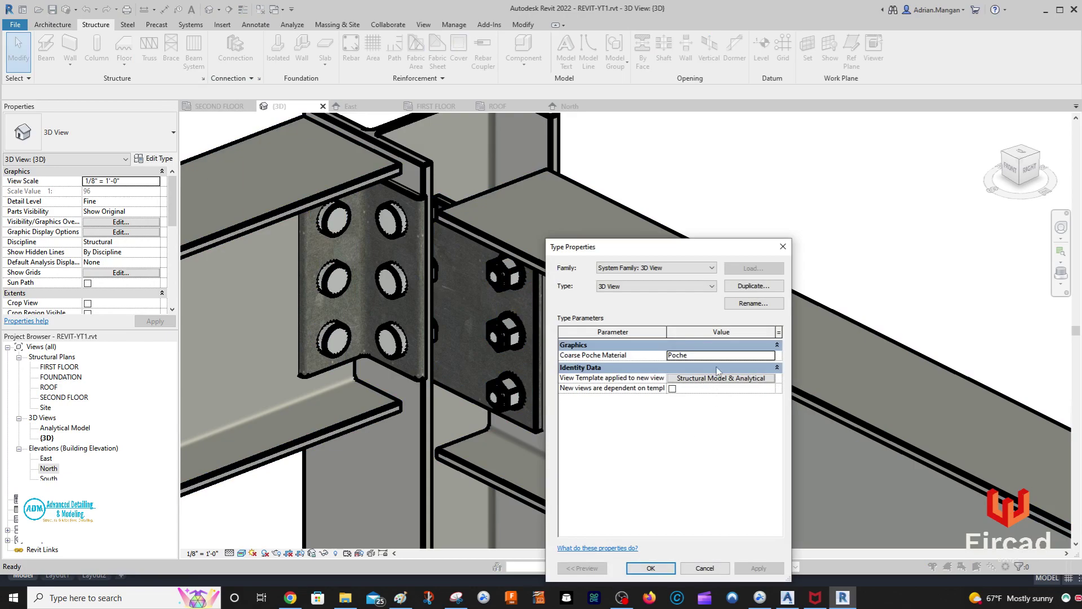
pyautogui.click(704, 567)
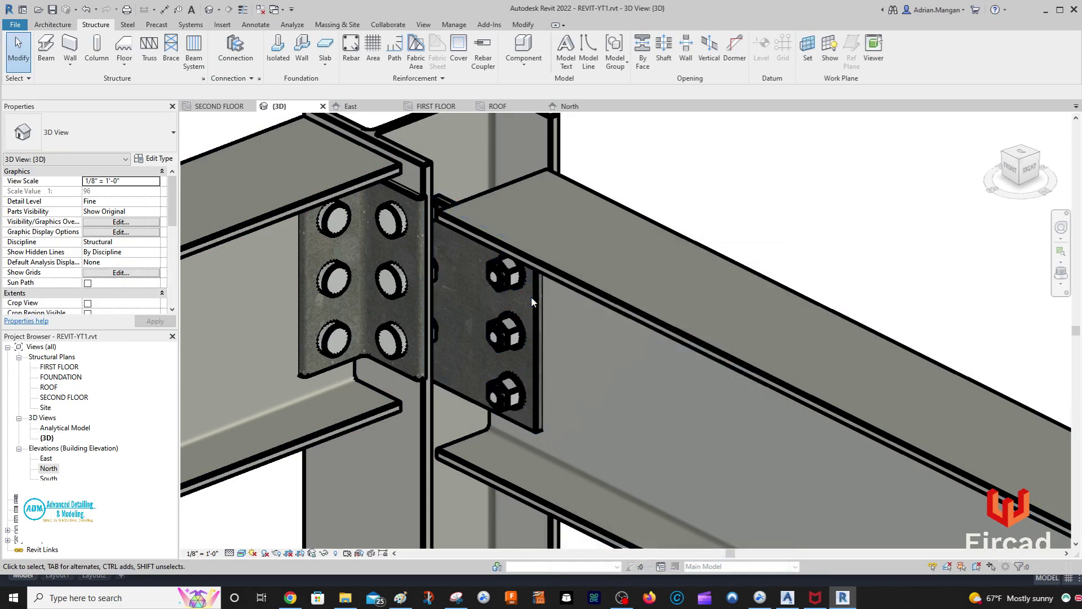
# Open the shear plate type's connection parameters at the beam cut settings, with the dialog moved clear of the modelled joint
pyautogui.click(537, 299)
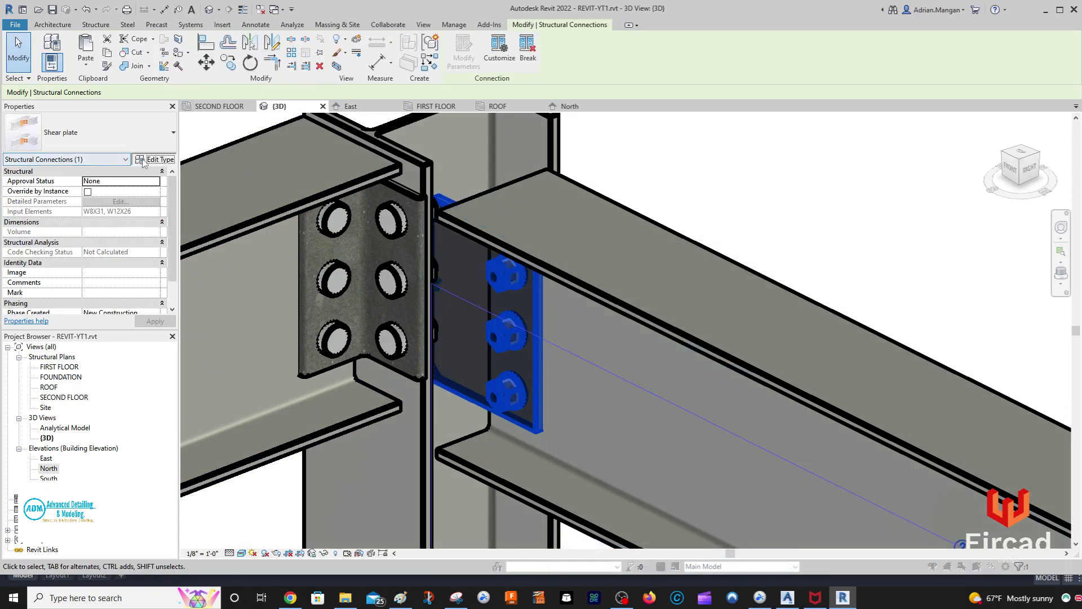
pyautogui.click(149, 159)
pyautogui.click(748, 346)
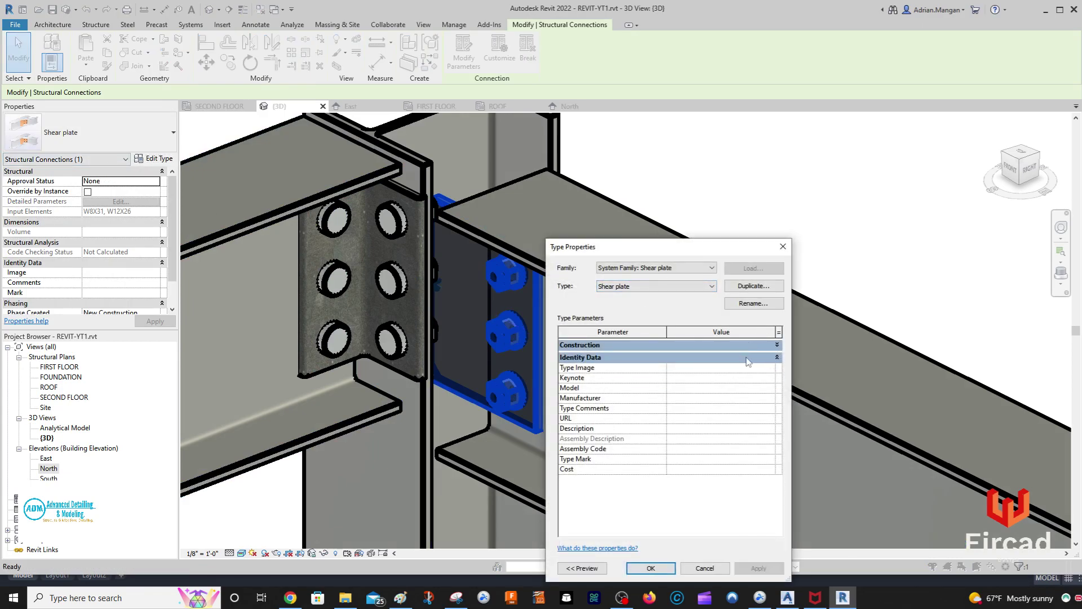
pyautogui.click(777, 345)
pyautogui.click(737, 360)
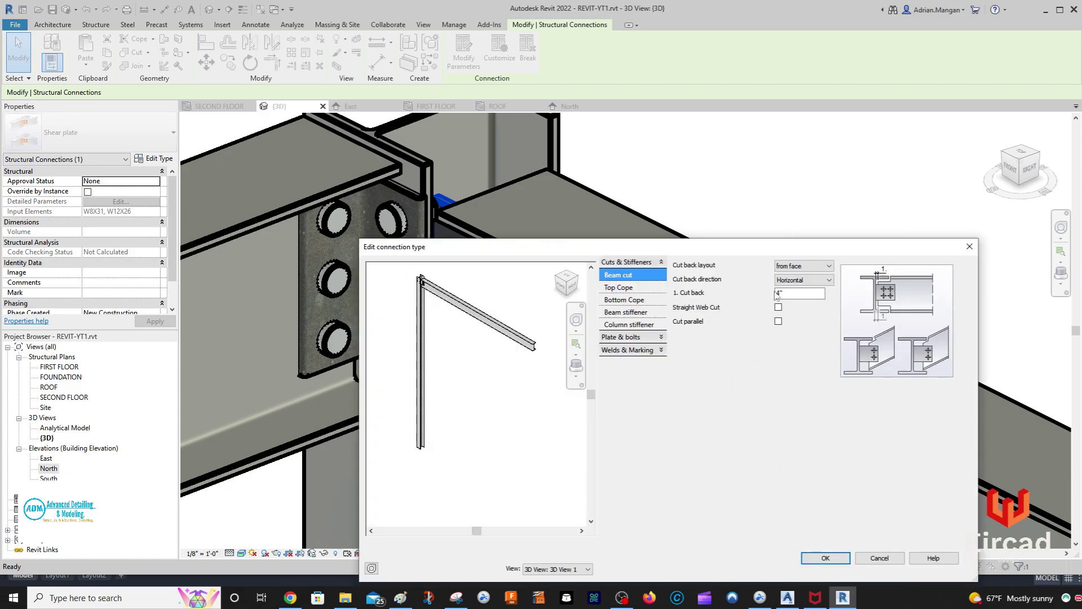
pyautogui.click(778, 293)
pyautogui.moveTo(750, 246); pyautogui.dragTo(1075, 158)
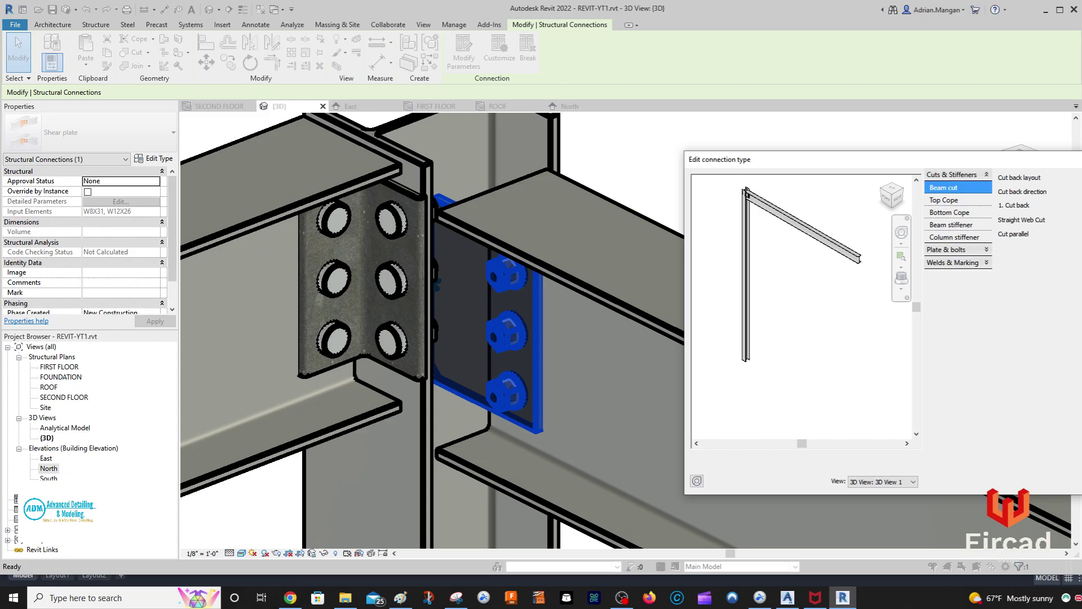
# Review the shear plate's top cope and bottom cope settings against the preview, and expand the plate and bolt settings
pyautogui.click(968, 201)
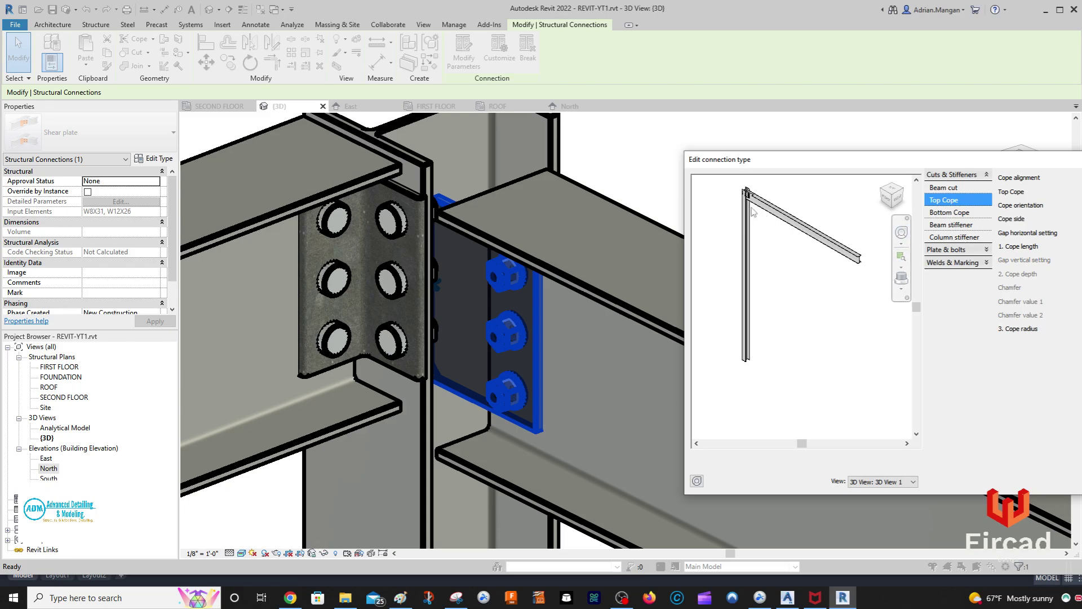
pyautogui.scroll(5, 752, 211)
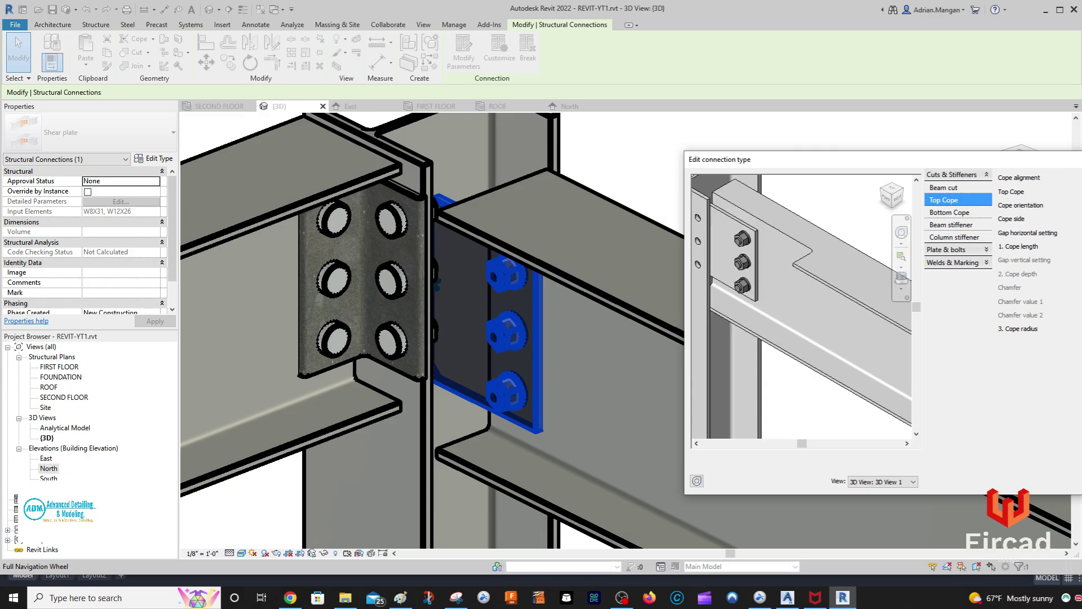
pyautogui.click(959, 213)
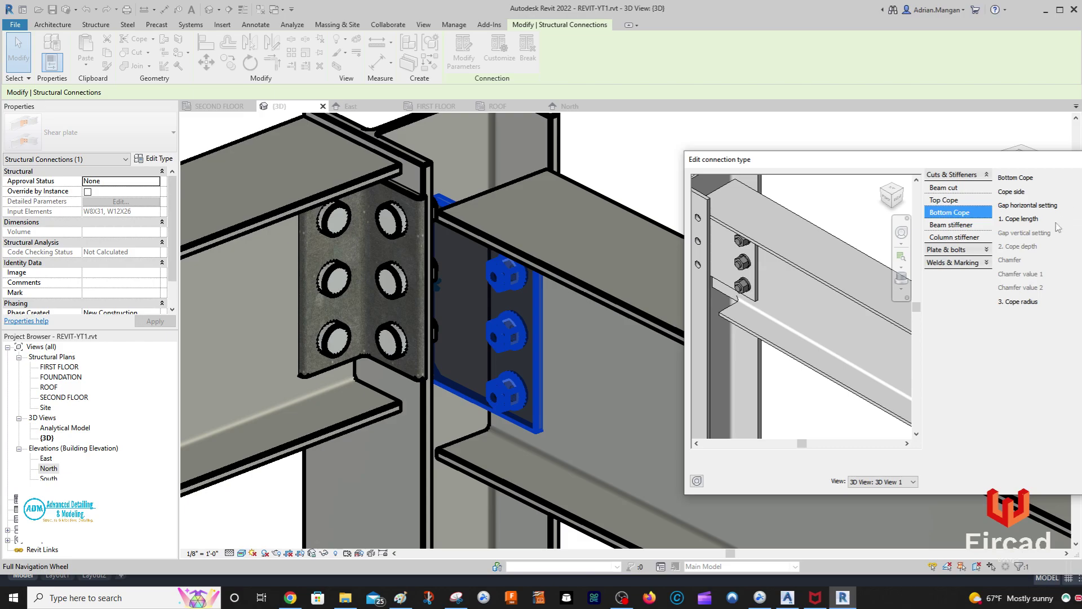
pyautogui.click(956, 254)
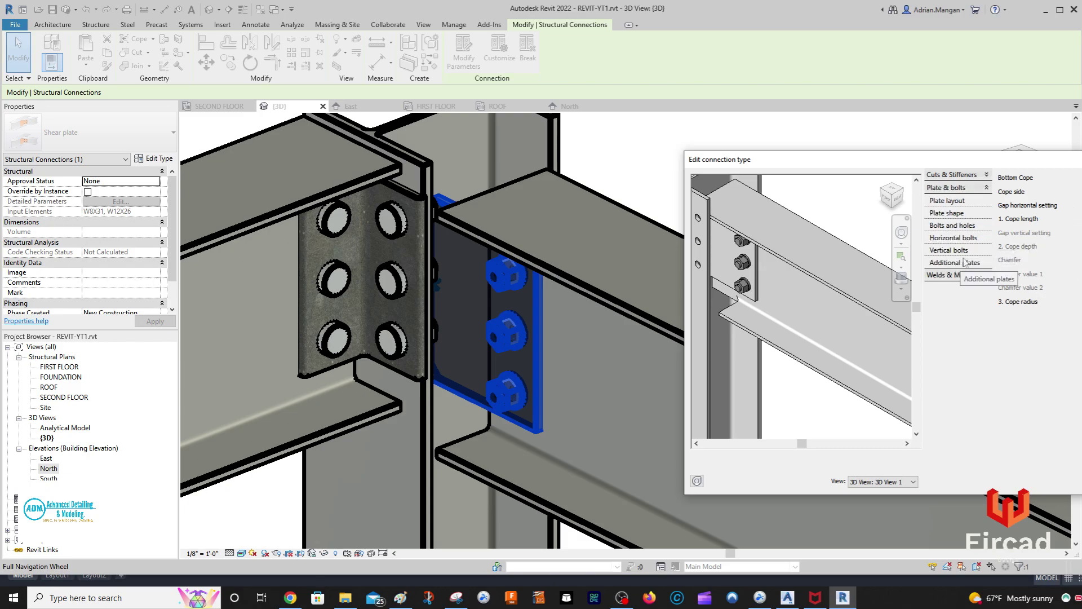
# Go through the shear plate's horizontal bolt settings, apply the type changes to the connection and deselect it
pyautogui.click(965, 237)
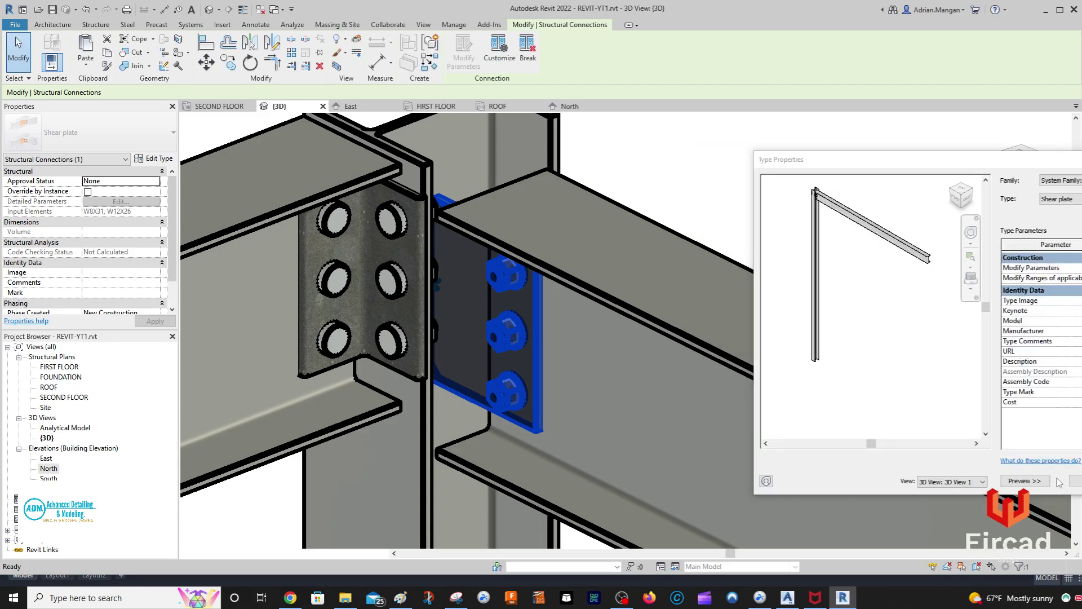
pyautogui.click(1077, 481)
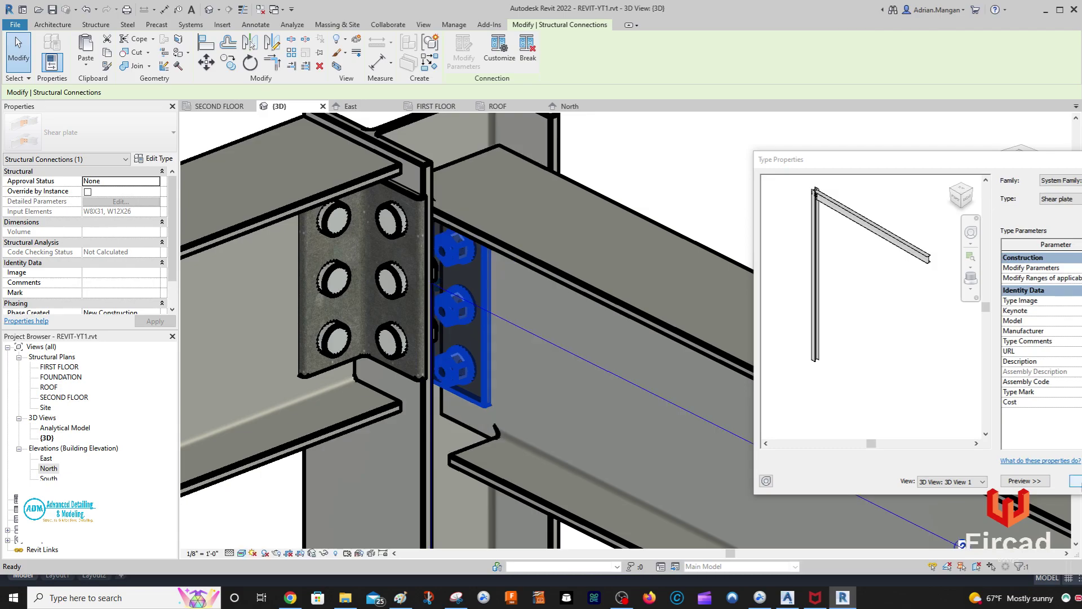
pyautogui.scroll(-8, 704, 237)
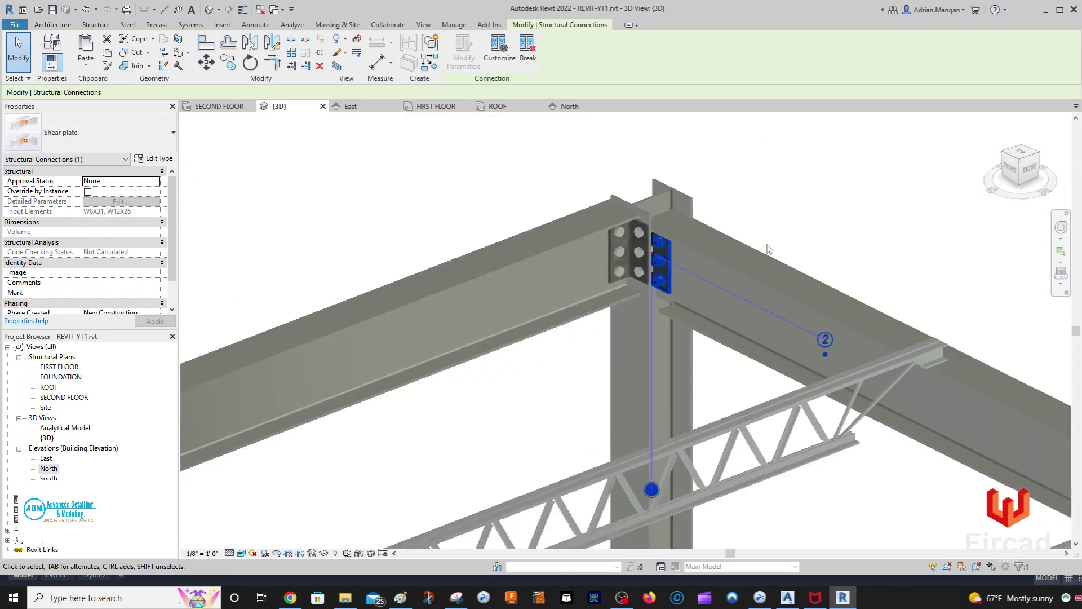
pyautogui.press('Escape')
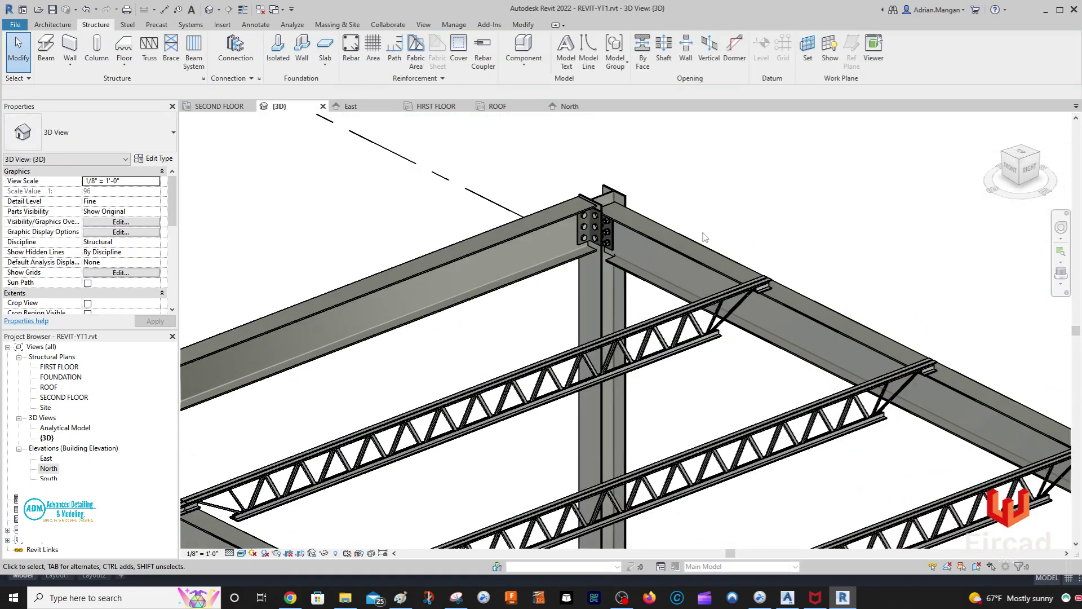
# Copy the corner column's clip angle with the Multiple option to the matching beam-to-column joints along the outer roof edge
pyautogui.click(595, 210)
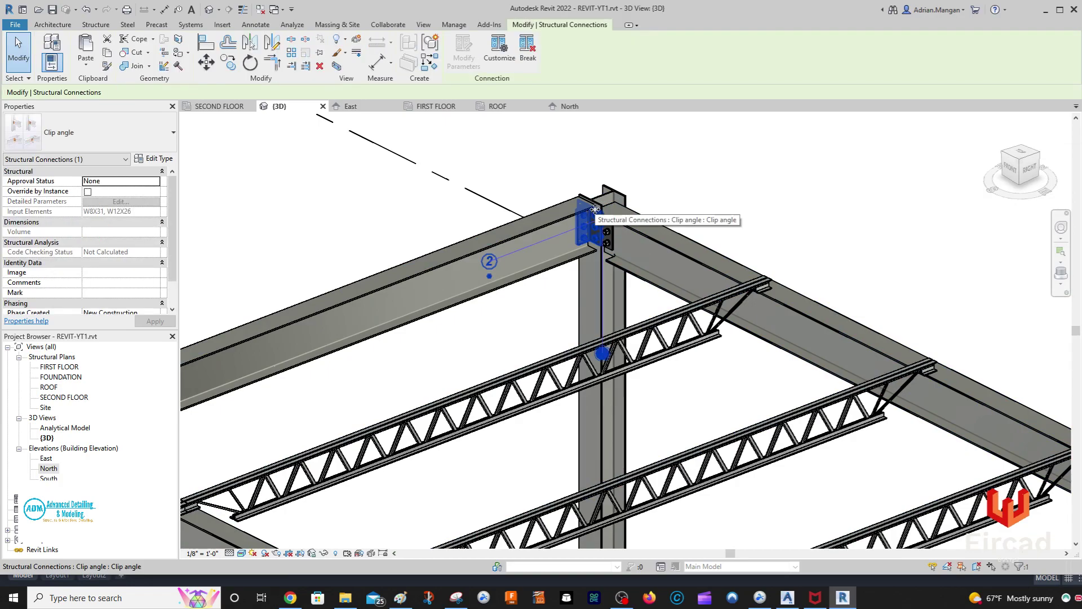
pyautogui.click(228, 63)
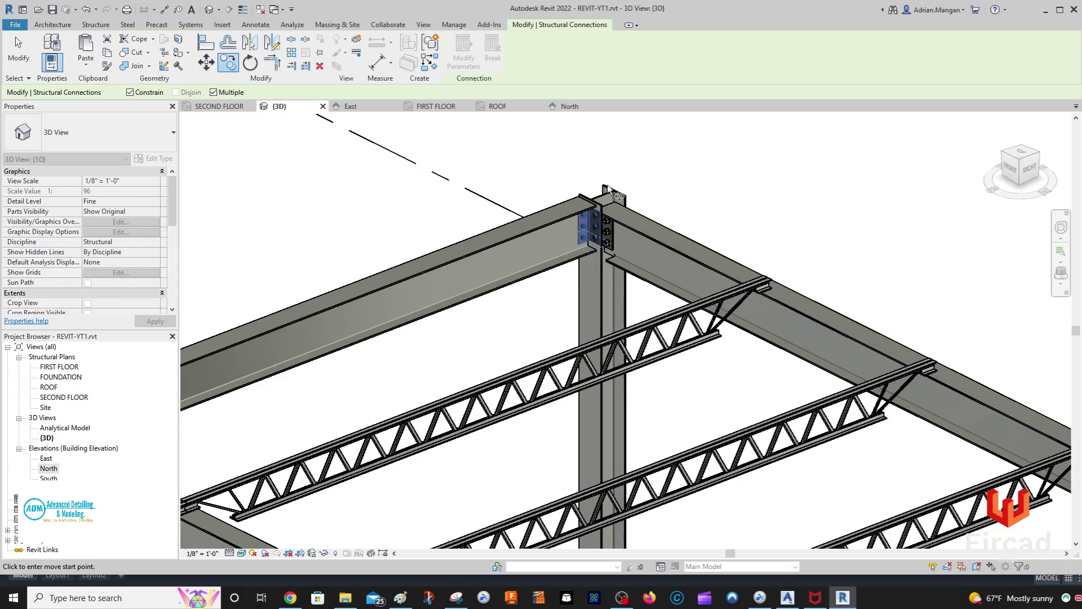
pyautogui.click(610, 285)
pyautogui.scroll(-2, 648, 276)
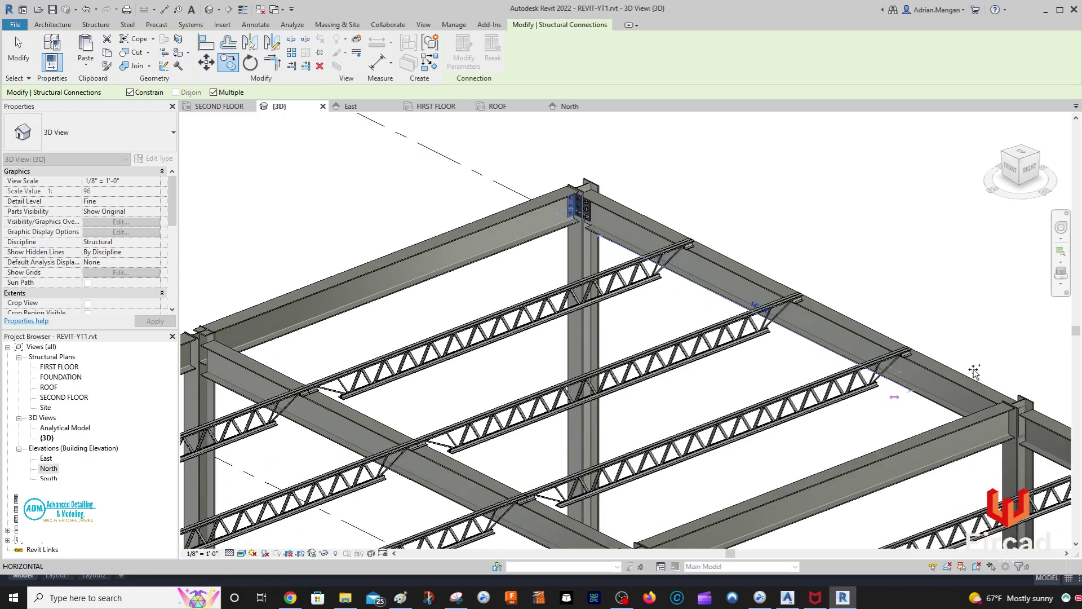
pyautogui.click(1010, 448)
pyautogui.scroll(2, 1010, 448)
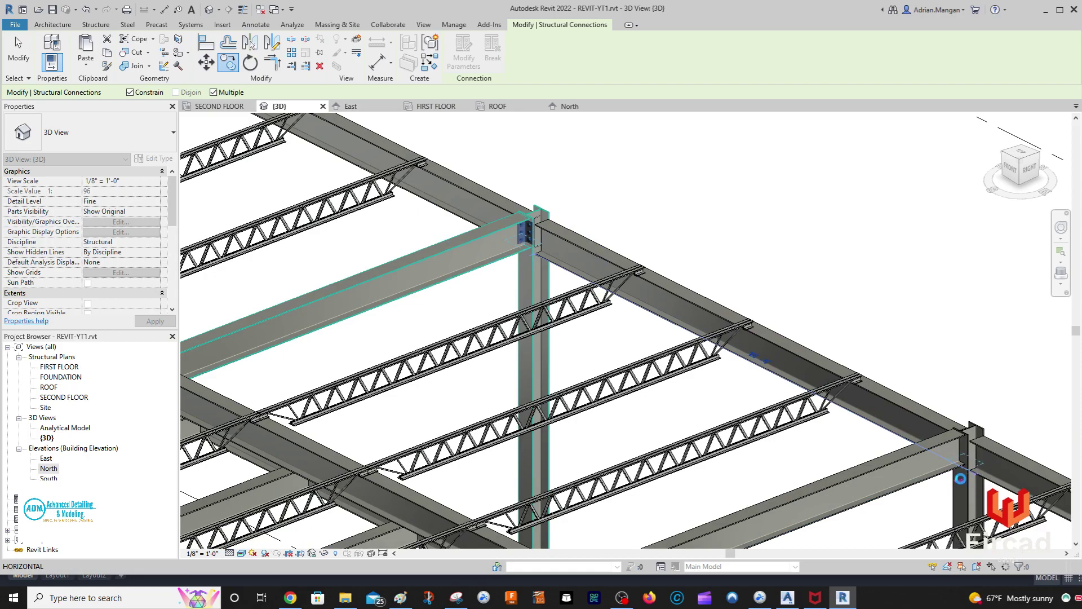
pyautogui.moveTo(912, 438); pyautogui.dragTo(893, 417, button='middle')
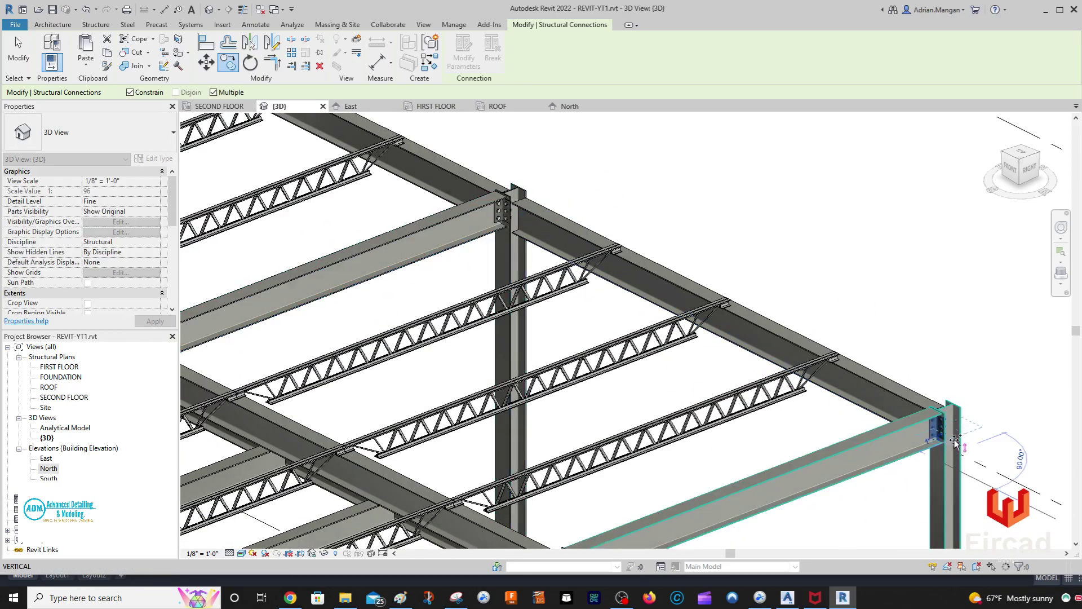
pyautogui.moveTo(942, 457); pyautogui.dragTo(791, 393, button='middle')
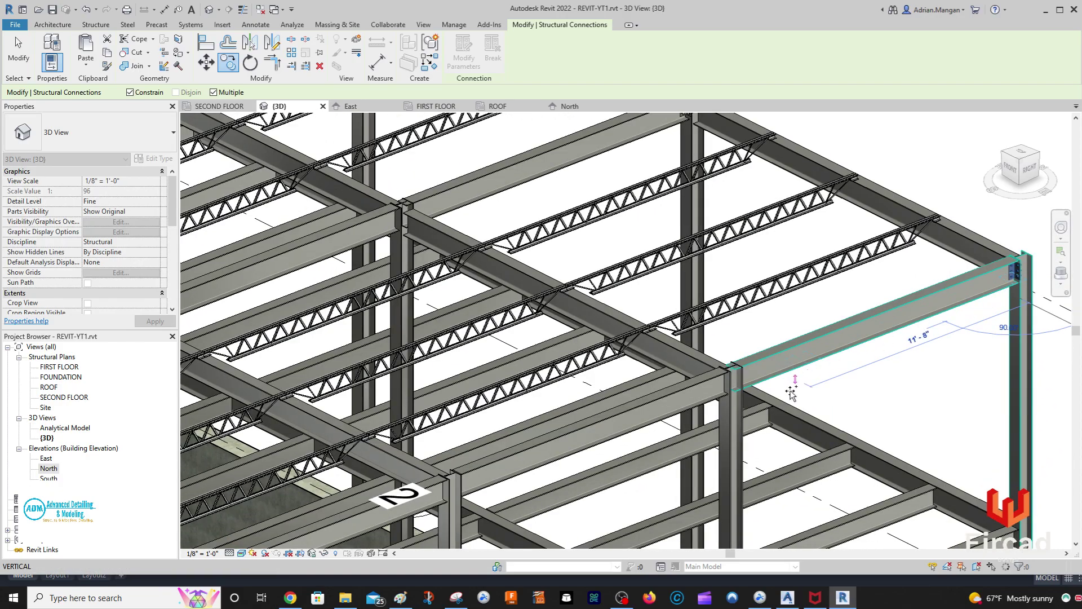
# Place another copy of the clip angle at the matching beam-to-column joint one bay inward from the outer edge
pyautogui.click(733, 412)
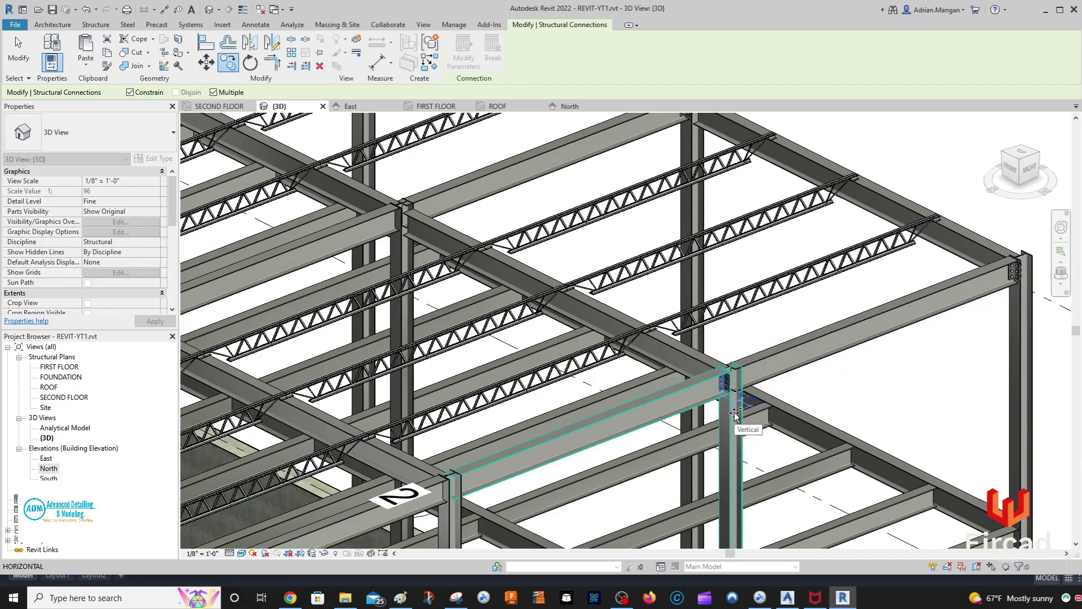
pyautogui.scroll(3, 738, 403)
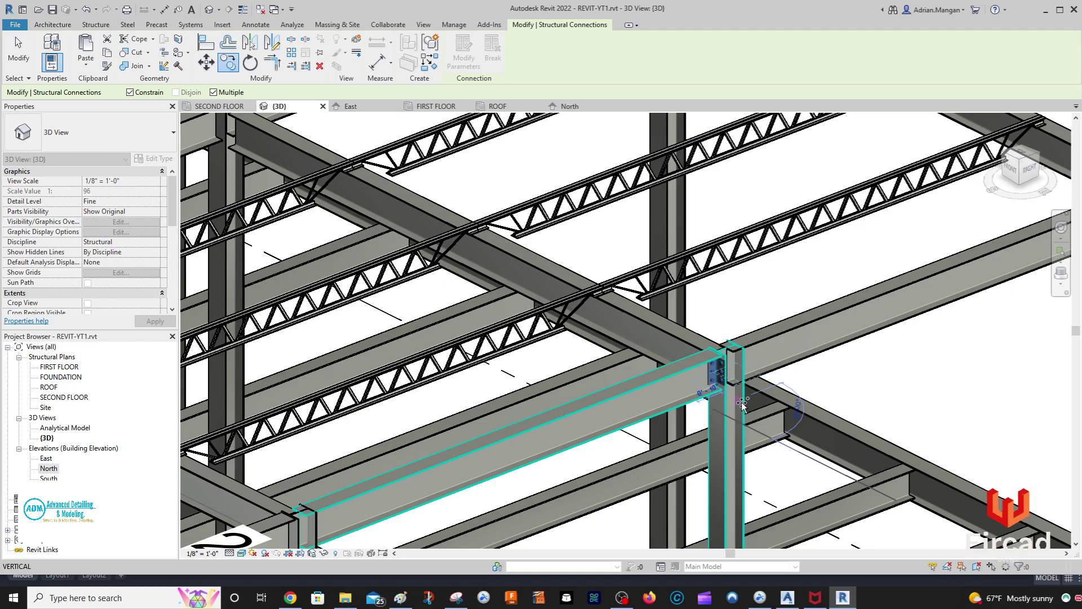
pyautogui.click(743, 402)
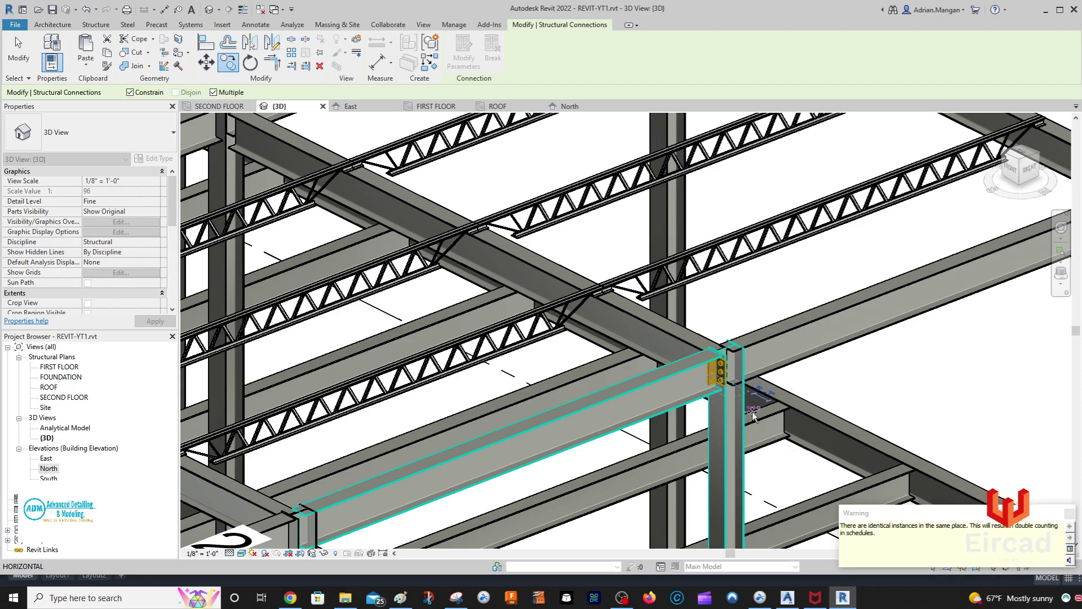
pyautogui.click(1059, 513)
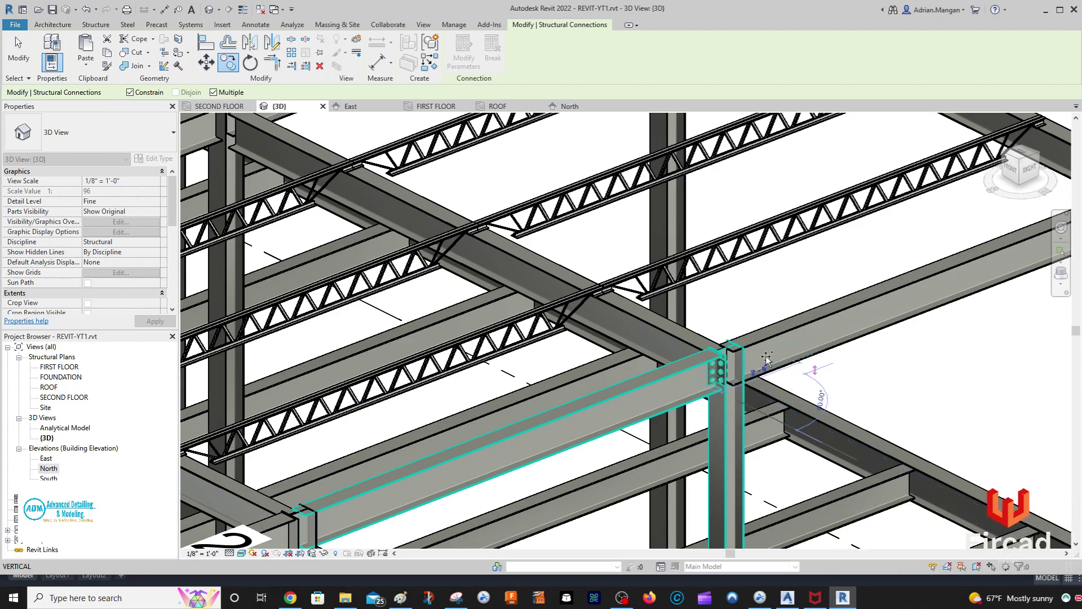
# Place further clip angle copies at the remaining matching joints along the interior column line and end the copying
pyautogui.moveTo(516, 217); pyautogui.dragTo(742, 341, button='middle')
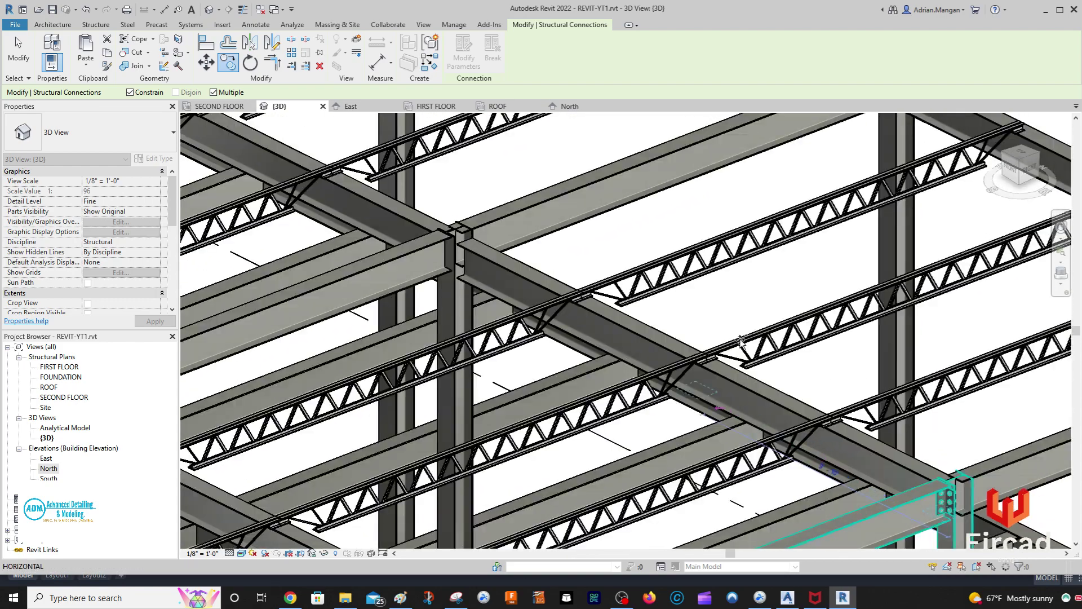
pyautogui.click(457, 291)
pyautogui.scroll(-2, 457, 291)
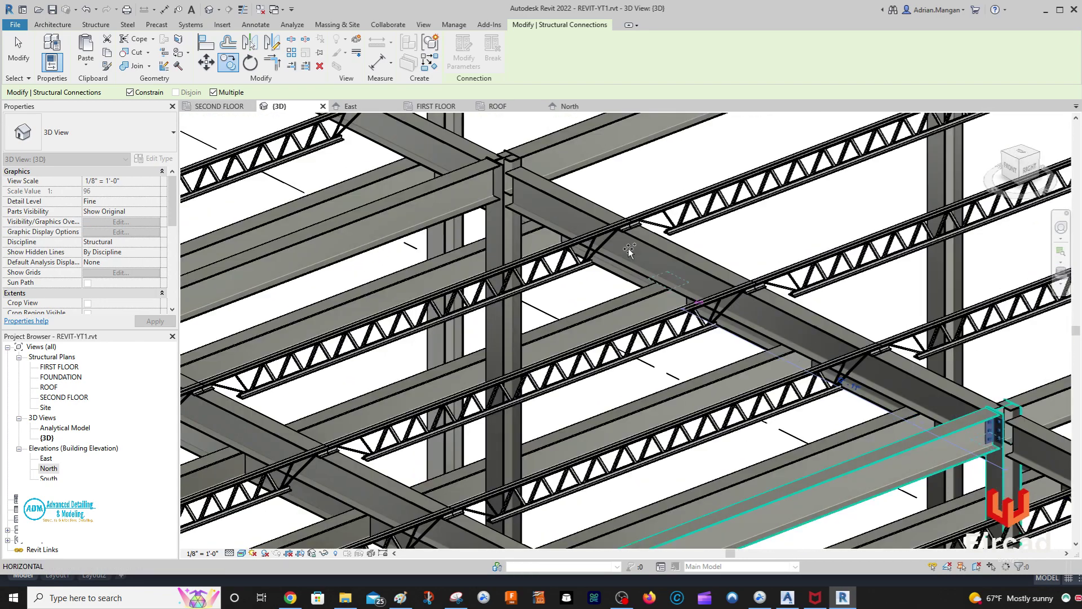
pyautogui.moveTo(456, 290); pyautogui.dragTo(395, 247, button='middle')
pyautogui.moveTo(681, 354); pyautogui.dragTo(389, 240)
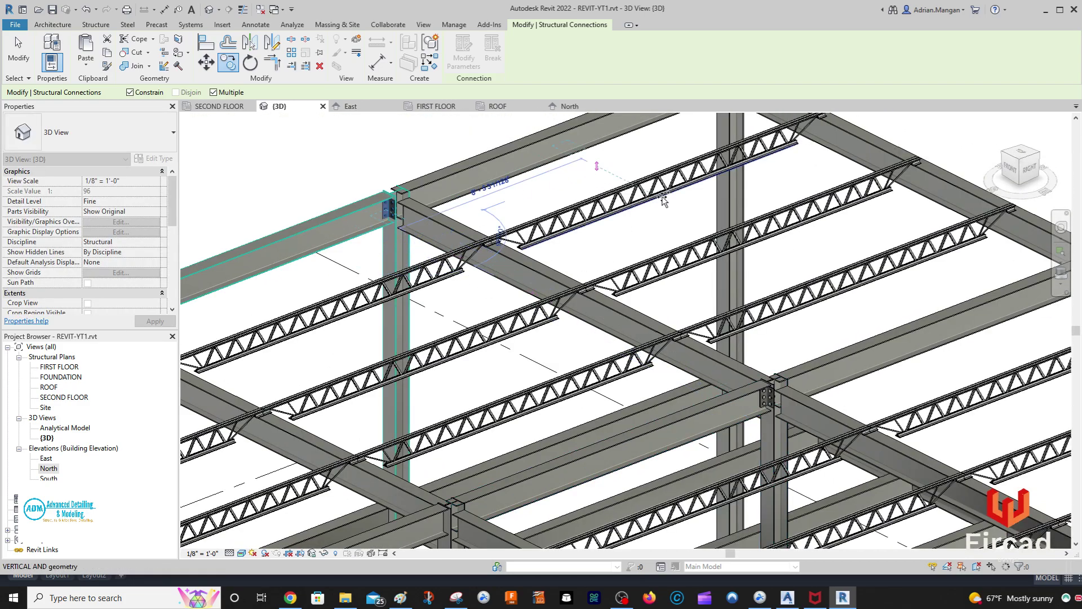
pyautogui.press('Escape')
pyautogui.scroll(3, 669, 358)
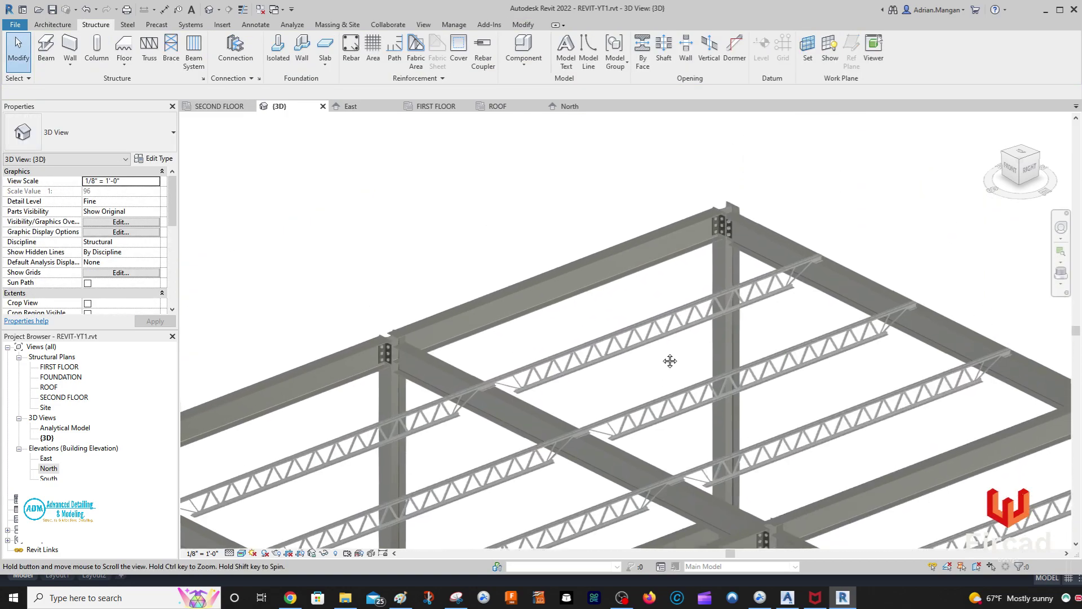
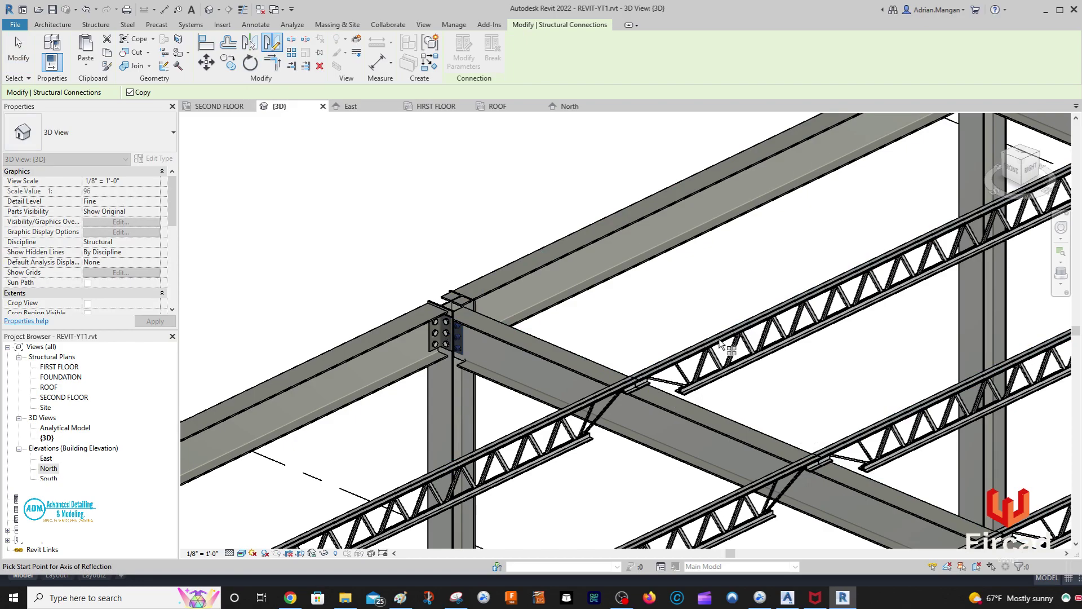
# Try to mirror a copy of the shear plate to the girder's opposite end about an axis drawn across its middle
pyautogui.moveTo(720, 337); pyautogui.dragTo(604, 239, button='middle')
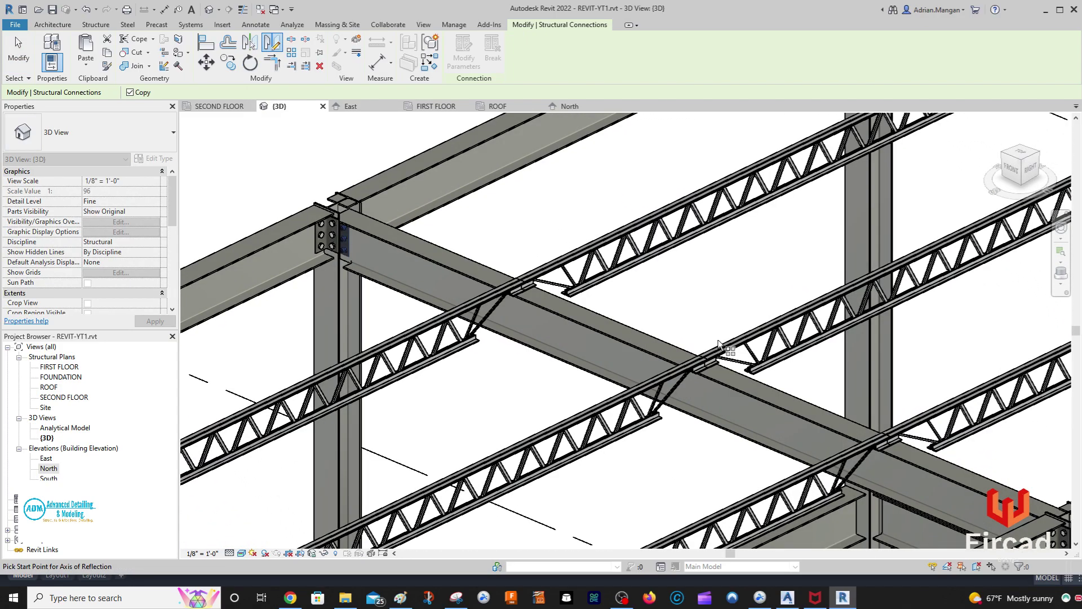
pyautogui.click(129, 93)
pyautogui.scroll(-3, 724, 376)
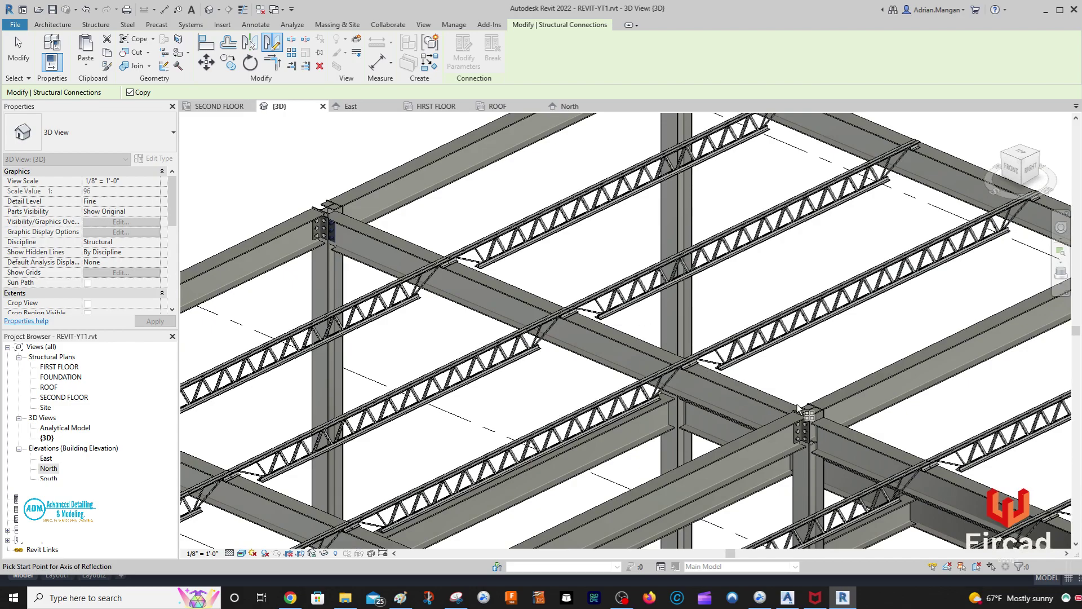
pyautogui.click(558, 302)
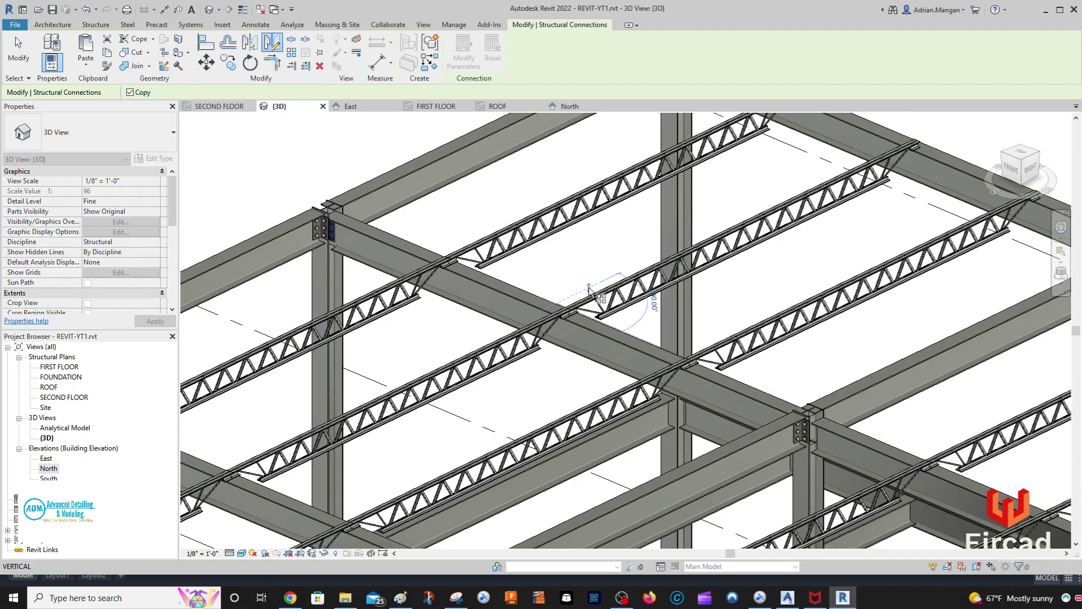
pyautogui.click(640, 262)
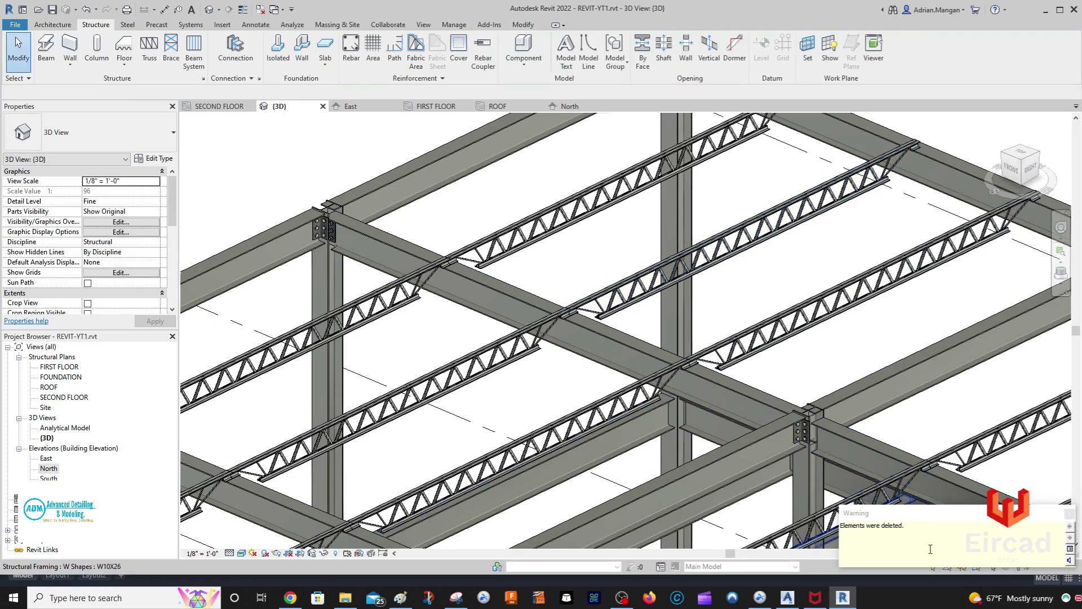
pyautogui.click(1070, 513)
# Retry mirroring the shear plate with the Copy option, drawing a new reflection axis near the middle of the girder
pyautogui.moveTo(626, 336); pyautogui.dragTo(603, 314, button='middle')
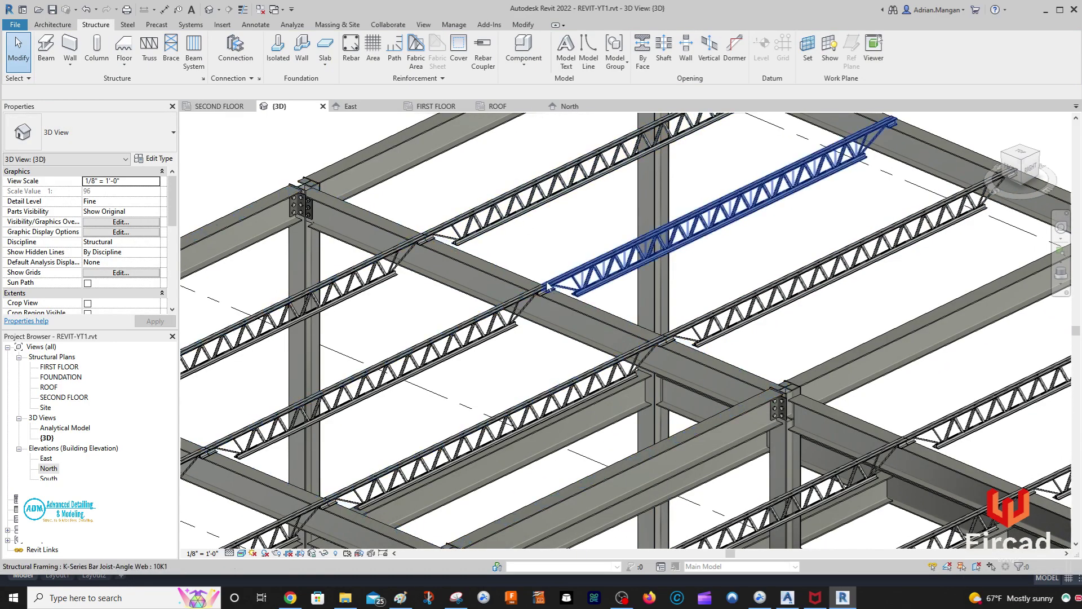
pyautogui.click(312, 211)
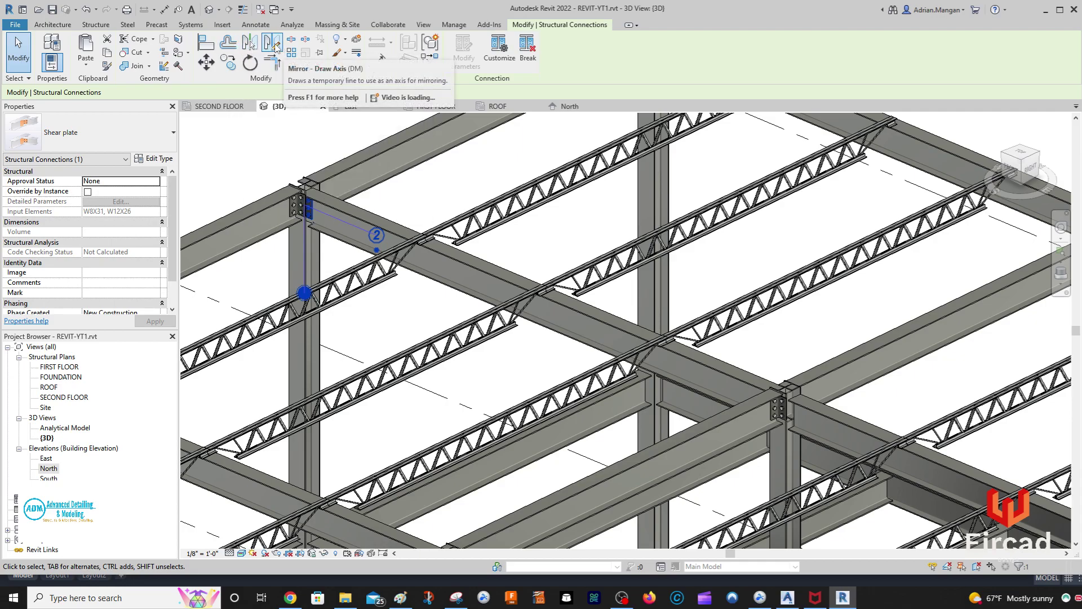
pyautogui.click(265, 47)
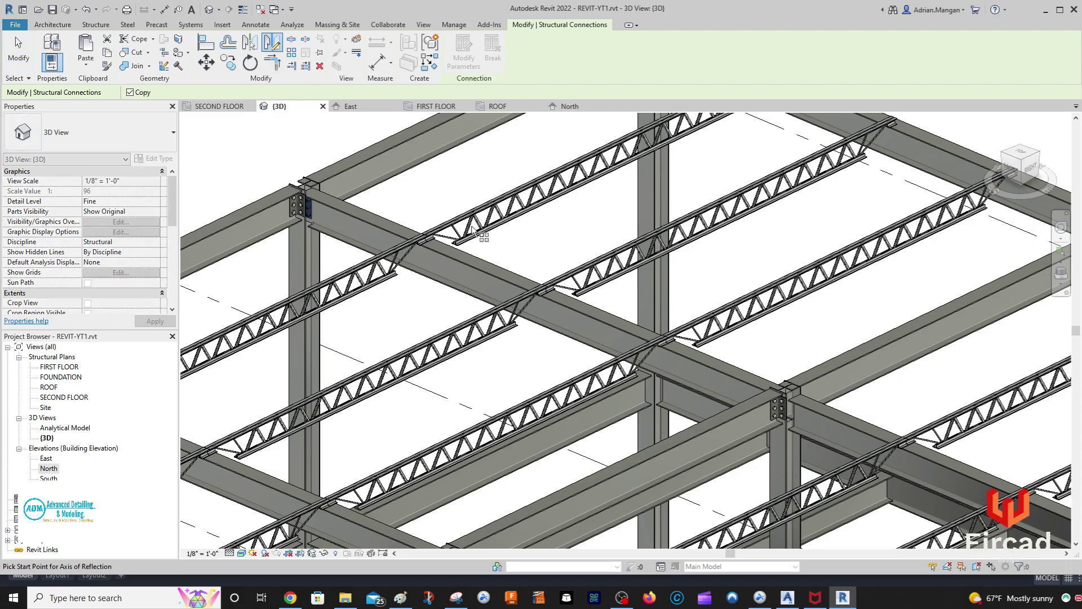
pyautogui.click(500, 280)
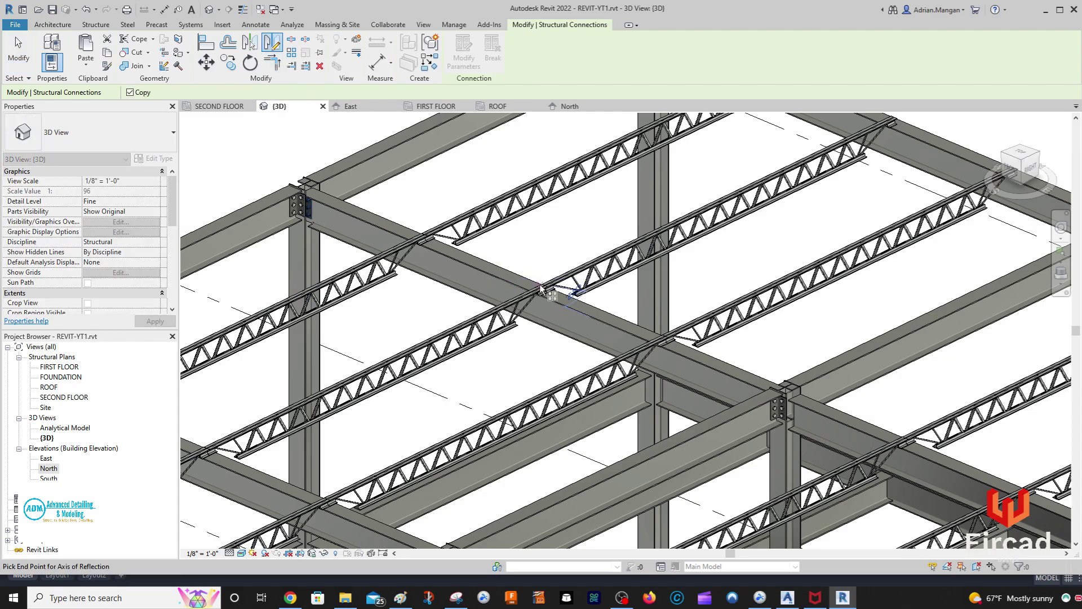
pyautogui.click(581, 289)
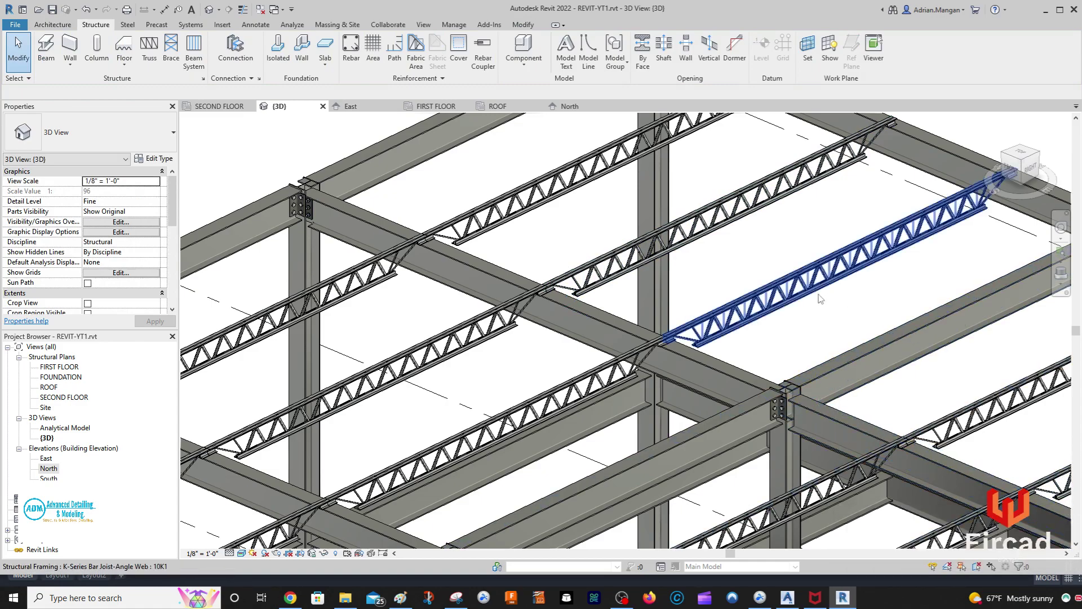
# Examine the copied connections across the roof framing and the whole steel structure from several angles
pyautogui.scroll(2, 743, 348)
pyautogui.scroll(-3, 743, 348)
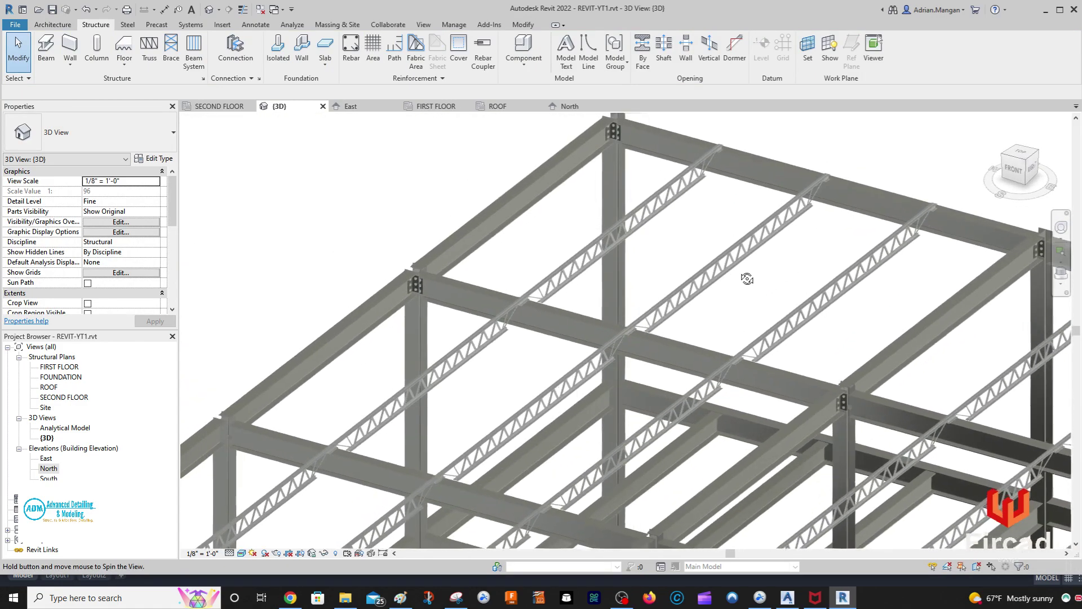
pyautogui.moveTo(727, 253); pyautogui.dragTo(501, 183, button='middle')
pyautogui.scroll(-4, 733, 217)
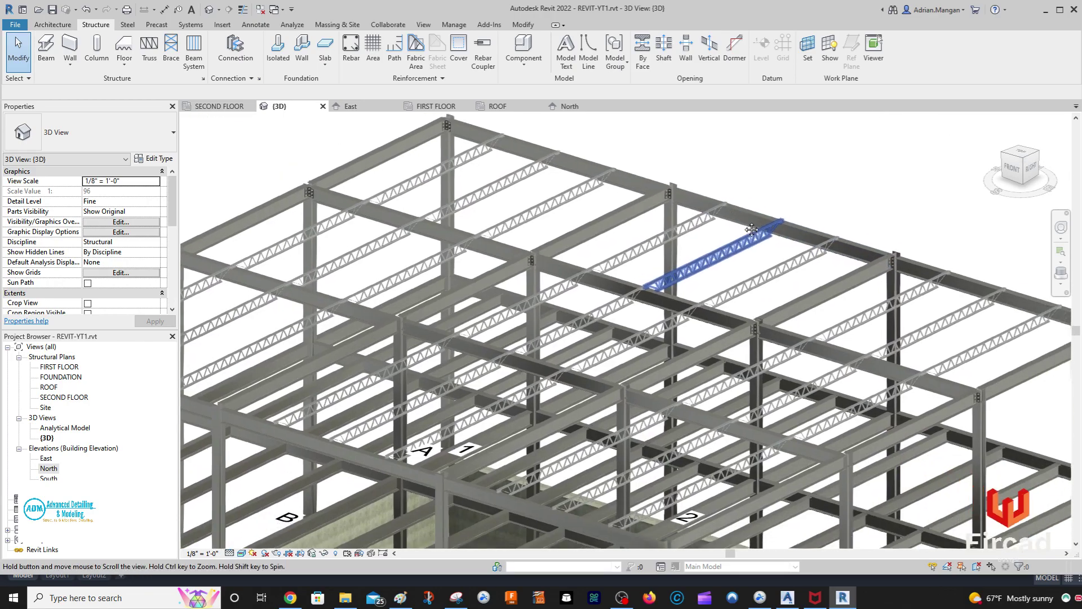
pyautogui.scroll(-5, 733, 217)
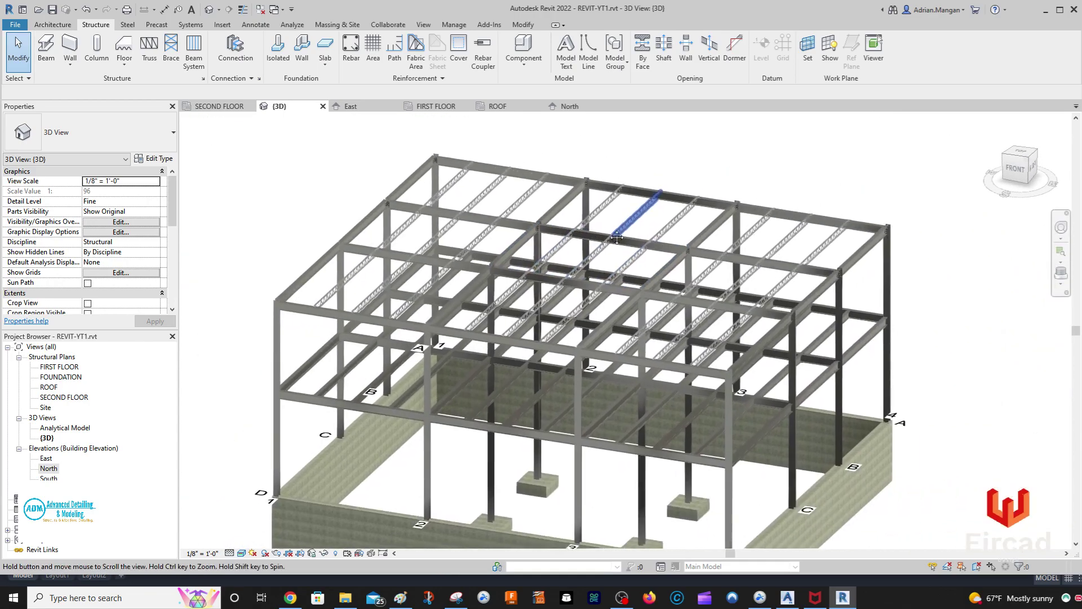
pyautogui.keyDown('shift'); pyautogui.moveTo(599, 233); pyautogui.dragTo(603, 273, button='middle'); pyautogui.keyUp('shift')
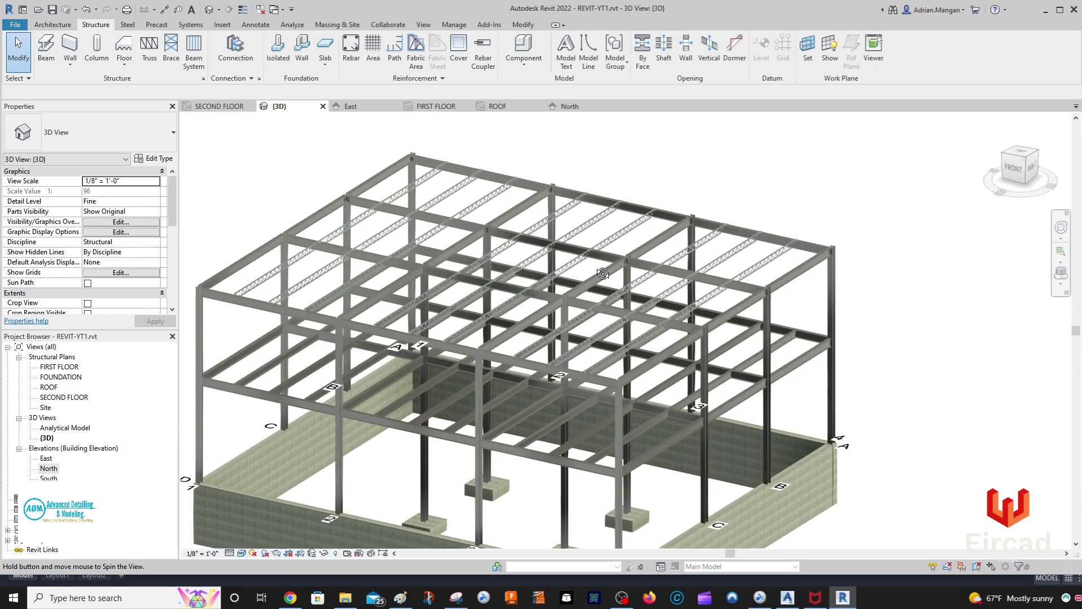
pyautogui.scroll(5, 415, 169)
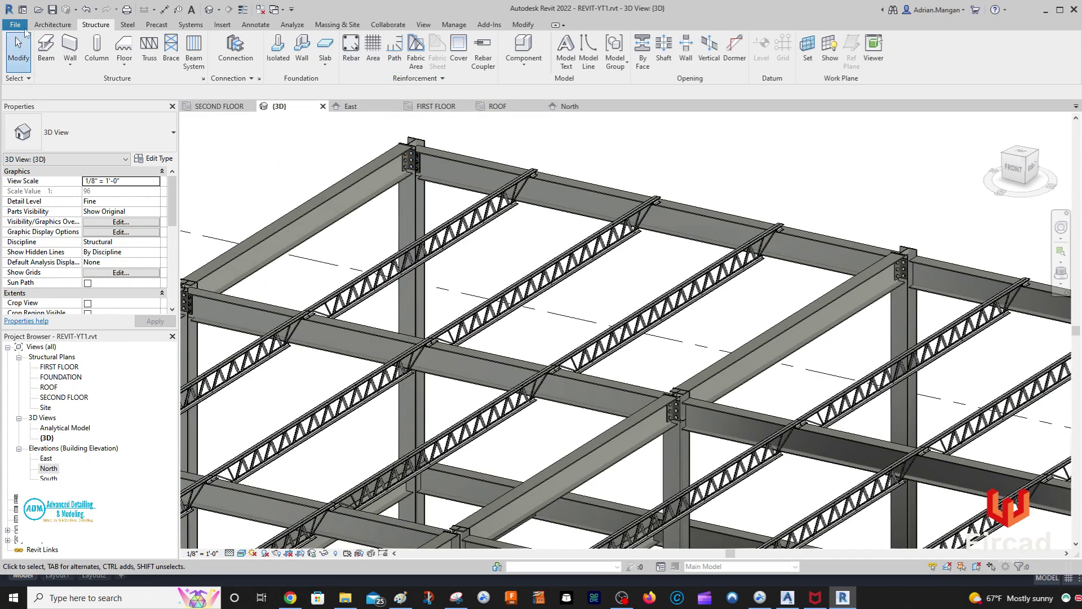
pyautogui.click(127, 25)
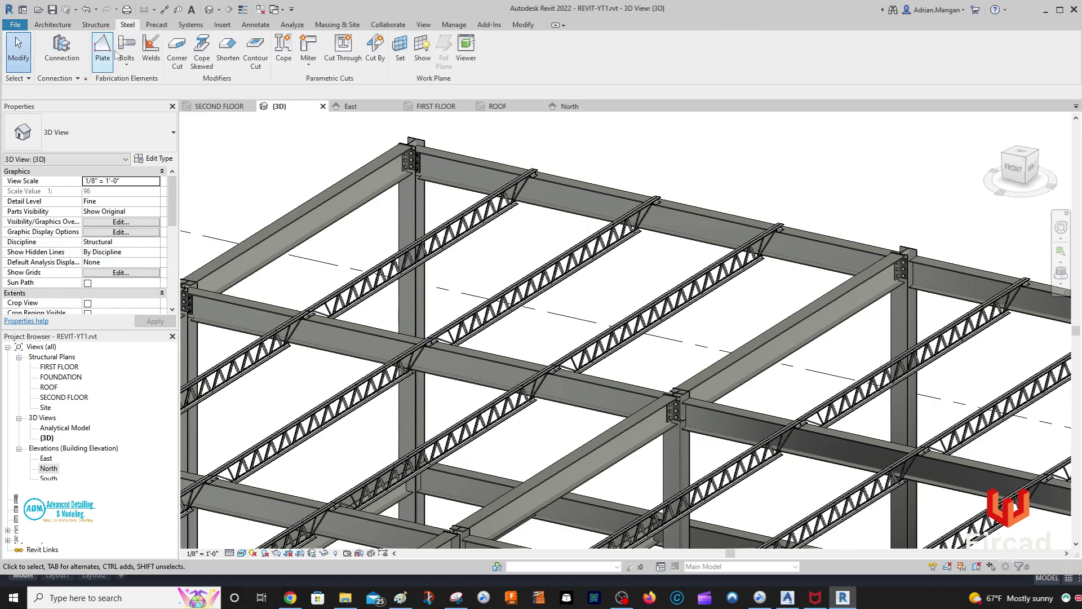
pyautogui.click(101, 27)
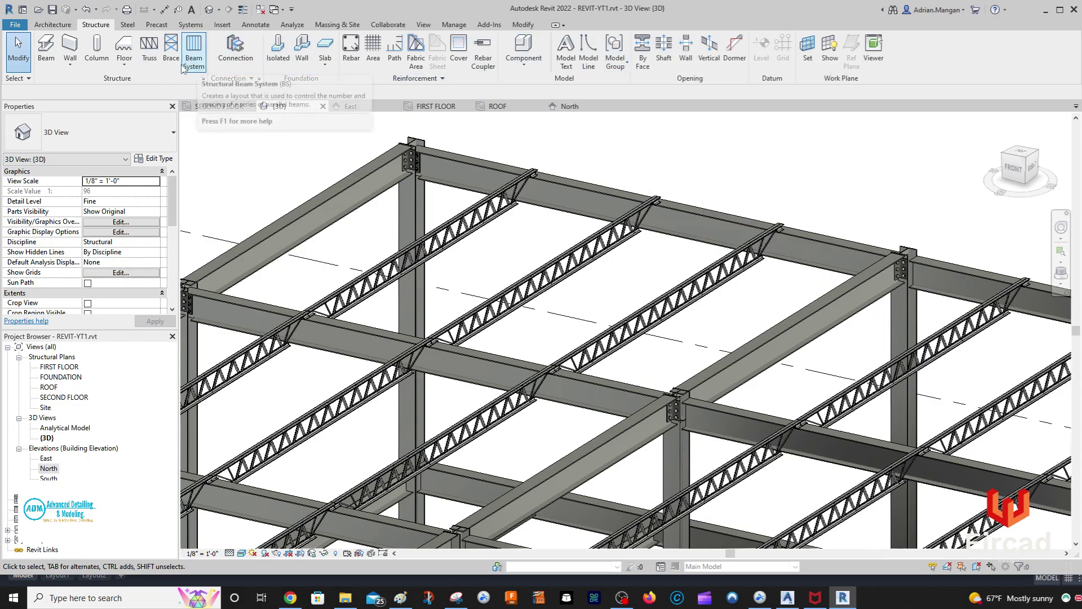
# Propagate the shear plate connection at the roof column joint to all matching beam-to-column joints
pyautogui.moveTo(375, 173); pyautogui.dragTo(709, 127, button='middle')
pyautogui.moveTo(375, 325); pyautogui.dragTo(566, 220, button='middle')
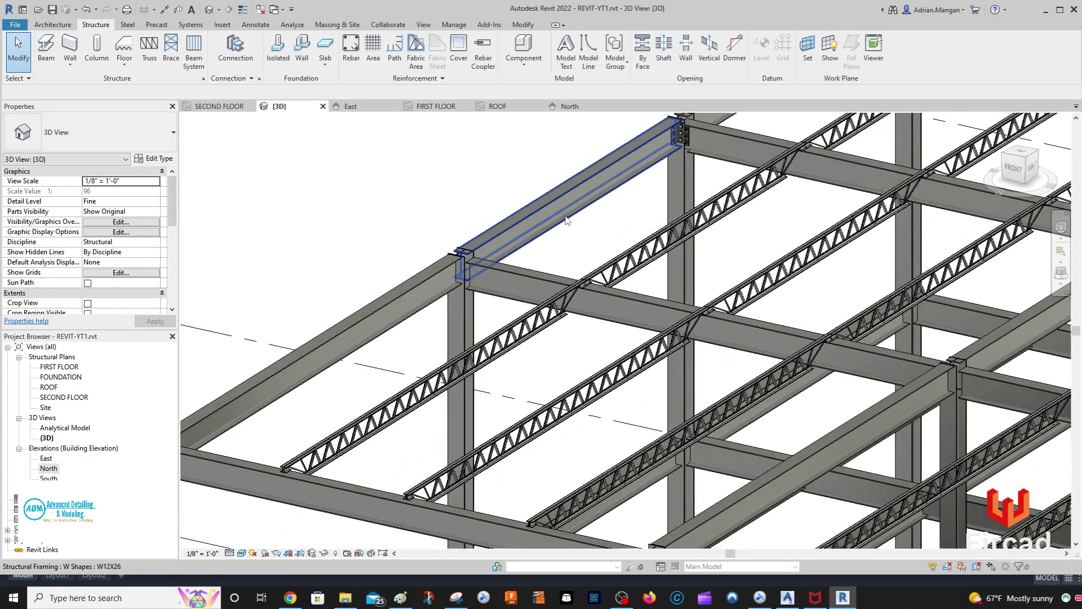
pyautogui.scroll(2, 695, 135)
pyautogui.click(689, 141)
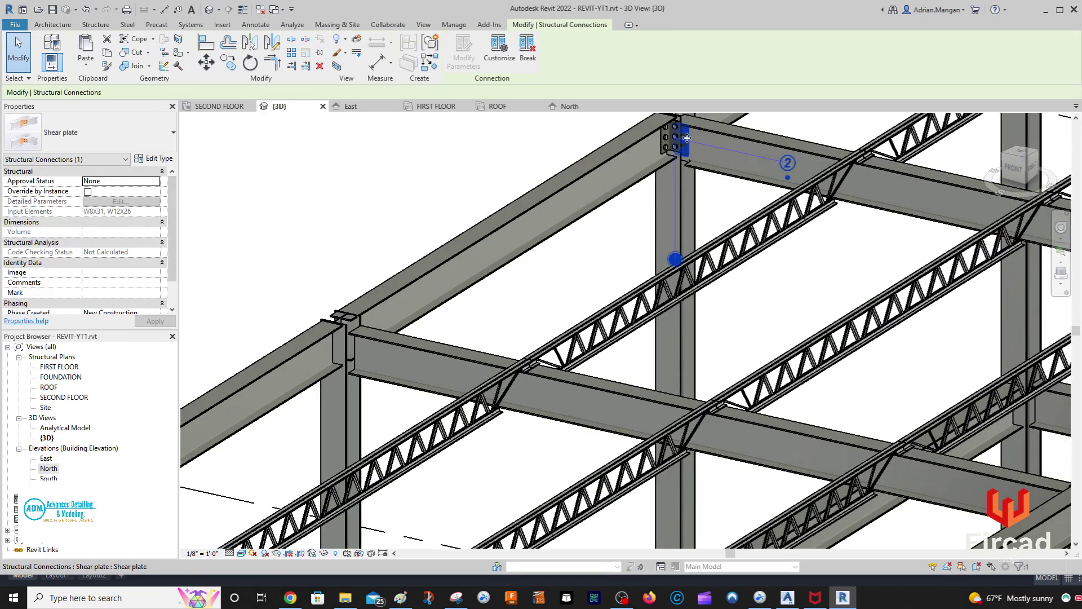
pyautogui.rightClick(689, 142)
pyautogui.click(723, 204)
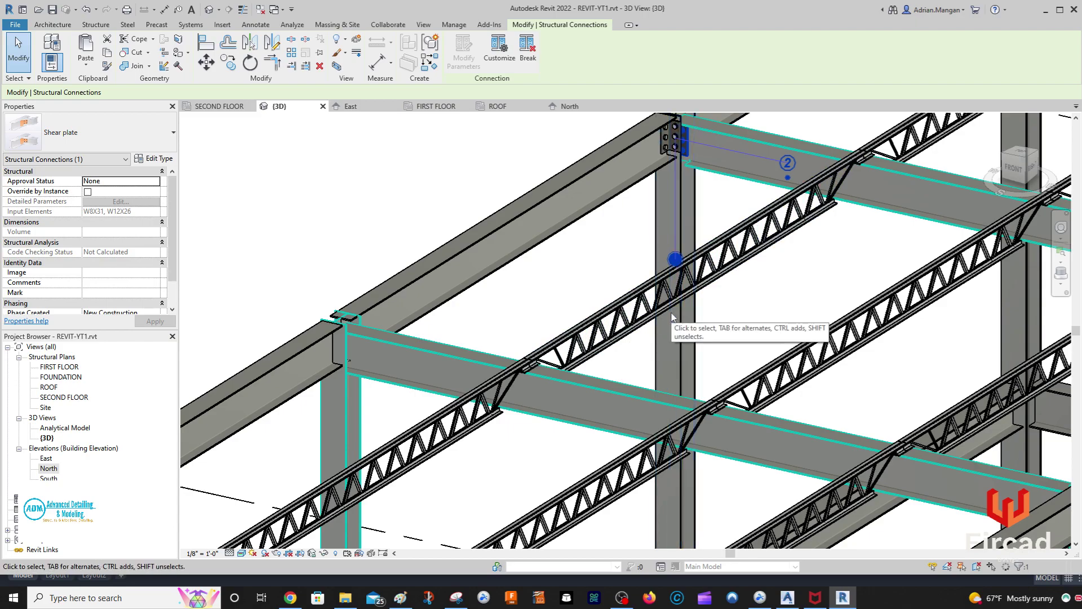
# Examine the propagated shear plates at the roof column joints from both sides of the framing
pyautogui.scroll(-4, 654, 241)
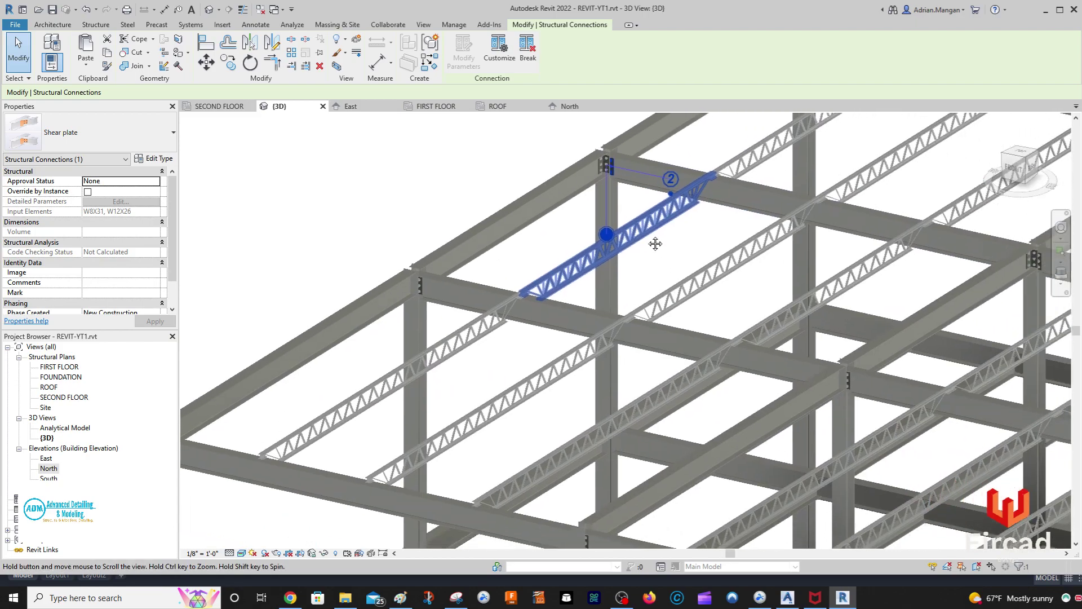
pyautogui.scroll(2, 577, 219)
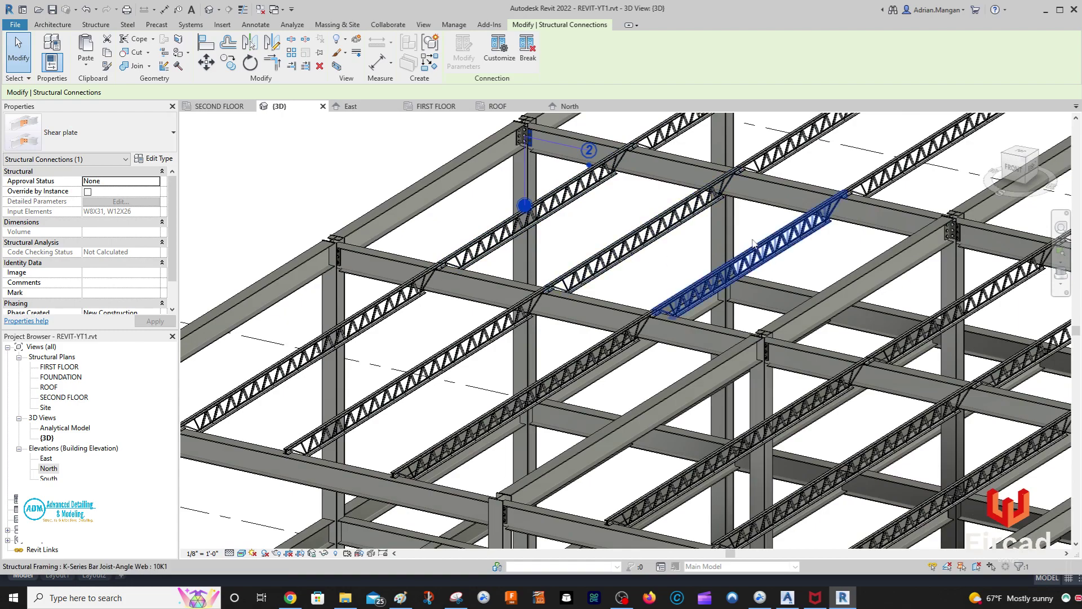
pyautogui.keyDown('shift'); pyautogui.moveTo(756, 237); pyautogui.dragTo(876, 313, button='middle'); pyautogui.keyUp('shift')
pyautogui.scroll(3, 884, 323)
pyautogui.scroll(2, 877, 251)
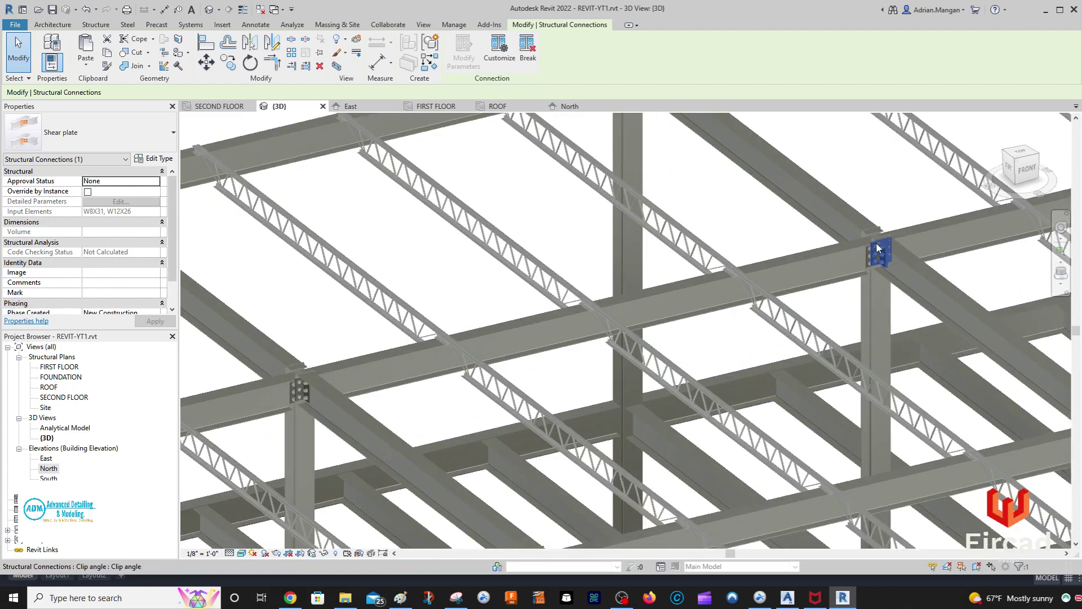
pyautogui.scroll(2, 877, 248)
pyautogui.keyDown('shift'); pyautogui.moveTo(888, 251); pyautogui.dragTo(621, 95, button='middle'); pyautogui.keyUp('shift')
pyautogui.scroll(-5, 791, 389)
pyautogui.scroll(-3, 577, 293)
pyautogui.scroll(4, 654, 257)
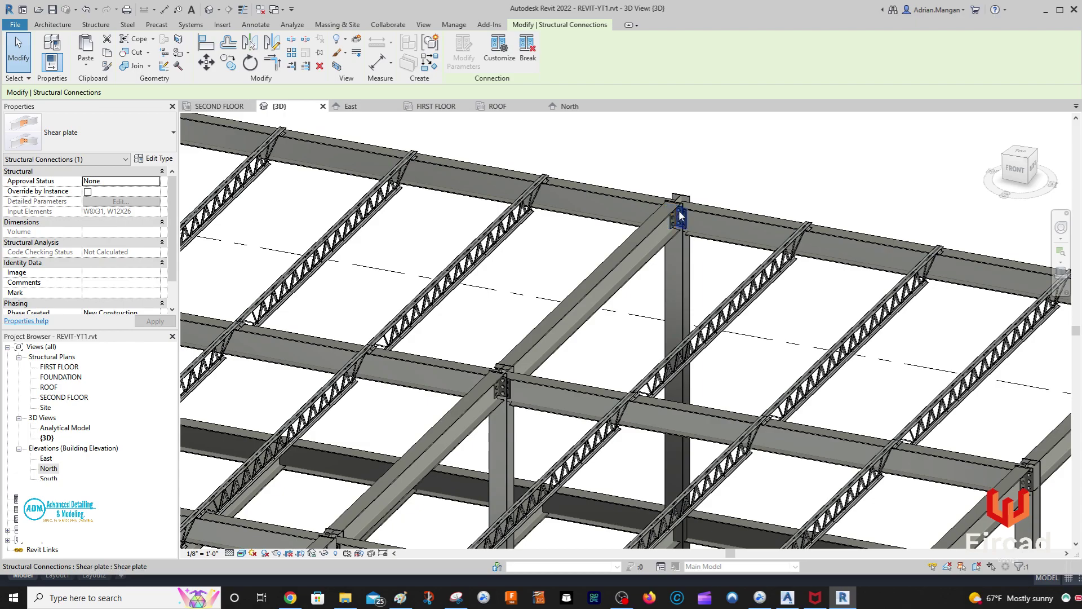
# Propagate the clip angle connection at the roof perimeter column to all matching joints
pyautogui.scroll(2, 679, 214)
pyautogui.click(672, 217)
pyautogui.rightClick(685, 208)
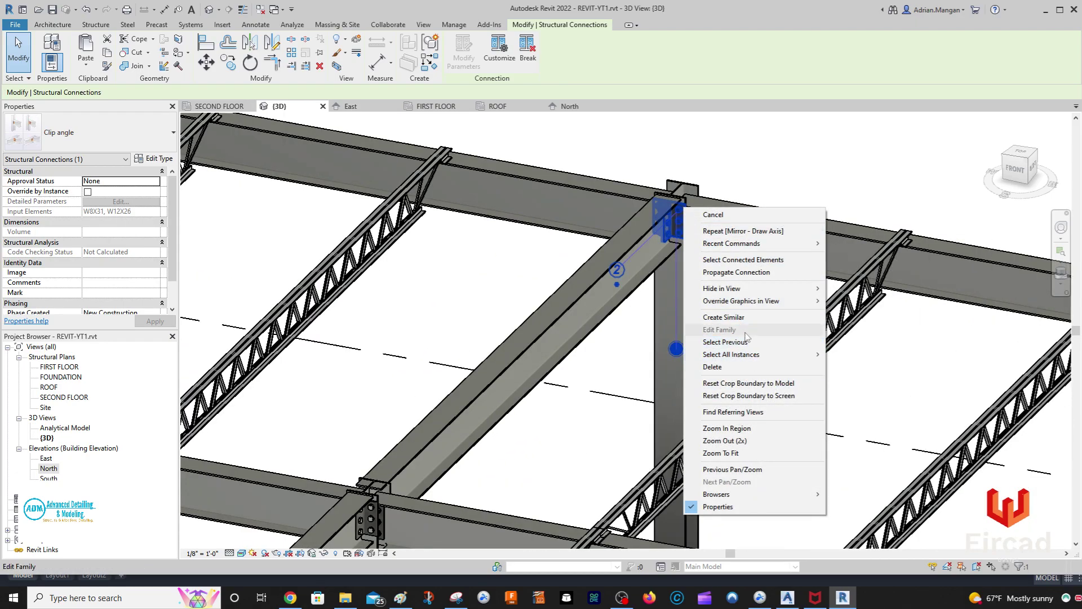
pyautogui.click(757, 274)
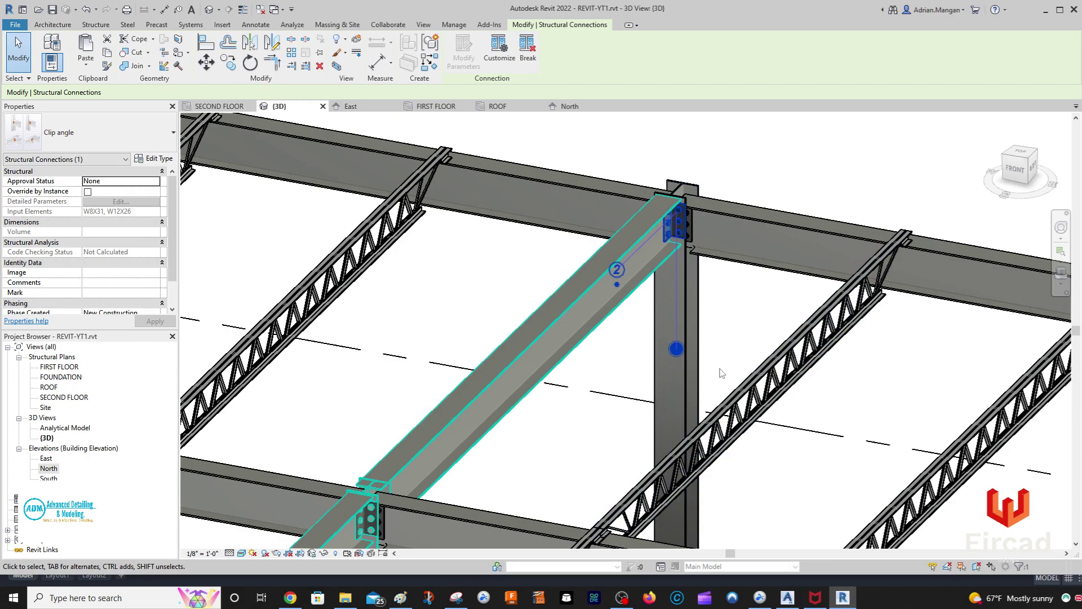
# Inspect the roof and second-floor beam-to-column joints for propagated clip angles
pyautogui.scroll(3, 721, 372)
pyautogui.scroll(-5, 705, 360)
pyautogui.moveTo(641, 366); pyautogui.dragTo(681, 316, button='middle')
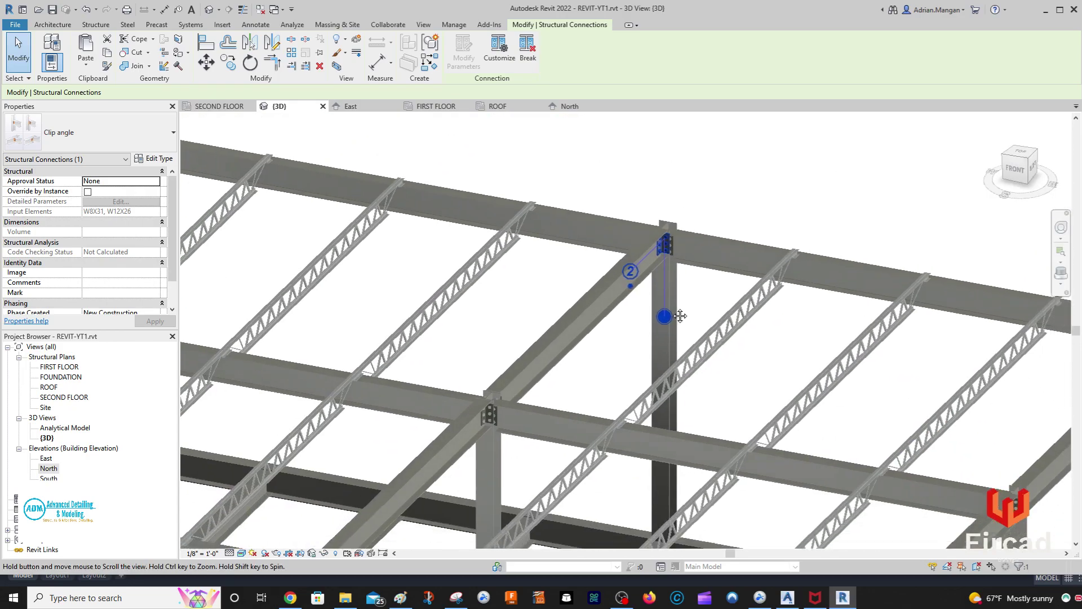
pyautogui.scroll(-3, 681, 316)
pyautogui.scroll(3, 840, 282)
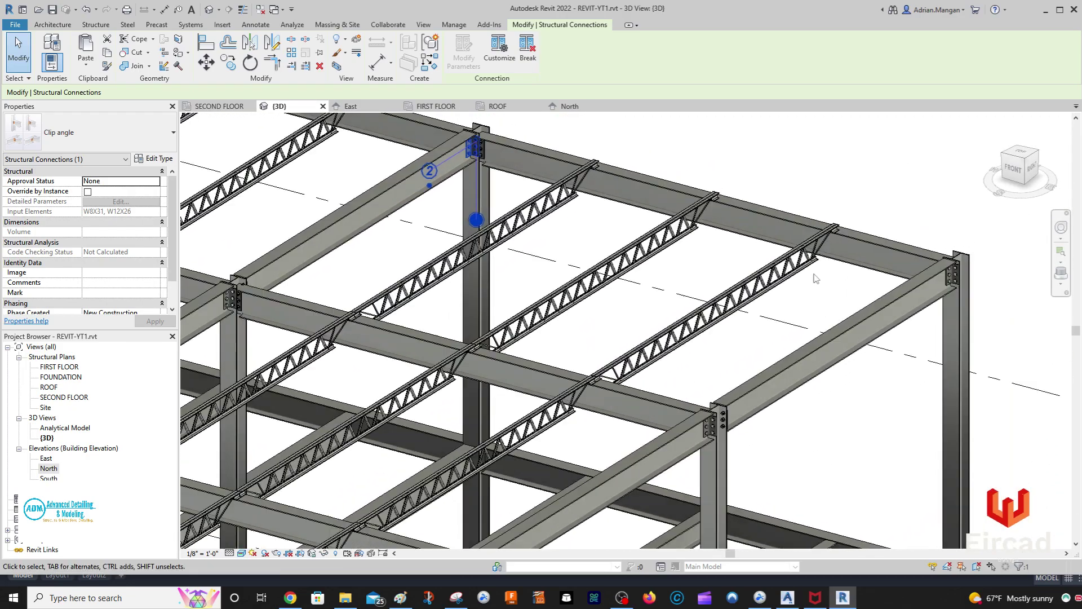
pyautogui.scroll(-3, 816, 278)
pyautogui.scroll(5, 845, 276)
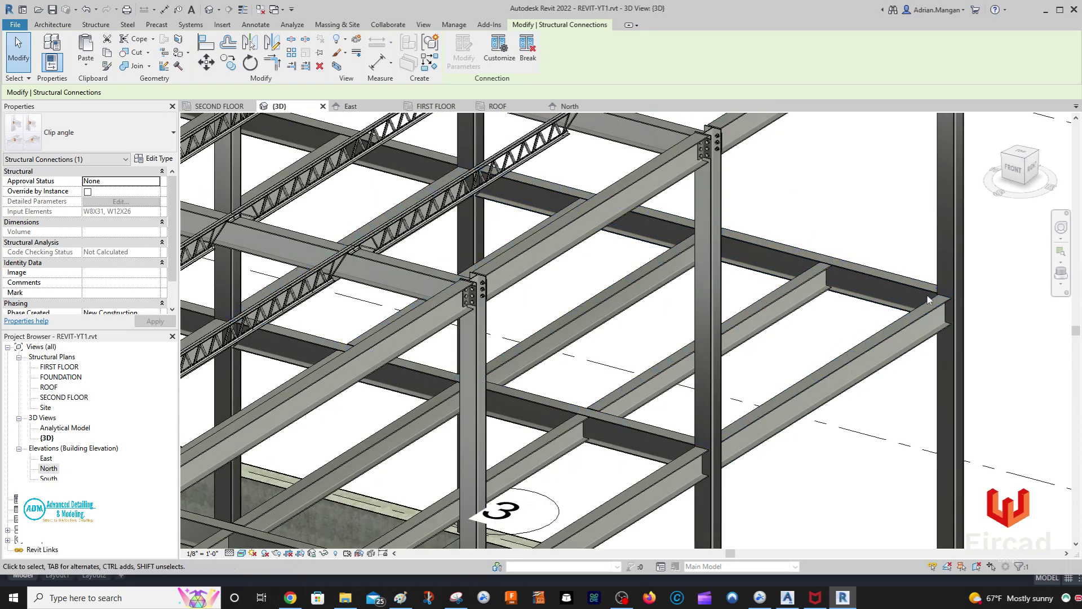
pyautogui.scroll(-3, 929, 299)
# Try to copy the clip angle at the corner column's roof joint down to its second-floor beam joint
pyautogui.scroll(5, 729, 370)
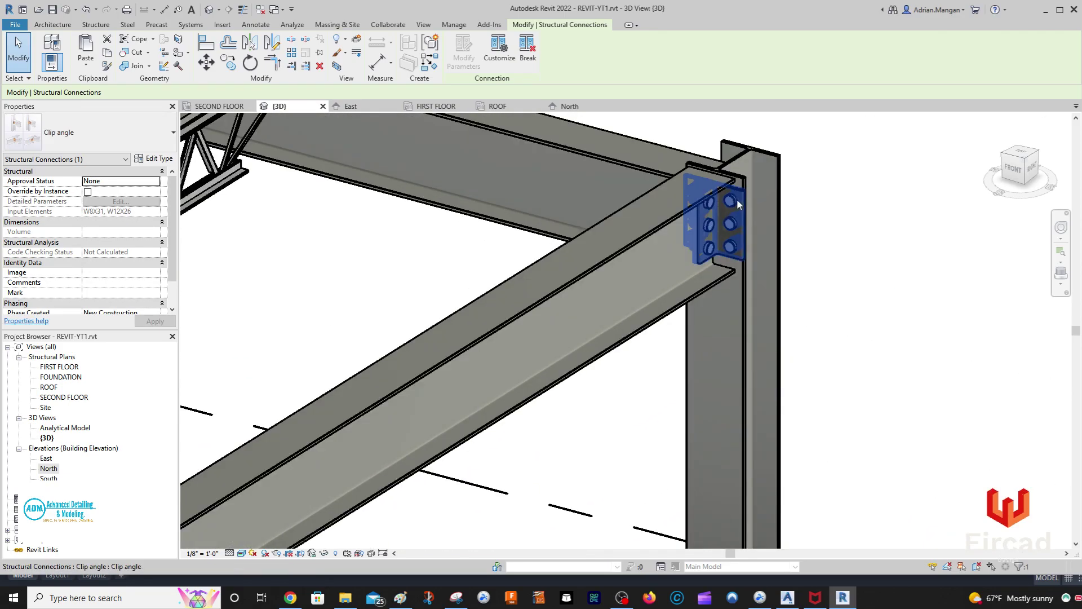
pyautogui.click(738, 203)
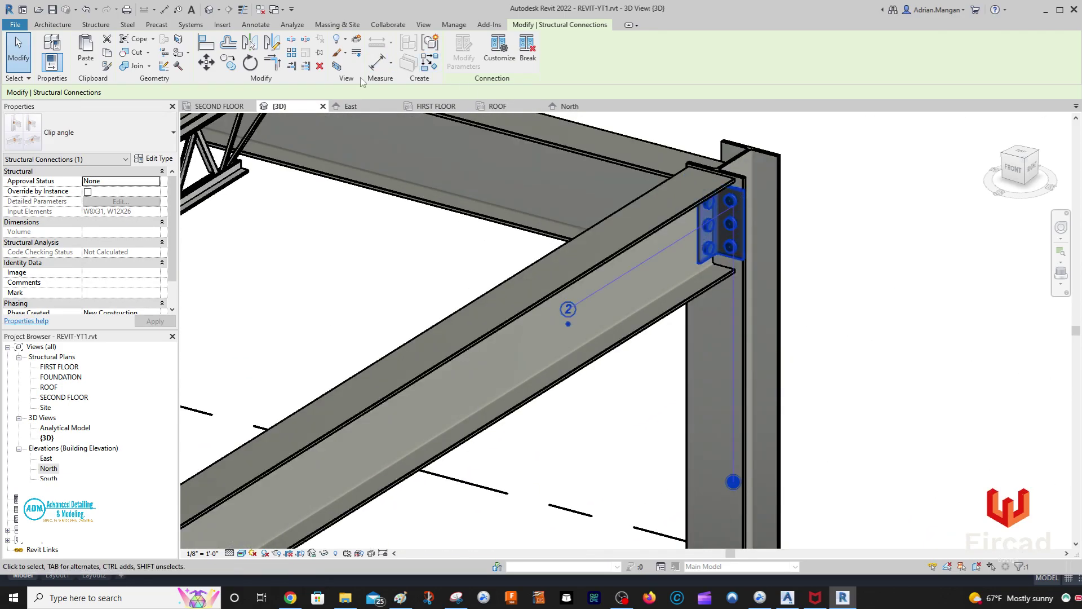
pyautogui.click(228, 62)
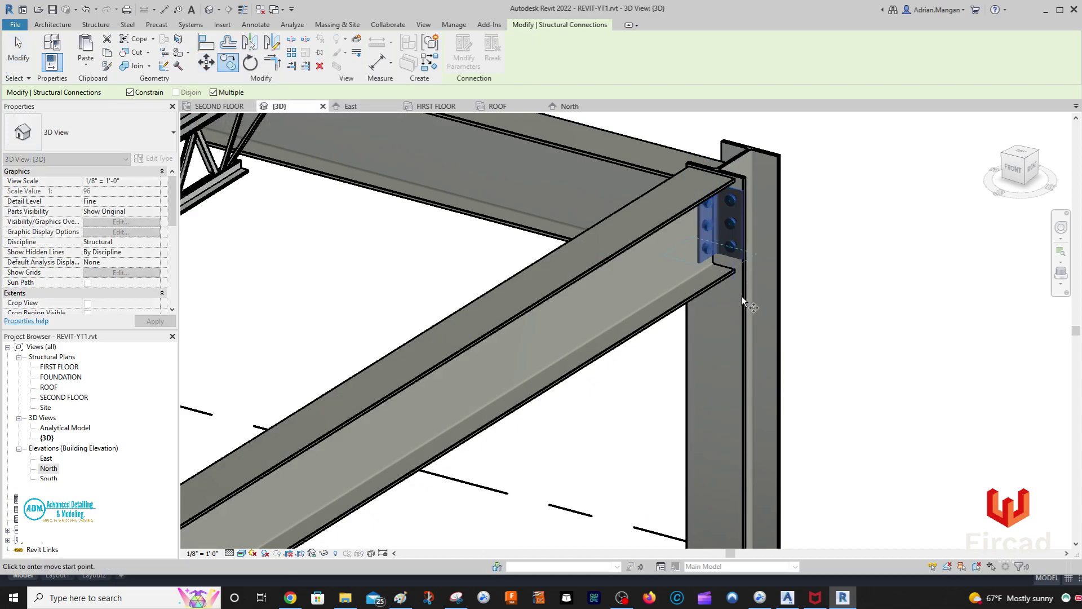
pyautogui.moveTo(755, 304); pyautogui.dragTo(699, 403, button='middle')
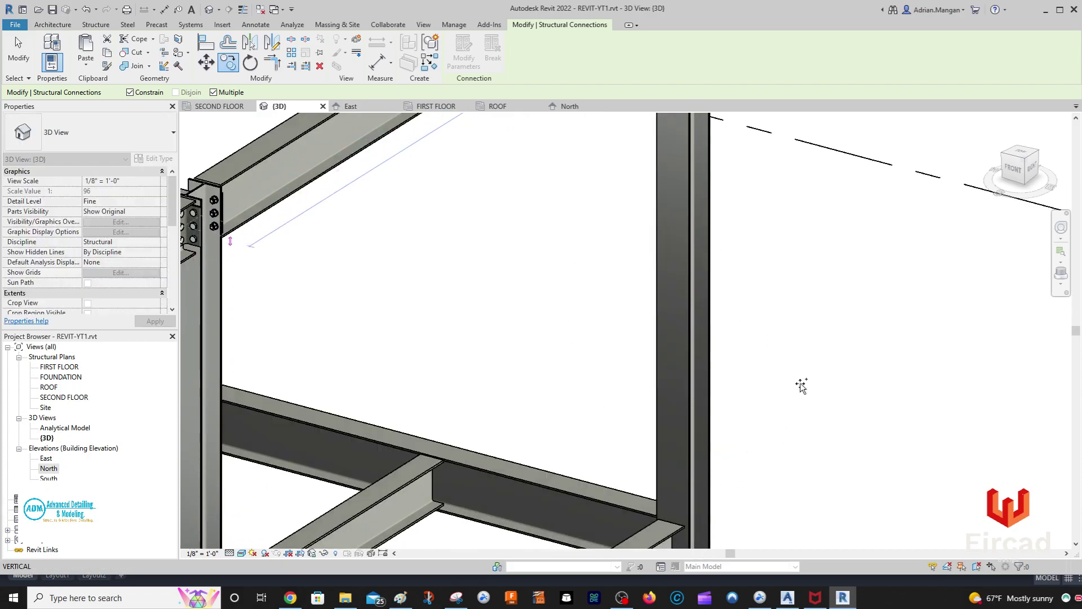
pyautogui.scroll(-3, 801, 385)
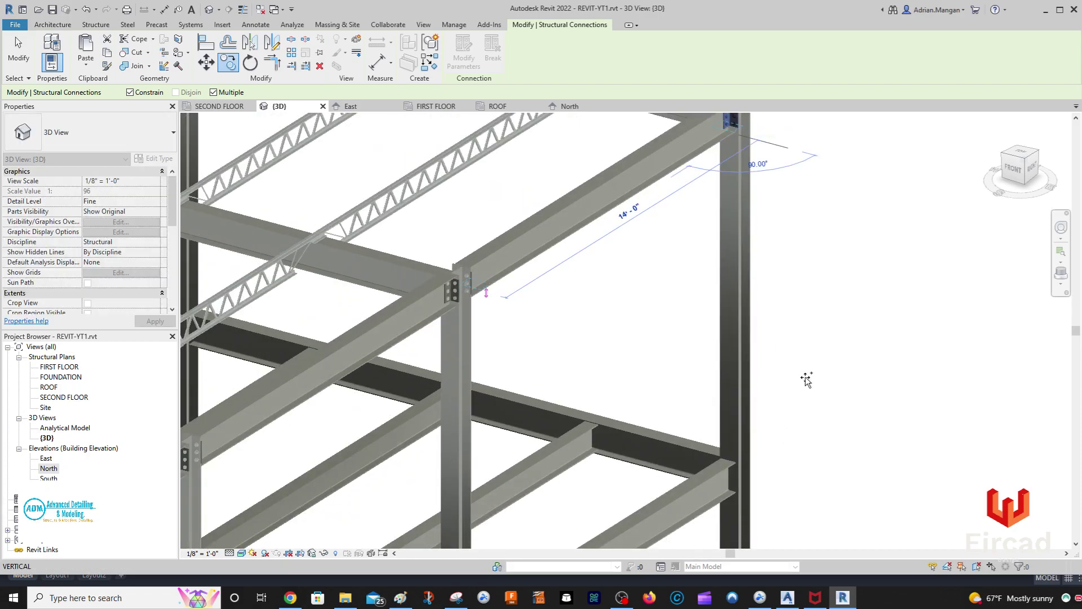
pyautogui.click(741, 475)
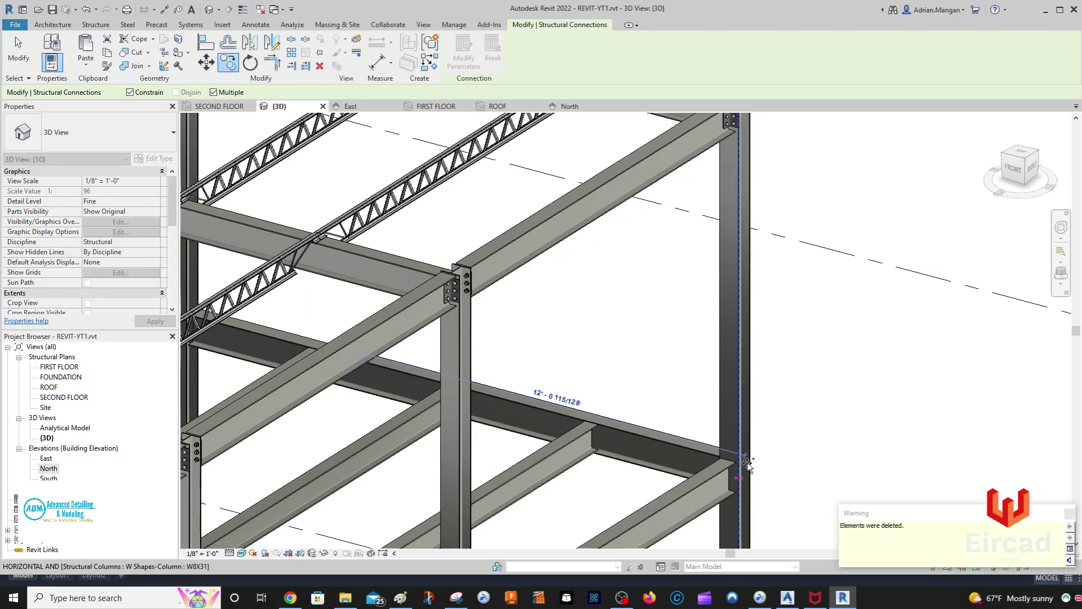
pyautogui.press('Escape')
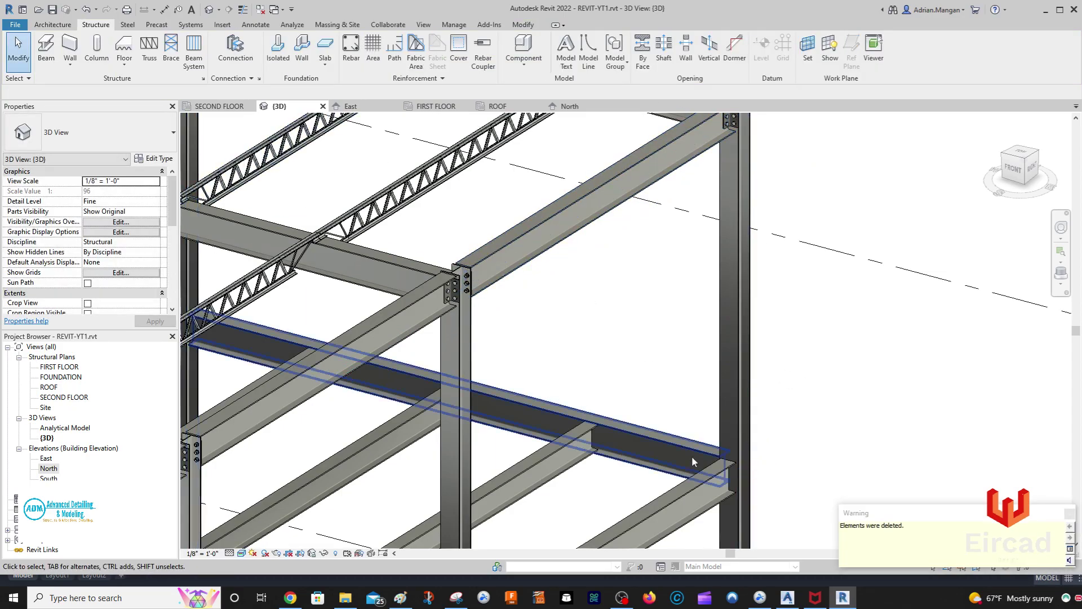
# Connect the corner column and its second-floor beam with a structural connection of type Clip angle
pyautogui.click(727, 535)
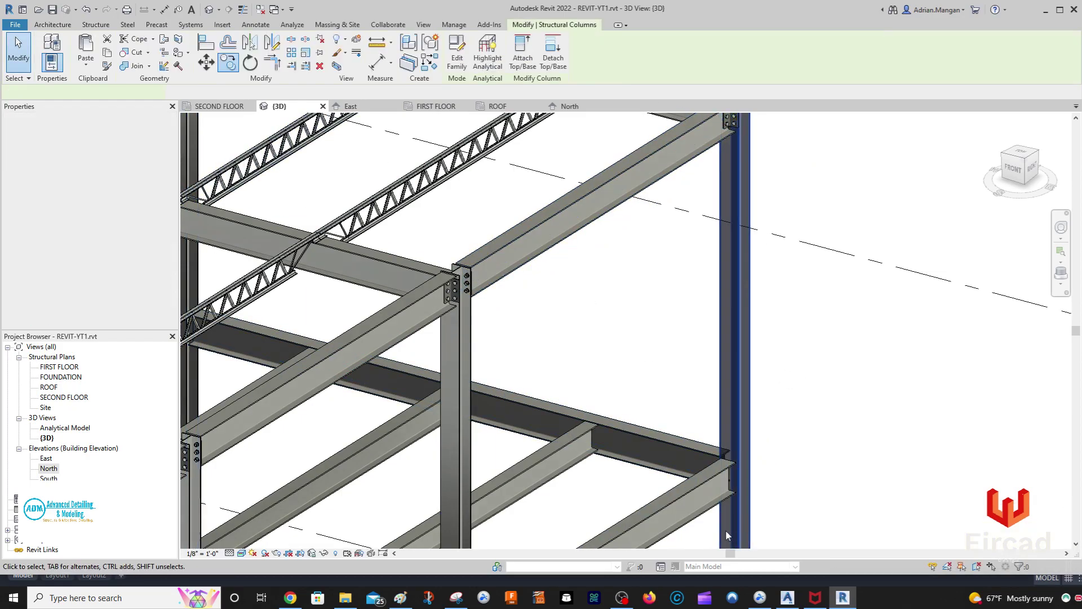
pyautogui.keyDown('ctrl'); pyautogui.click(697, 520); pyautogui.keyUp('ctrl')
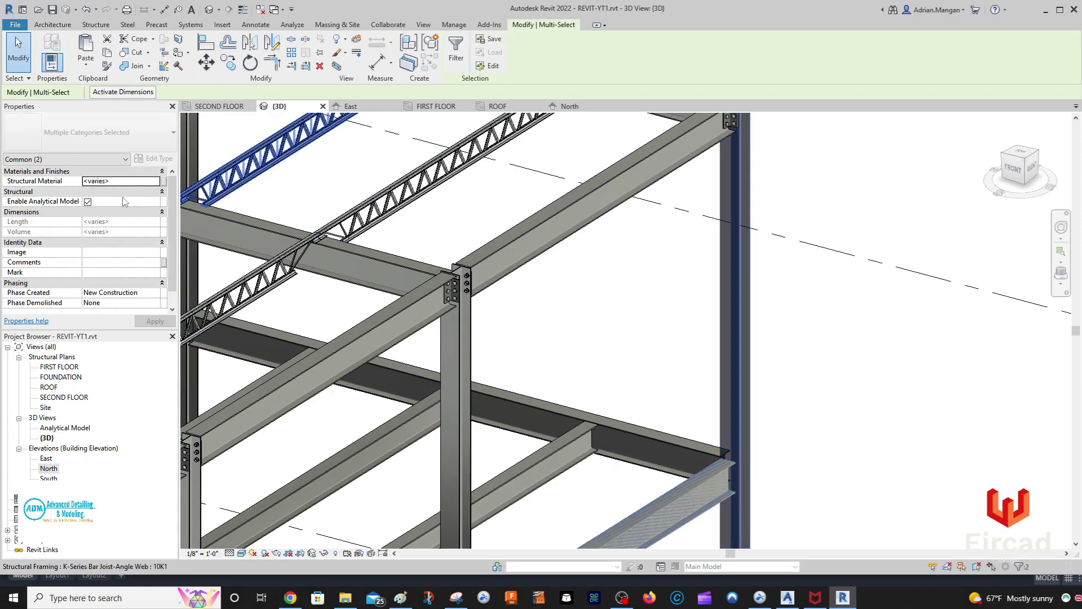
pyautogui.click(96, 27)
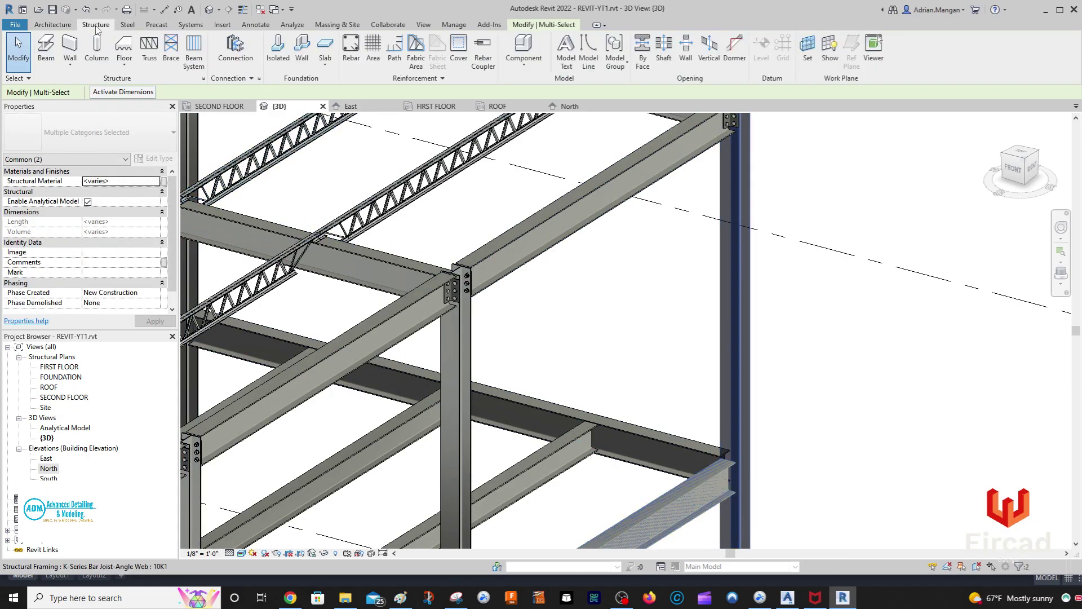
pyautogui.click(235, 51)
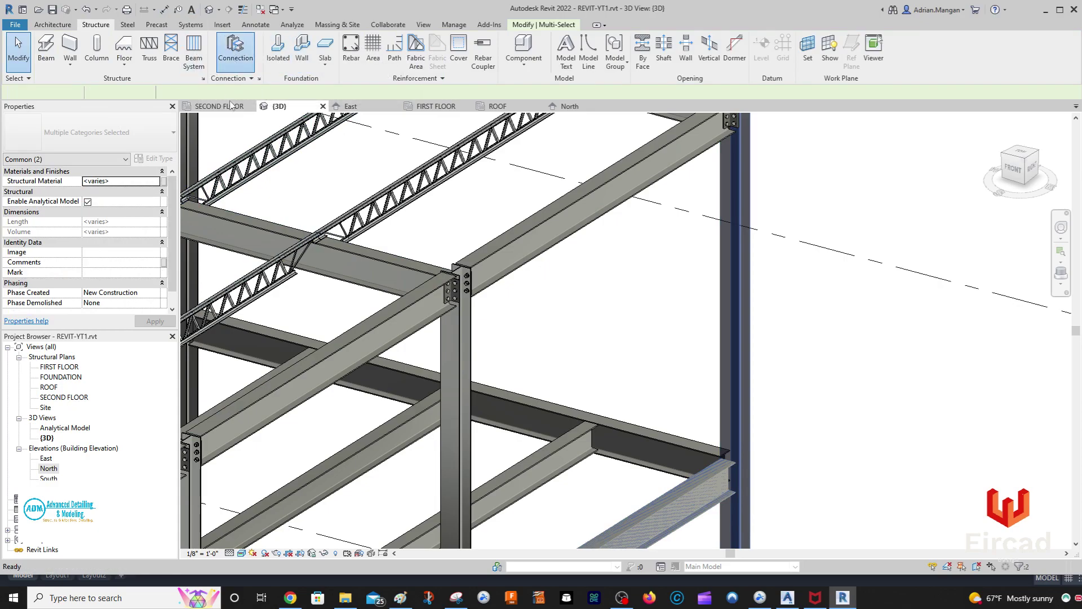
pyautogui.click(90, 133)
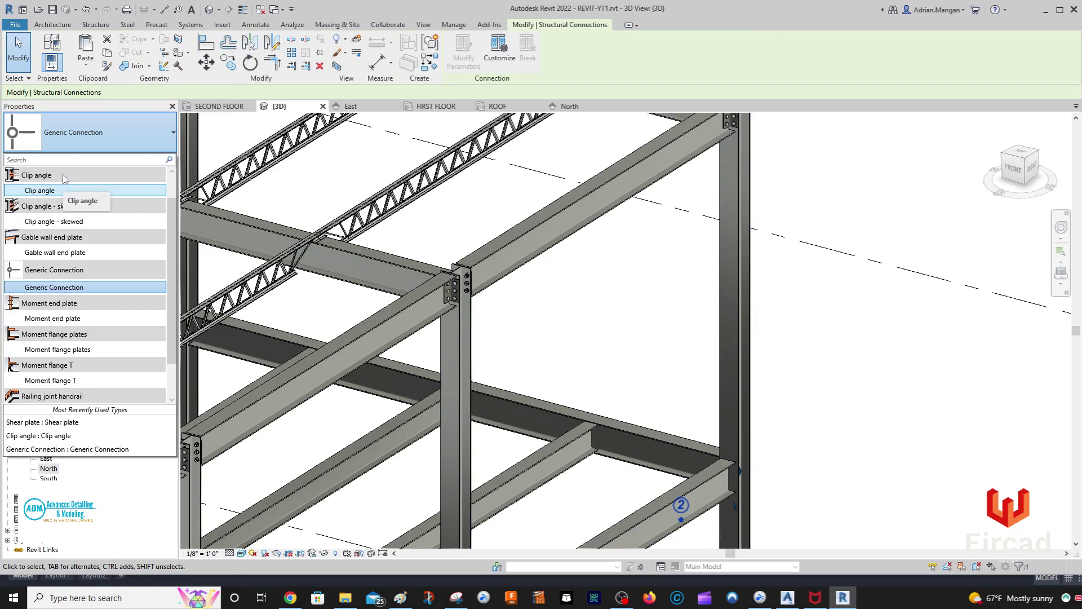
pyautogui.click(62, 190)
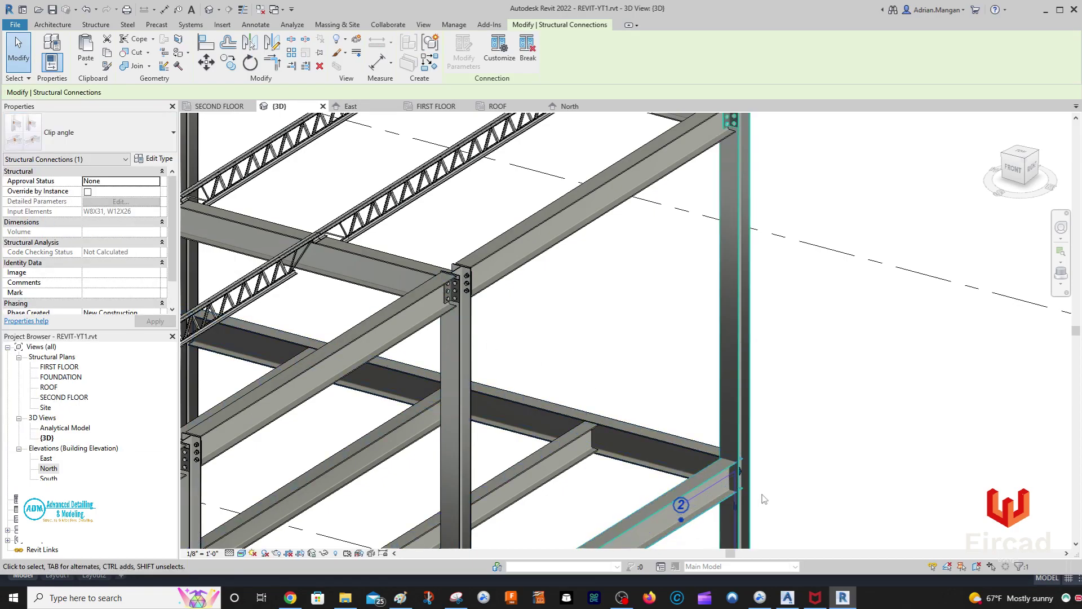
pyautogui.scroll(2, 756, 494)
pyautogui.scroll(5, 756, 495)
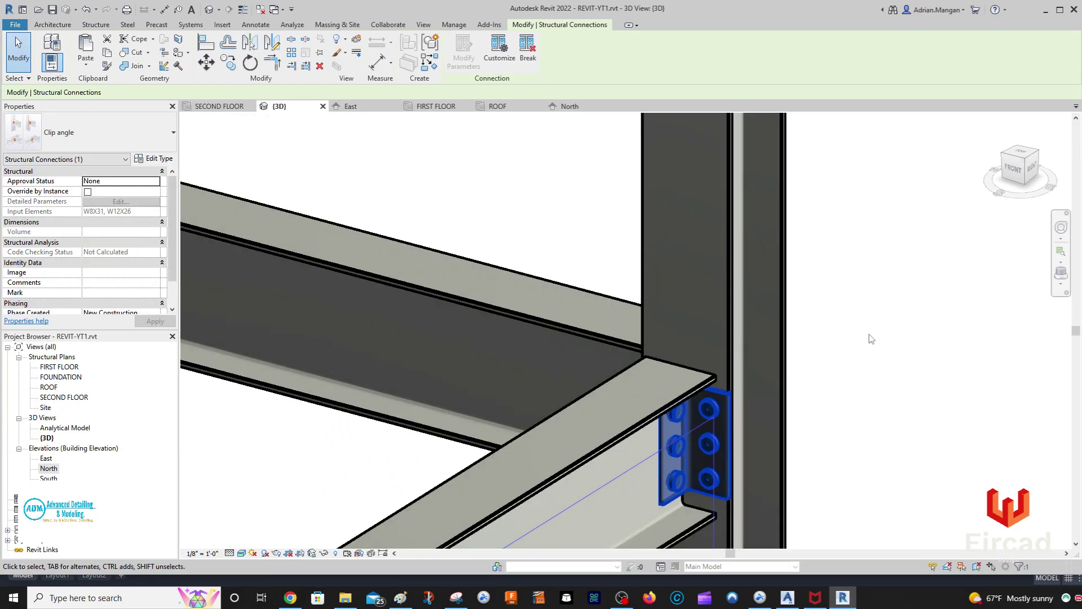
pyautogui.press('Escape')
pyautogui.moveTo(881, 346); pyautogui.dragTo(806, 380, button='middle')
pyautogui.scroll(-3, 806, 380)
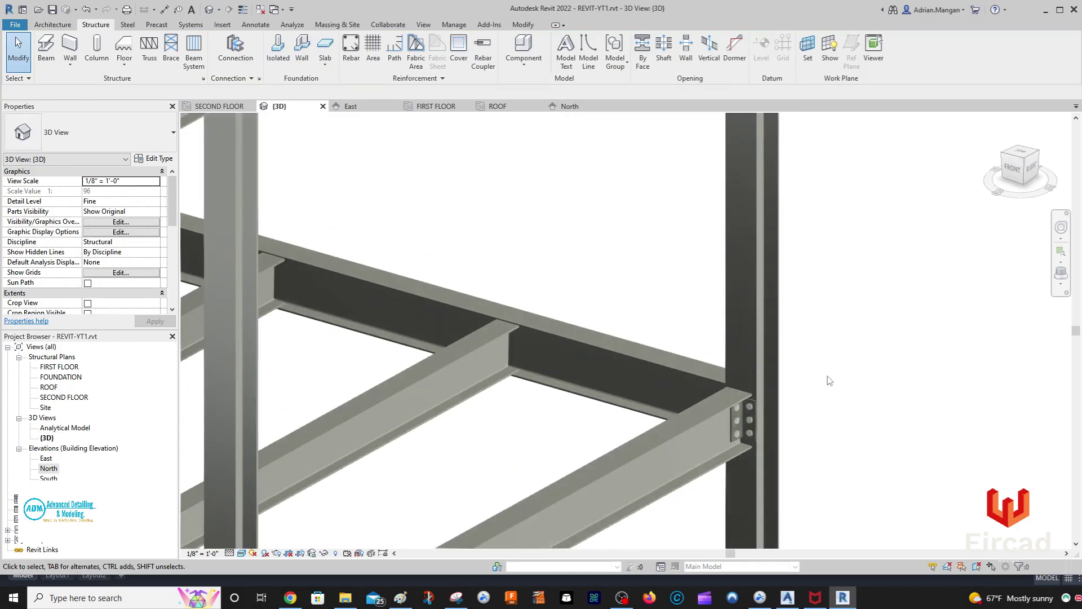
pyautogui.click(754, 406)
pyautogui.scroll(-3, 754, 405)
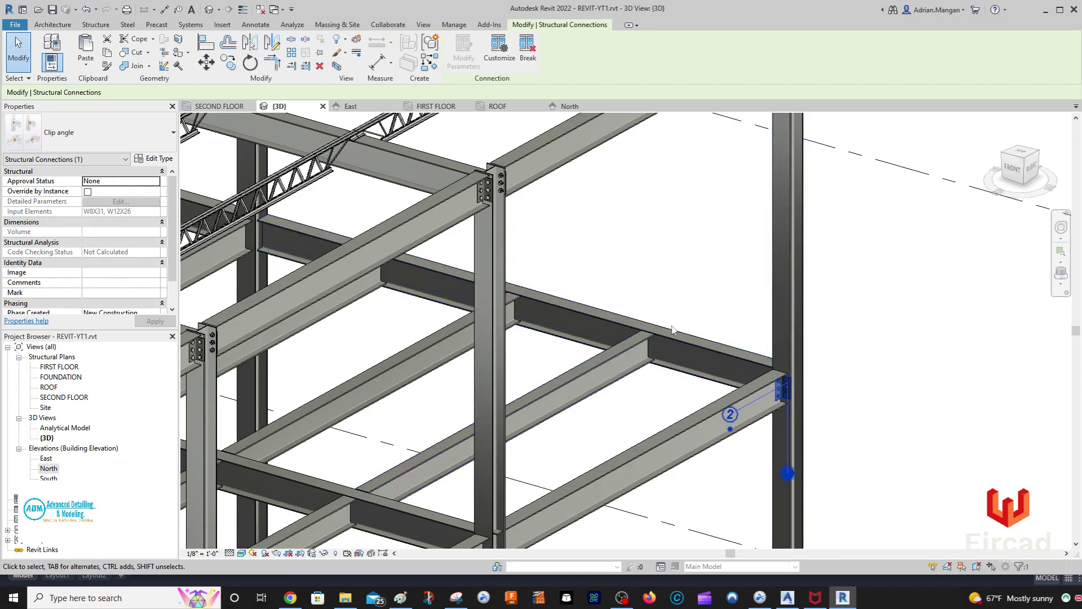
pyautogui.press('Escape')
# Connect the second-floor W12X26 girder and the intermediate W10X26 beam with a structural connection of type Clip angle
pyautogui.scroll(4, 660, 332)
pyautogui.scroll(5, 663, 333)
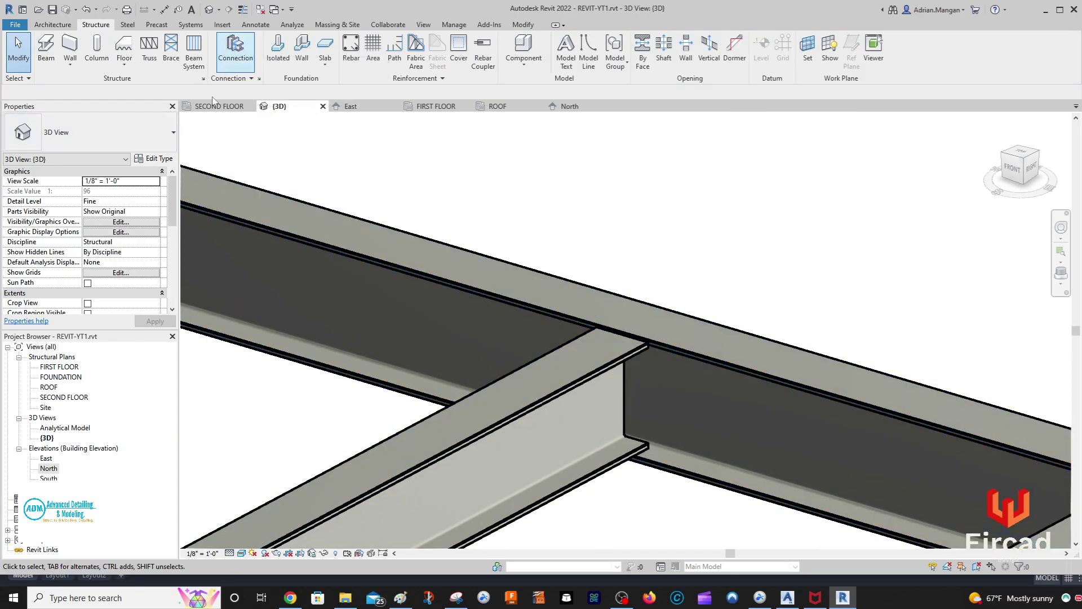
pyautogui.click(727, 369)
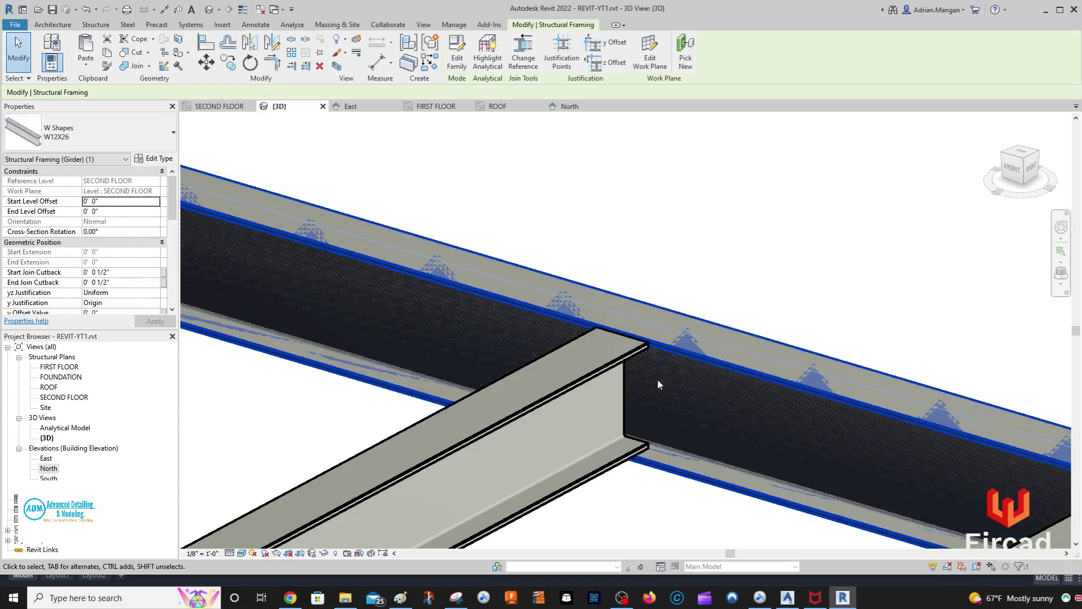
pyautogui.keyDown('ctrl'); pyautogui.click(609, 364); pyautogui.keyUp('ctrl')
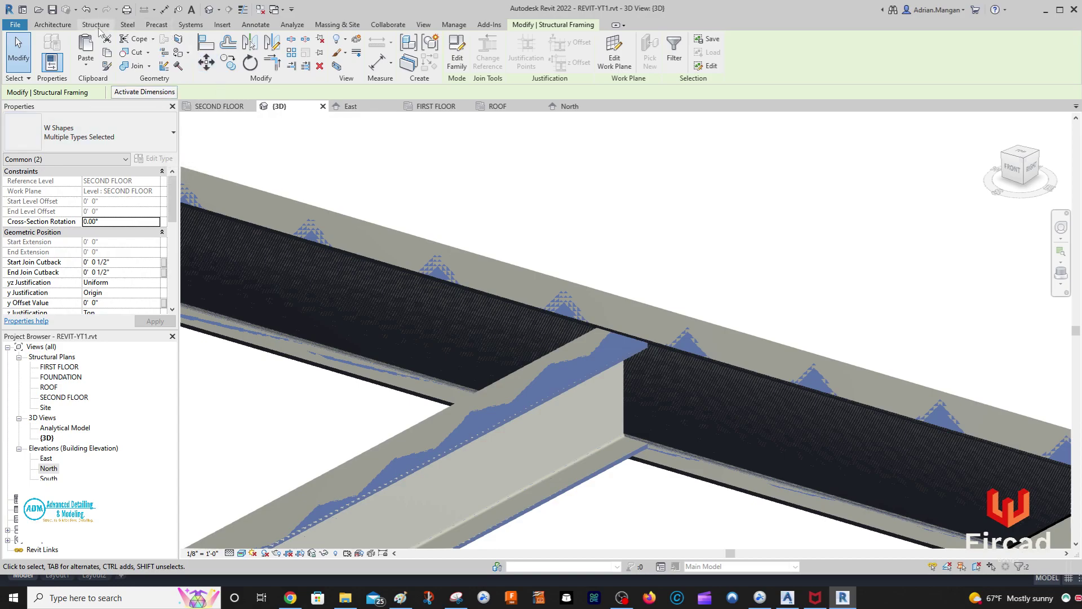
pyautogui.click(95, 24)
pyautogui.click(236, 48)
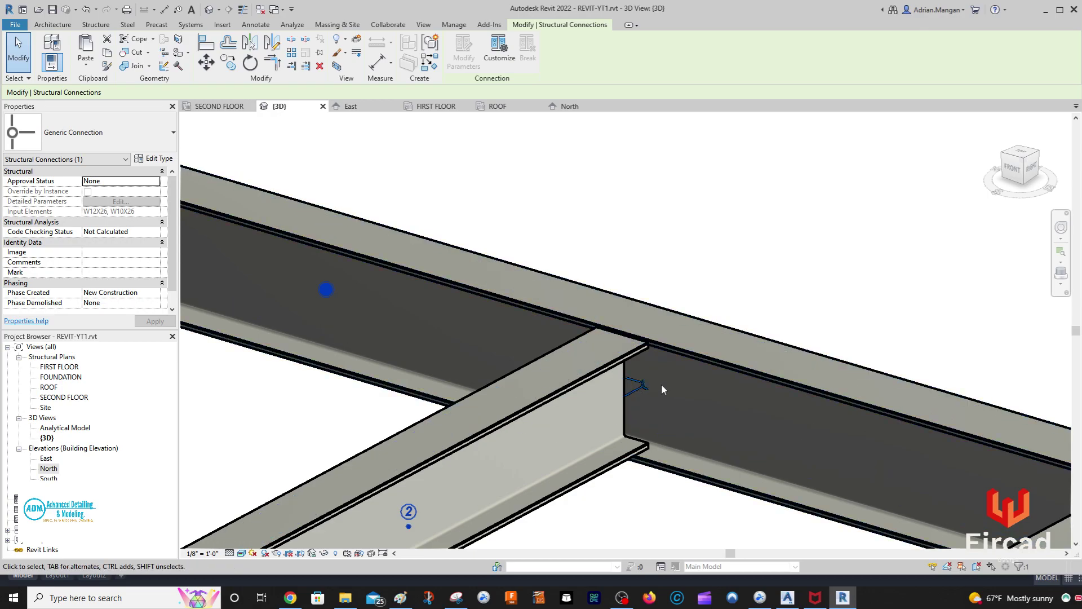
pyautogui.click(148, 127)
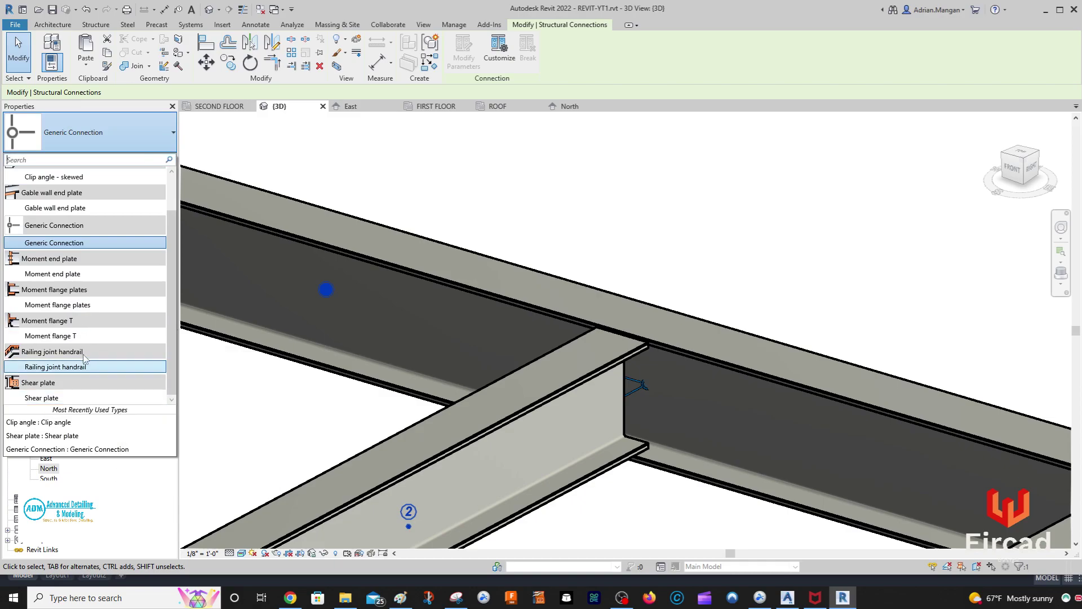
pyautogui.scroll(2, 88, 272)
pyautogui.click(39, 191)
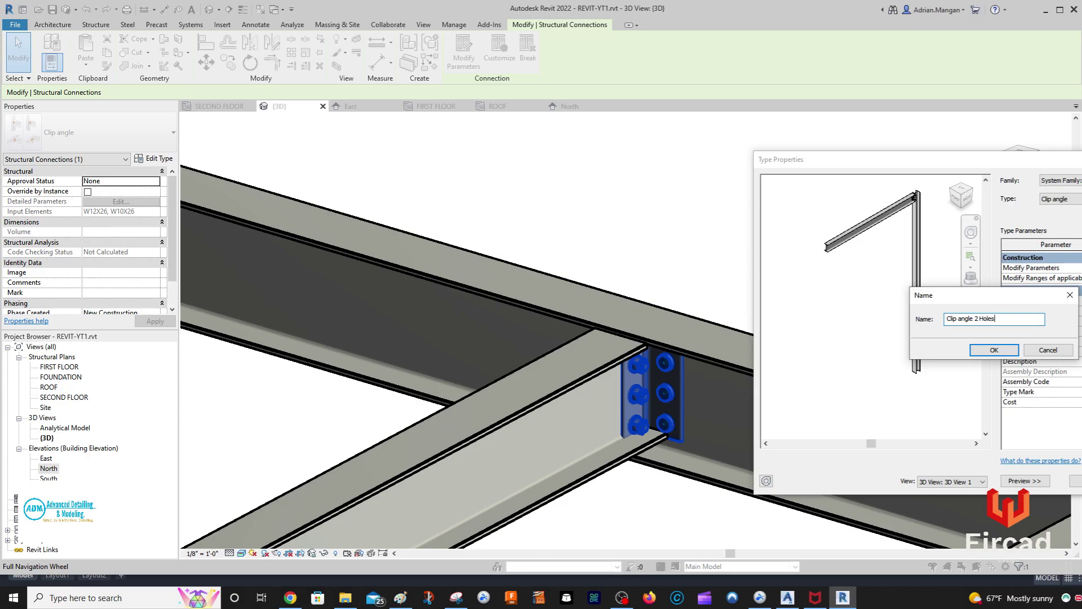
# Duplicate the clip angle type under the name "Clip angle 2 Holes" and open its connection parameters for editing
pyautogui.click(995, 350)
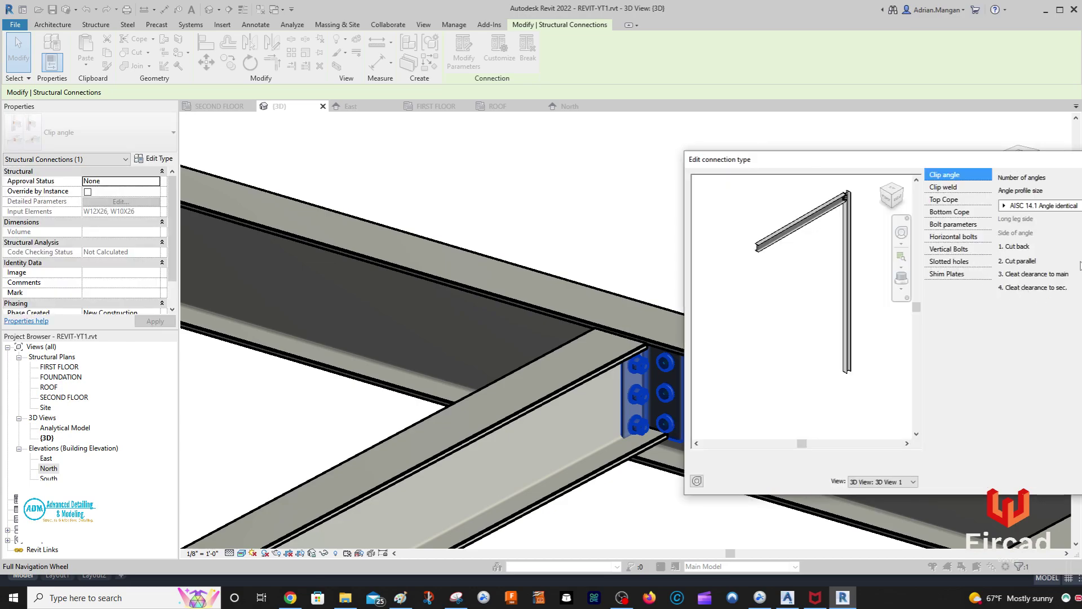
pyautogui.click(948, 249)
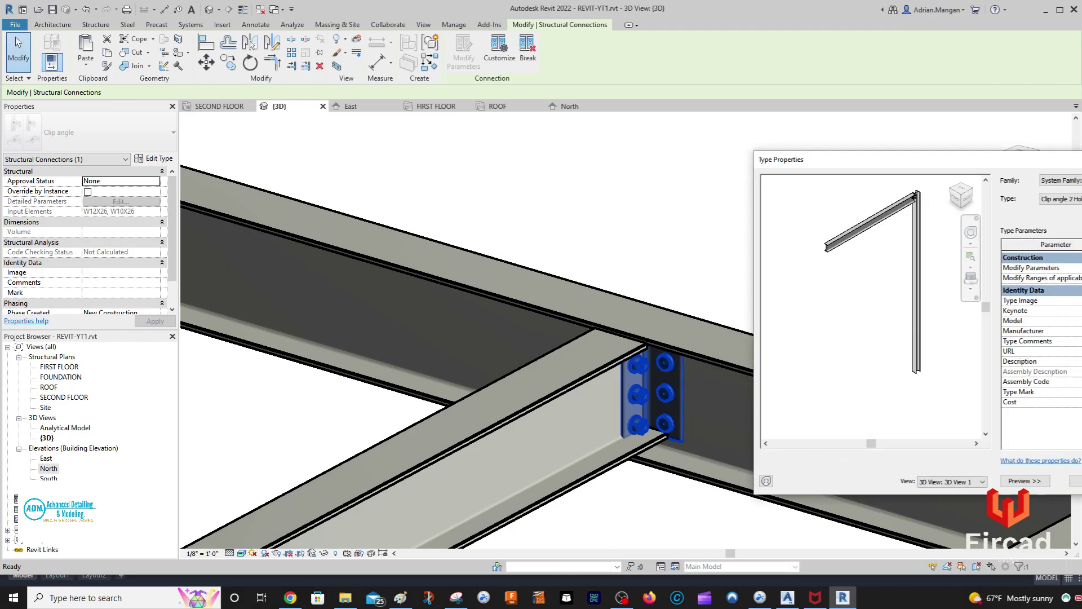
pyautogui.click(1046, 483)
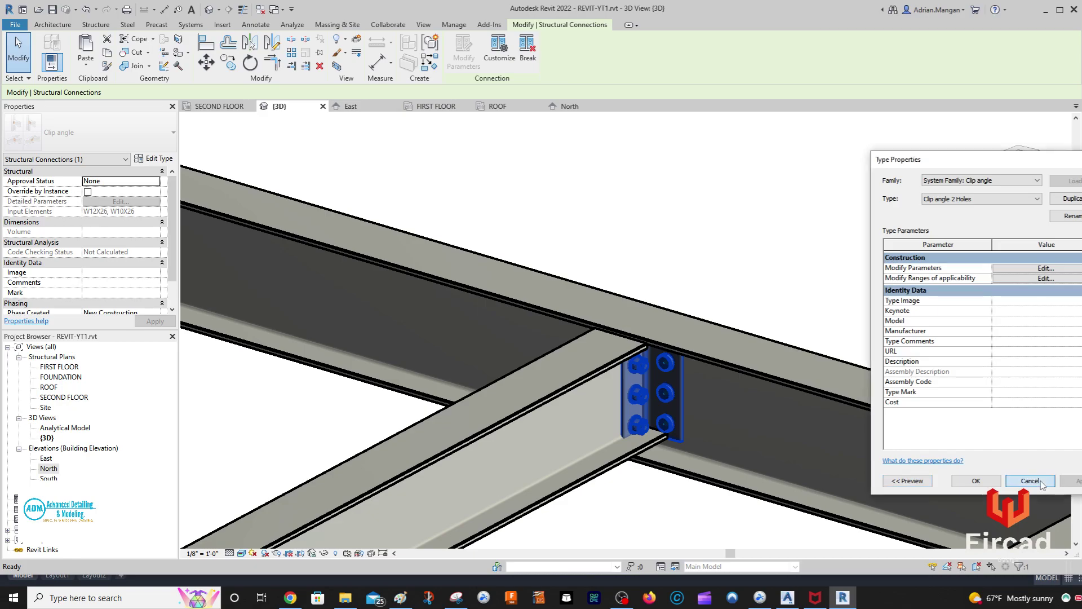
pyautogui.click(1039, 485)
pyautogui.press('Escape')
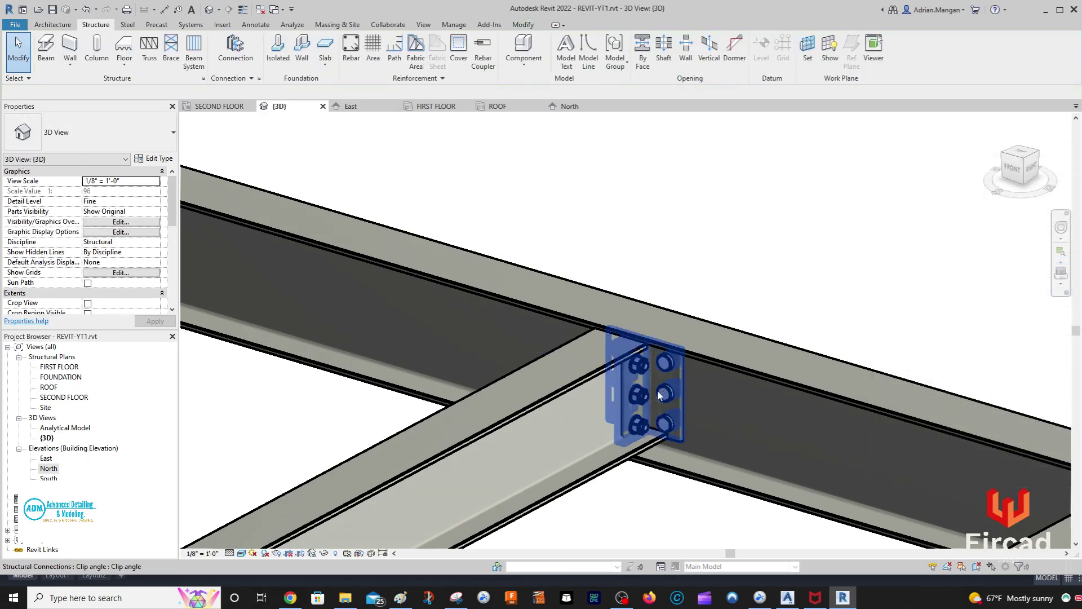
# Duplicate the type of the W12X26 girder-to-W10X26 beam clip angle as "Clip angle 2 Holes" and open its connection parameters
pyautogui.click(668, 368)
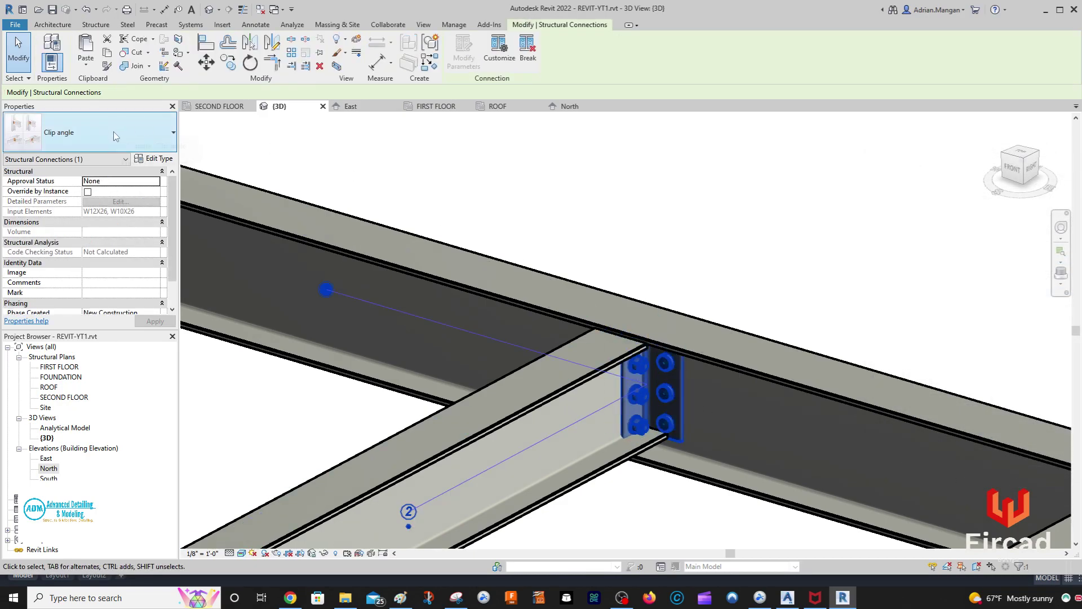
pyautogui.click(154, 159)
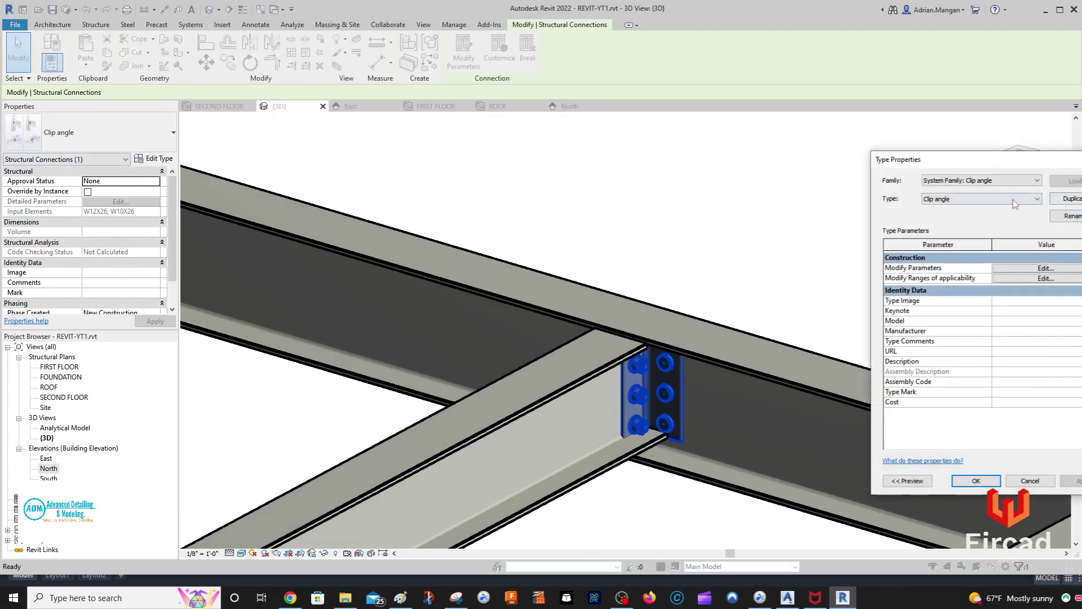
pyautogui.click(1068, 199)
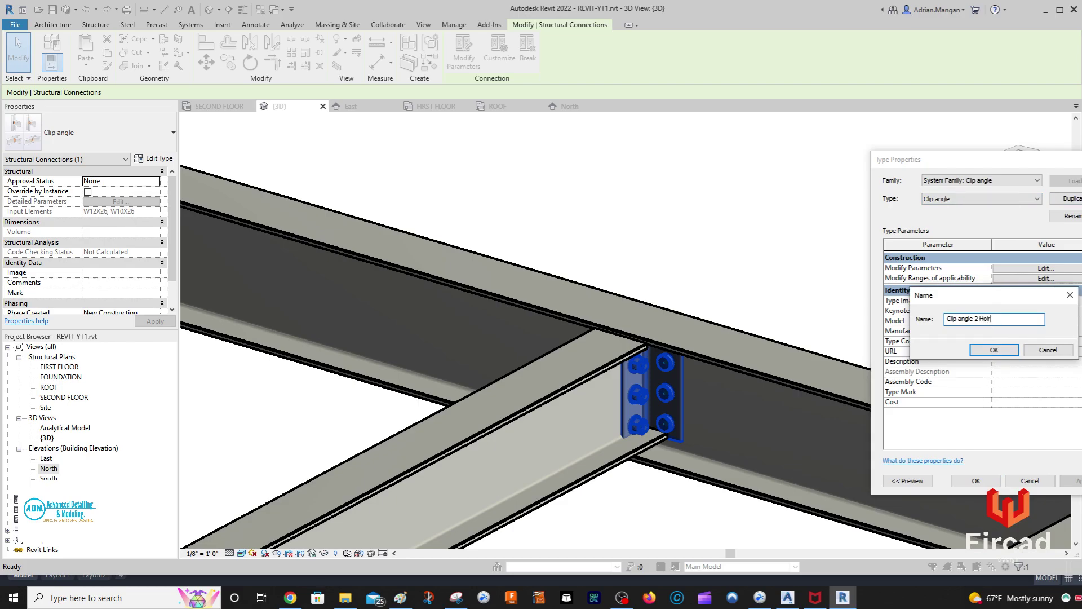
pyautogui.click(996, 350)
pyautogui.click(1046, 268)
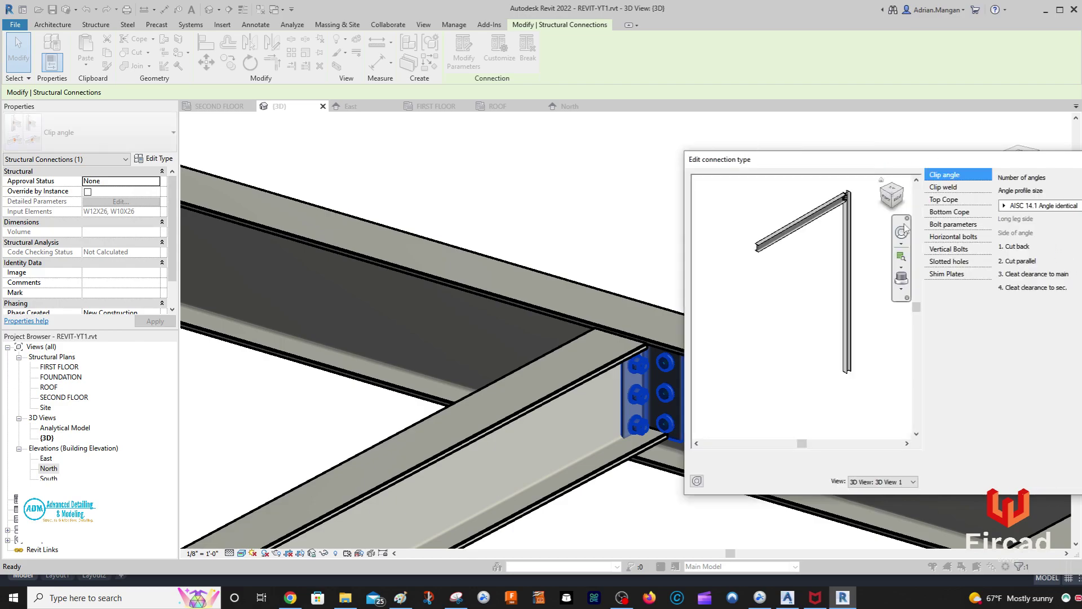
# Set the Group 1 vertical bolt lines to 2 for the Clip angle 2 Holes type and apply it to the connection
pyautogui.scroll(5, 852, 192)
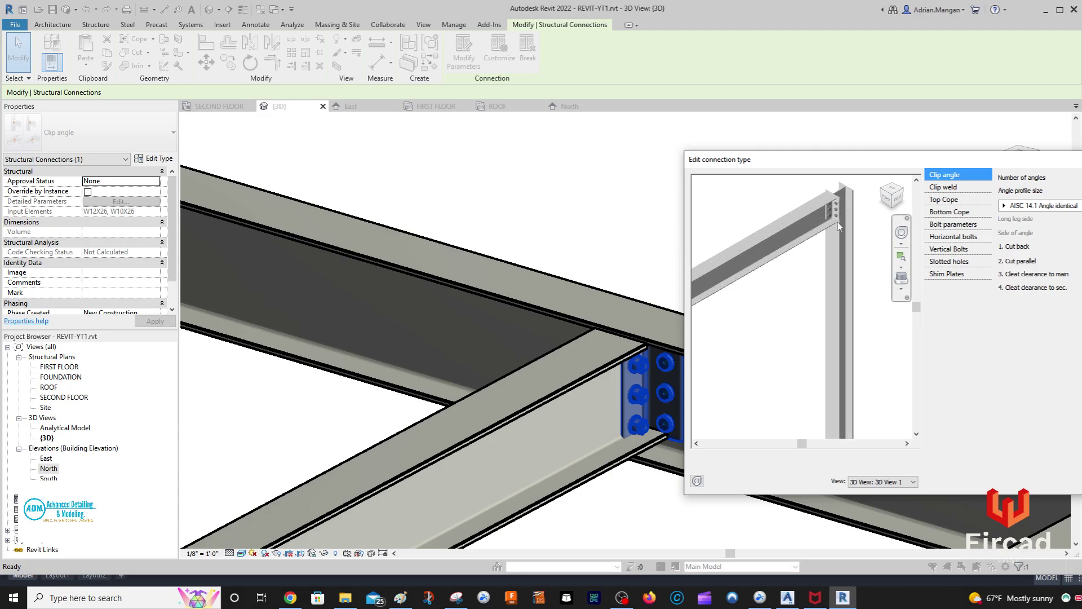
pyautogui.moveTo(838, 299); pyautogui.dragTo(838, 306, button='middle')
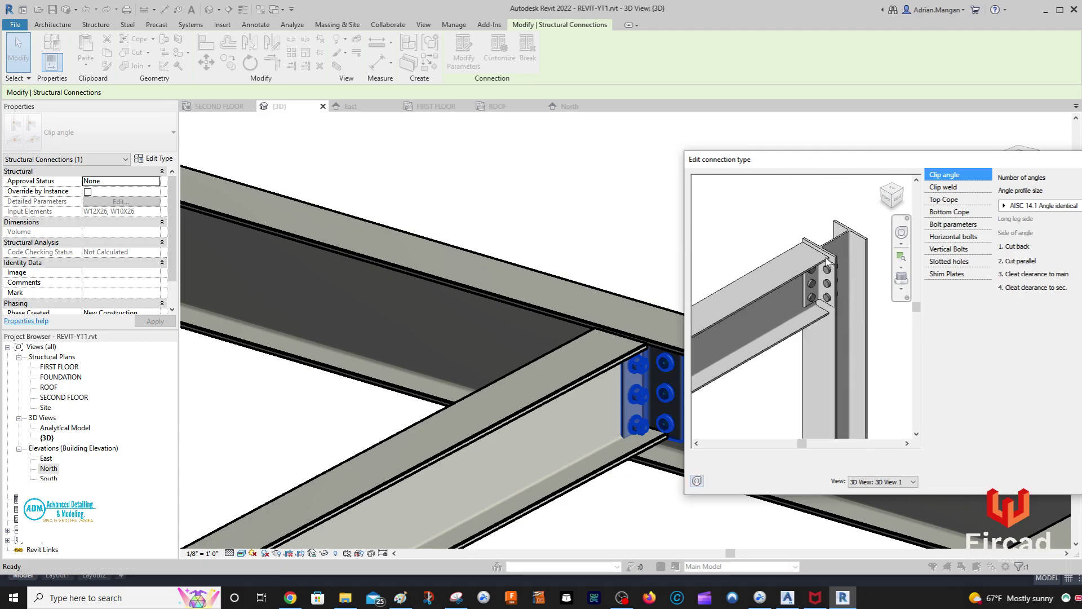
pyautogui.keyDown('shift'); pyautogui.moveTo(827, 260); pyautogui.dragTo(828, 259, button='middle'); pyautogui.keyUp('shift')
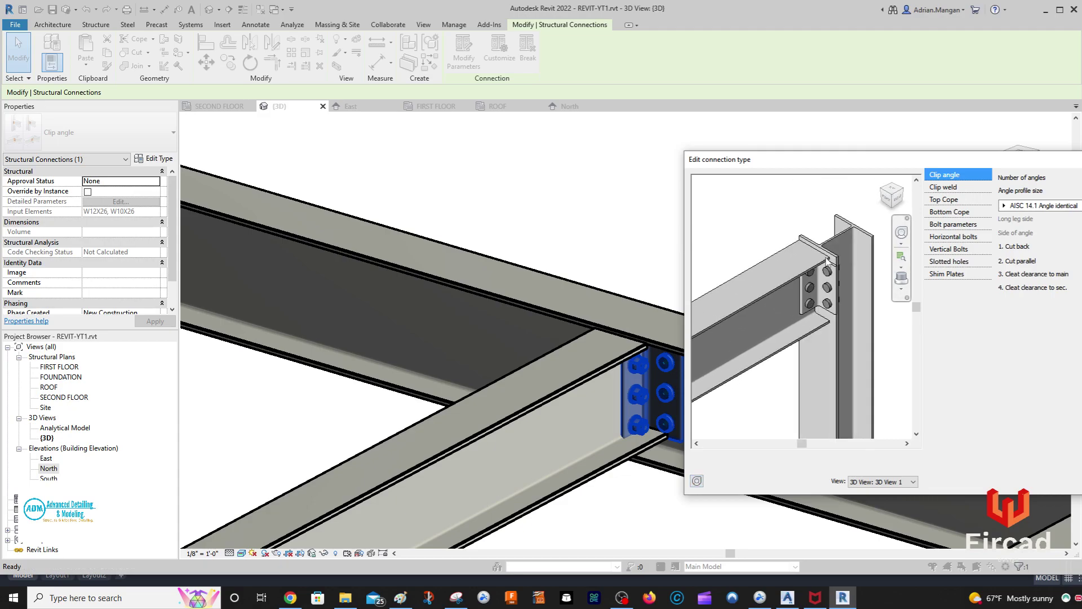
pyautogui.scroll(-5, 827, 260)
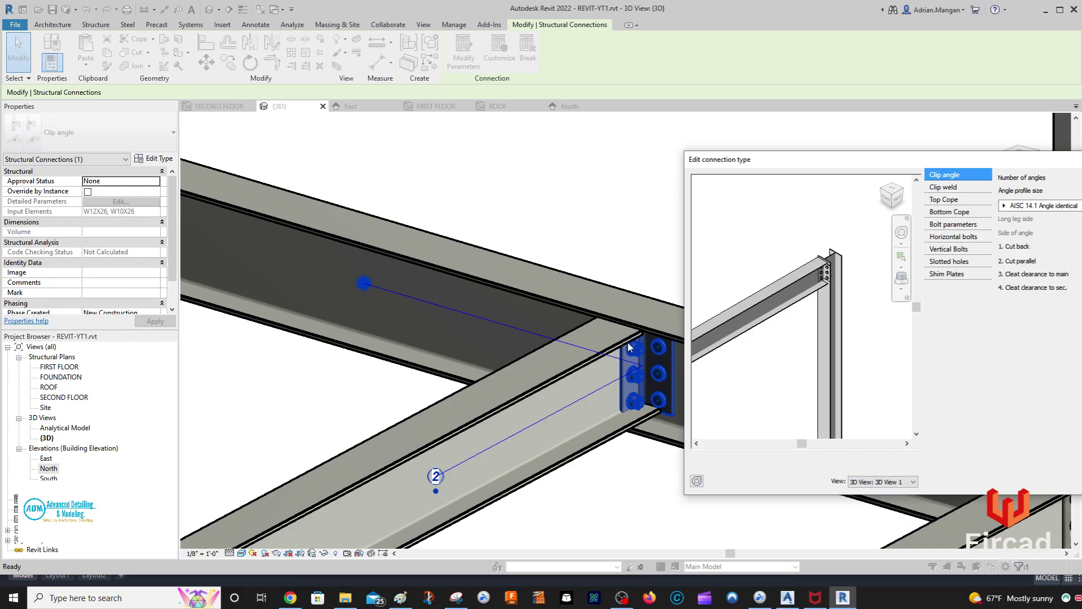
pyautogui.scroll(-3, 499, 299)
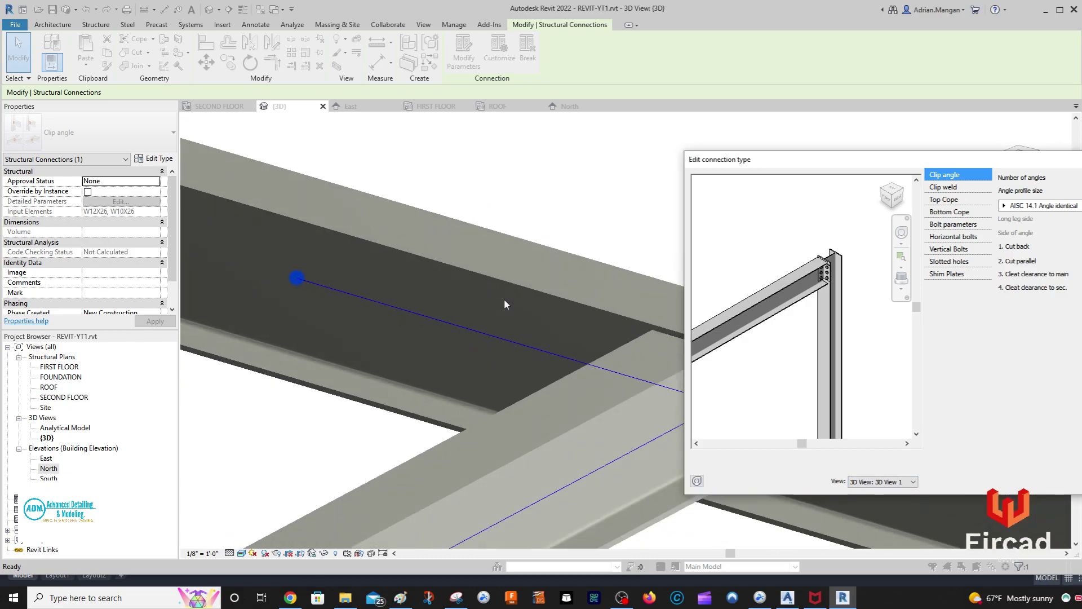
pyautogui.scroll(-4, 501, 309)
pyautogui.scroll(4, 664, 379)
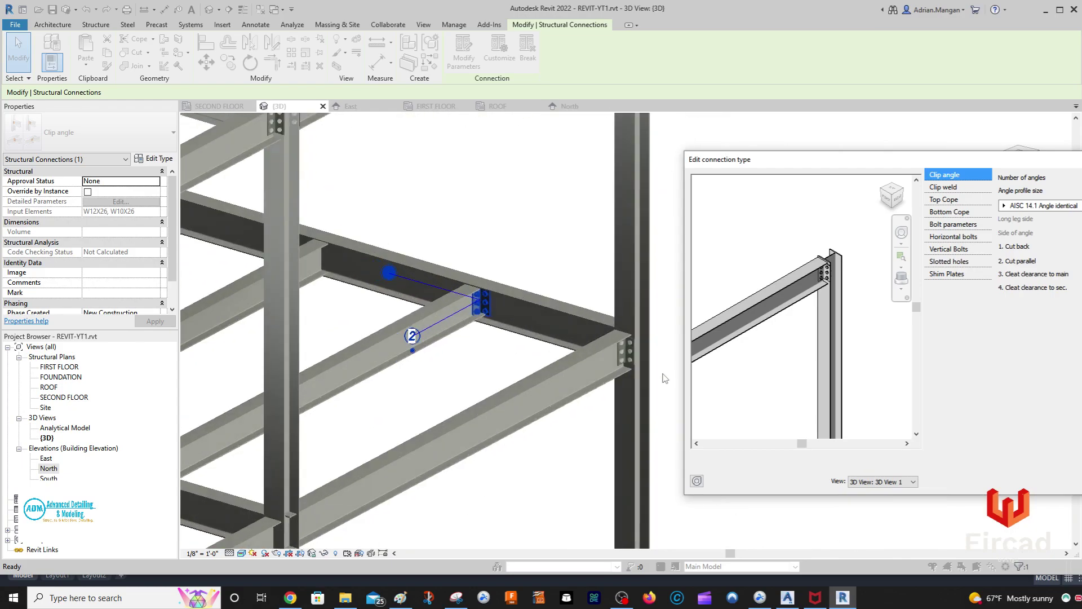
pyautogui.scroll(5, 460, 278)
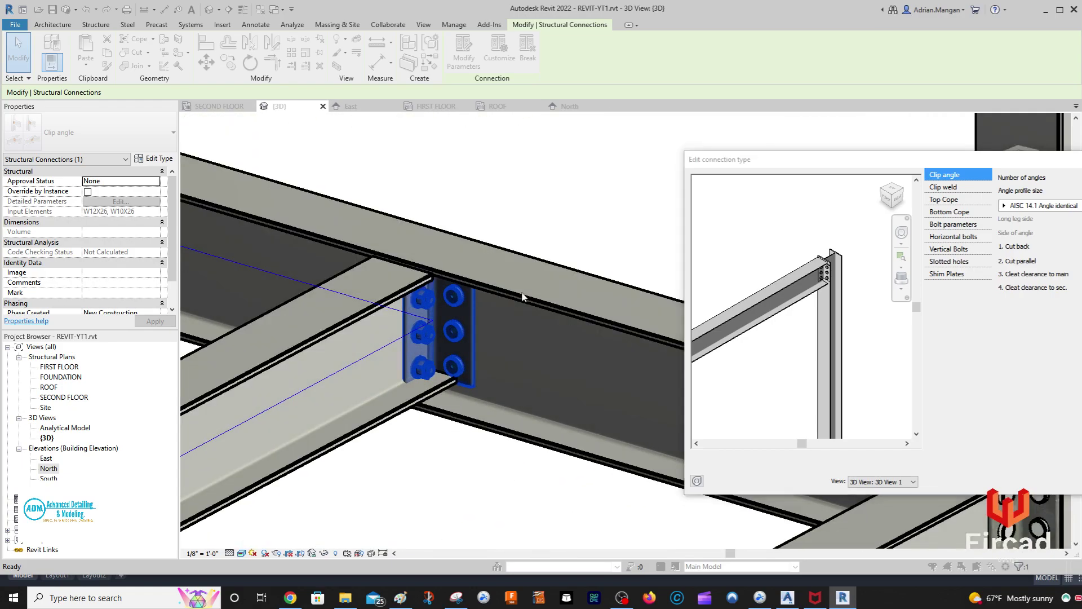
pyautogui.click(962, 251)
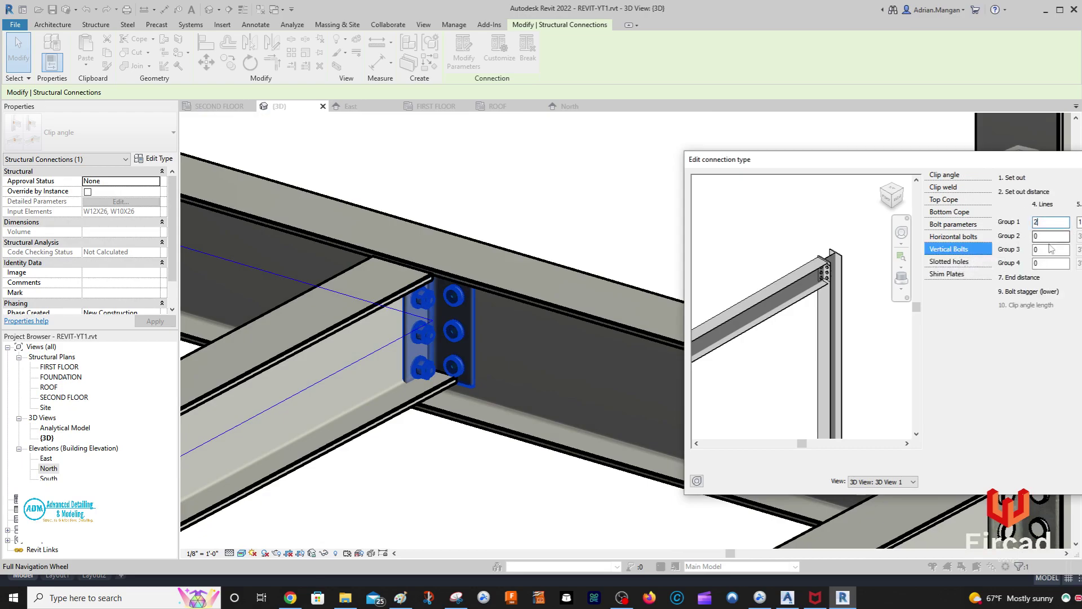
pyautogui.press('Return')
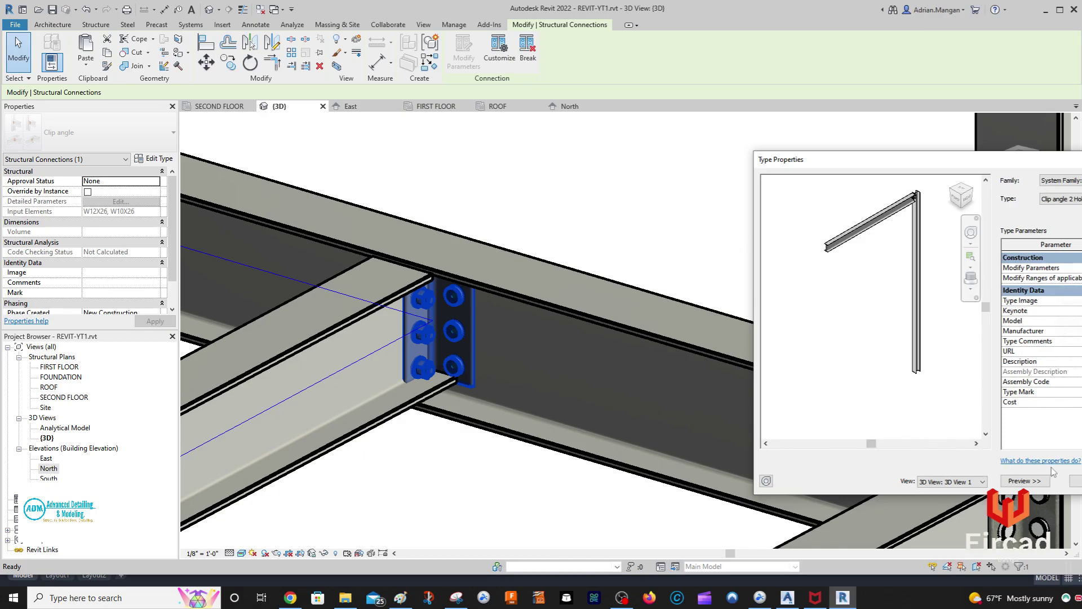
pyautogui.press('Return')
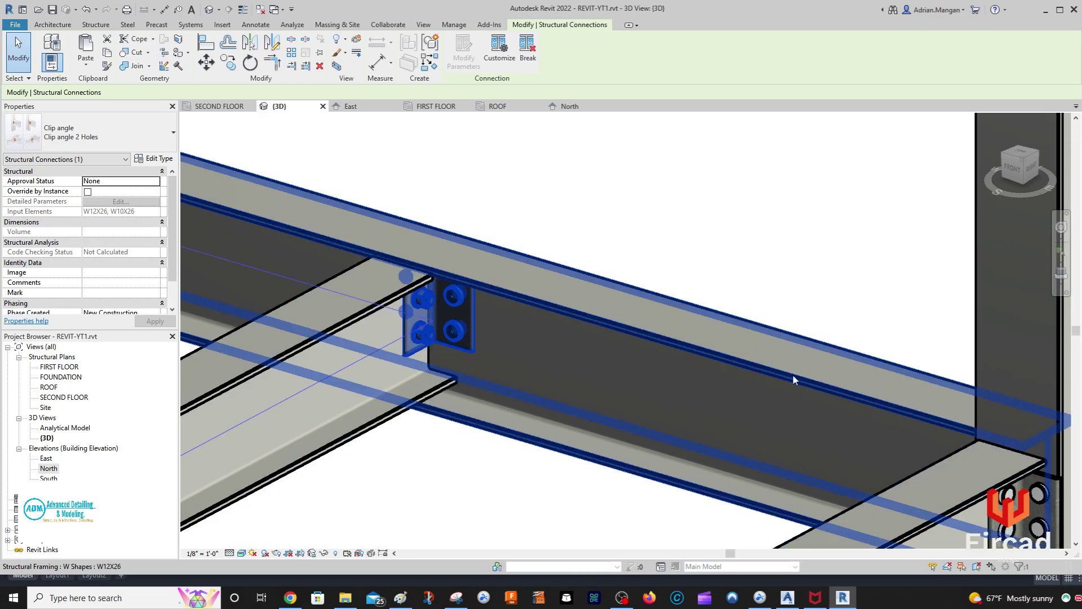
# Propagate the Clip angle 2 Holes connection at the girder and intermediate W10X26 beam to the matching joints
pyautogui.scroll(-3, 699, 338)
pyautogui.scroll(5, 688, 336)
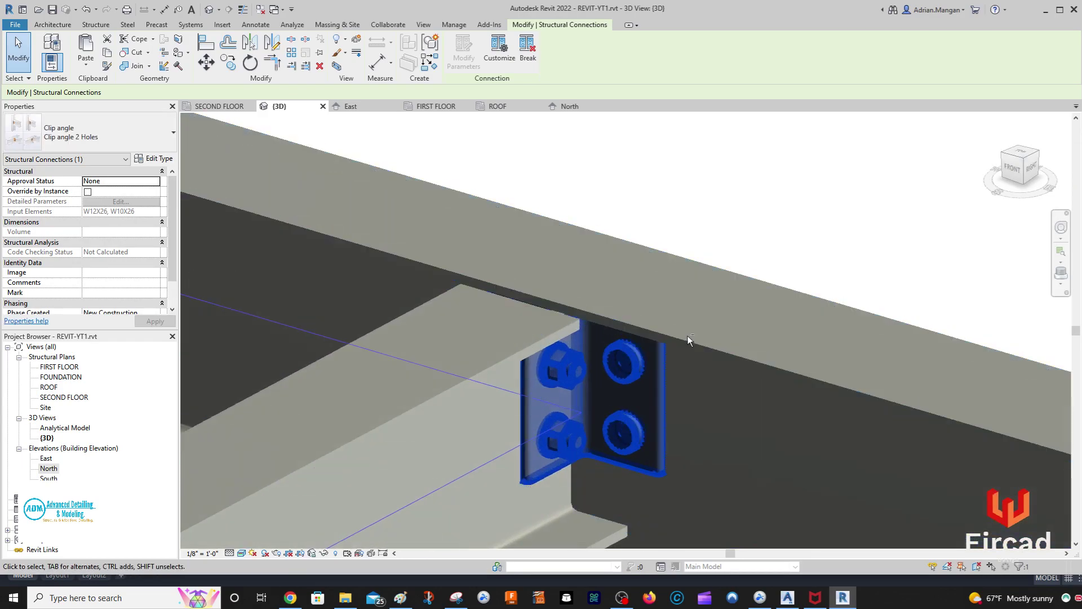
pyautogui.moveTo(688, 336)
pyautogui.keyDown('shift'); pyautogui.mouseDown(button='middle')
pyautogui.moveTo(695, 354)
pyautogui.moveTo(686, 248)
pyautogui.moveTo(702, 338)
pyautogui.mouseUp(button='middle'); pyautogui.keyUp('shift')
pyautogui.scroll(-3, 701, 339)
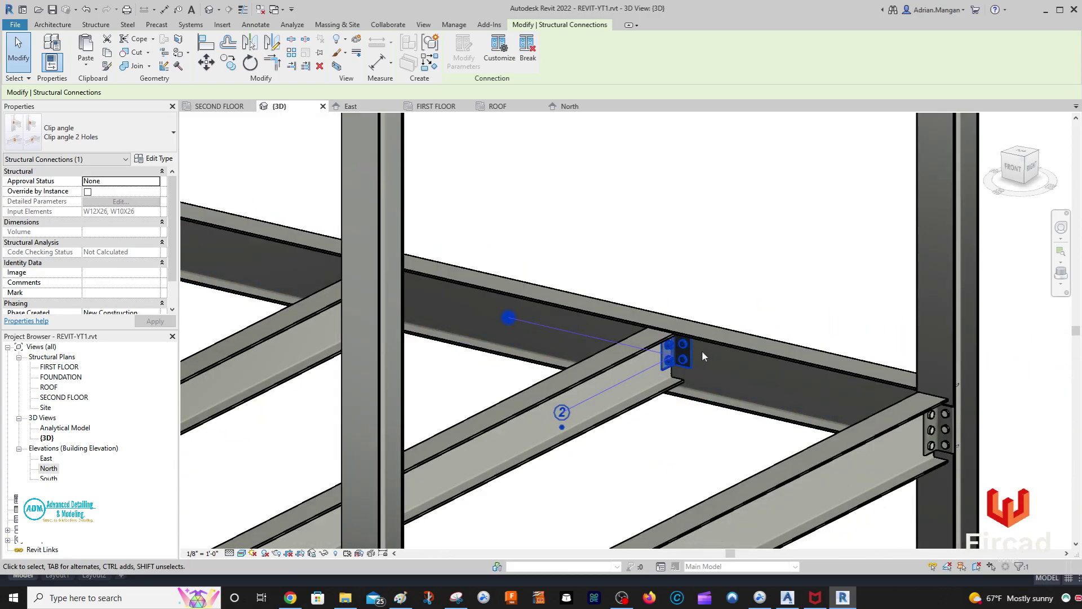
pyautogui.scroll(3, 702, 350)
pyautogui.press('Escape')
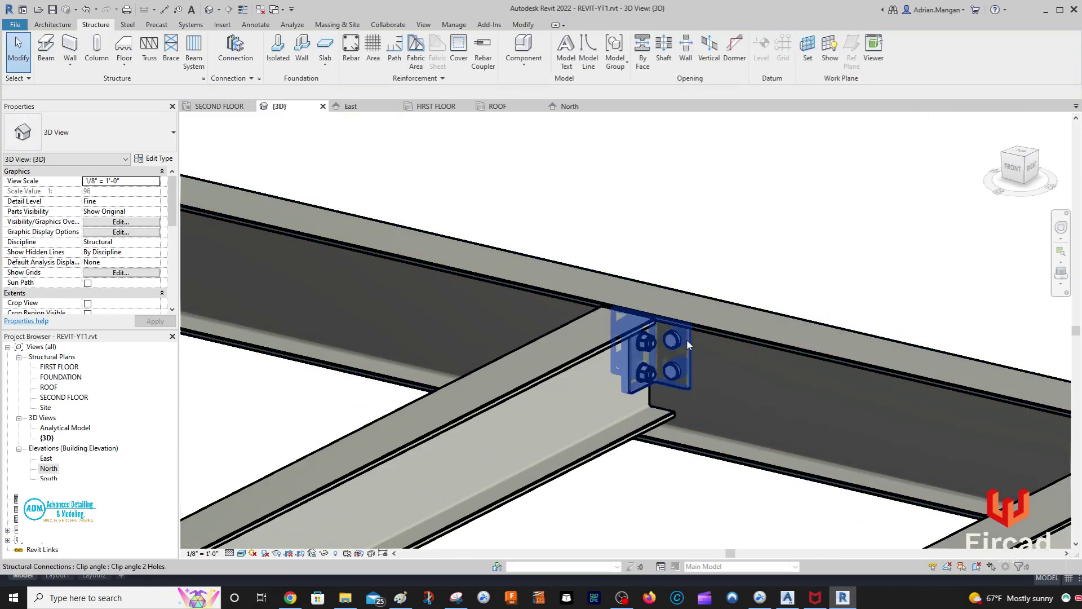
pyautogui.click(688, 341)
pyautogui.rightClick(688, 341)
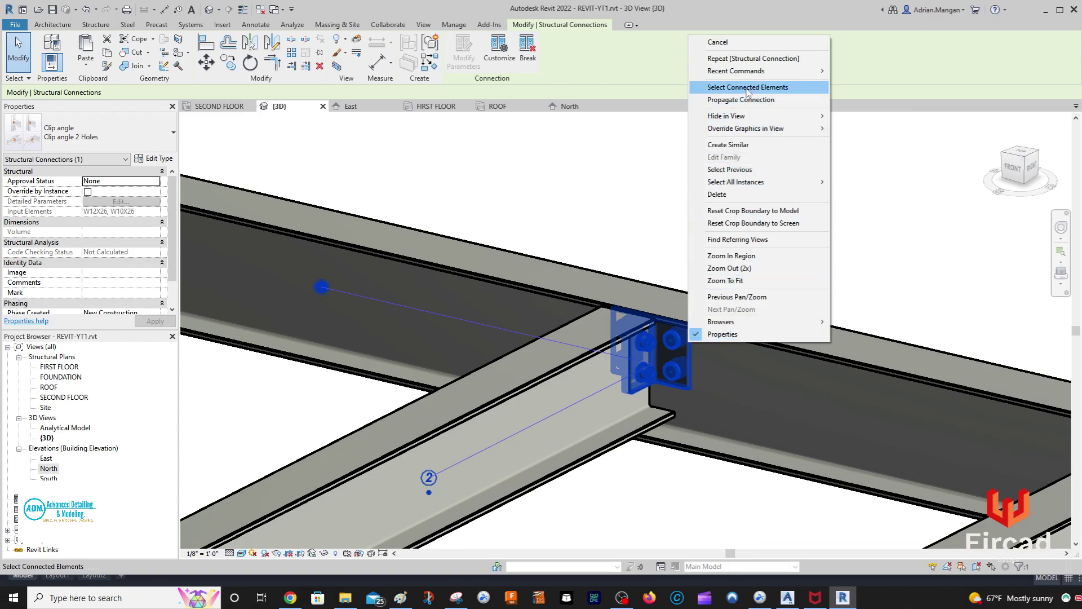
pyautogui.click(713, 282)
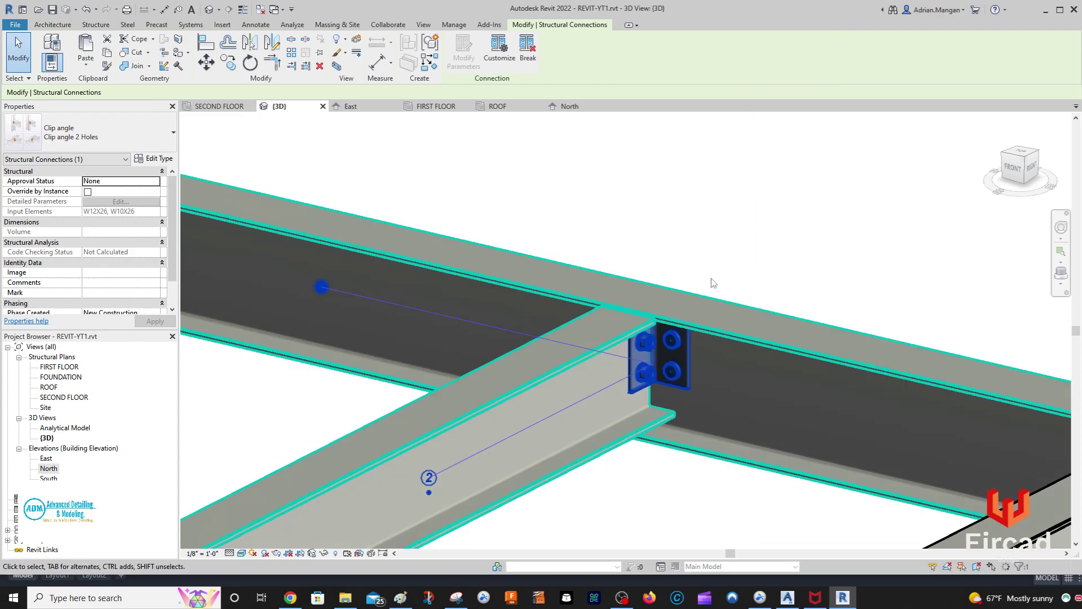
# Check the propagated two-hole clip angles at the second-floor beam joints and undo the propagation
pyautogui.scroll(-6, 721, 294)
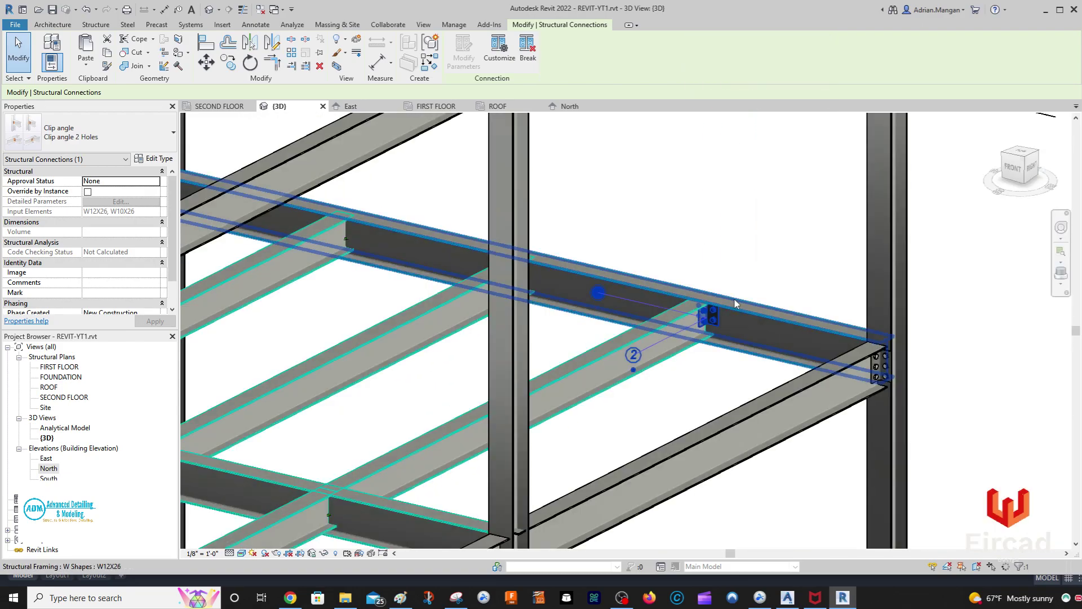
pyautogui.scroll(-3, 733, 302)
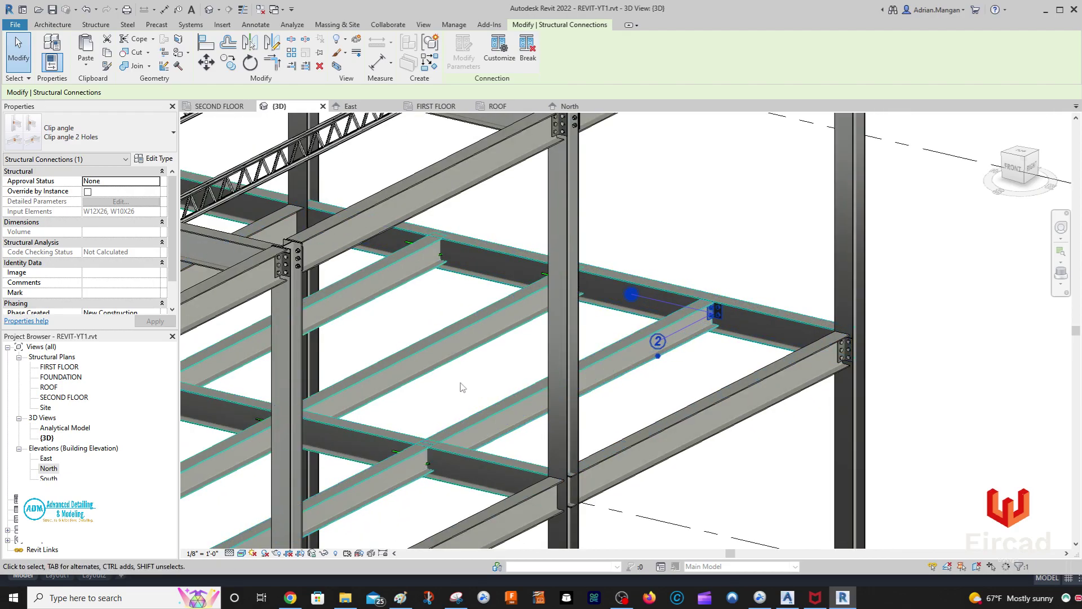
pyautogui.moveTo(603, 305); pyautogui.dragTo(917, 362, button='middle')
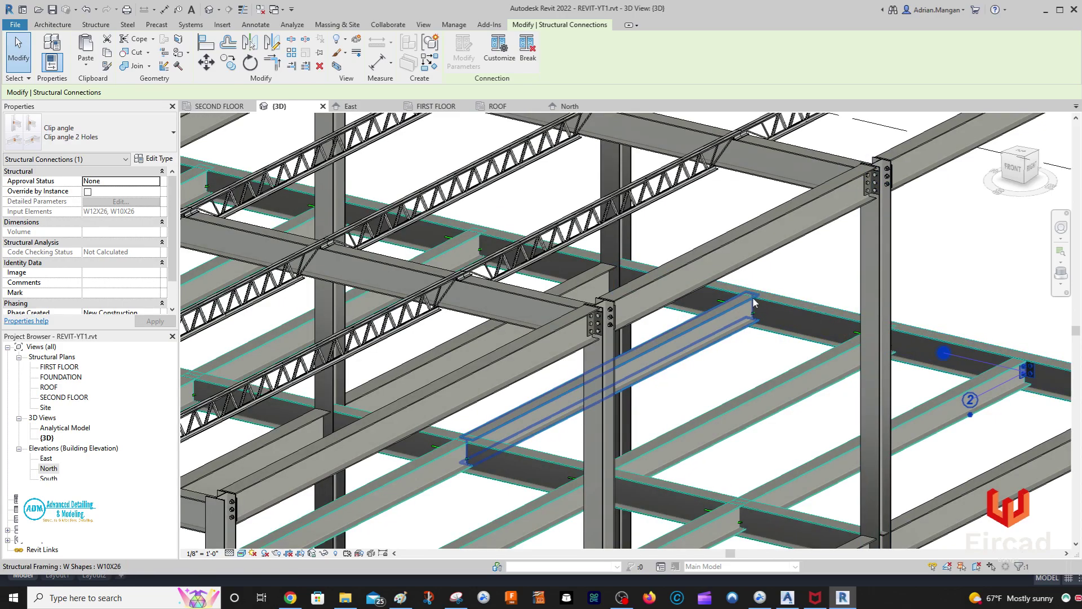
pyautogui.moveTo(753, 303); pyautogui.dragTo(734, 255, button='middle')
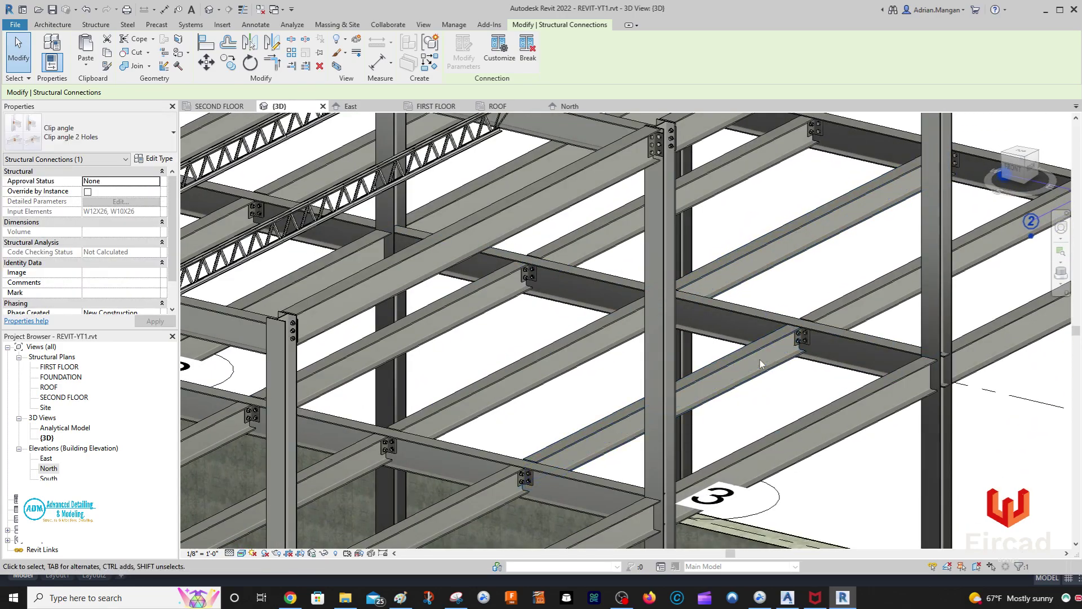
pyautogui.scroll(8, 527, 478)
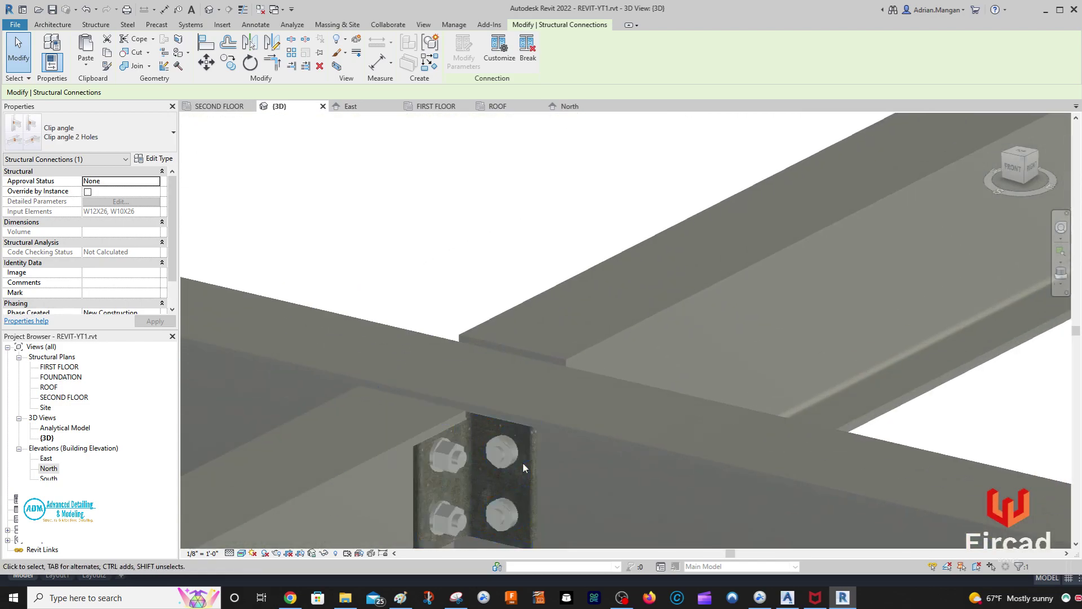
pyautogui.scroll(-4, 524, 467)
pyautogui.scroll(-3, 526, 429)
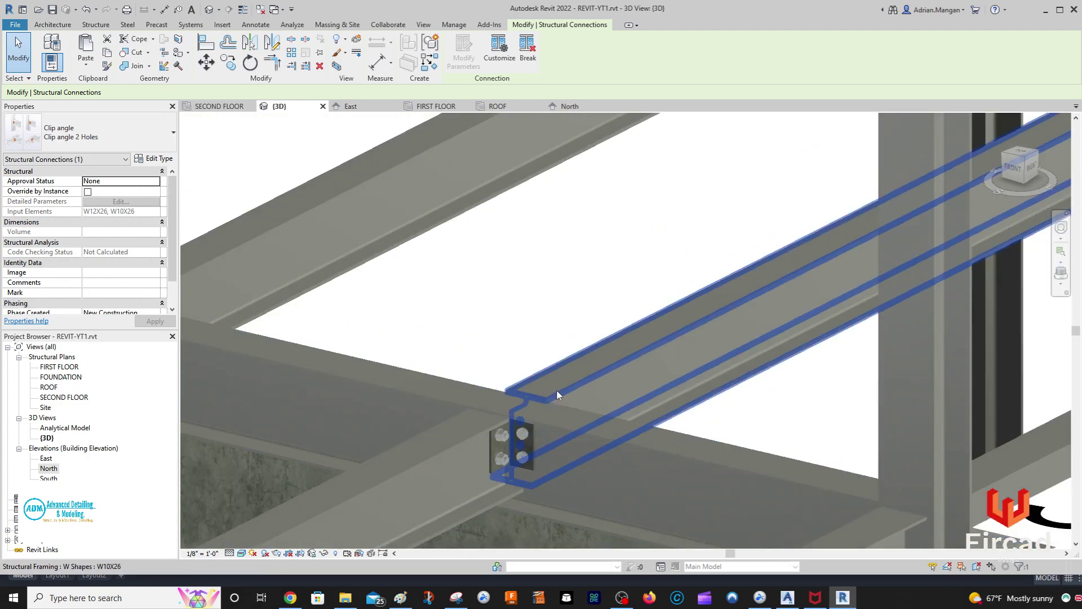
pyautogui.scroll(-5, 557, 395)
pyautogui.scroll(-2, 837, 253)
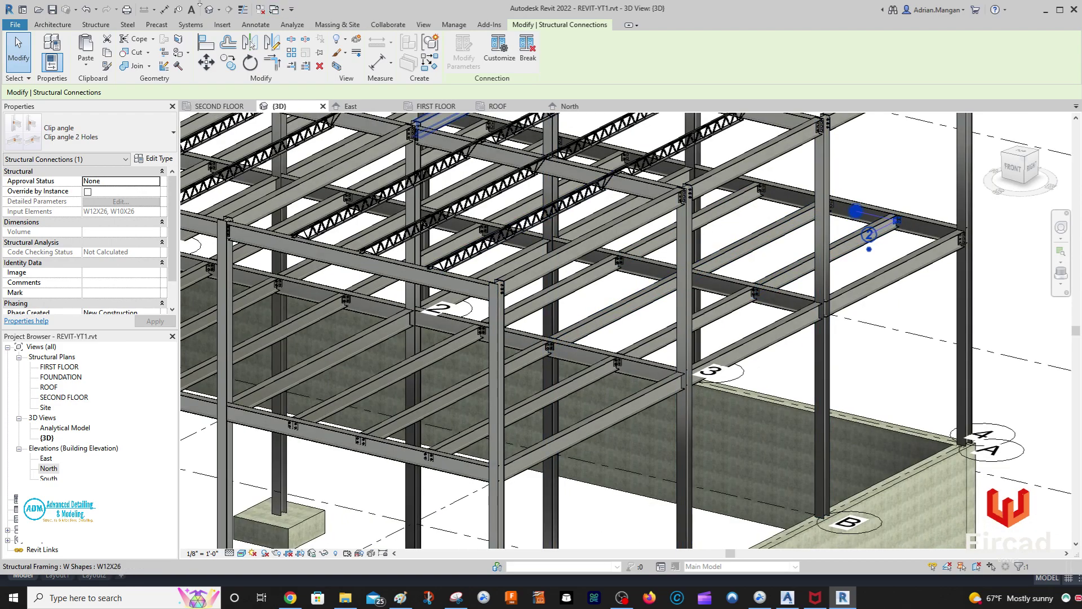
pyautogui.scroll(5, 435, 434)
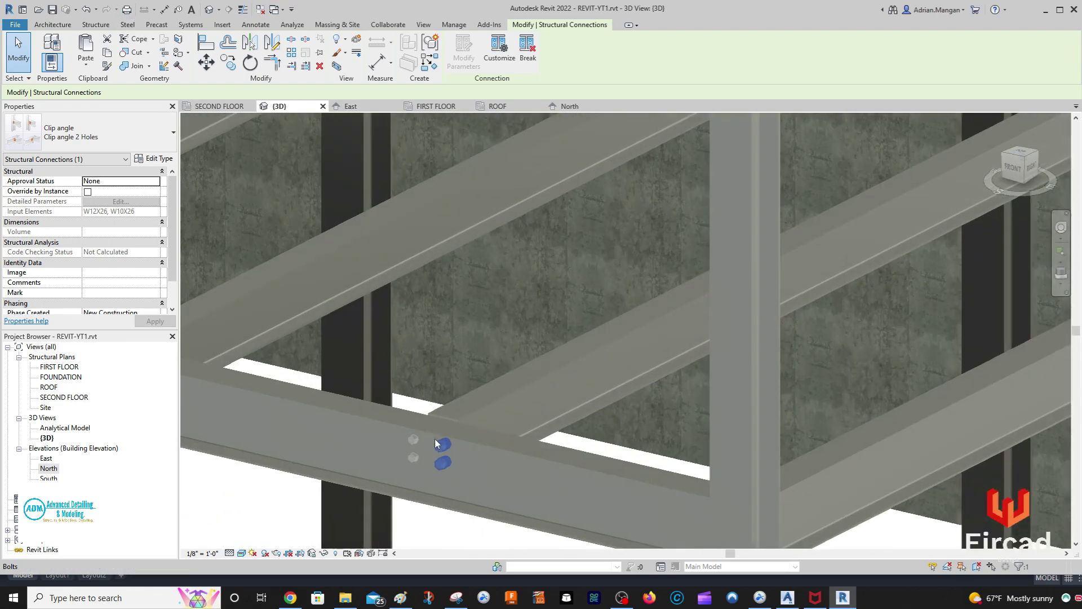
pyautogui.scroll(-5, 434, 431)
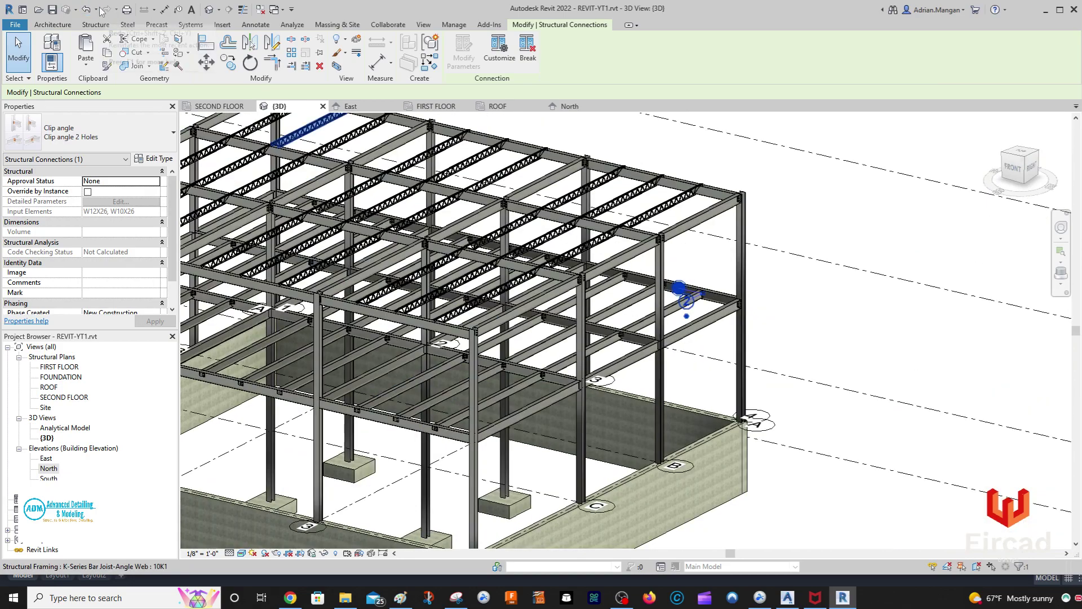
pyautogui.click(89, 9)
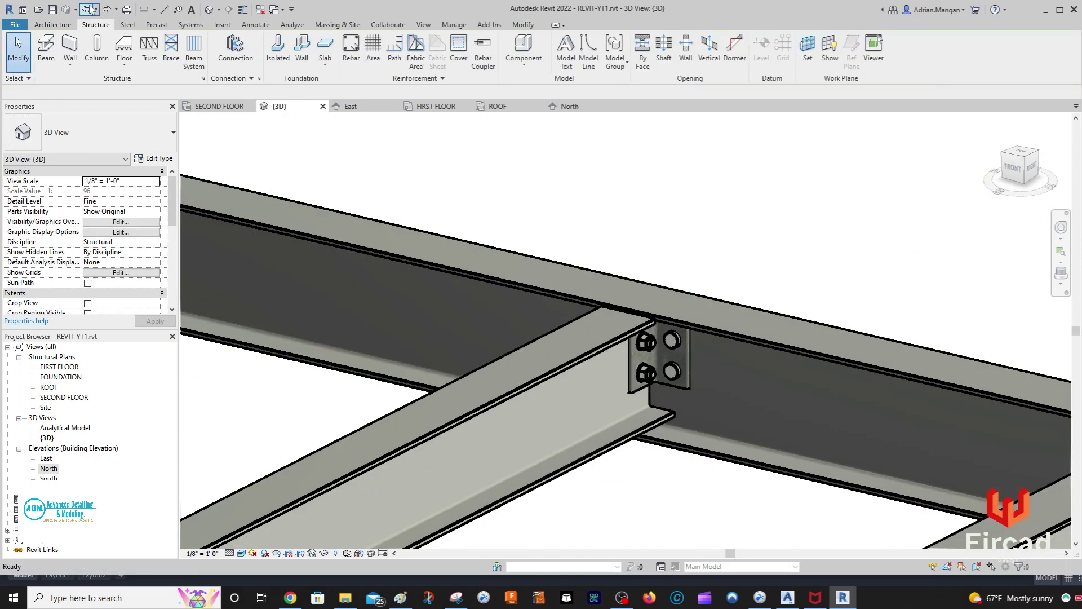
pyautogui.scroll(-5, 721, 310)
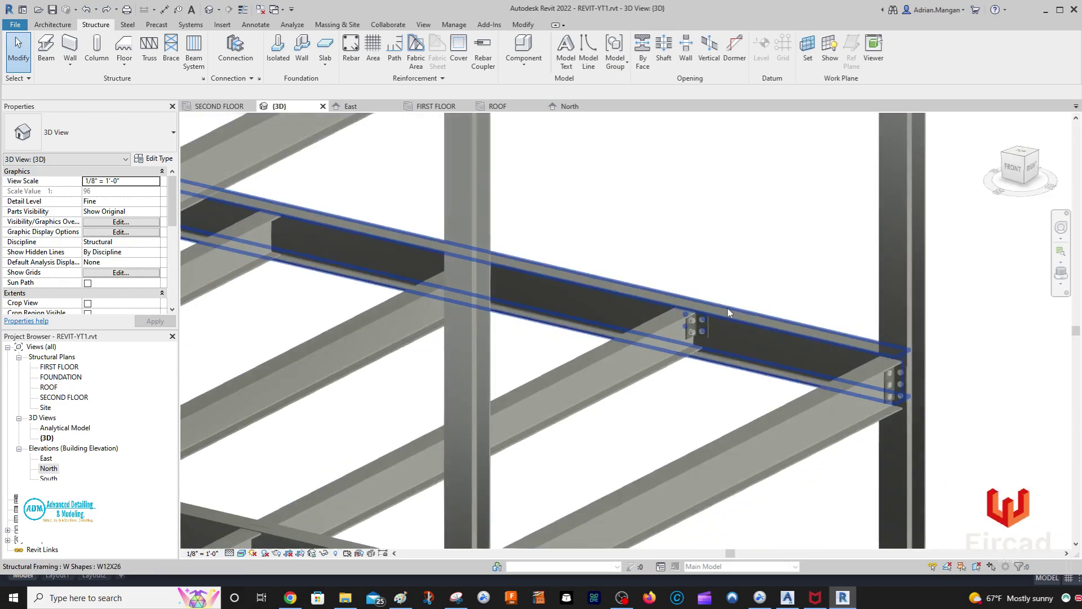
pyautogui.moveTo(721, 318); pyautogui.dragTo(771, 339, button='middle')
pyautogui.scroll(-3, 771, 338)
pyautogui.scroll(2, 829, 304)
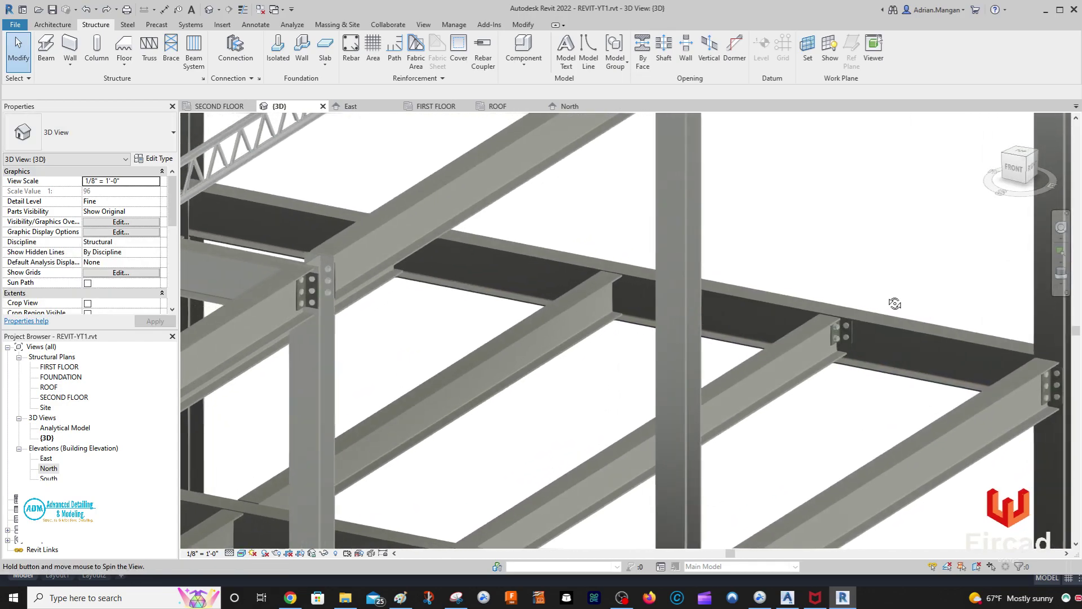
pyautogui.scroll(2, 849, 323)
pyautogui.click(849, 322)
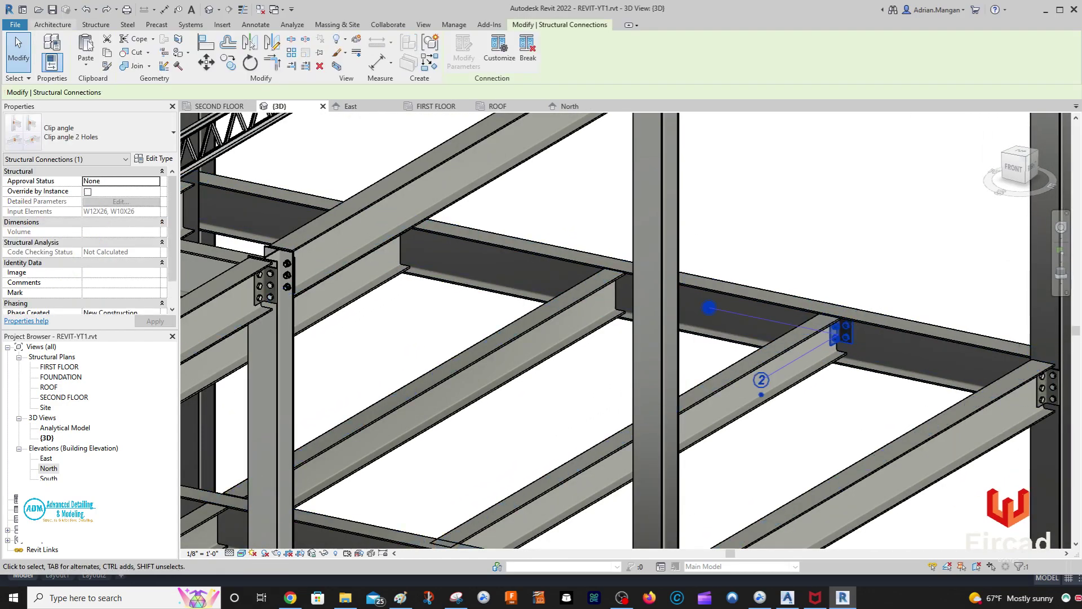
pyautogui.click(207, 62)
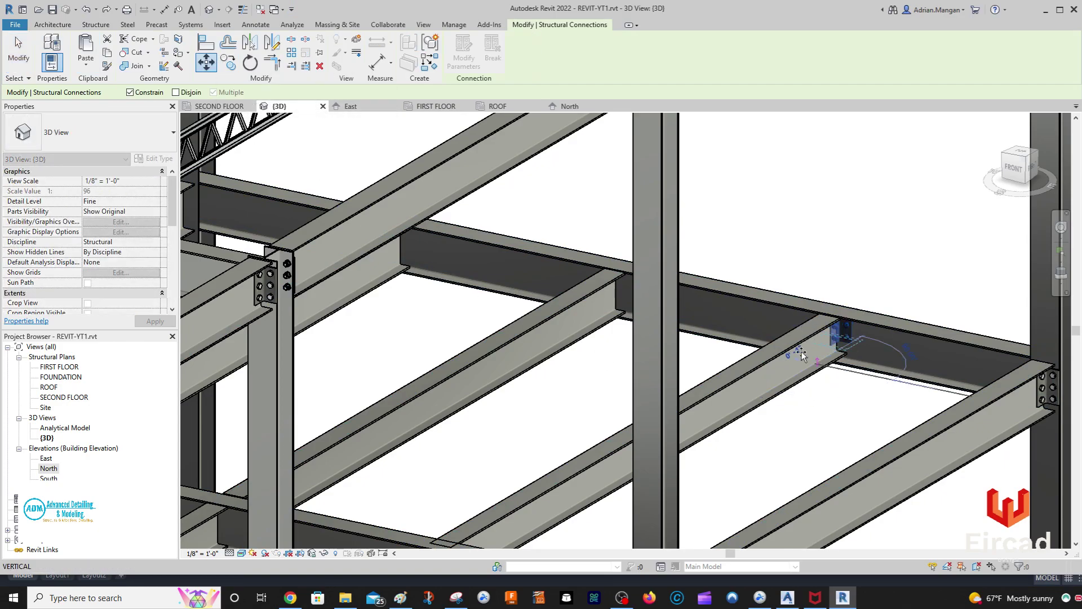
pyautogui.press('Escape')
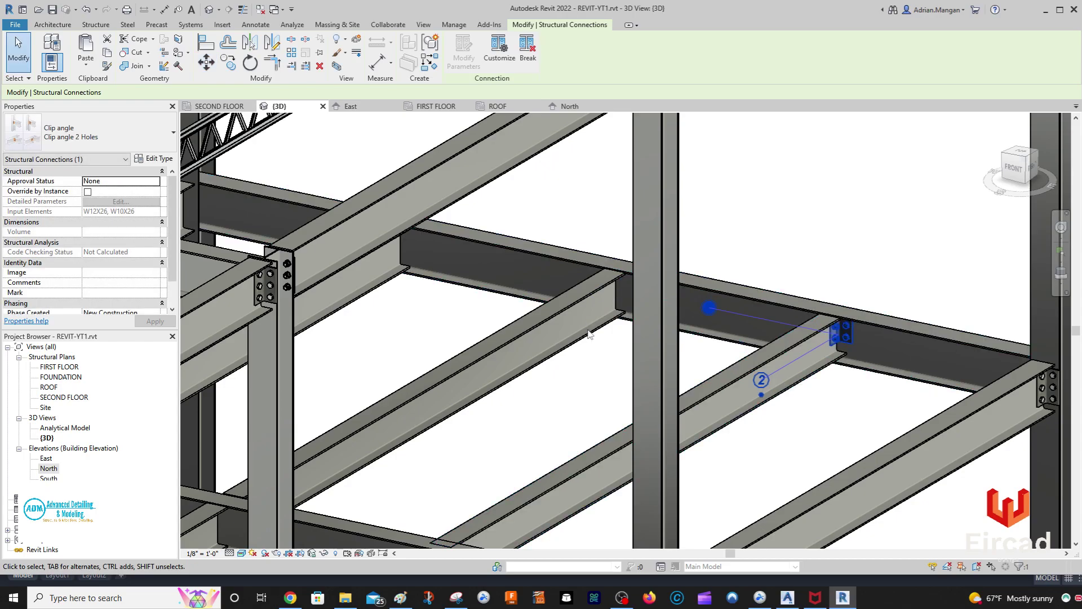
pyautogui.scroll(-4, 589, 334)
pyautogui.press('Escape')
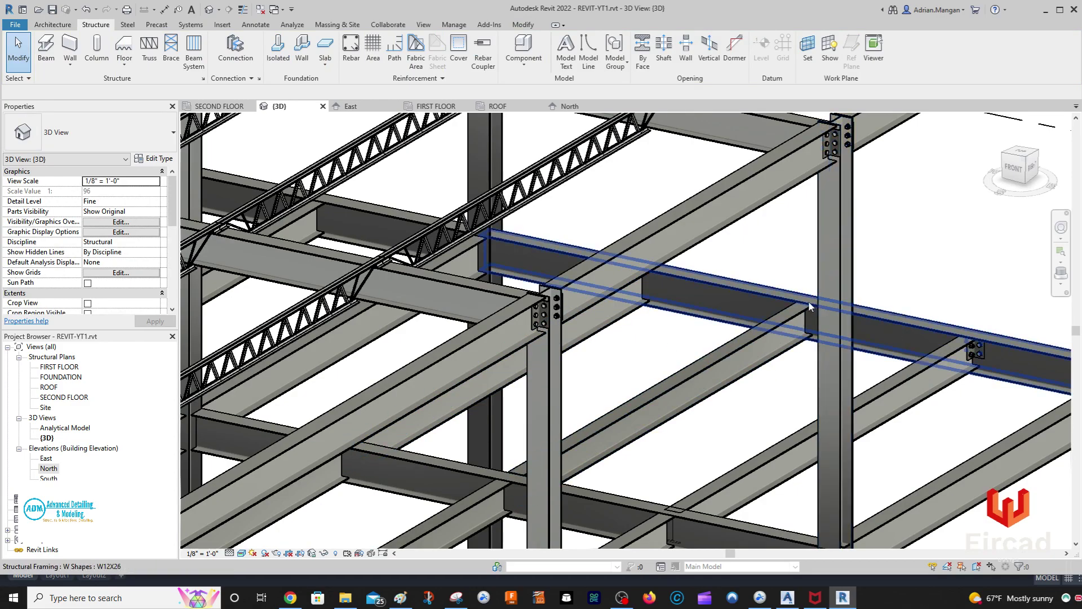
# Copy the Clip angle 2 Holes connection from its intermediate W10X26 beam to the neighbouring beam joint along the same W12X26 girder line
pyautogui.moveTo(952, 358); pyautogui.dragTo(727, 355, button='middle')
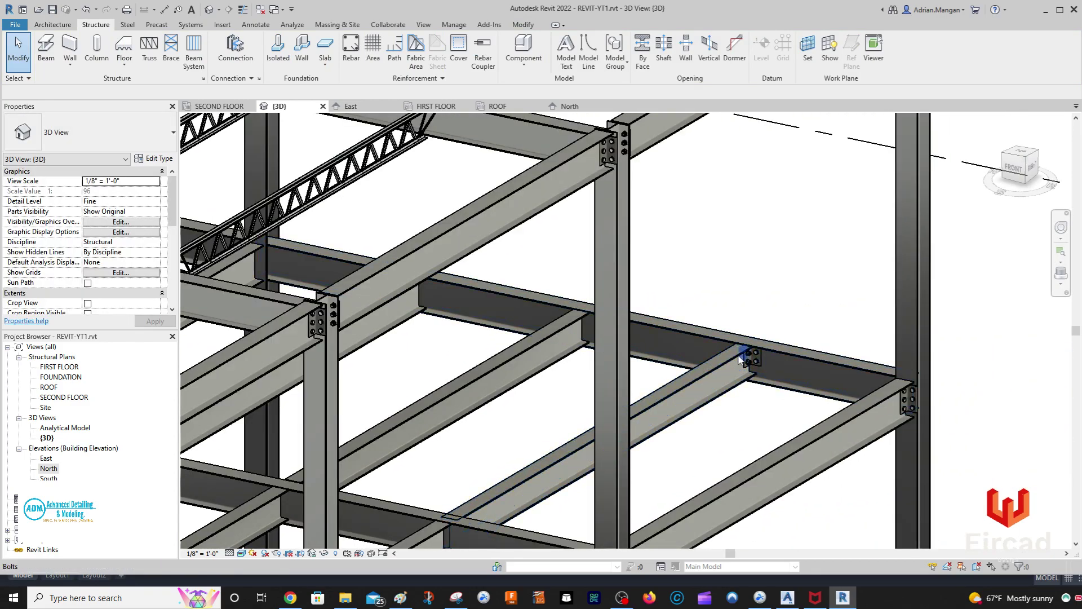
pyautogui.scroll(5, 748, 345)
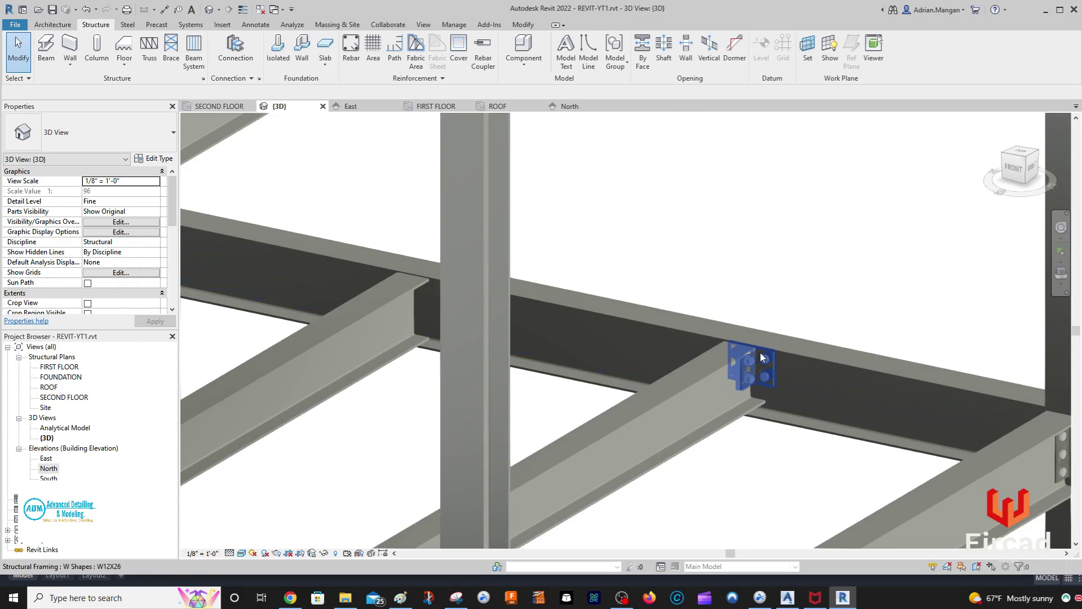
pyautogui.click(769, 350)
pyautogui.scroll(-3, 902, 341)
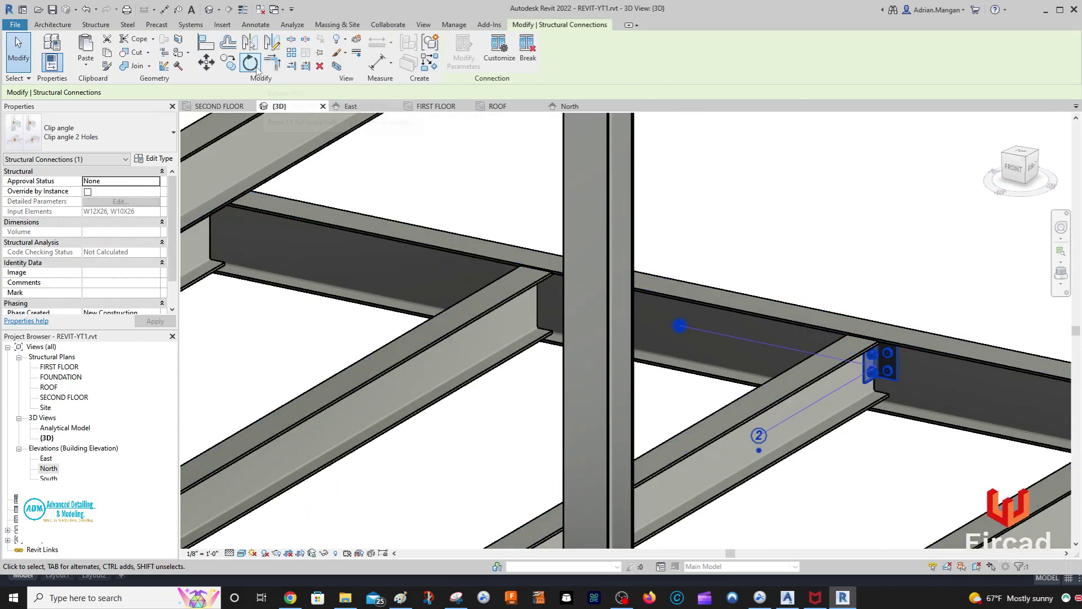
pyautogui.click(230, 64)
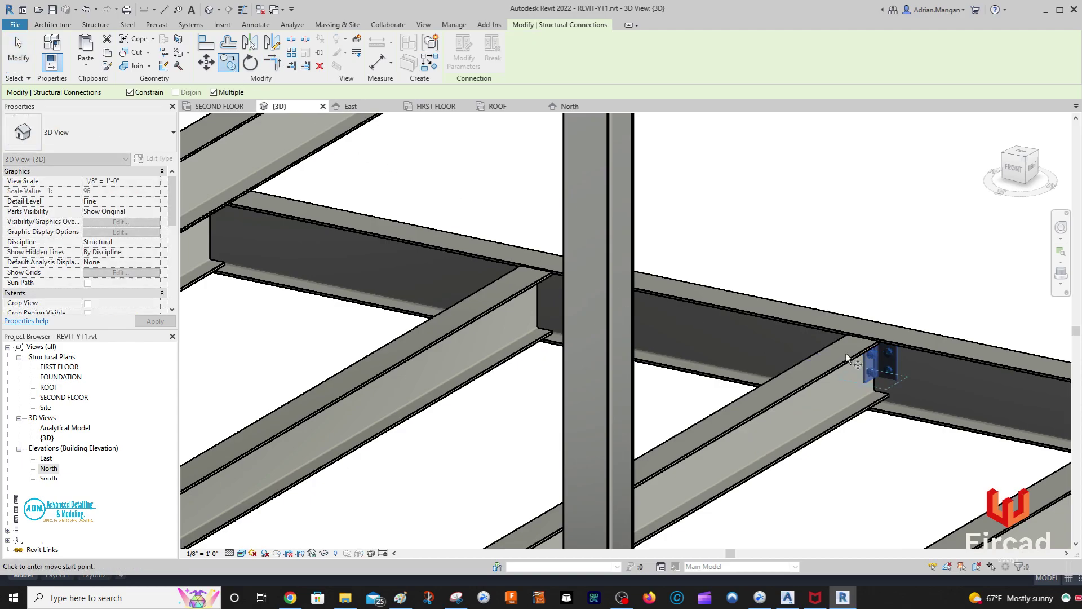
pyautogui.click(878, 335)
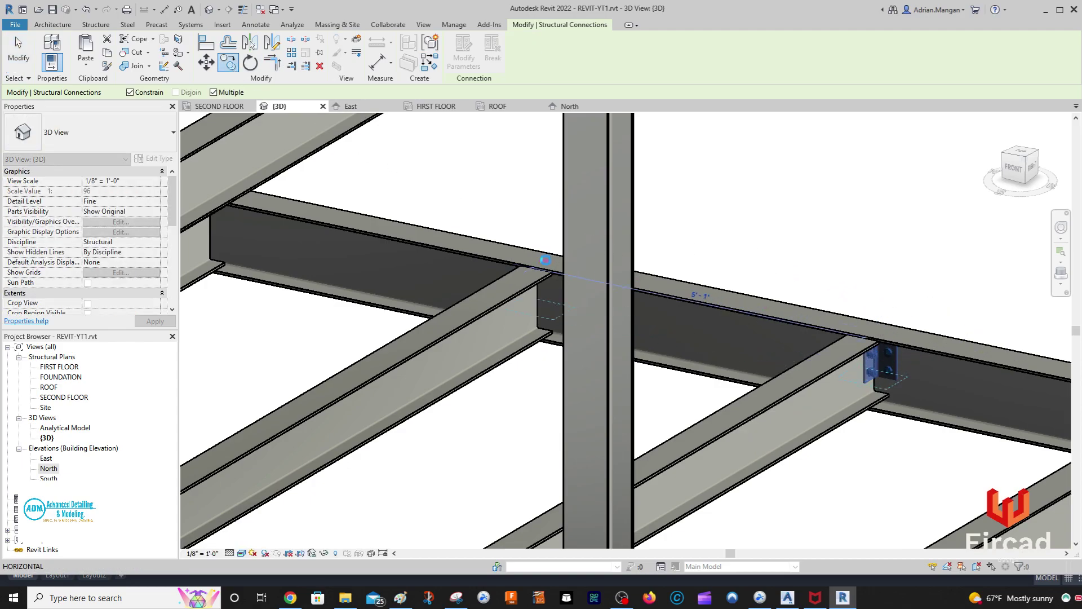
pyautogui.click(547, 260)
# Place further copies of the two-hole clip angle at the remaining intermediate beam joints along the second-floor edge girder line, and finish copying
pyautogui.scroll(-3, 552, 261)
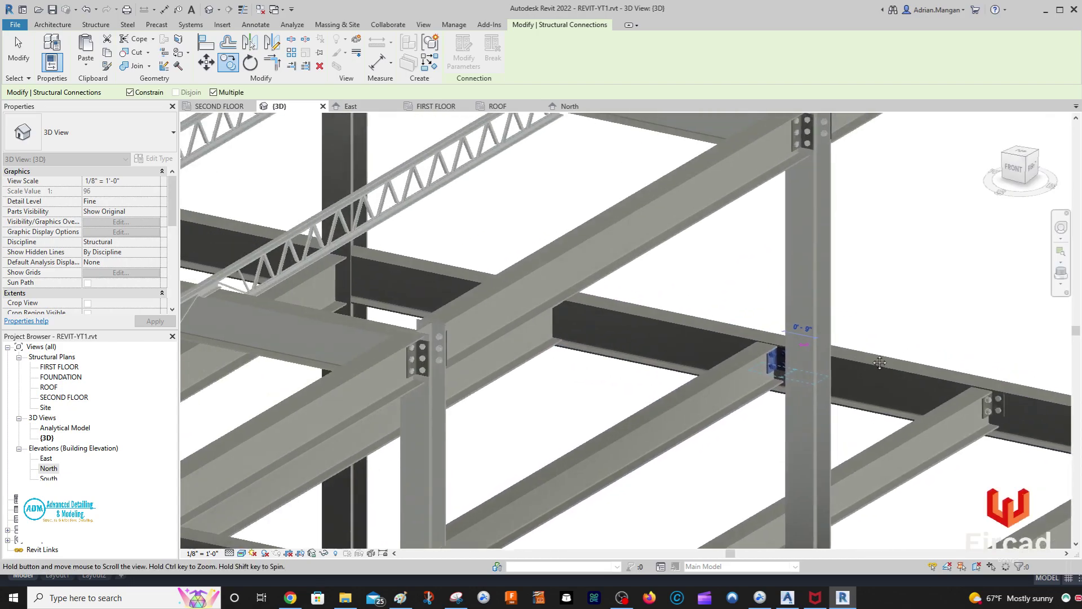
pyautogui.moveTo(612, 307); pyautogui.dragTo(691, 310, button='middle')
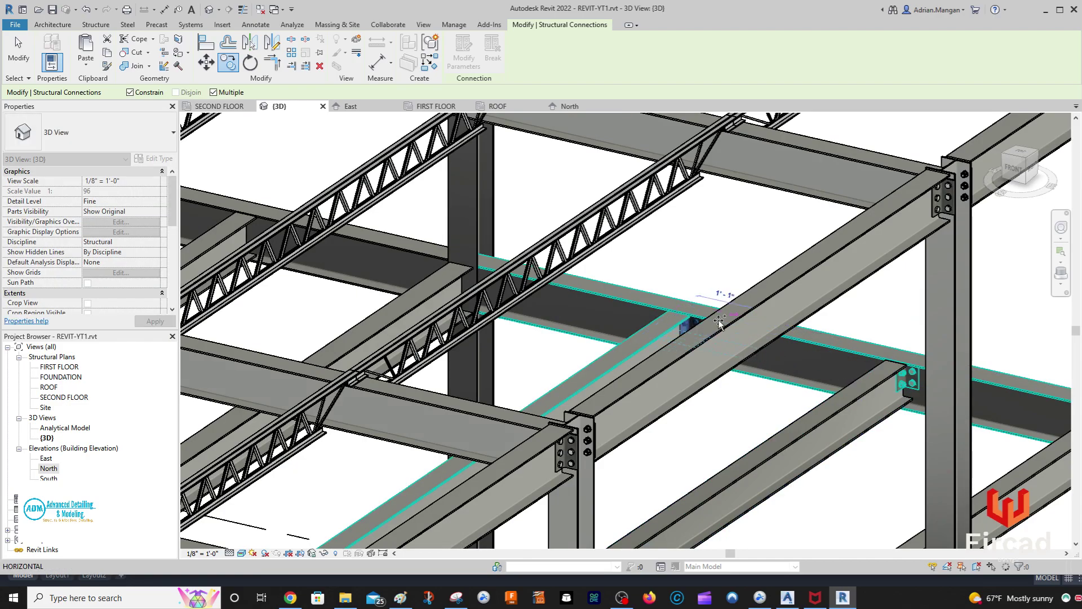
pyautogui.moveTo(705, 315)
pyautogui.mouseDown(button='middle')
pyautogui.moveTo(842, 365)
pyautogui.moveTo(696, 314)
pyautogui.mouseUp(button='middle')
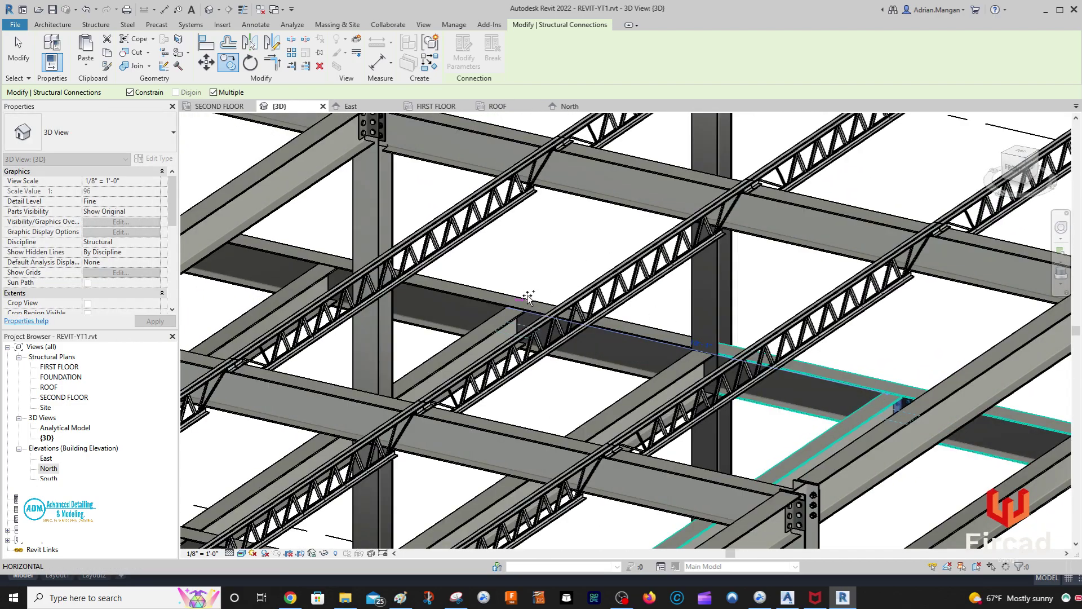
pyautogui.keyDown('shift'); pyautogui.moveTo(523, 305); pyautogui.dragTo(633, 309, button='middle'); pyautogui.keyUp('shift')
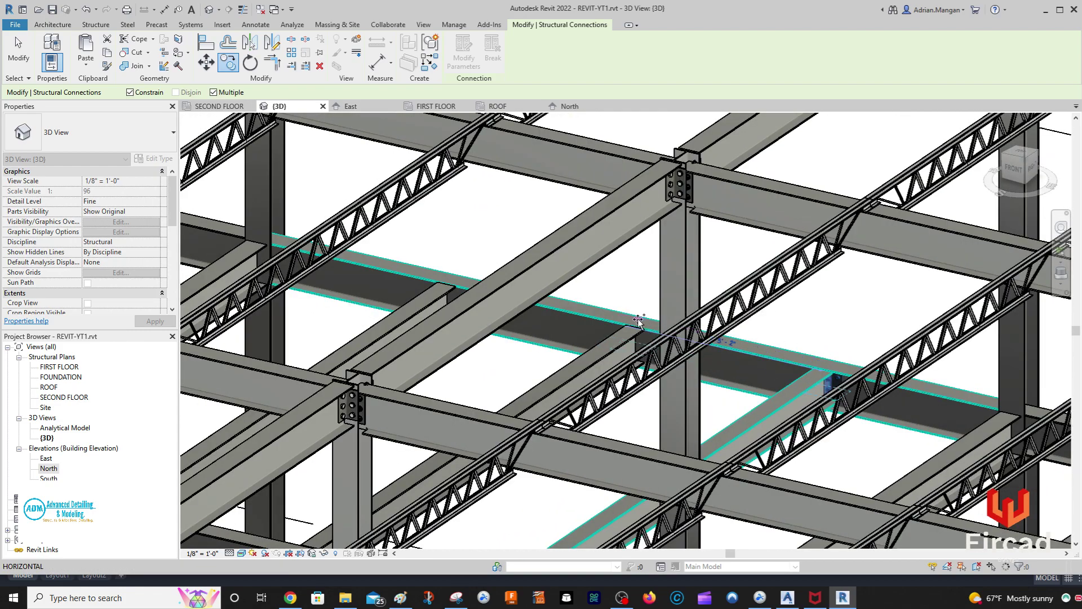
pyautogui.scroll(4, 637, 319)
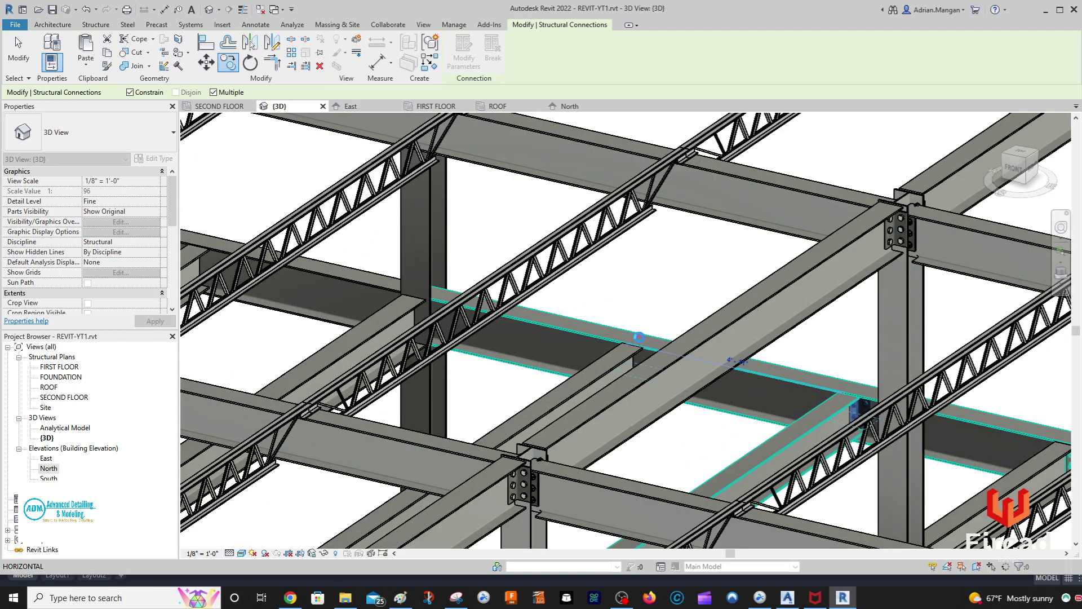
pyautogui.scroll(-2, 639, 339)
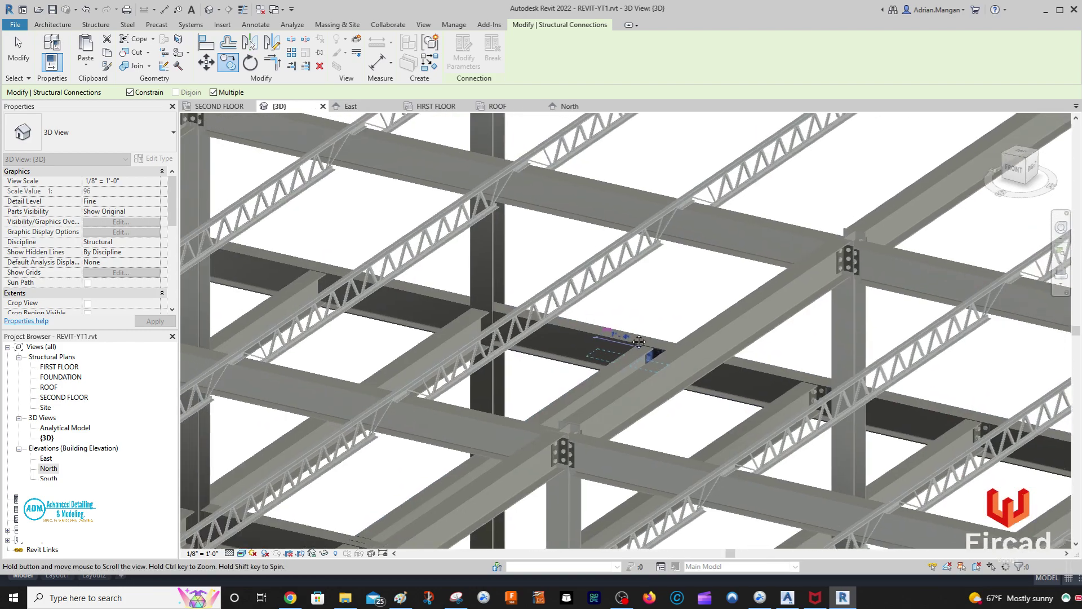
pyautogui.scroll(-1, 639, 343)
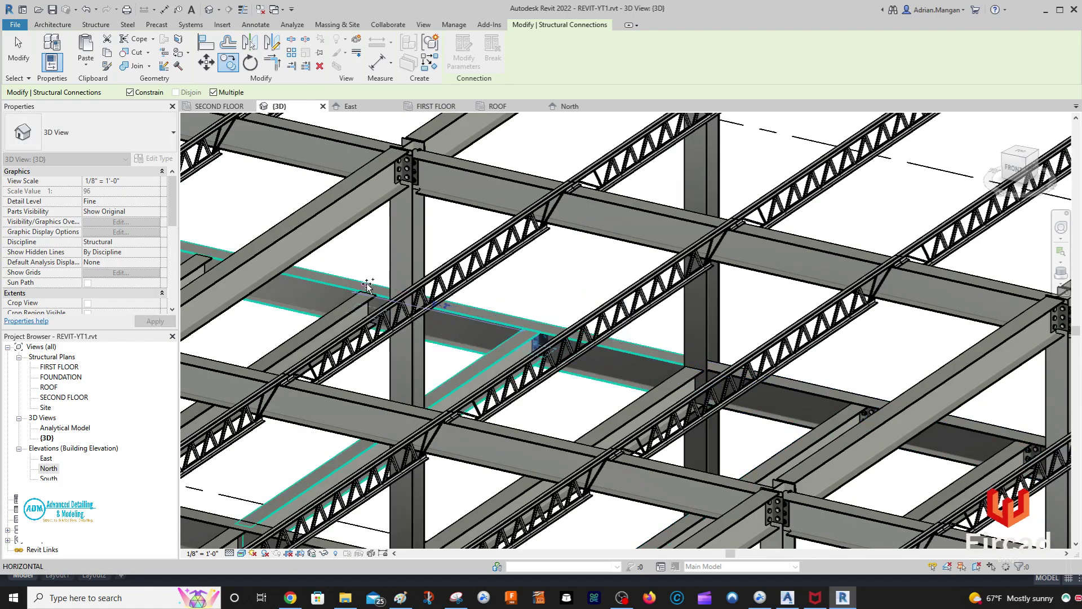
pyautogui.scroll(2, 389, 299)
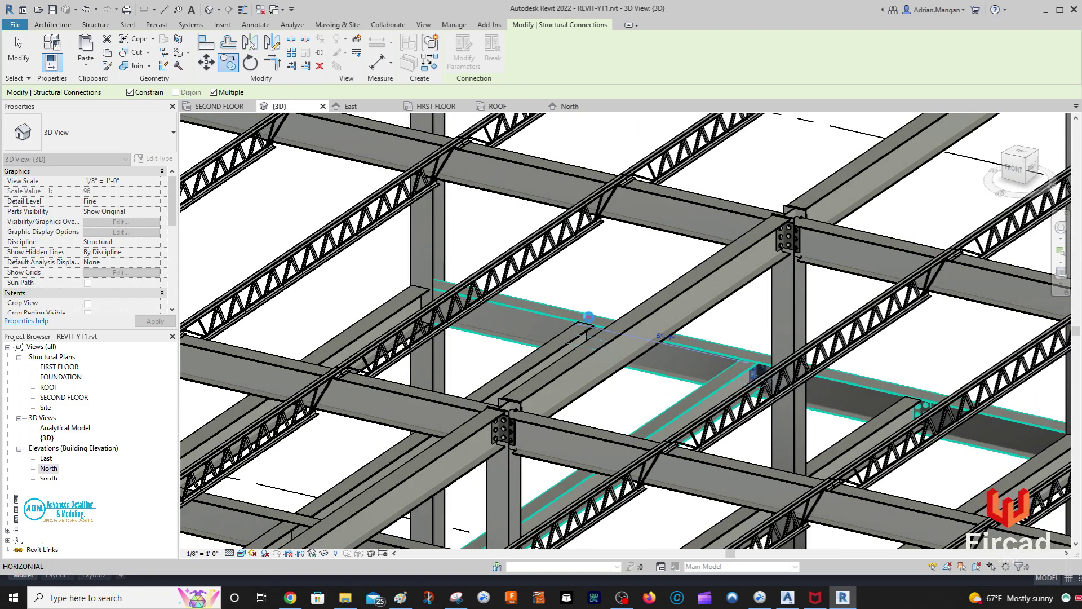
pyautogui.rightClick(602, 295)
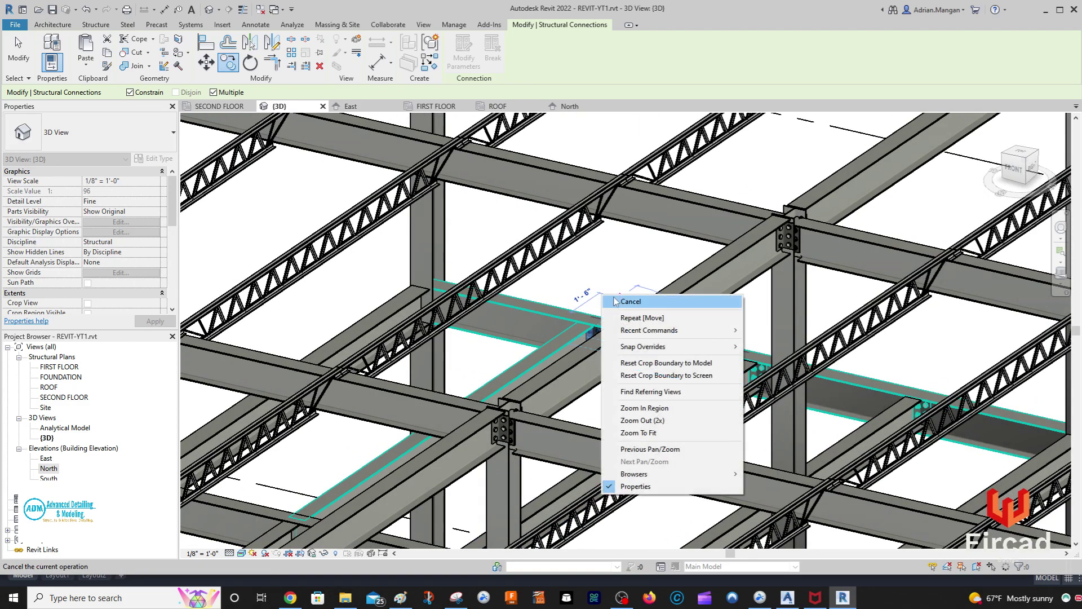
pyautogui.click(618, 305)
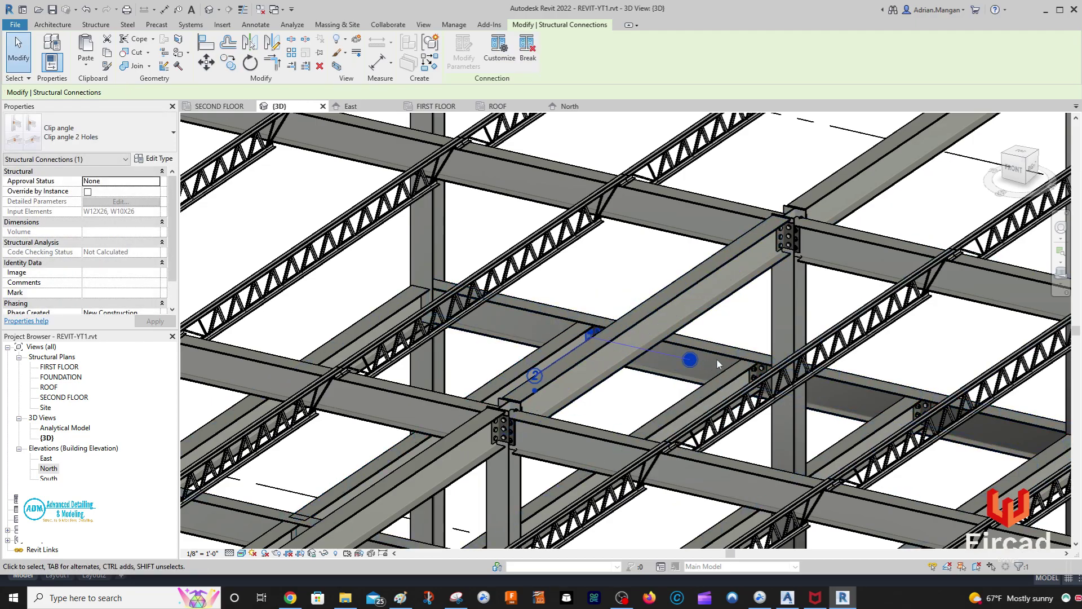
pyautogui.press('Escape')
# Propagate the three-bolt clip angle between the W8X31 corner column and the second-floor W12X26 beam to matching joints
pyautogui.scroll(-4, 787, 359)
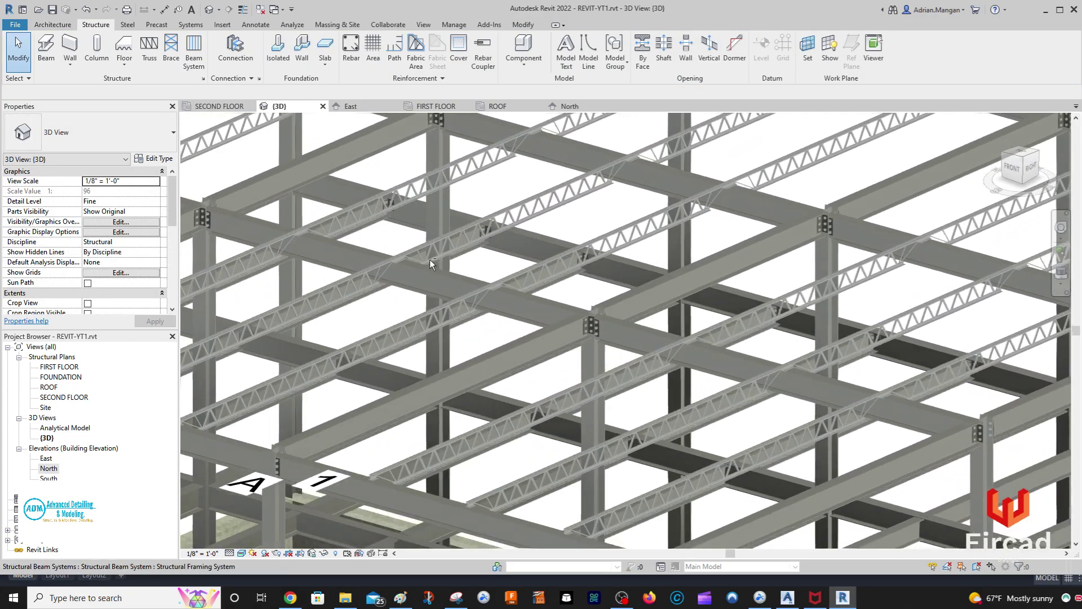
pyautogui.moveTo(430, 259); pyautogui.dragTo(265, 310, button='middle')
pyautogui.scroll(6, 719, 388)
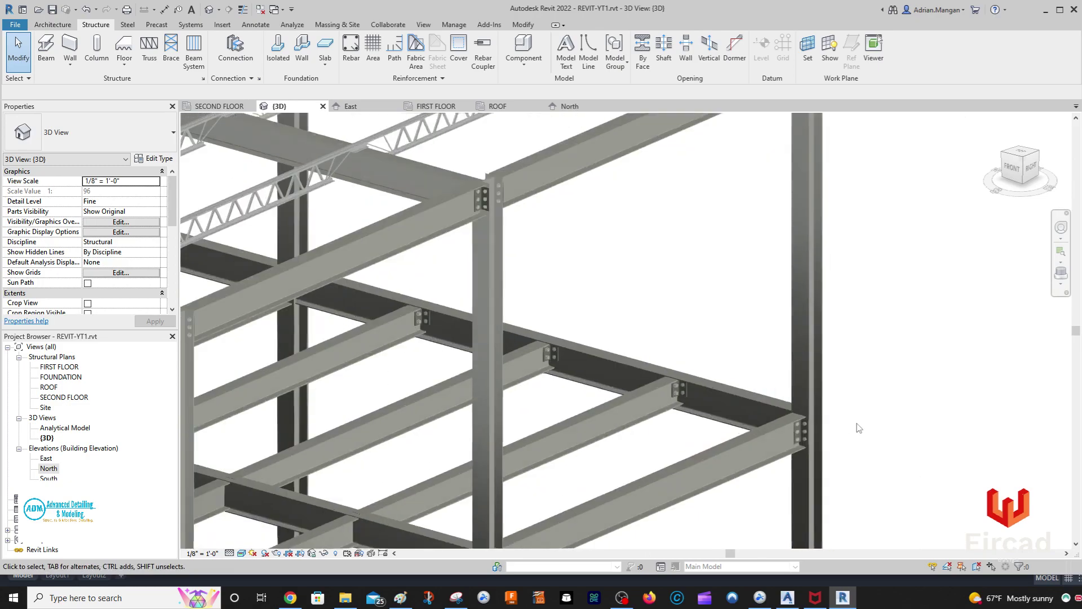
pyautogui.scroll(5, 789, 432)
pyautogui.rightClick(817, 400)
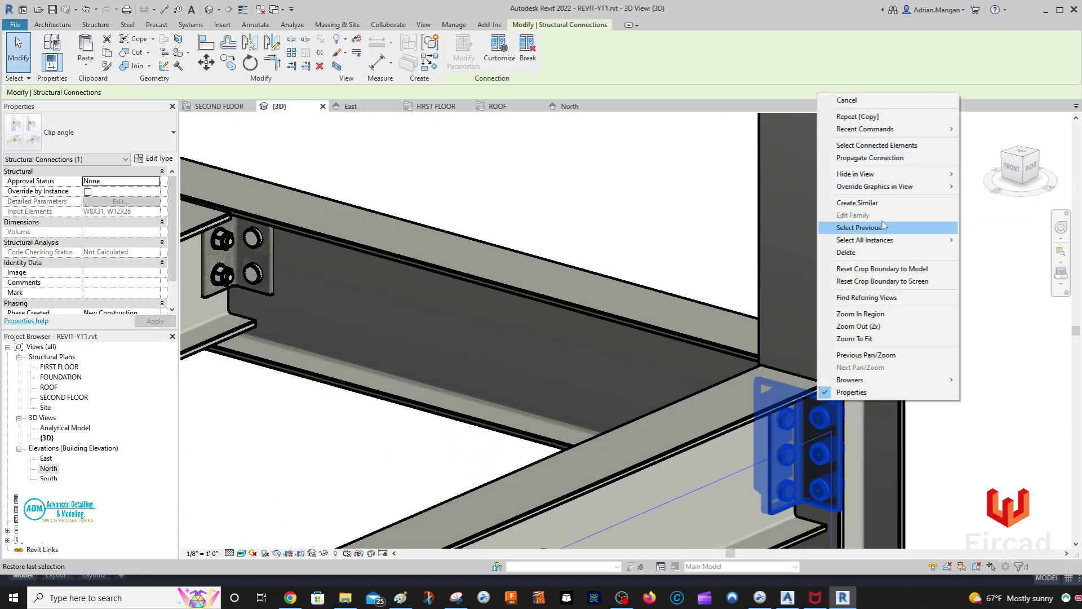
pyautogui.click(898, 158)
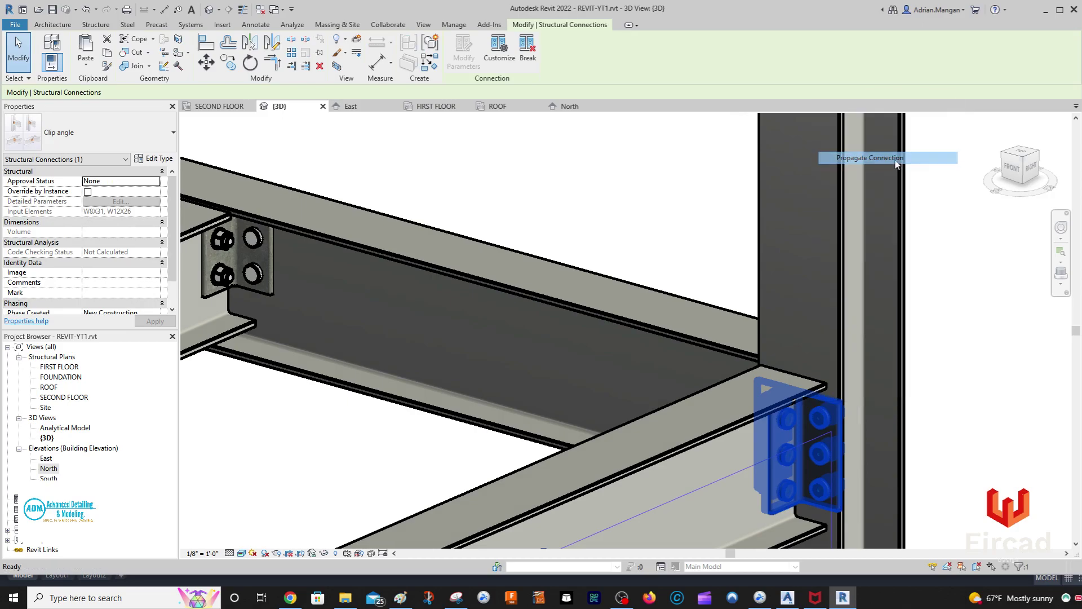
# Check the second-floor beam-to-column joints across the frame for propagated clip angles
pyautogui.scroll(-10, 845, 428)
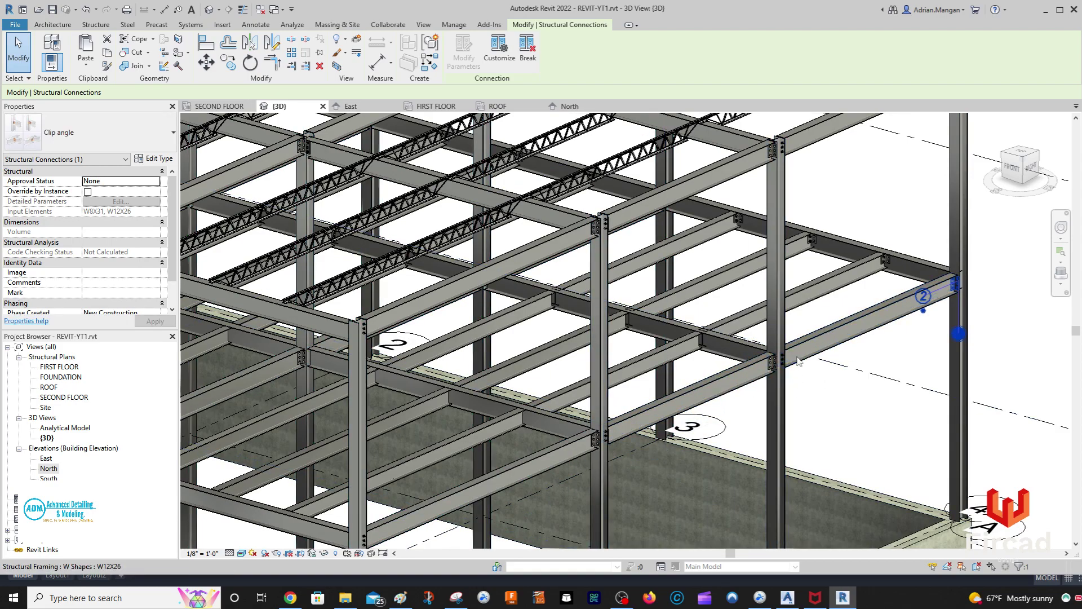
pyautogui.scroll(2, 793, 347)
pyautogui.scroll(-3, 793, 346)
pyautogui.keyDown('shift'); pyautogui.moveTo(733, 304); pyautogui.dragTo(650, 270, button='middle'); pyautogui.keyUp('shift')
pyautogui.keyDown('shift'); pyautogui.moveTo(662, 260); pyautogui.dragTo(542, 283, button='middle'); pyautogui.keyUp('shift')
pyautogui.scroll(6, 517, 288)
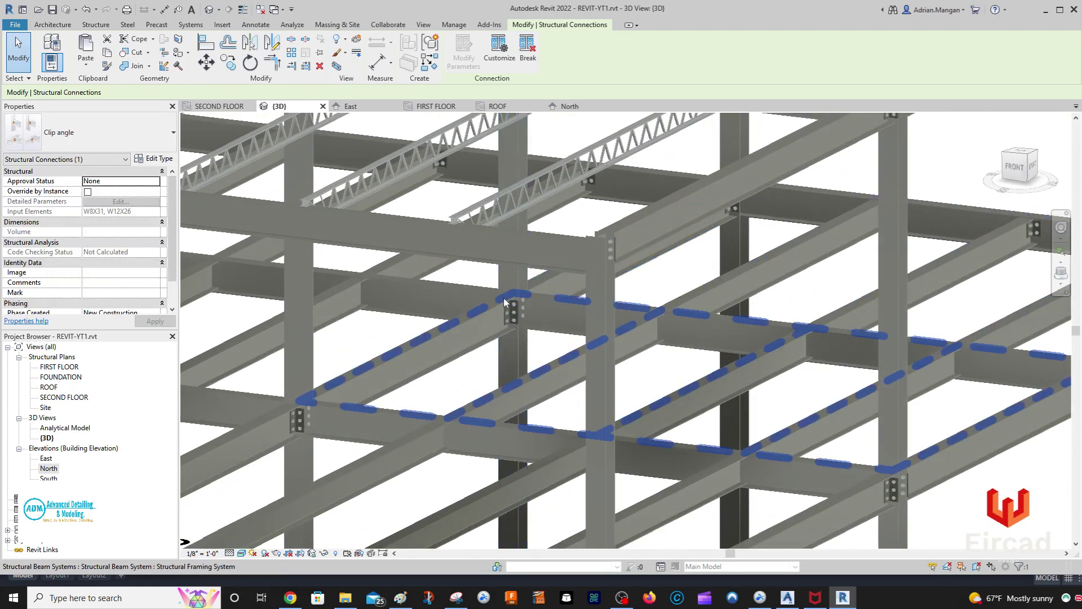
pyautogui.scroll(-5, 573, 297)
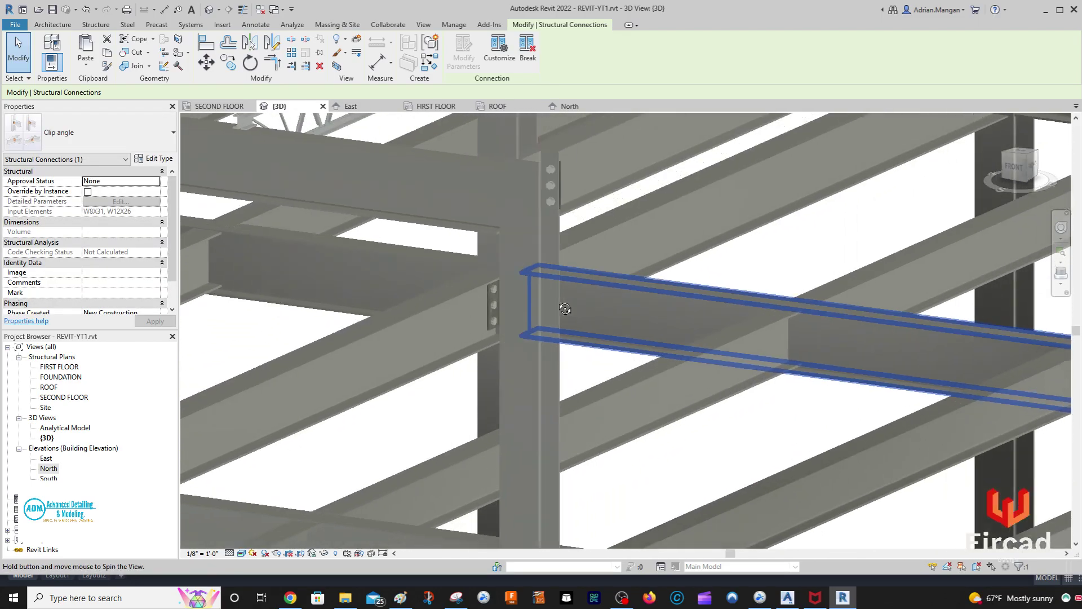
pyautogui.moveTo(573, 298); pyautogui.dragTo(633, 340, button='middle')
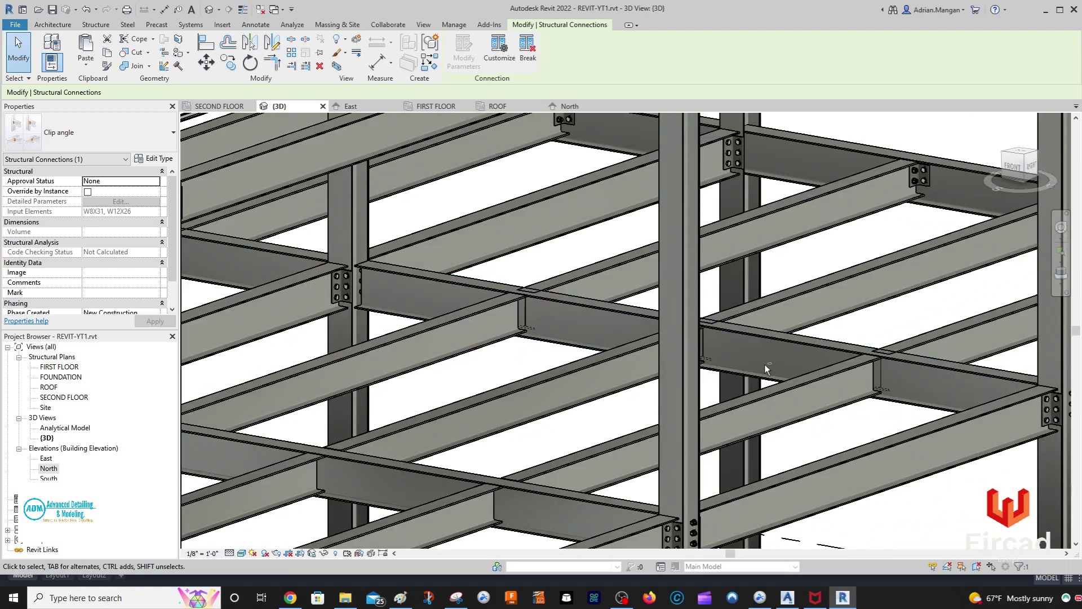
# Examine the interior girder joints where intermediate W10X26 beams meet the W12X26 girder from both sides
pyautogui.scroll(6, 931, 351)
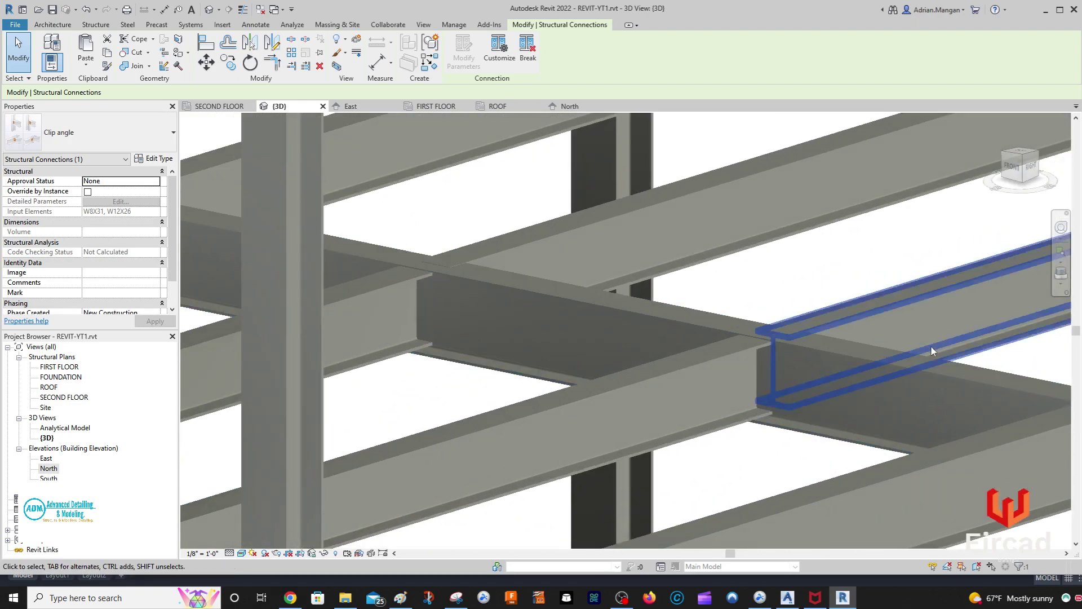
pyautogui.keyDown('shift'); pyautogui.moveTo(931, 351); pyautogui.dragTo(789, 315, button='middle'); pyautogui.keyUp('shift')
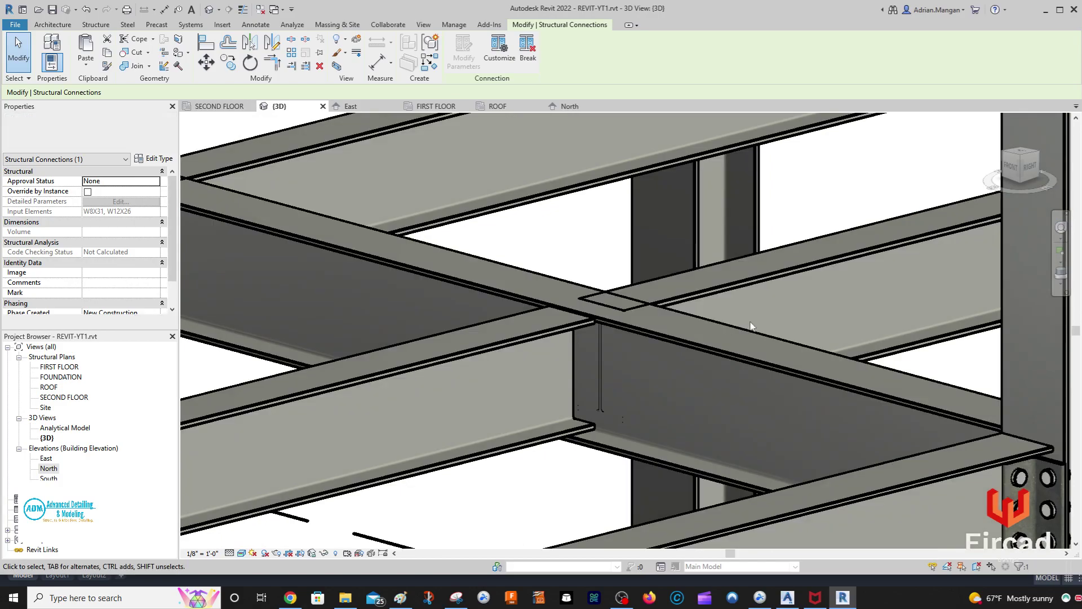
pyautogui.scroll(-3, 778, 295)
pyautogui.scroll(3, 1040, 240)
pyautogui.scroll(-3, 1040, 239)
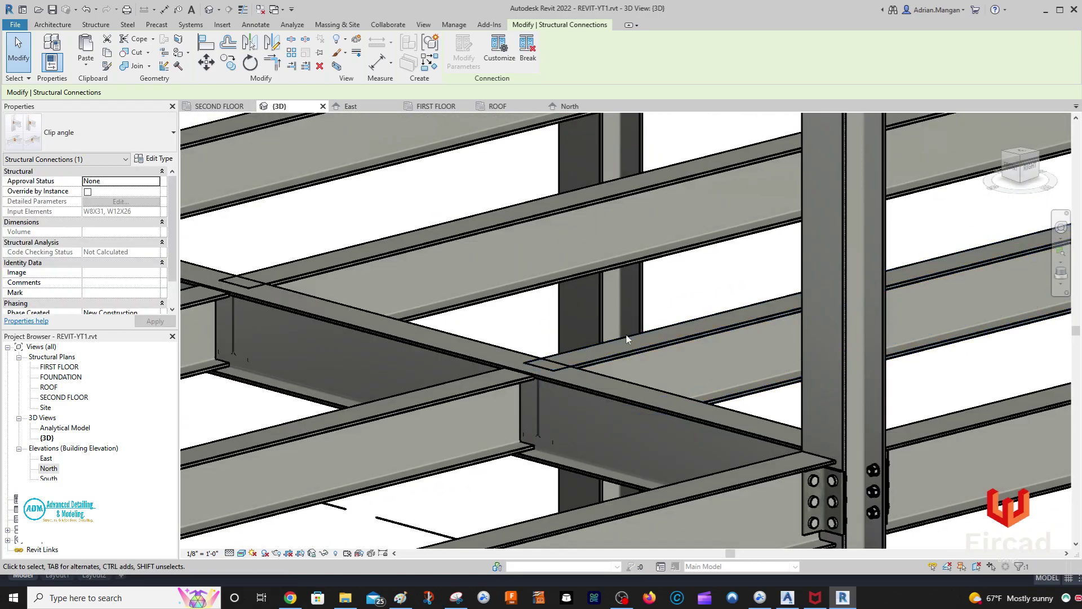
pyautogui.scroll(4, 559, 368)
pyautogui.scroll(-4, 560, 367)
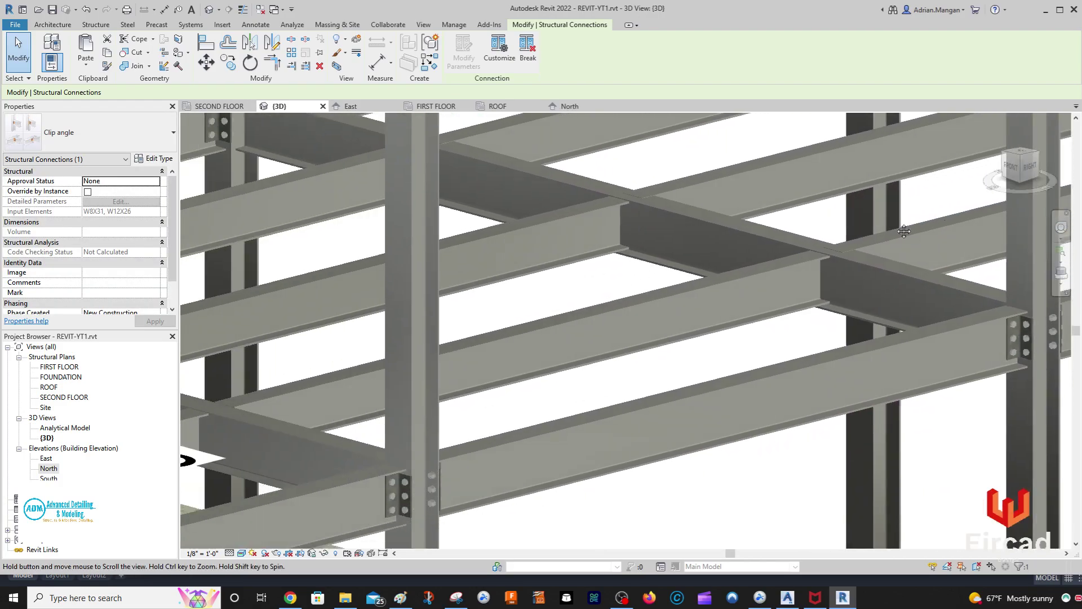
pyautogui.moveTo(904, 292); pyautogui.dragTo(917, 286, button='middle')
pyautogui.scroll(-3, 917, 286)
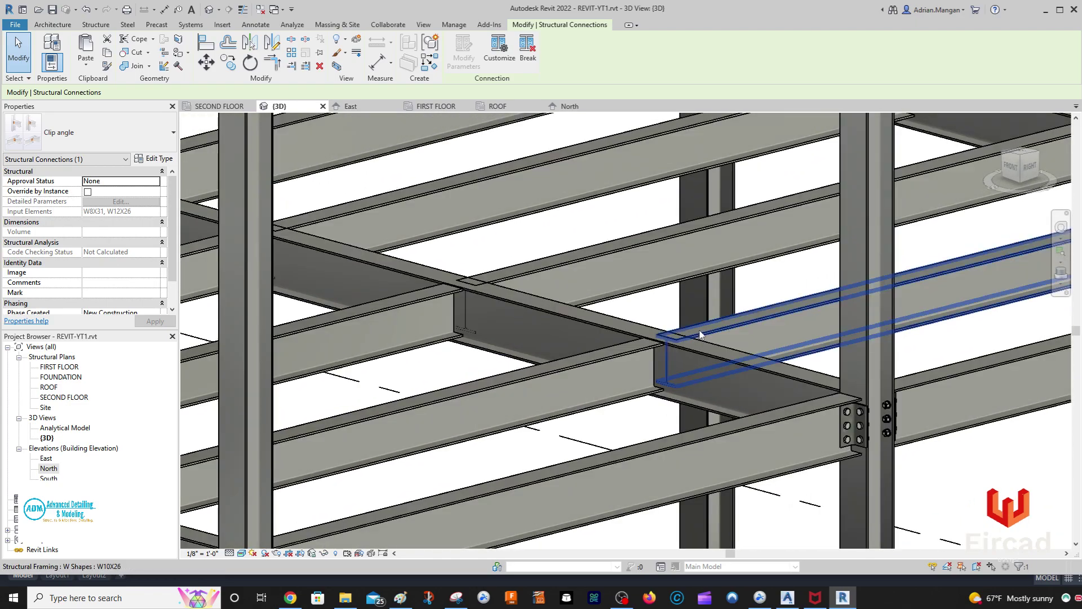
pyautogui.scroll(4, 1043, 197)
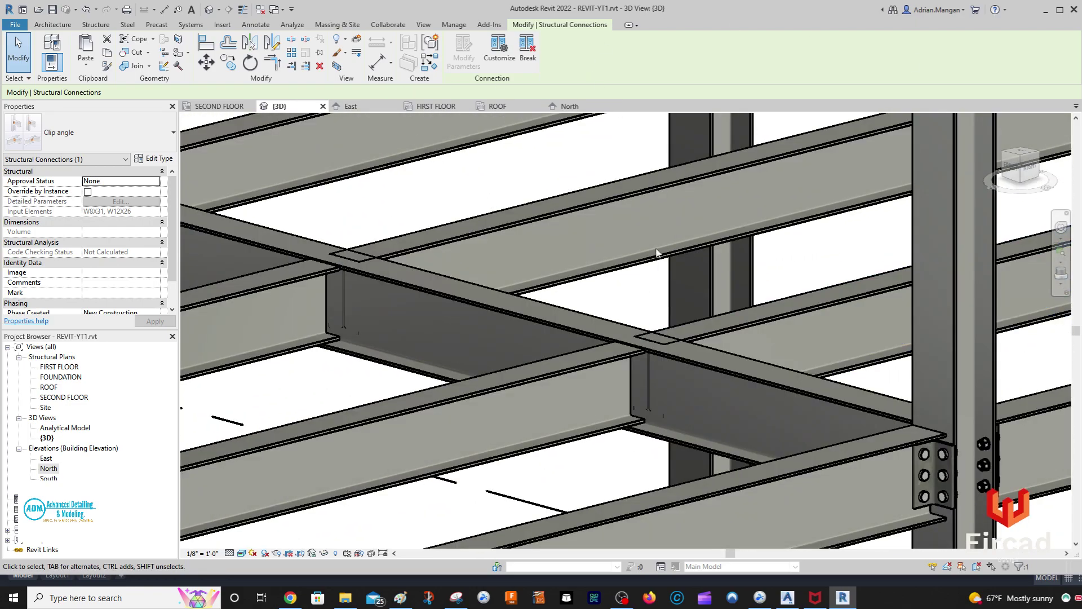
# Create a Double side clip angle connection between the interior W12X26 girder and the two W10X26 beams meeting it from both sides
pyautogui.click(672, 442)
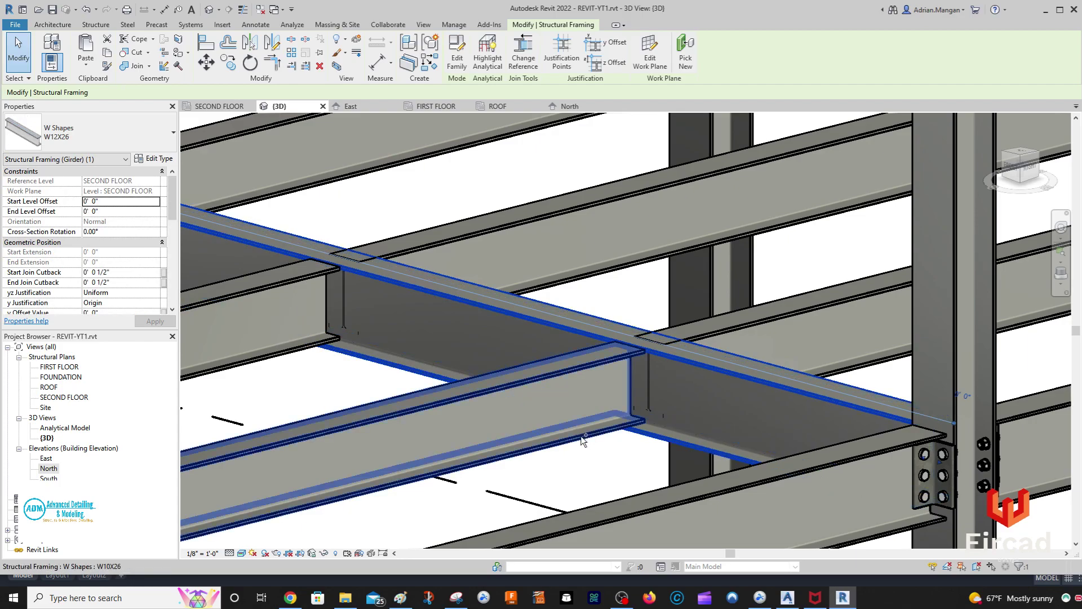
pyautogui.keyDown('ctrl'); pyautogui.click(742, 330); pyautogui.keyUp('ctrl')
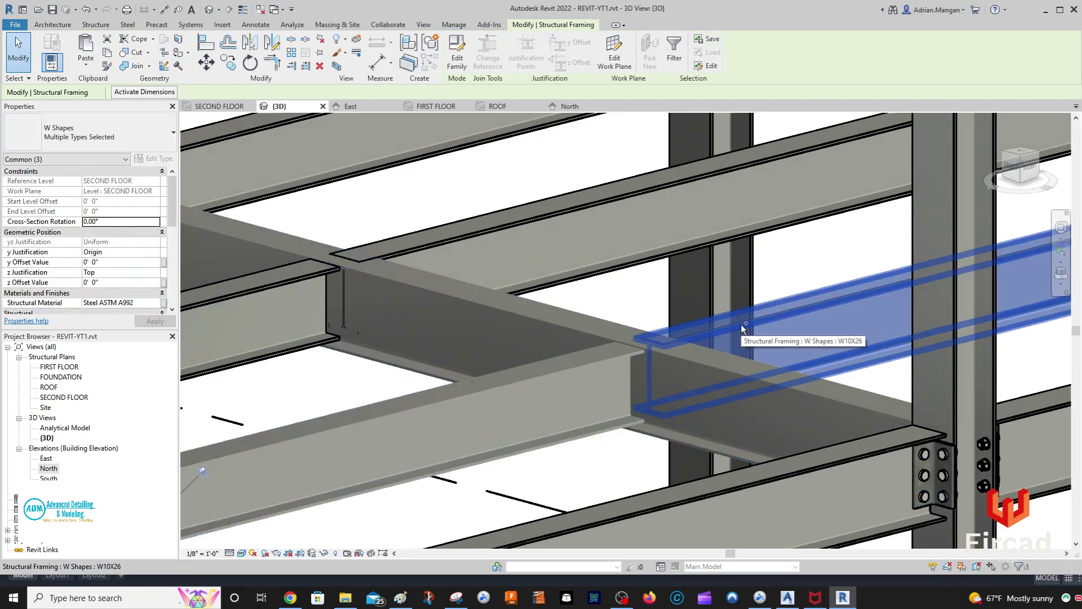
pyautogui.keyDown('ctrl'); pyautogui.click(741, 324); pyautogui.keyUp('ctrl')
pyautogui.click(96, 25)
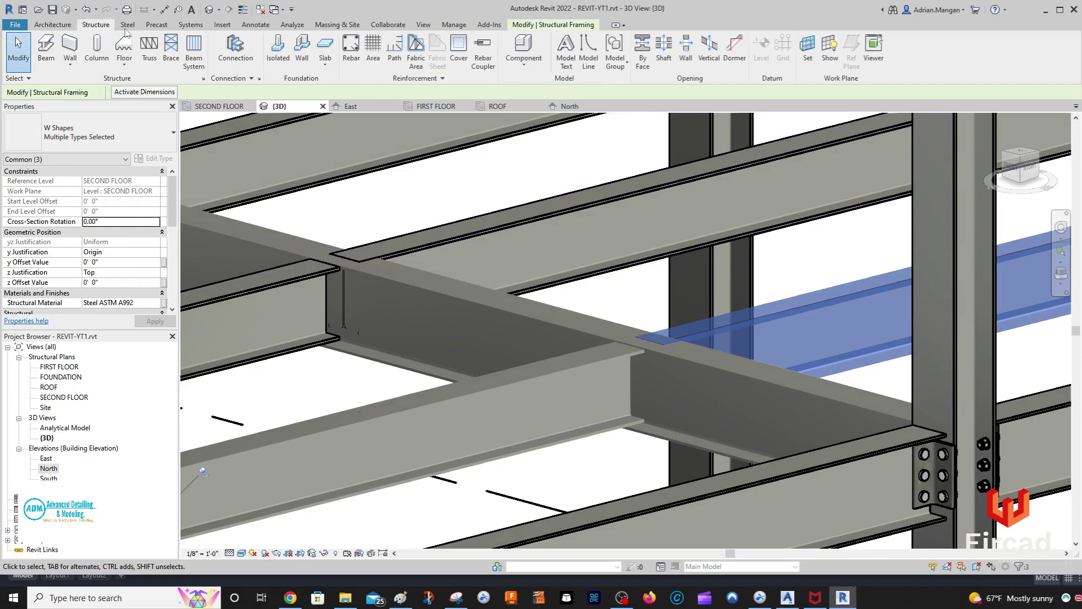
pyautogui.click(235, 51)
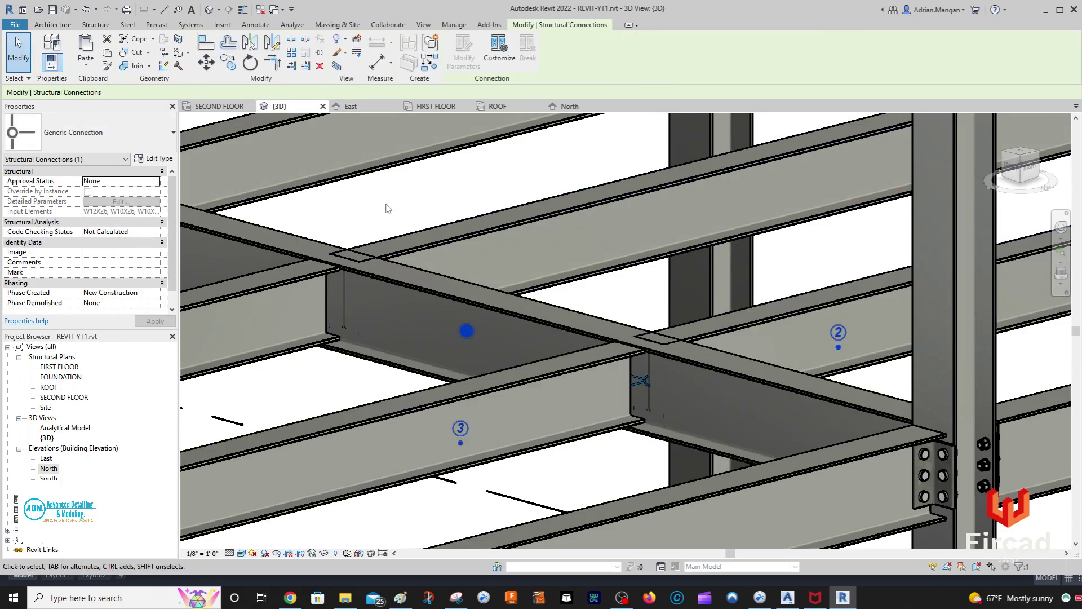
pyautogui.click(164, 134)
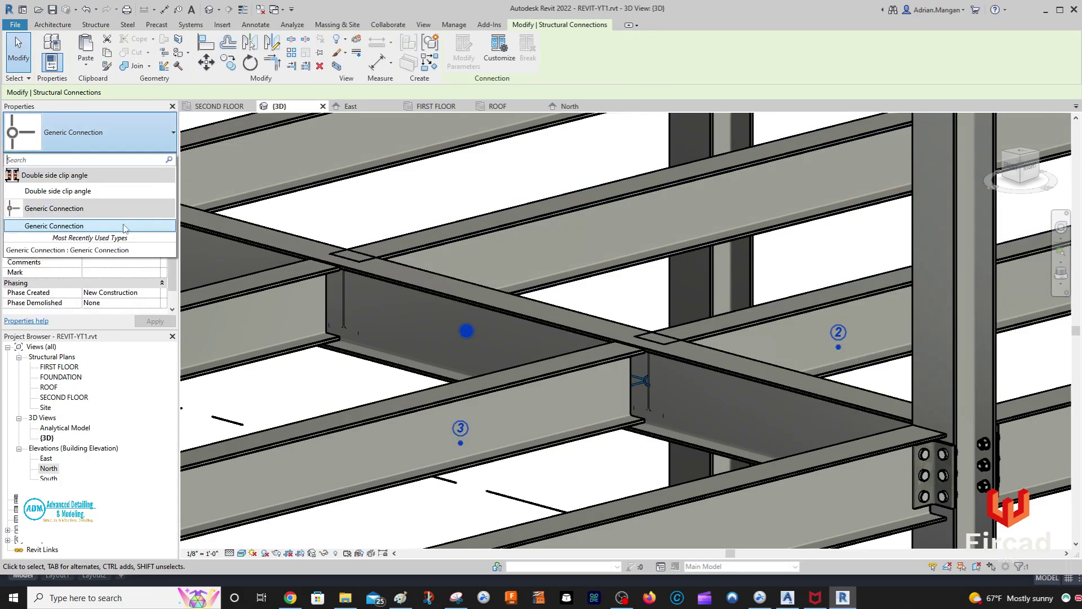
pyautogui.click(105, 191)
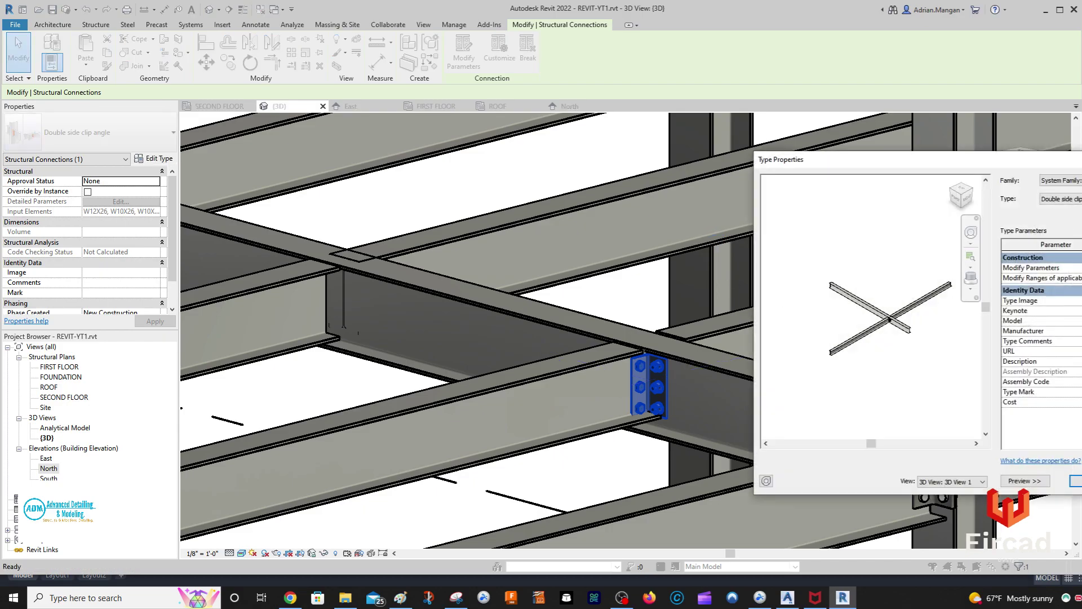
# Duplicate the connection type as "Double side clip angle 3 Holes" and open its parameters for editing
pyautogui.scroll(5, 919, 316)
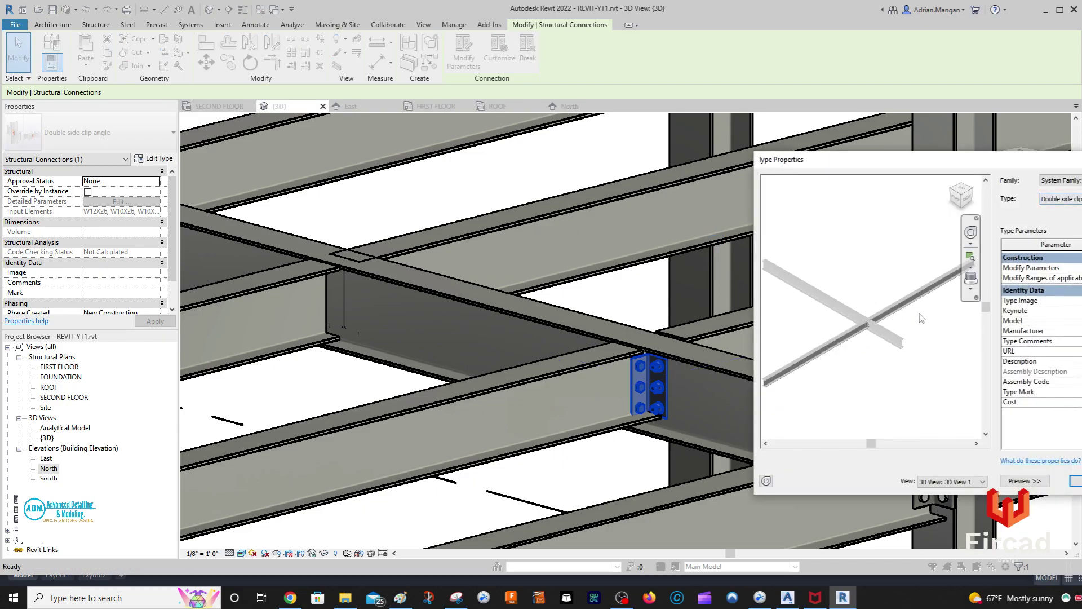
pyautogui.keyDown('shift'); pyautogui.moveTo(869, 336); pyautogui.dragTo(834, 324, button='middle'); pyautogui.keyUp('shift')
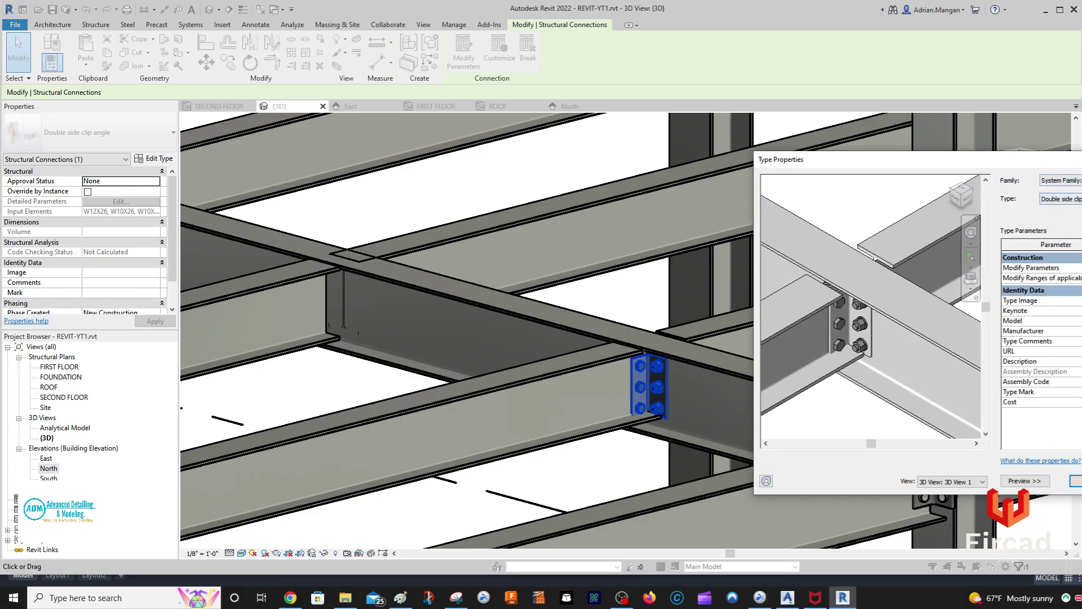
pyautogui.click(1080, 199)
pyautogui.click(1020, 318)
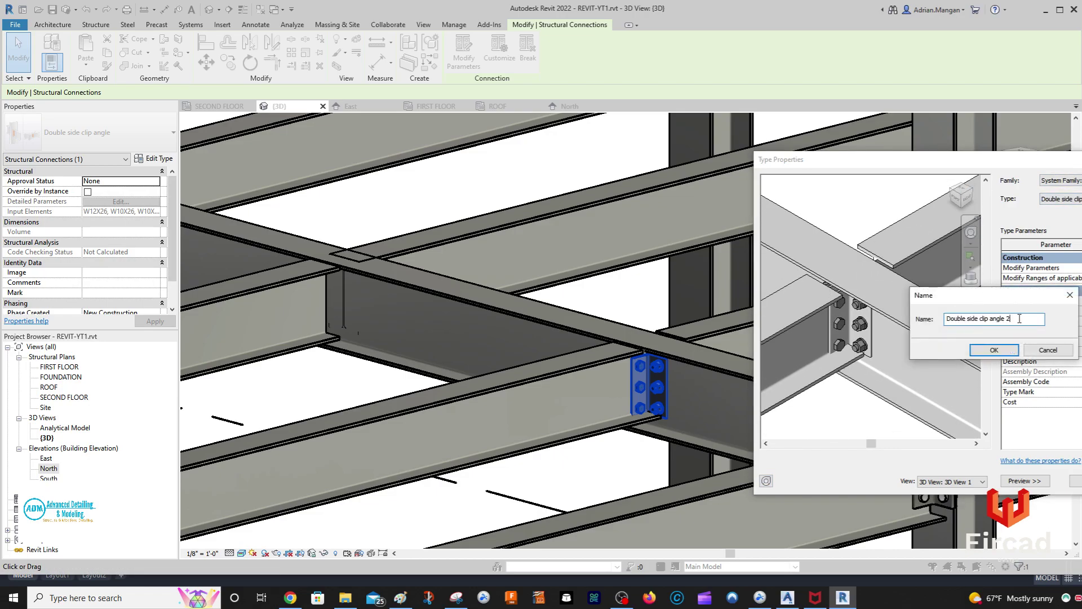
pyautogui.doubleClick(1009, 319)
pyautogui.click(994, 350)
pyautogui.press('Return')
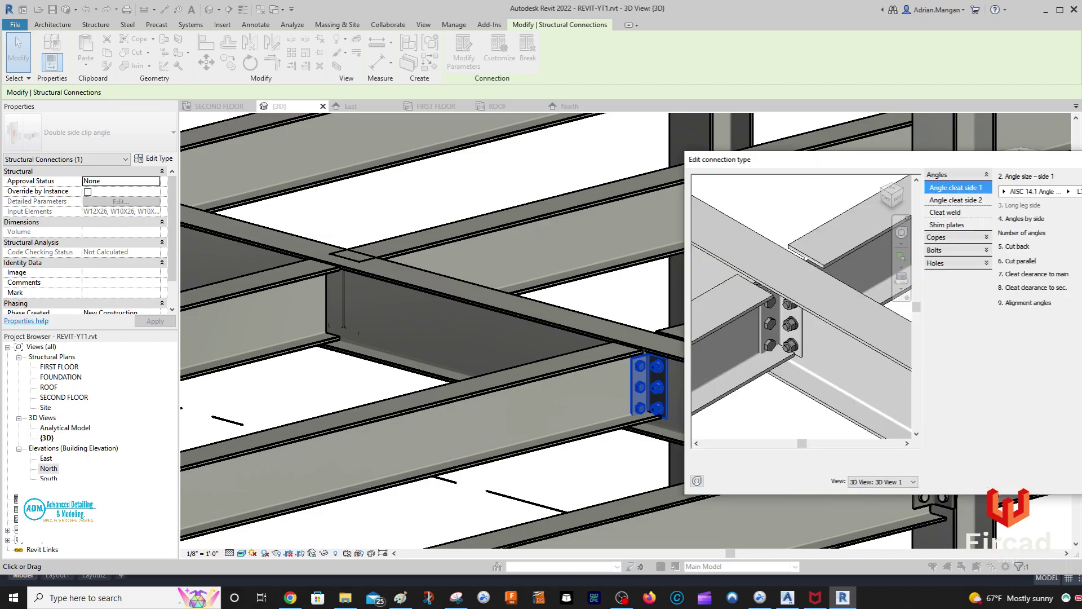
# Set the side 1 angle size to an L4X4 section and go through the side 2, cleat weld and shim plate settings
pyautogui.click(1077, 191)
pyautogui.click(1077, 256)
pyautogui.click(1077, 192)
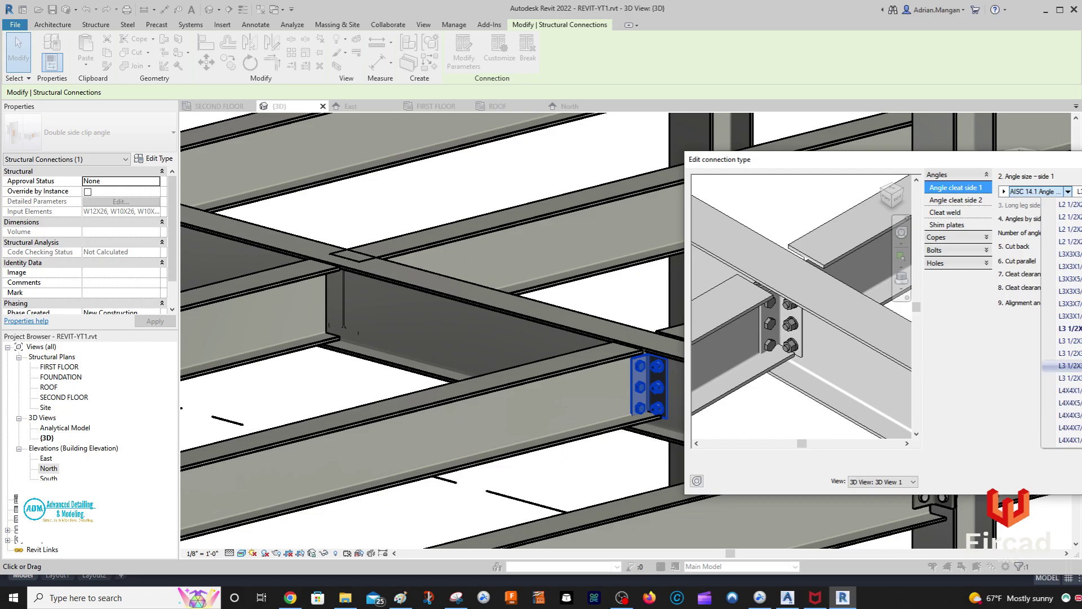
pyautogui.click(1070, 403)
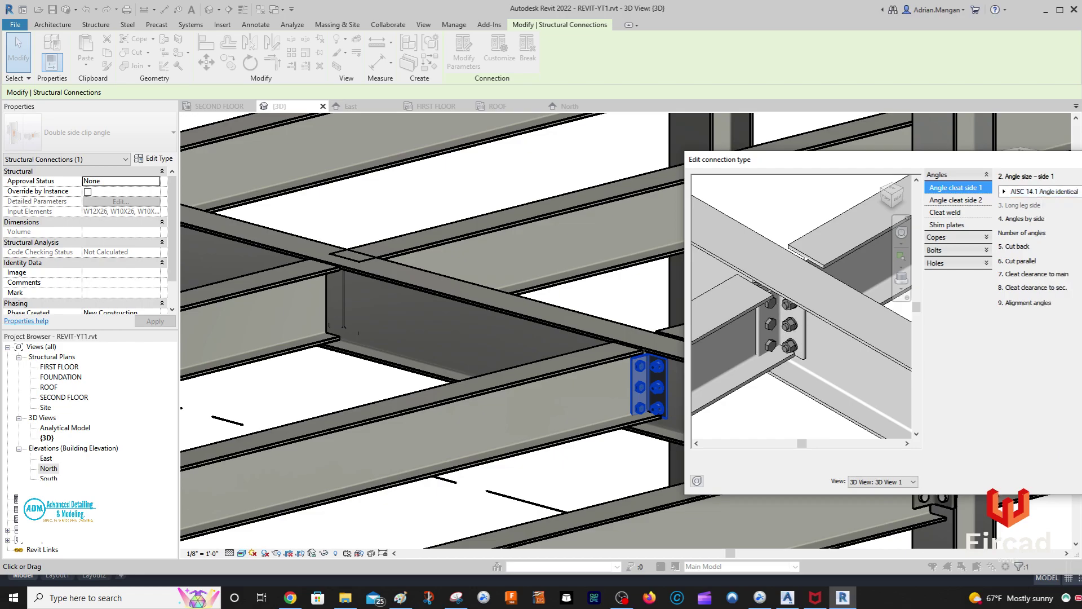
pyautogui.click(971, 200)
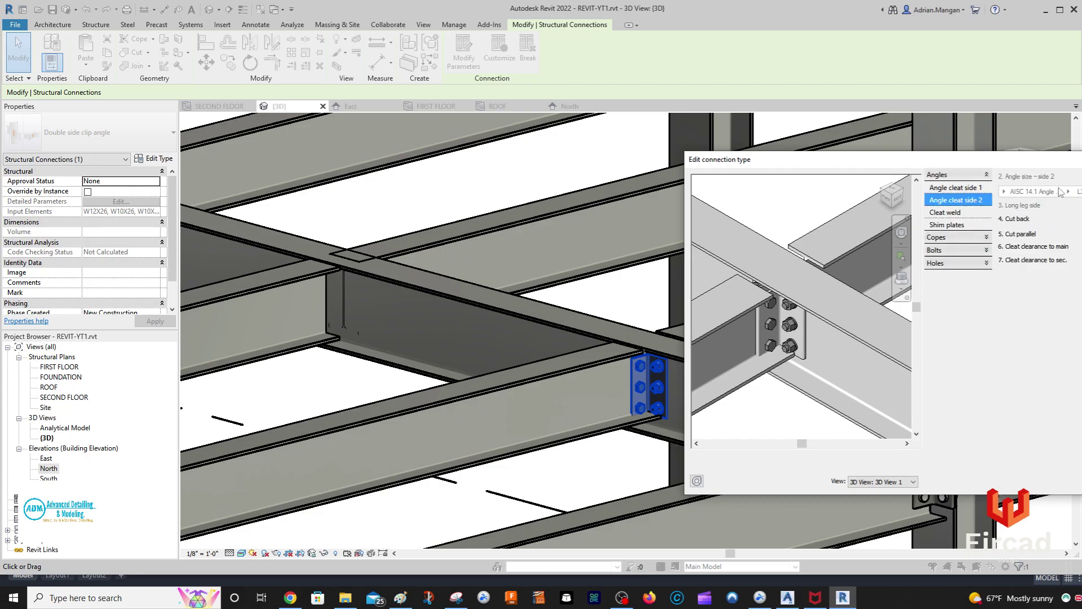
pyautogui.click(981, 213)
pyautogui.click(967, 225)
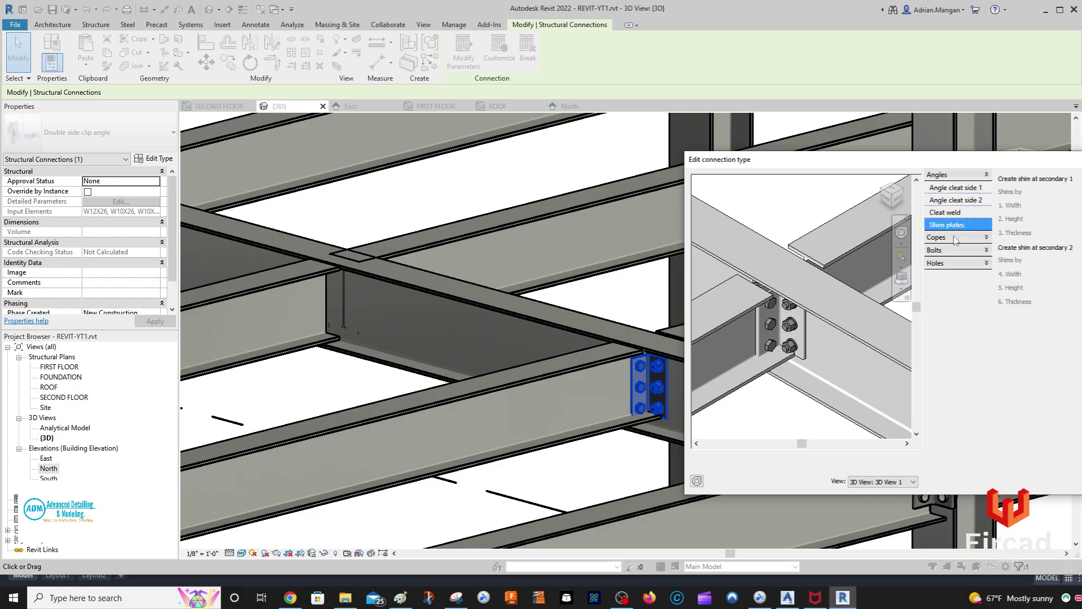
# Go through the top and bottom cope settings for both secondary beams
pyautogui.click(956, 237)
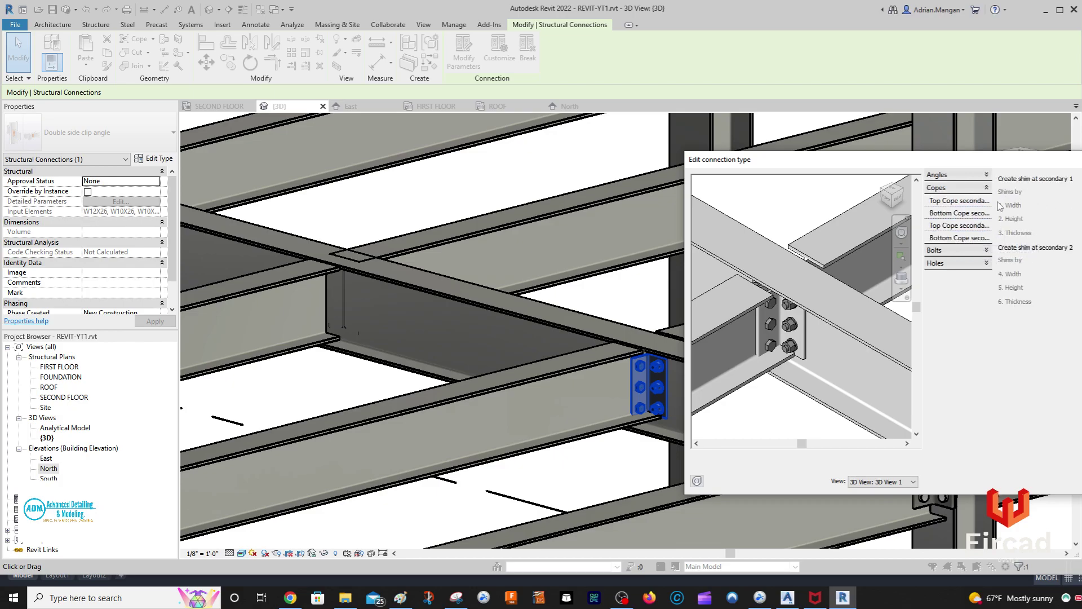
pyautogui.click(978, 201)
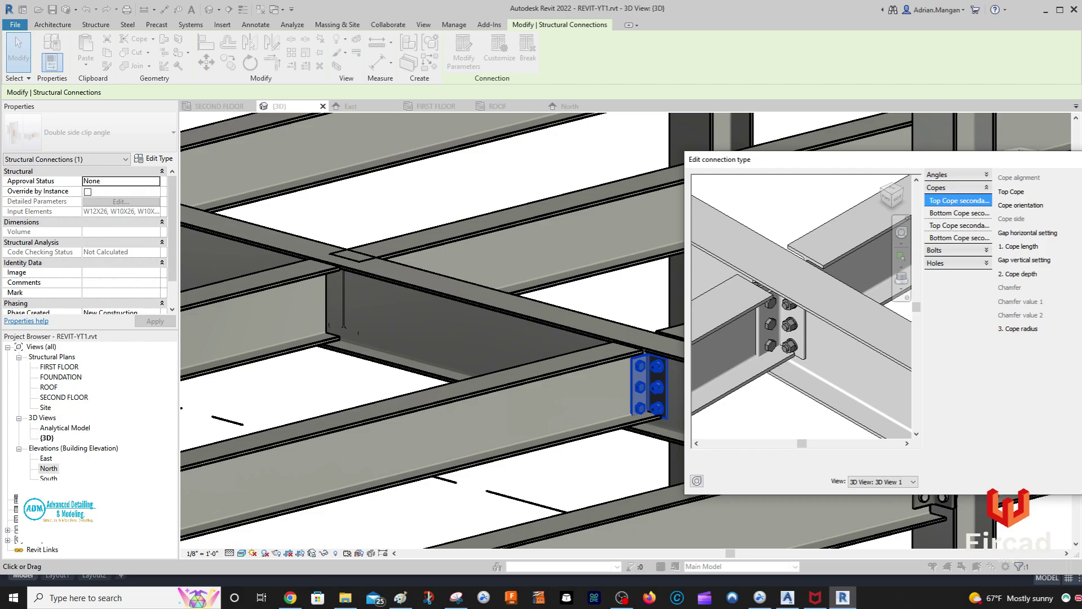
pyautogui.click(988, 213)
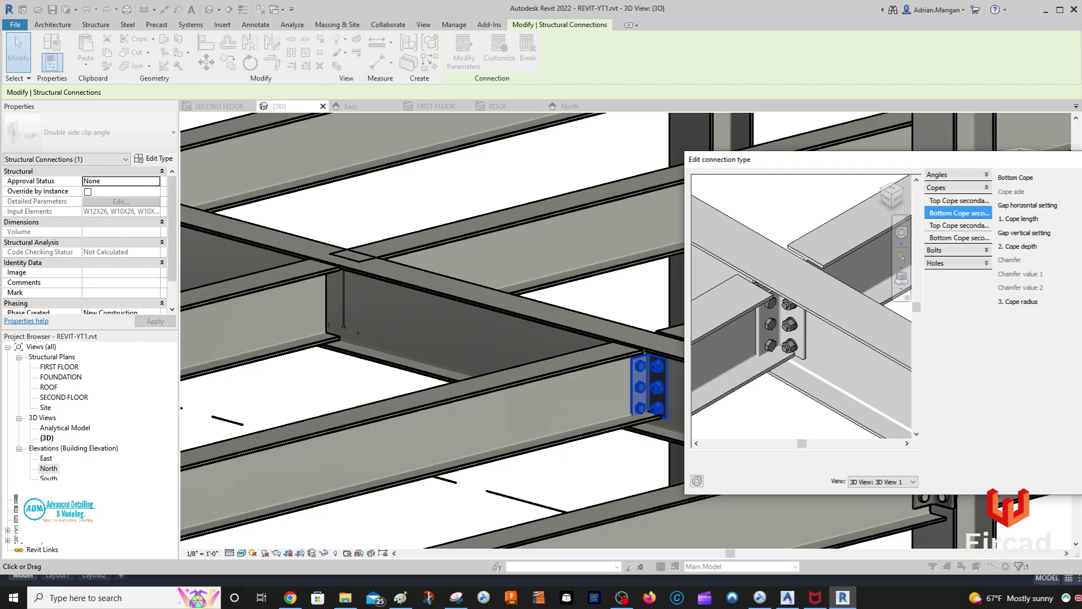
pyautogui.click(983, 226)
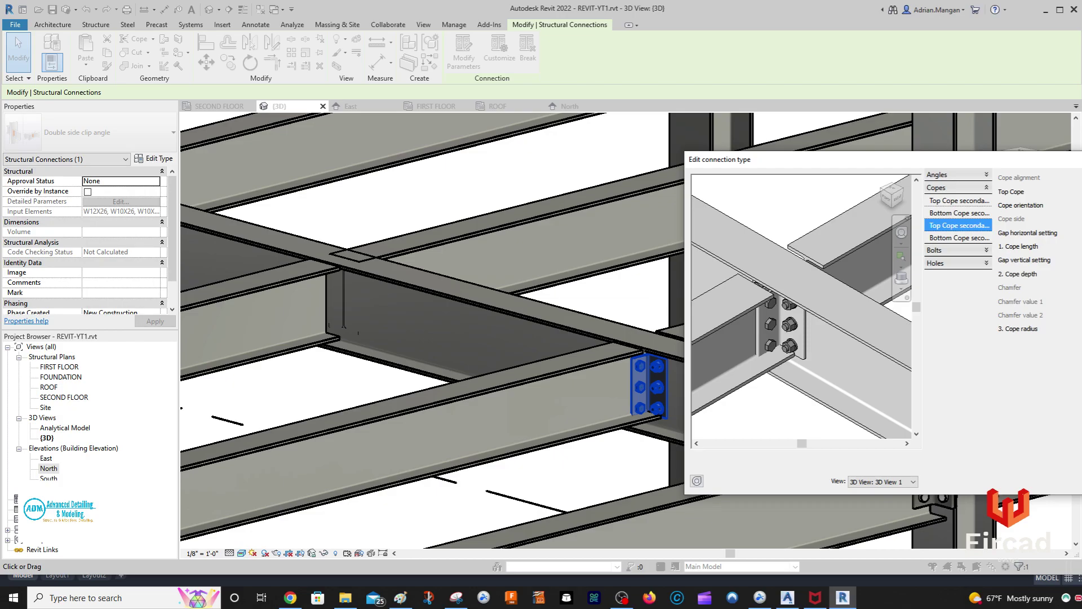
pyautogui.click(958, 237)
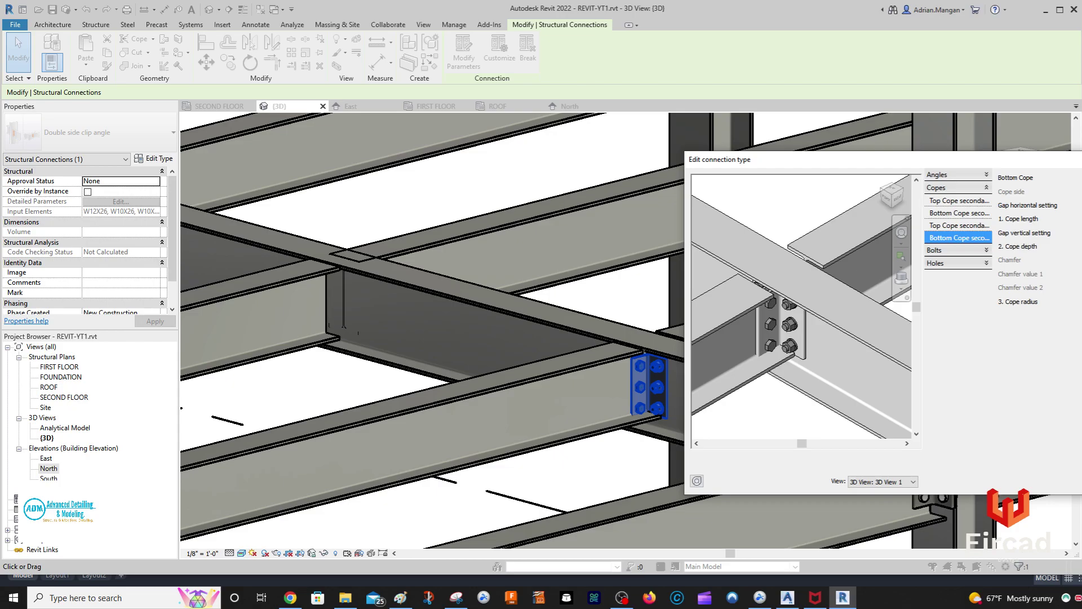
pyautogui.click(965, 214)
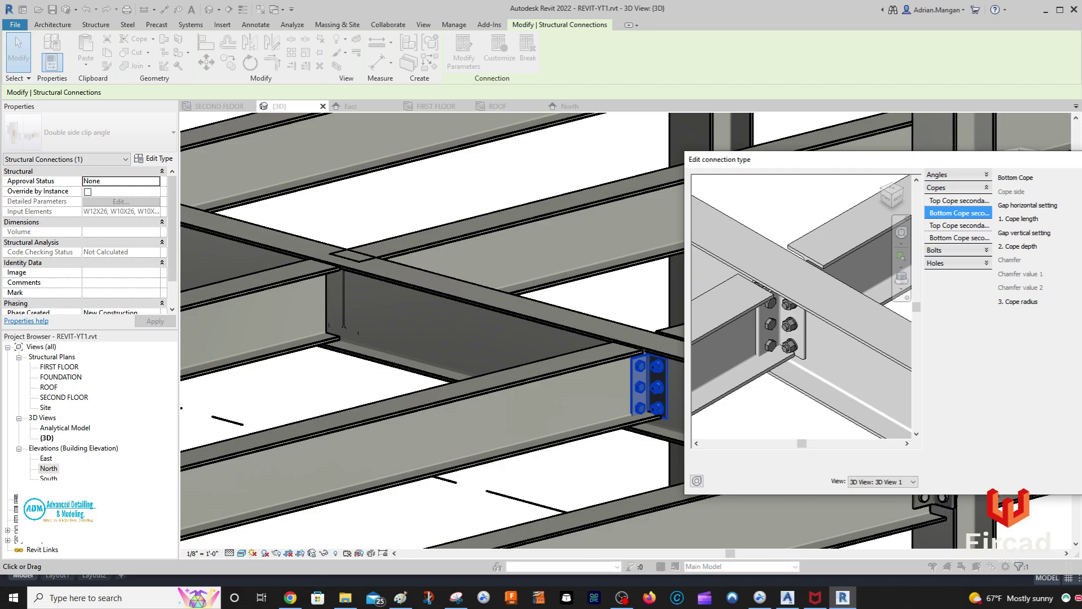
# Adjust the connection's horizontal bolt layout and vertical bolt distances, going through the bolt parameters and stagger settings
pyautogui.click(967, 253)
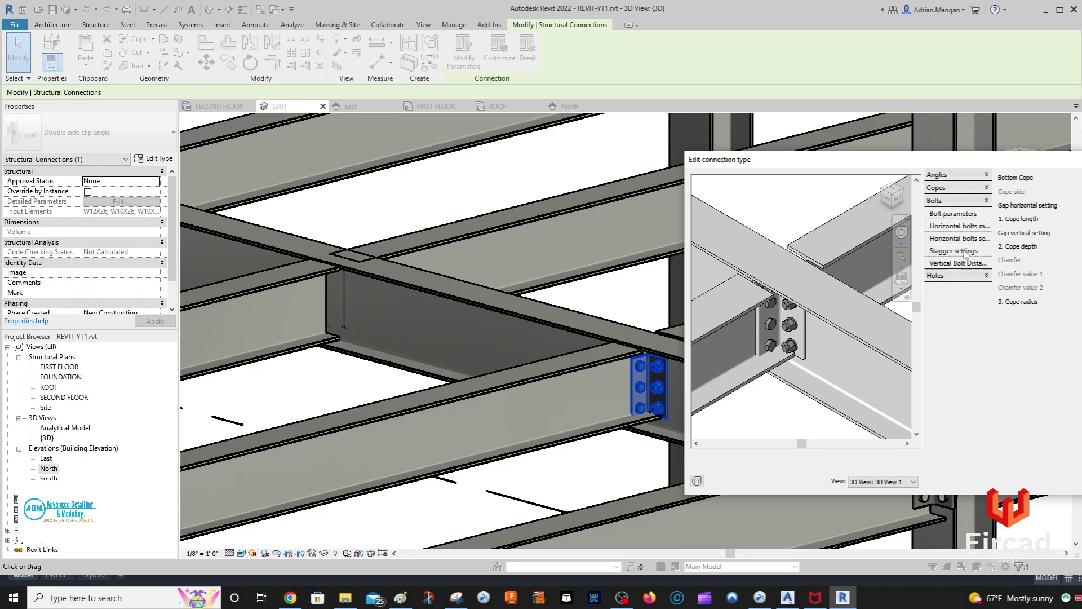
pyautogui.click(974, 215)
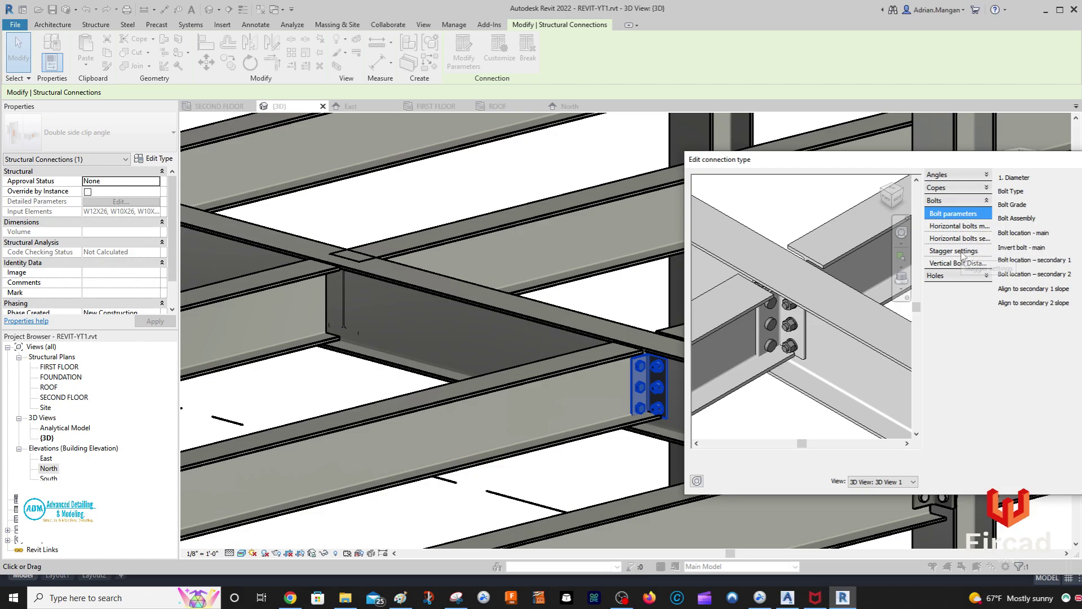
pyautogui.click(971, 228)
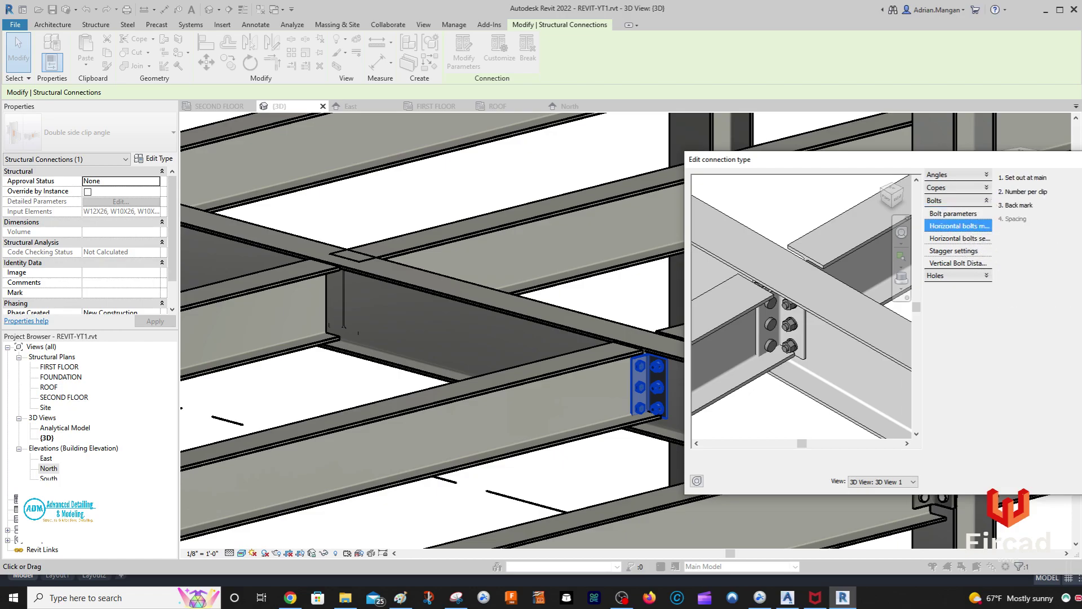
pyautogui.click(989, 241)
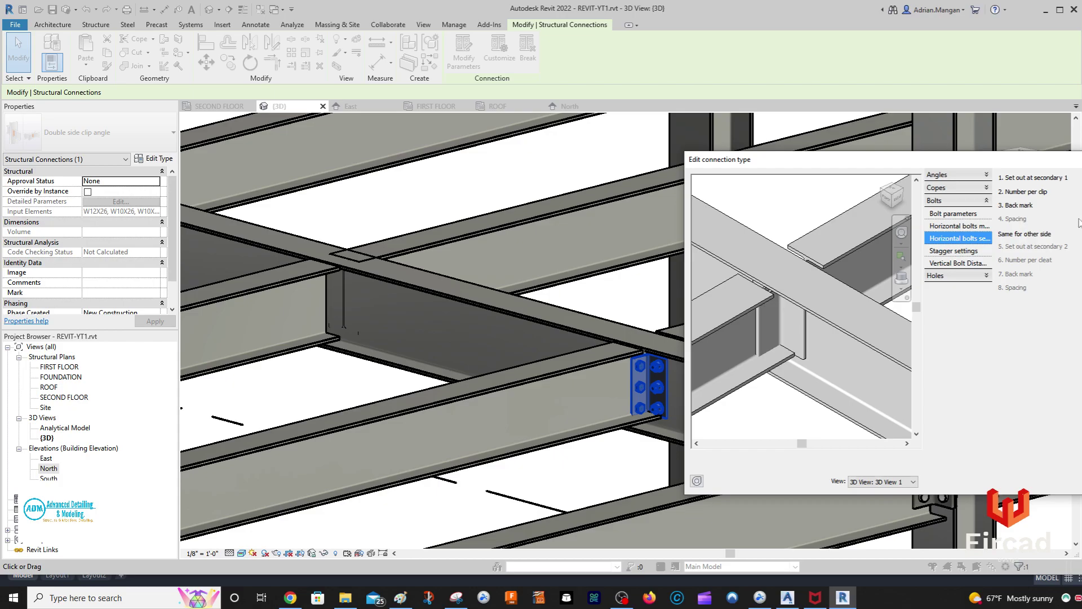
pyautogui.click(978, 252)
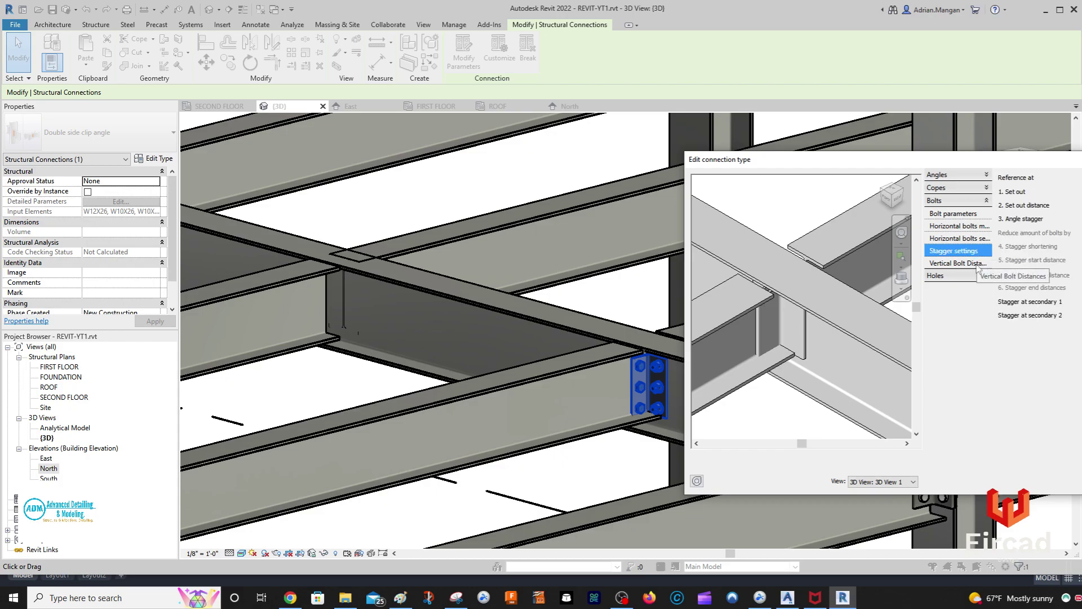
pyautogui.click(979, 264)
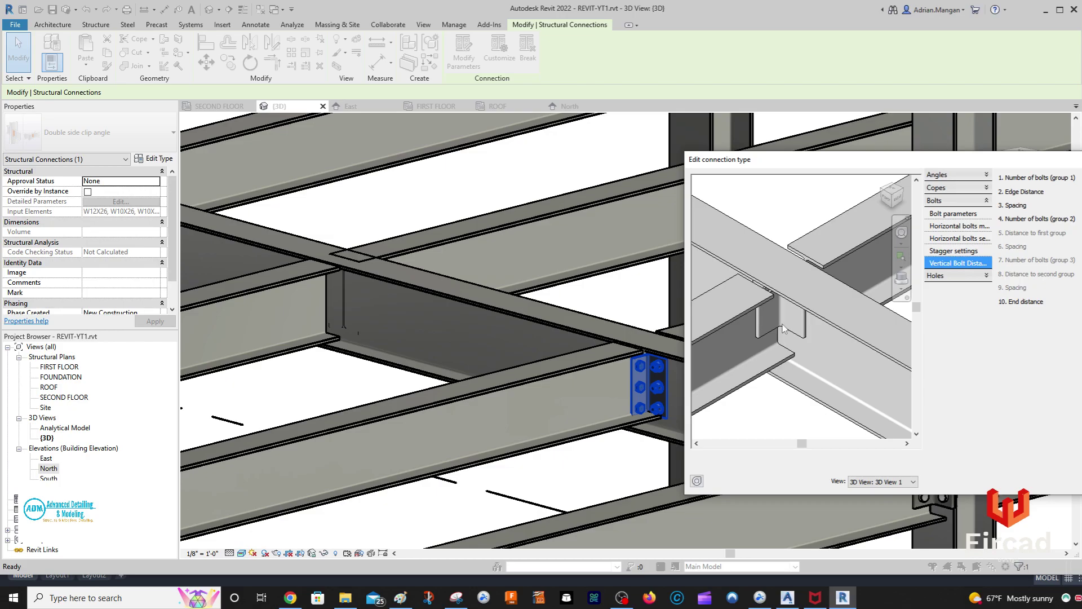
# Inspect the joint in the preview, recheck the stagger, bolt parameter and cleat weld settings, and apply the connection type
pyautogui.moveTo(784, 328); pyautogui.dragTo(802, 344, button='middle')
pyautogui.scroll(4, 804, 342)
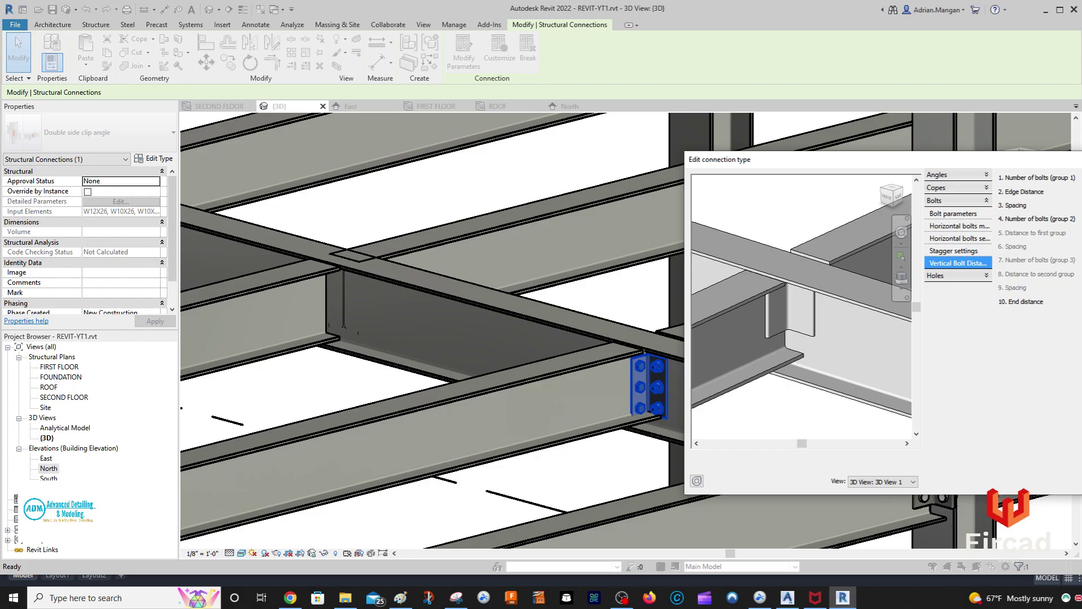
pyautogui.click(965, 248)
pyautogui.click(972, 215)
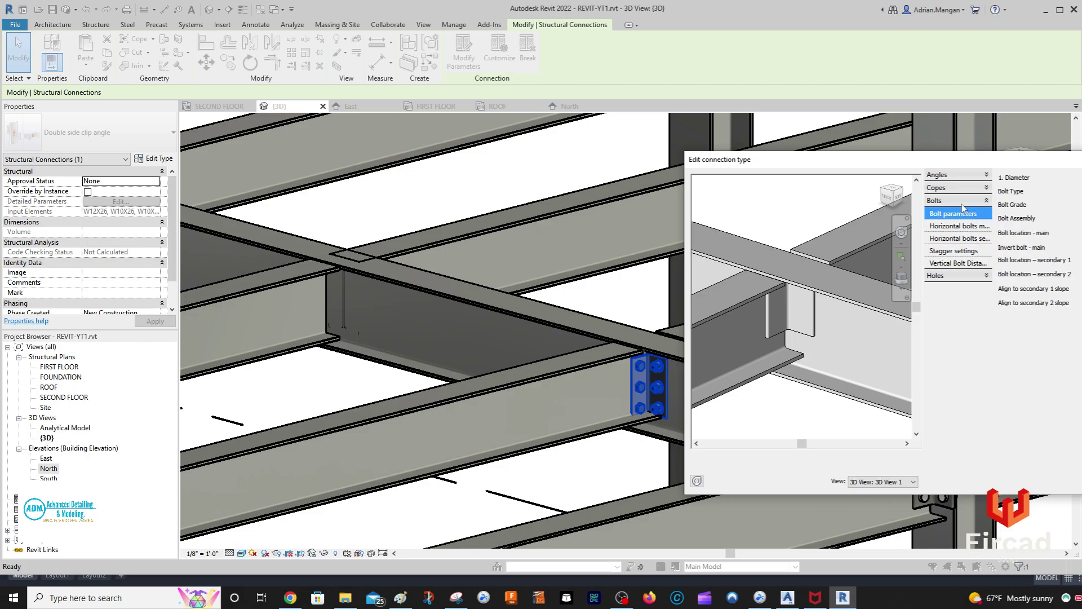
pyautogui.click(967, 178)
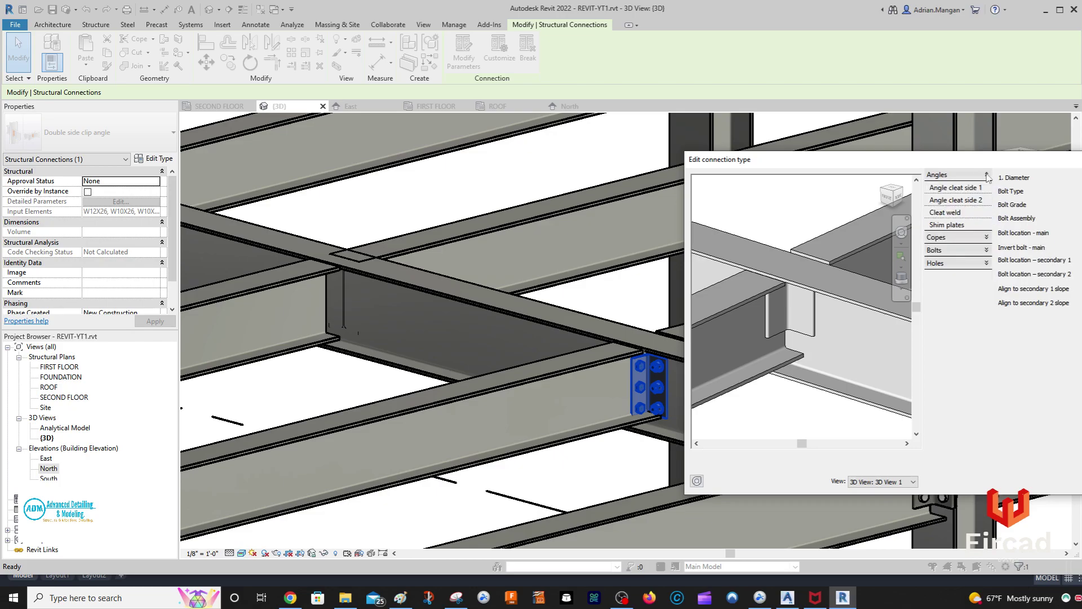
pyautogui.click(960, 212)
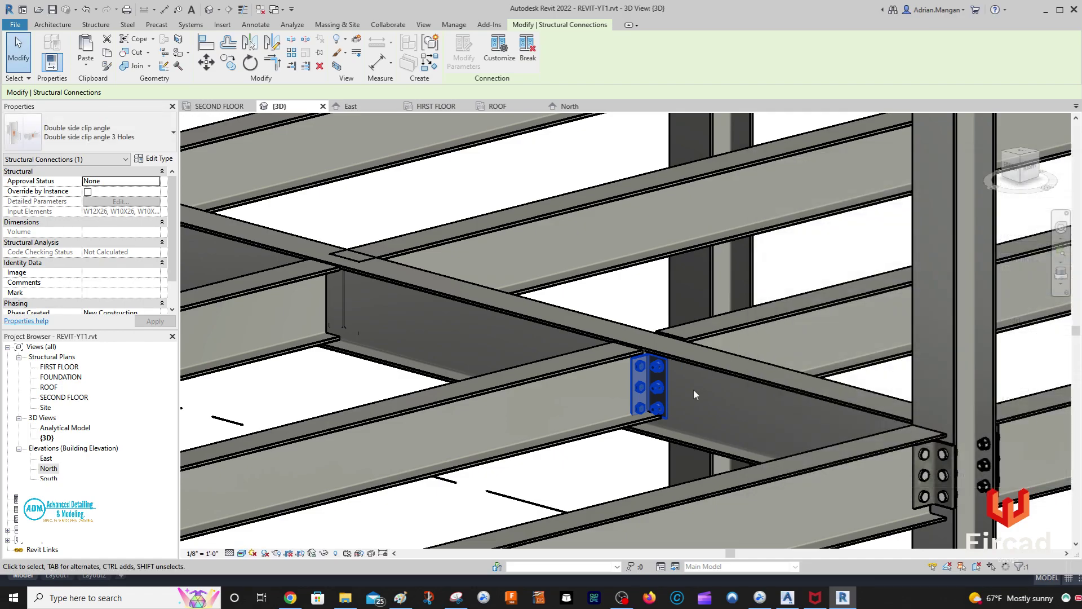
# Open the double side clip angle connection type's parameters and go through the side 2 angle, cleat weld and shim plate settings
pyautogui.scroll(2, 649, 371)
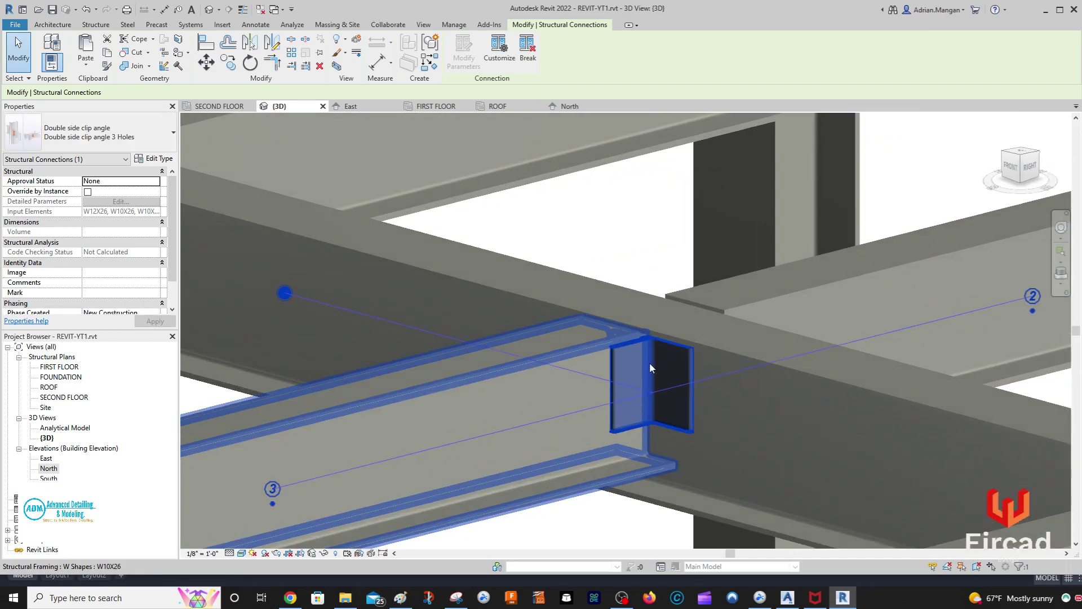
pyautogui.keyDown('shift'); pyautogui.moveTo(649, 363); pyautogui.dragTo(760, 288, button='middle'); pyautogui.keyUp('shift')
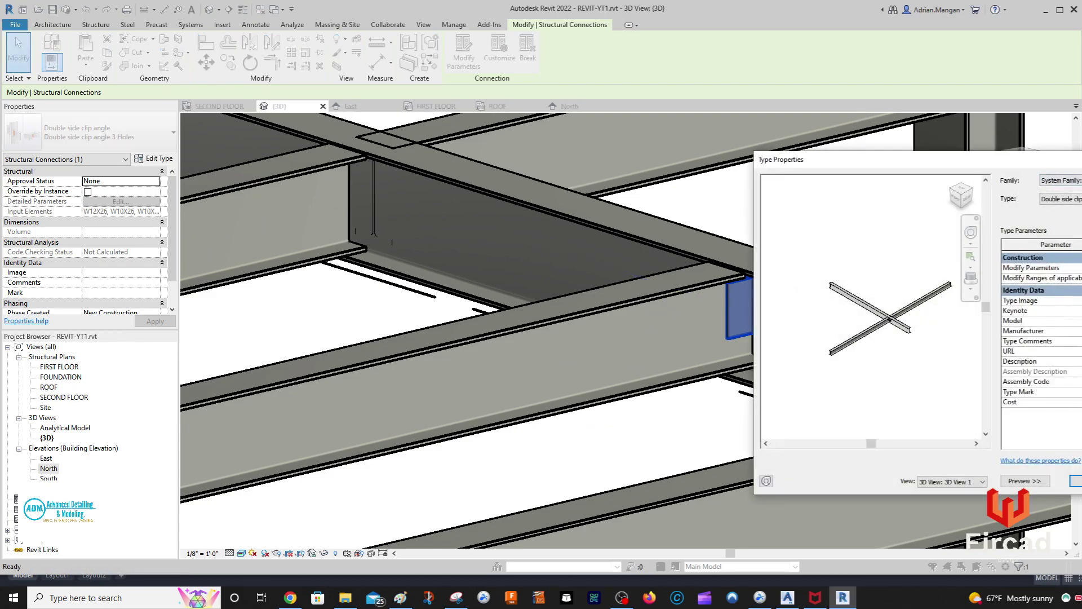
pyautogui.click(1056, 246)
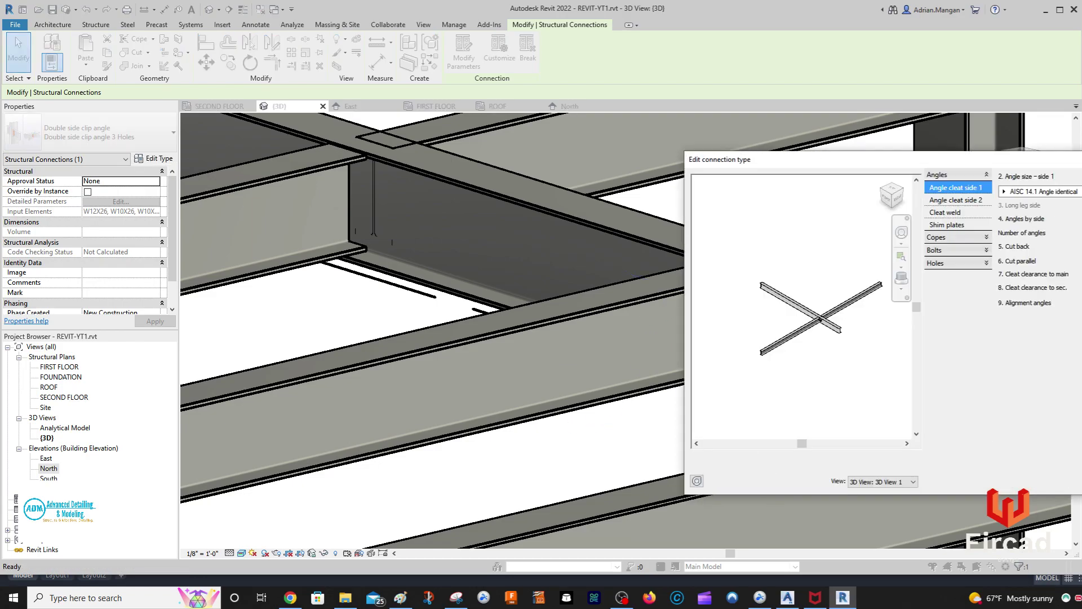
pyautogui.click(977, 202)
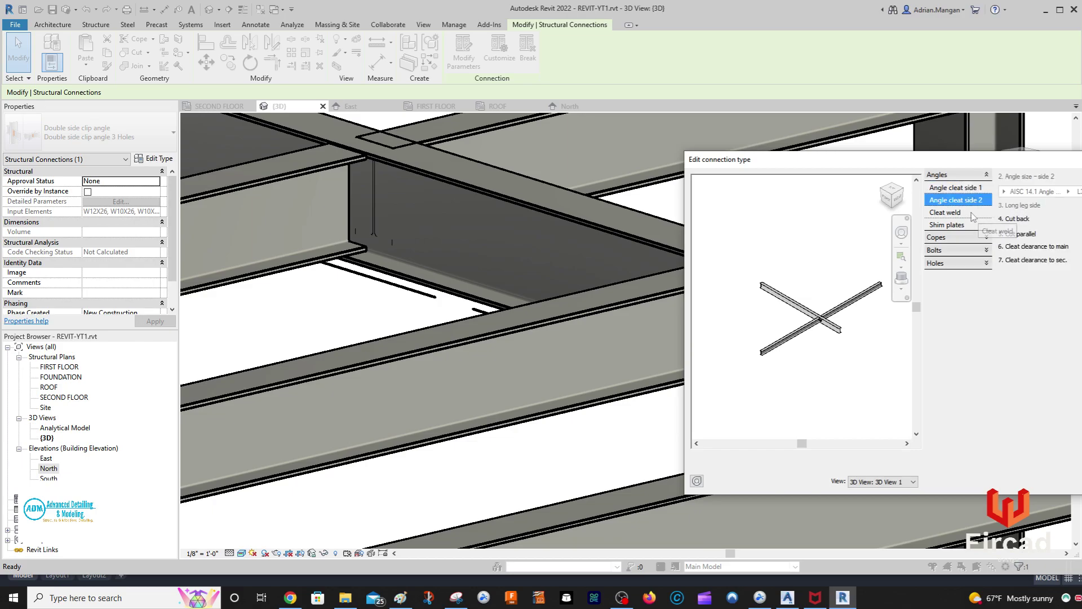
pyautogui.click(971, 214)
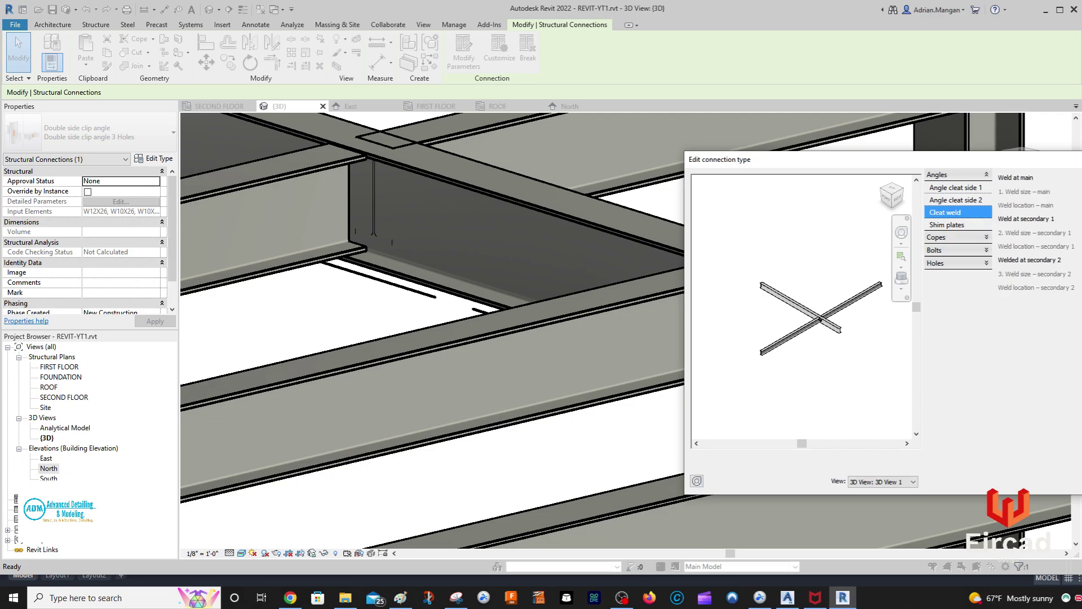
pyautogui.click(987, 225)
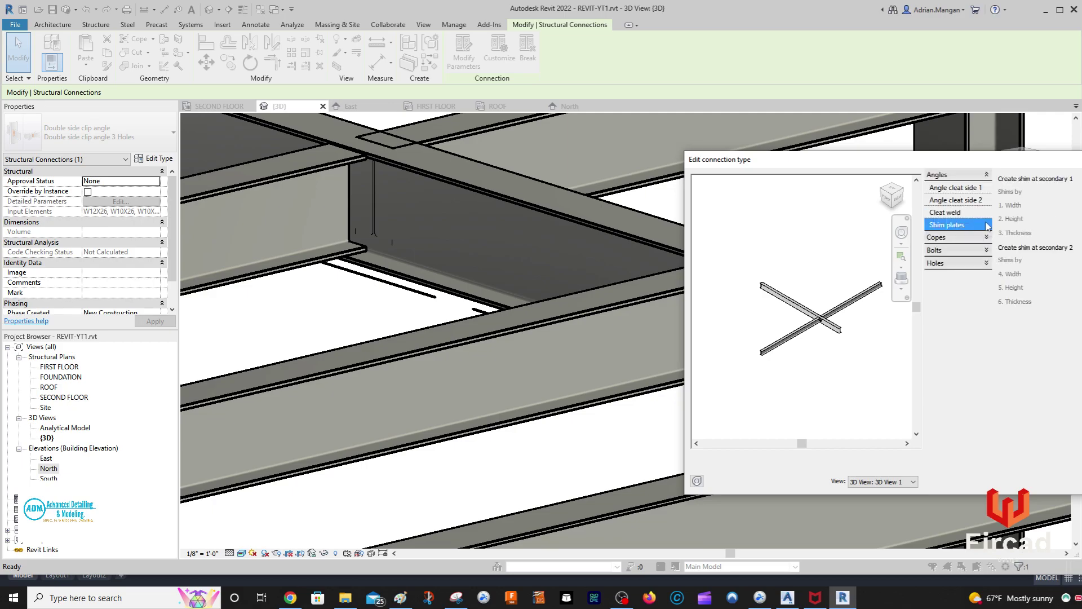
# Go through the top and bottom cope settings of the first secondary beam and inspect the joint in the preview
pyautogui.click(950, 239)
pyautogui.click(981, 201)
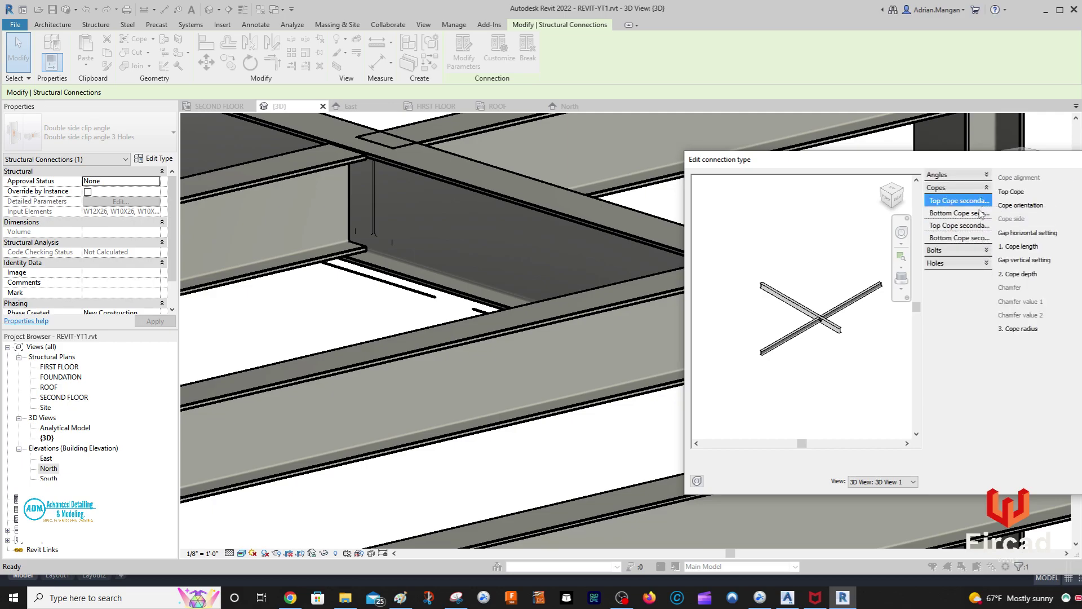
pyautogui.click(981, 213)
pyautogui.scroll(2, 824, 314)
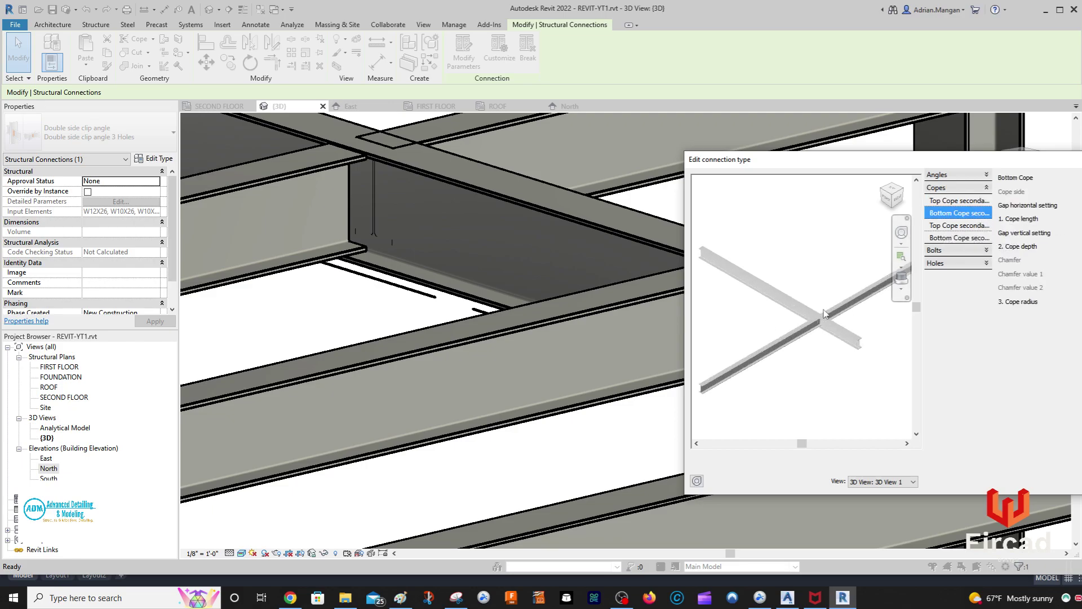
pyautogui.scroll(5, 824, 313)
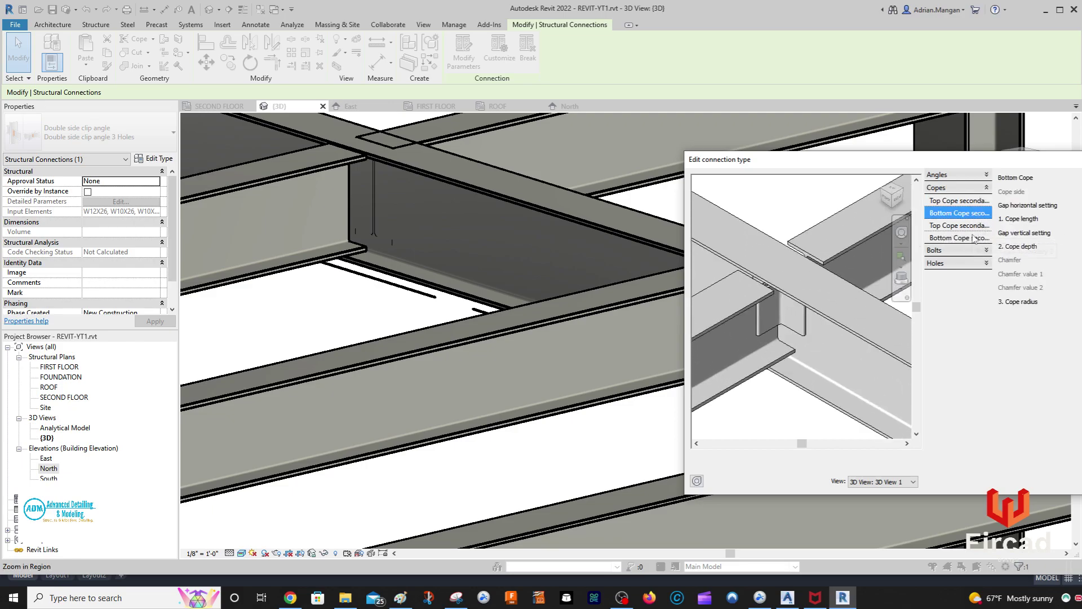
# Adjust the horizontal bolt layout at the main beam, going through the bolt parameters, secondary bolts, stagger settings and vertical bolt distances
pyautogui.click(983, 252)
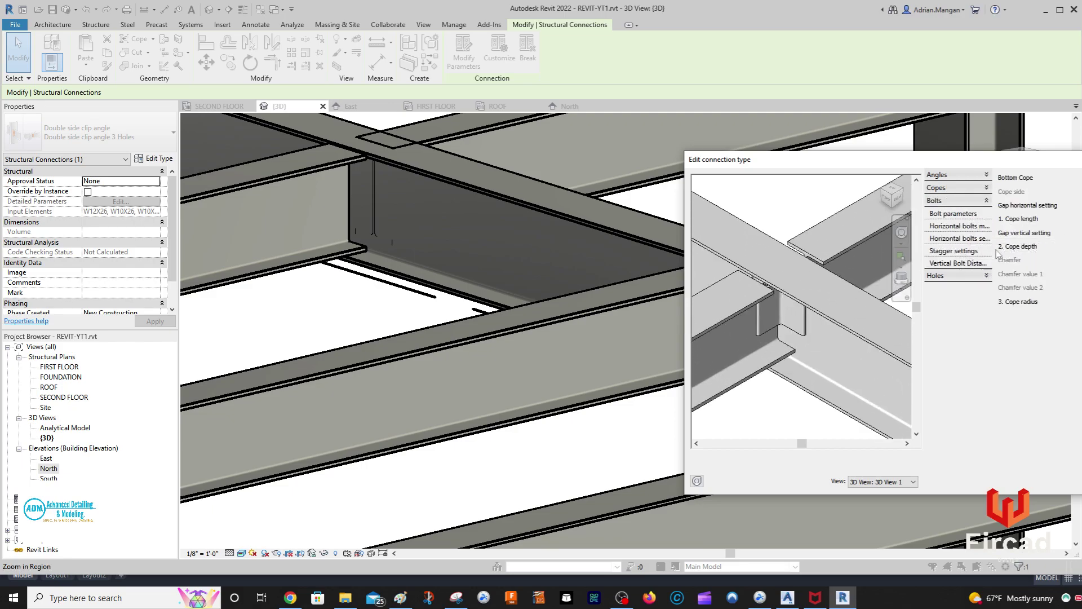
pyautogui.click(978, 215)
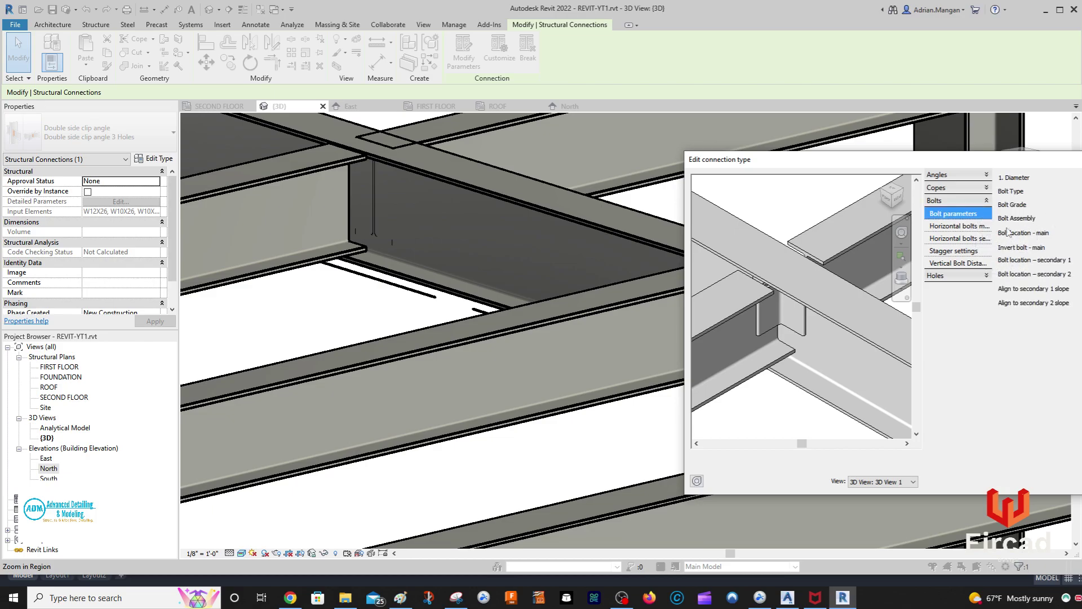
pyautogui.click(980, 227)
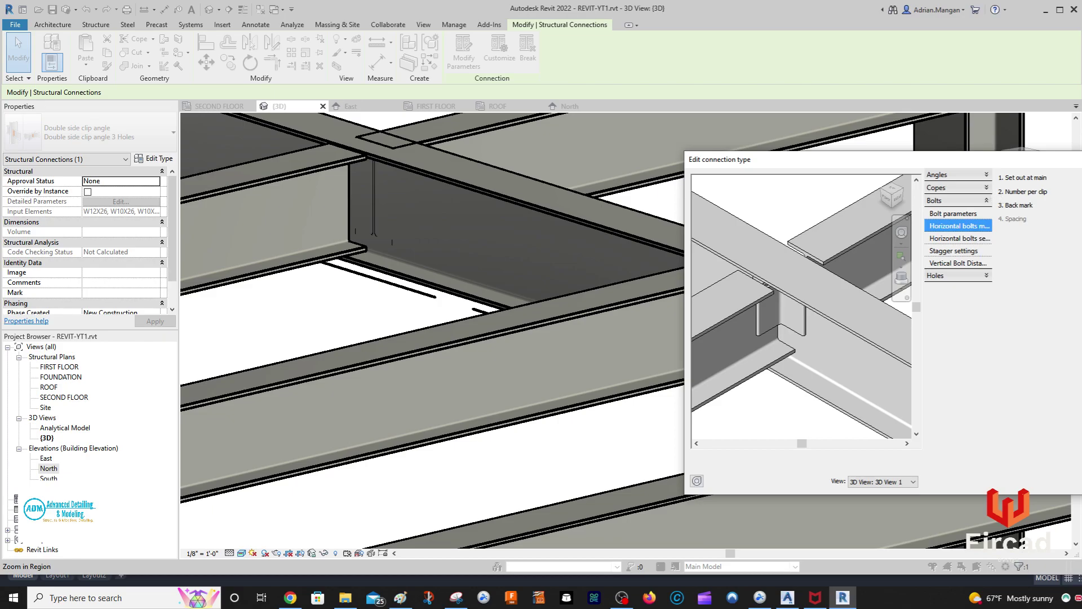
pyautogui.click(984, 239)
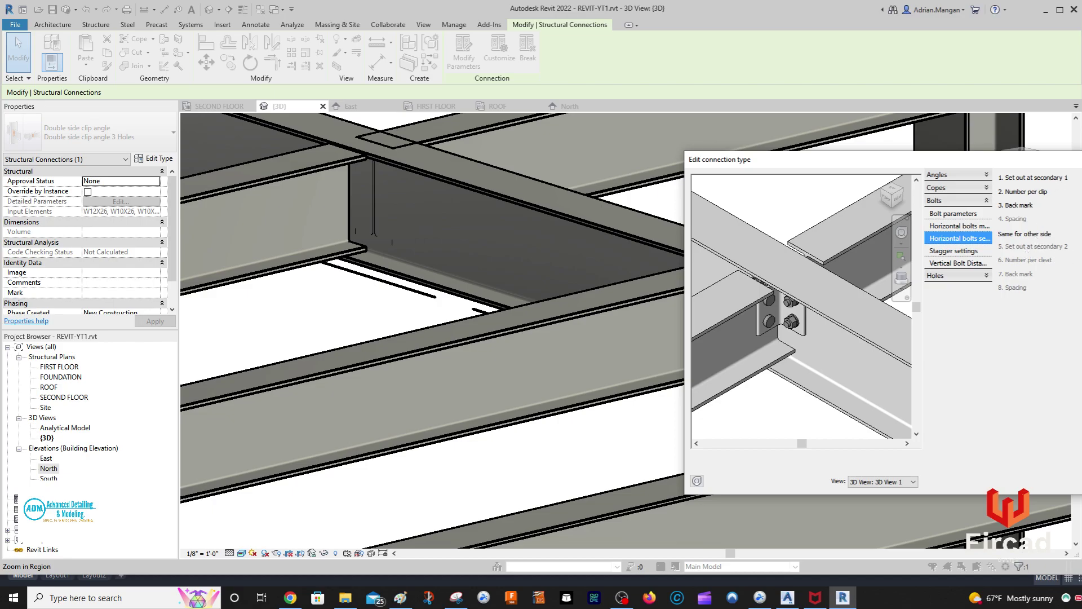
pyautogui.click(964, 252)
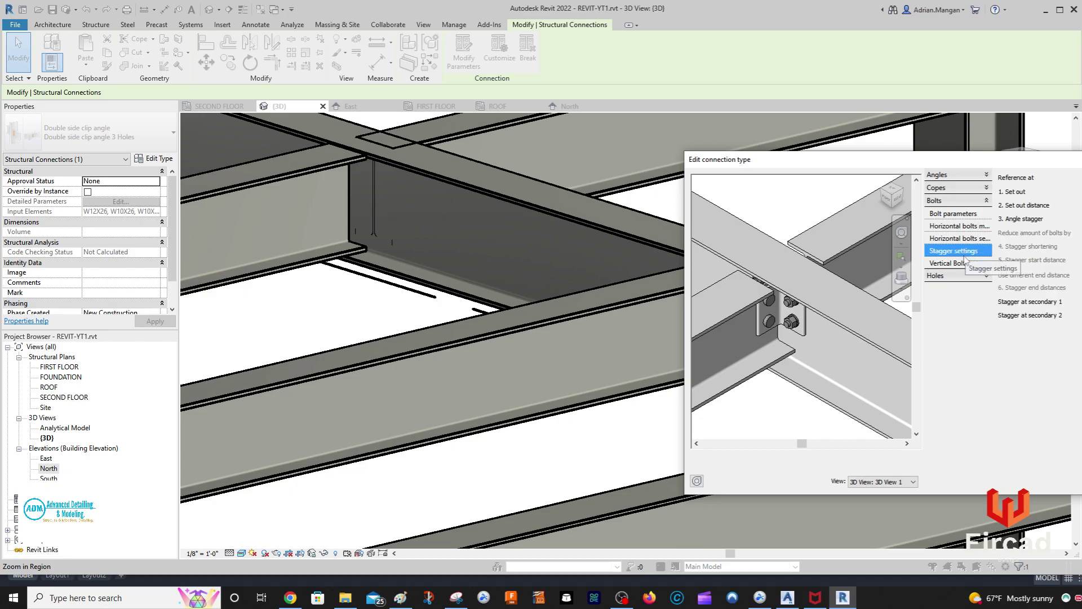
pyautogui.click(968, 262)
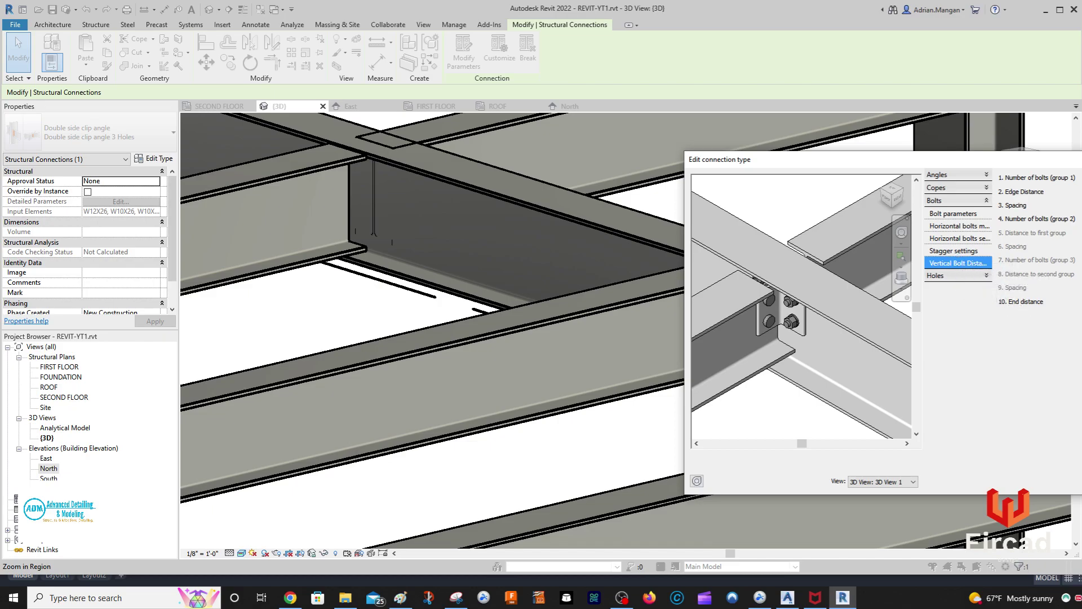
# Go through the slotted hole settings for the main beam, the cleats and the secondary beams
pyautogui.click(981, 276)
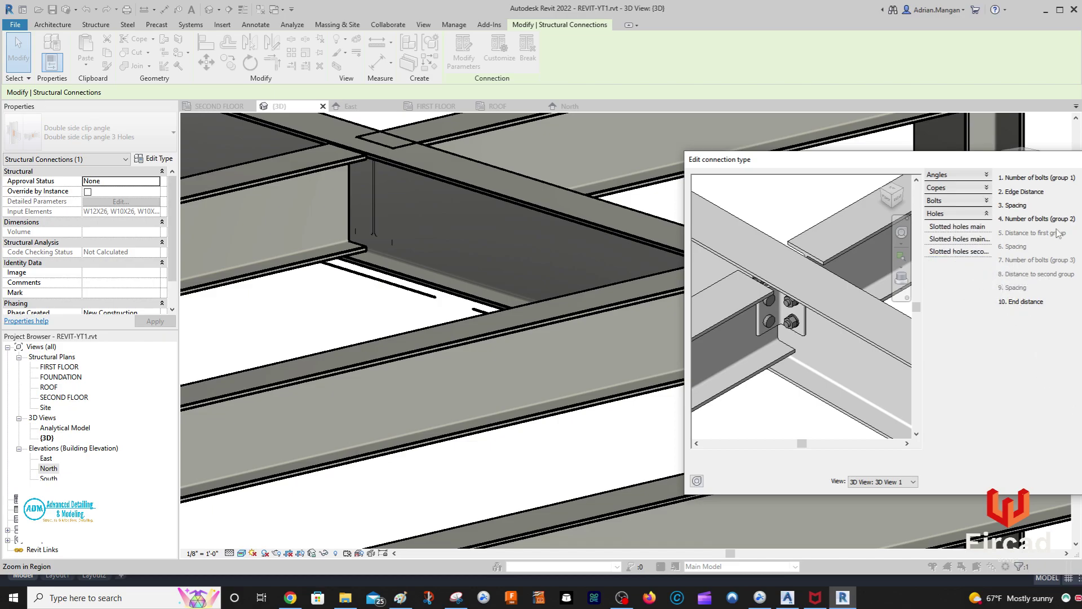
pyautogui.click(959, 226)
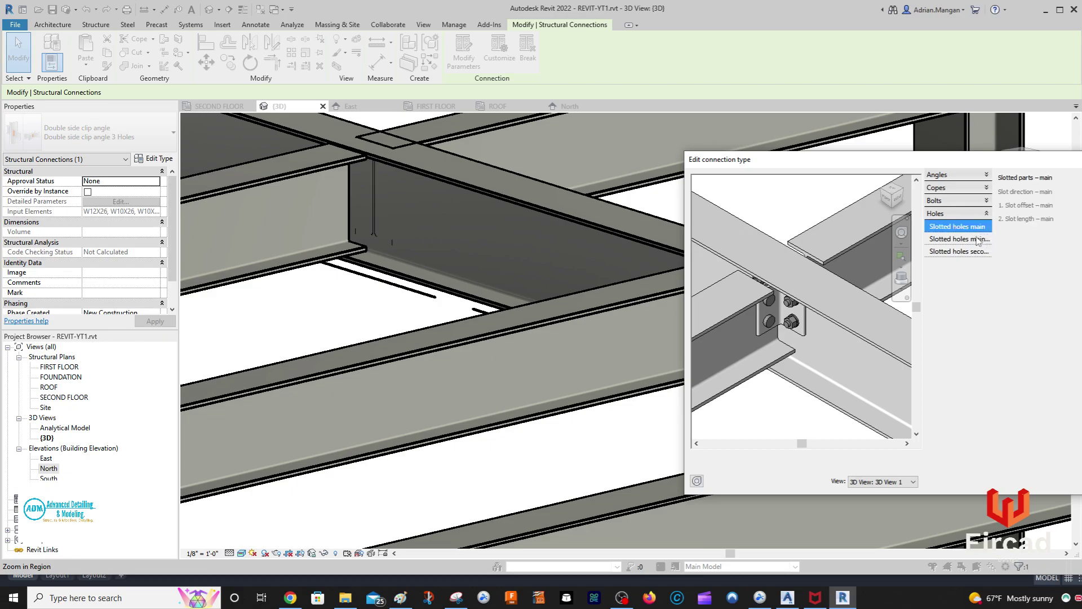
pyautogui.click(973, 239)
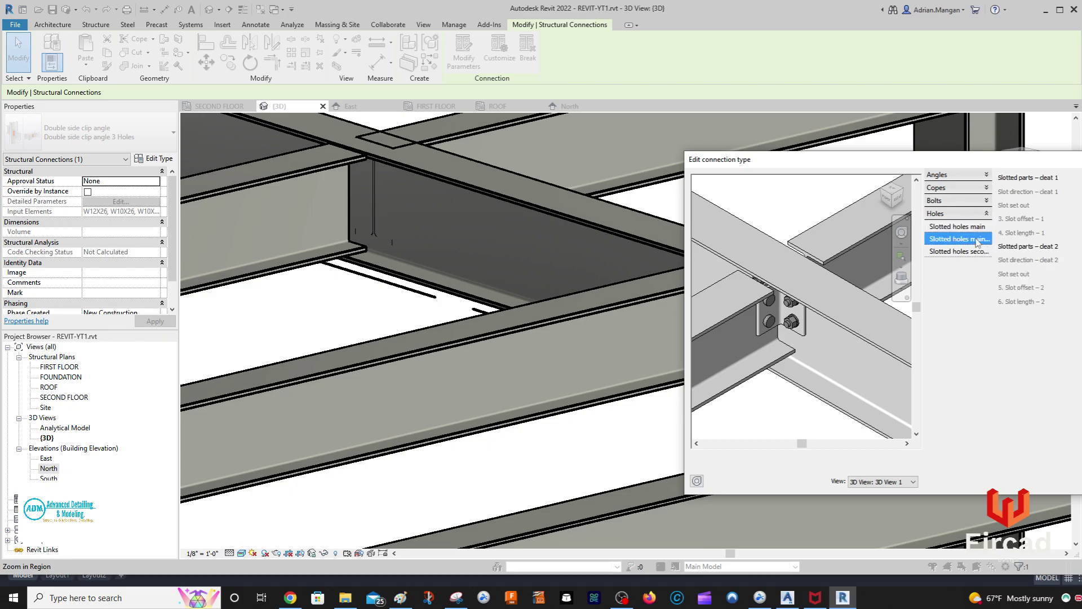
pyautogui.click(964, 252)
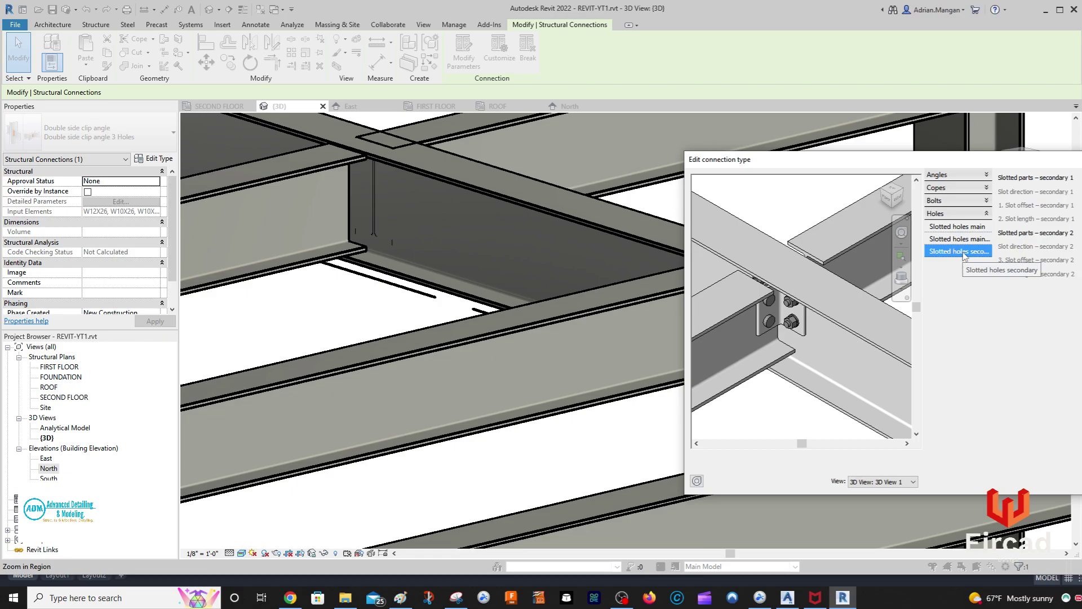
# Recheck the bolt parameters and the main and secondary horizontal bolt settings, and apply the changes to the connection type
pyautogui.click(986, 200)
pyautogui.click(961, 214)
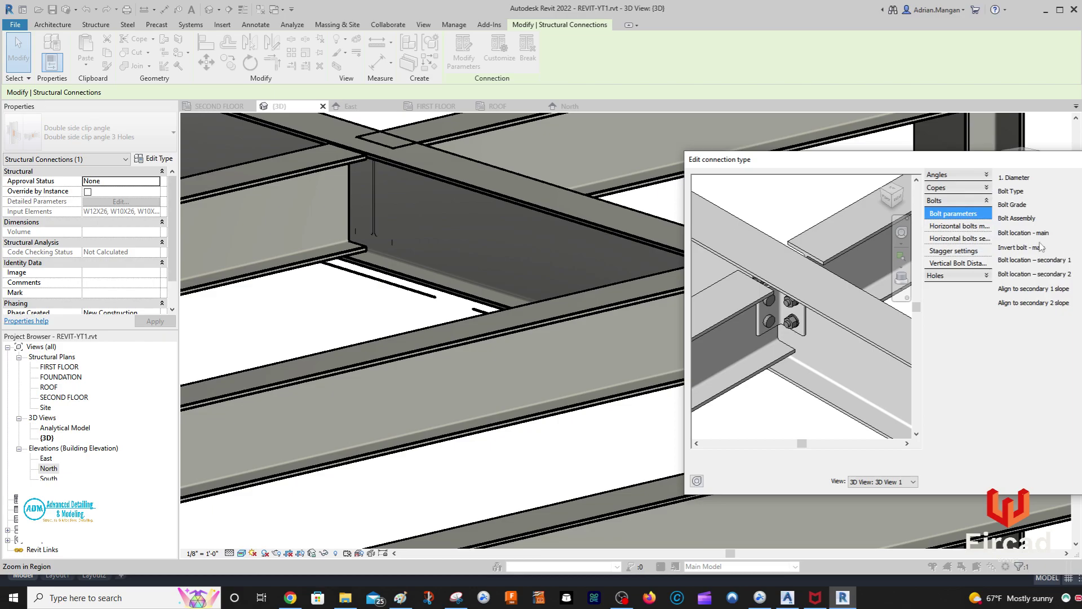
pyautogui.click(968, 226)
pyautogui.click(968, 238)
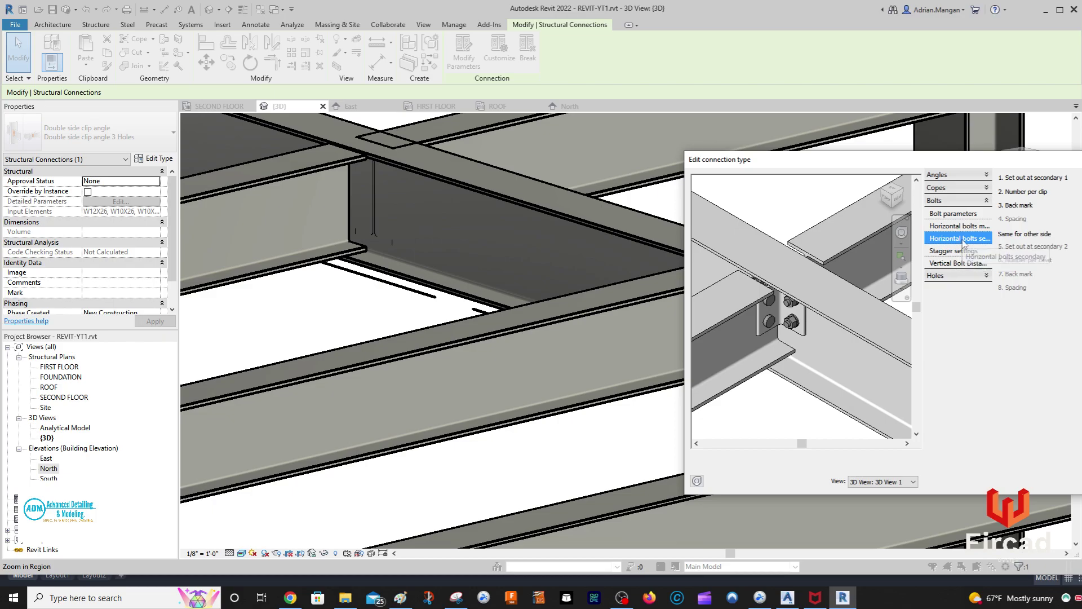
pyautogui.press('Return')
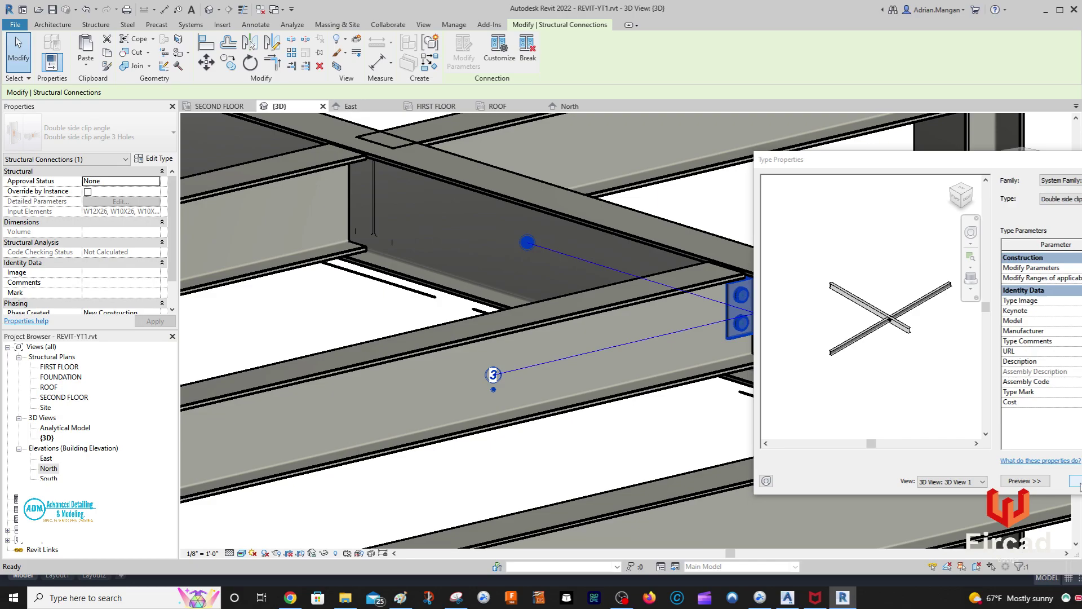
pyautogui.press('Escape')
# Propagate the double side clip angle connection from the interior girder joint to all matching beam-to-girder joints
pyautogui.scroll(-4, 918, 356)
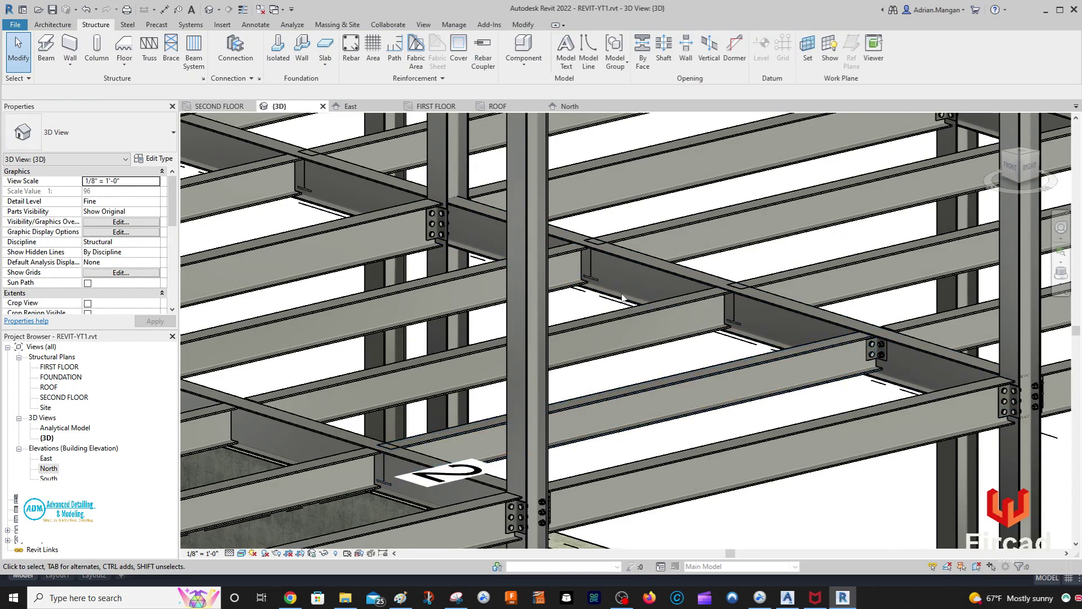
pyautogui.scroll(2, 499, 221)
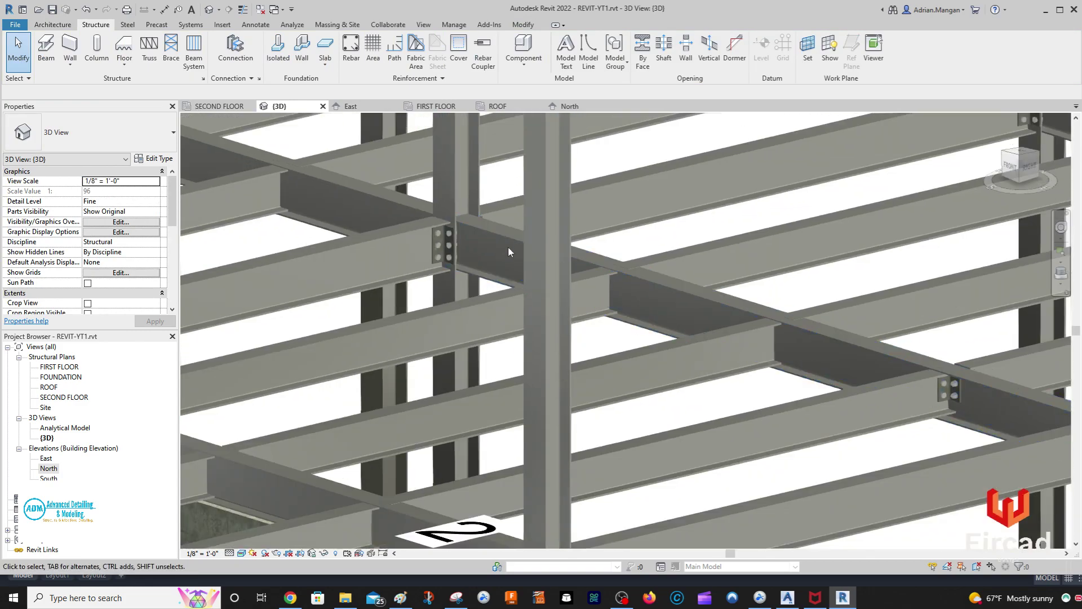
pyautogui.click(957, 391)
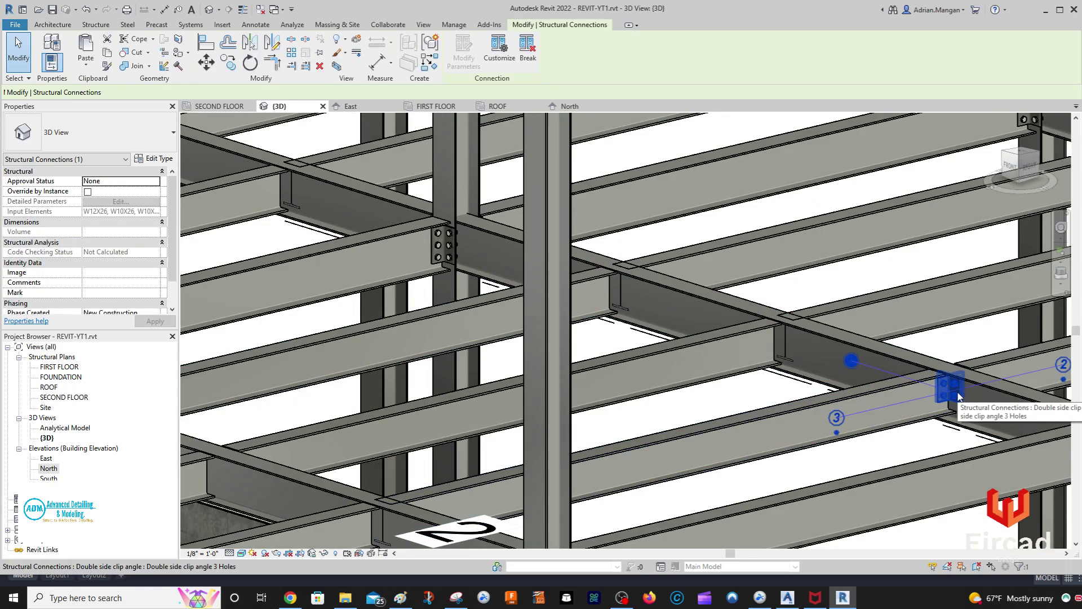
pyautogui.rightClick(957, 390)
pyautogui.click(633, 255)
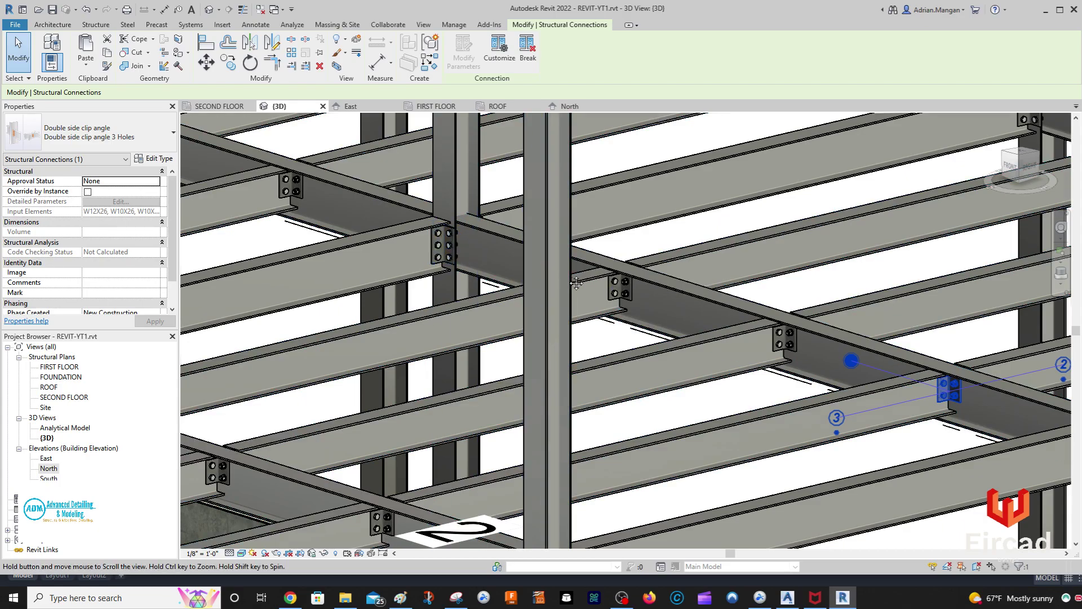
# Propagate the Clip angle 2 Holes connection from a beam joint on the outer girder to all matching joints
pyautogui.moveTo(558, 272); pyautogui.dragTo(778, 303, button='middle')
pyautogui.scroll(-5, 778, 303)
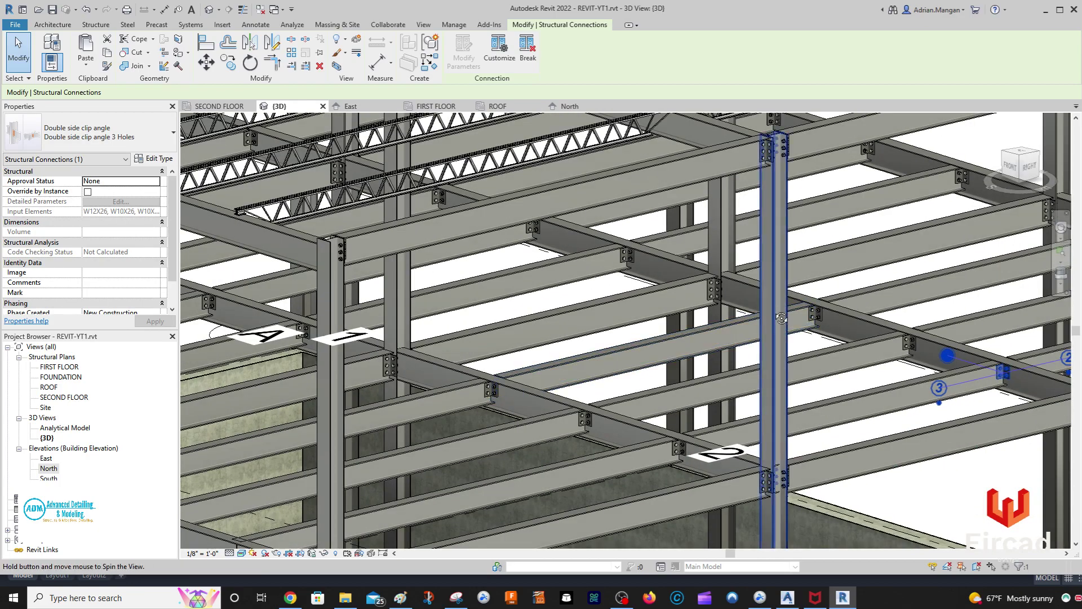
pyautogui.scroll(-5, 762, 323)
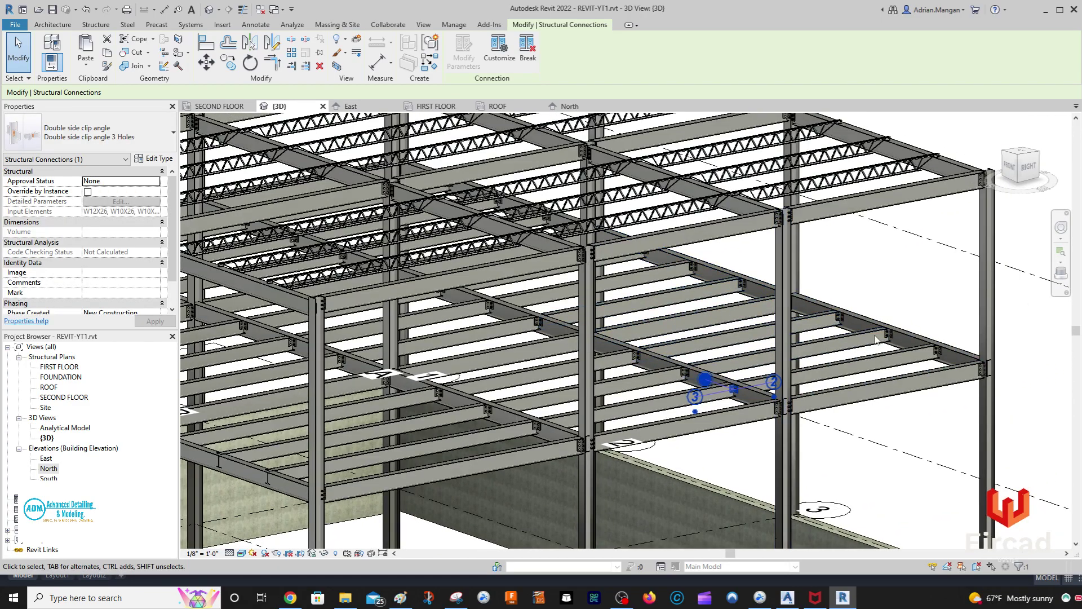
pyautogui.scroll(3, 894, 339)
pyautogui.scroll(3, 896, 341)
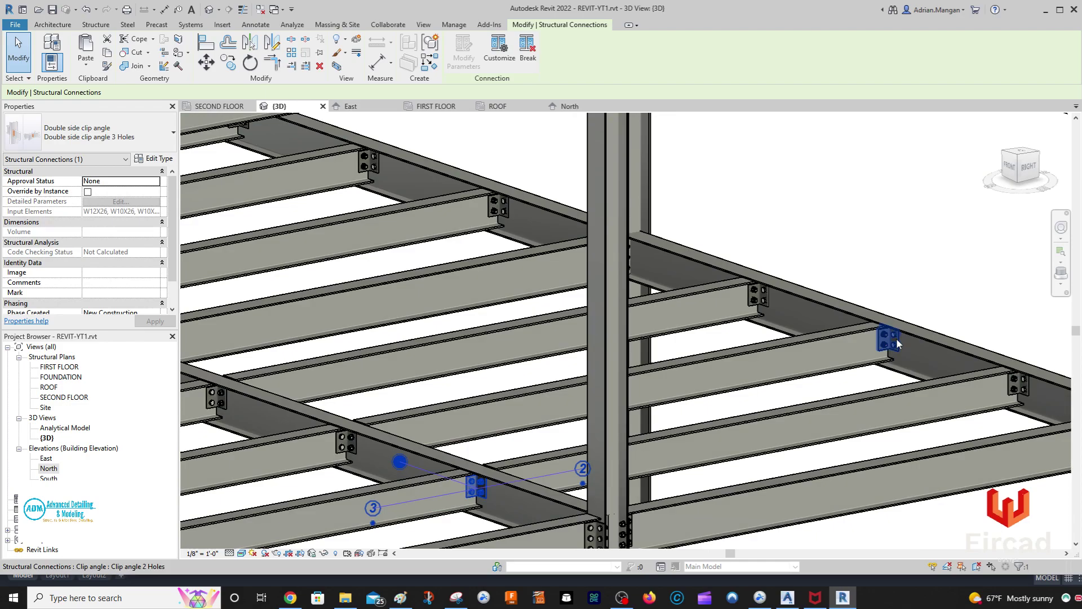
pyautogui.click(888, 340)
pyautogui.rightClick(899, 343)
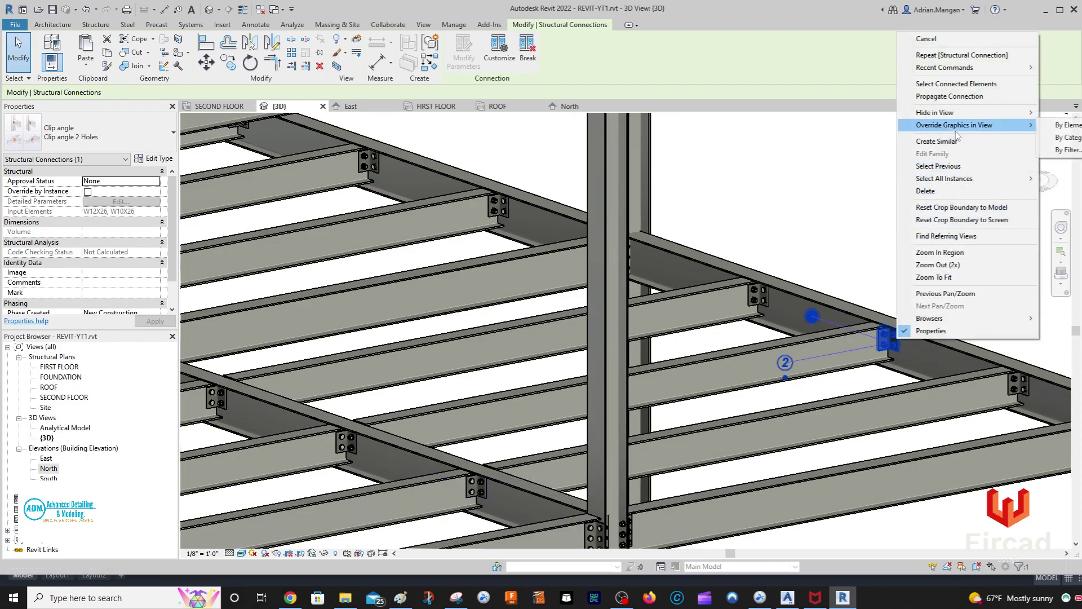
pyautogui.click(870, 217)
# Examine the propagated clip angle connections along the interior and outer girders, up close and across the whole frame
pyautogui.scroll(-5, 818, 306)
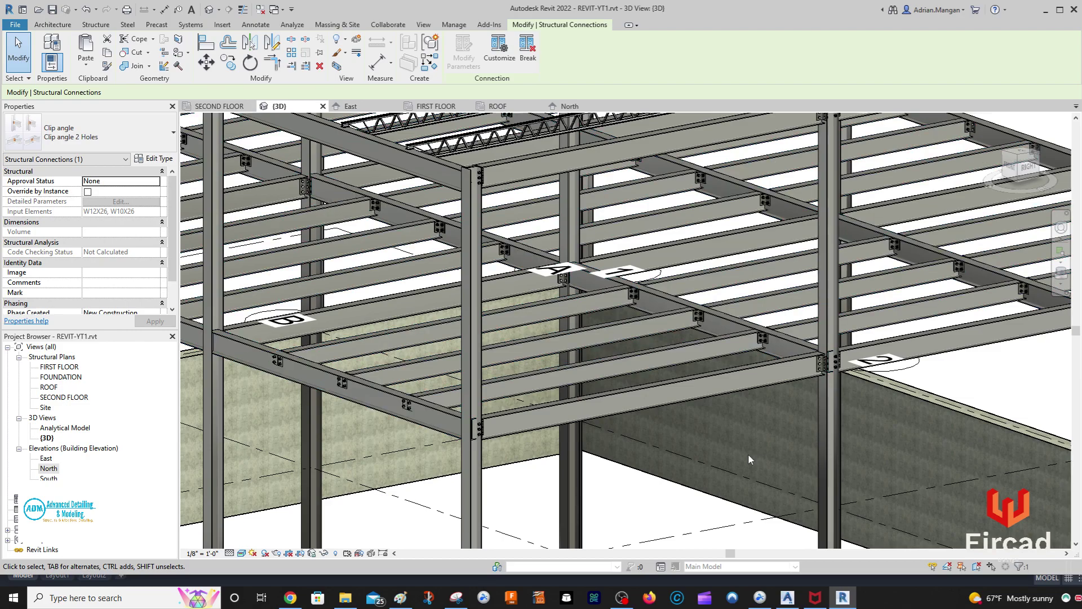
pyautogui.scroll(3, 791, 329)
pyautogui.scroll(8, 761, 338)
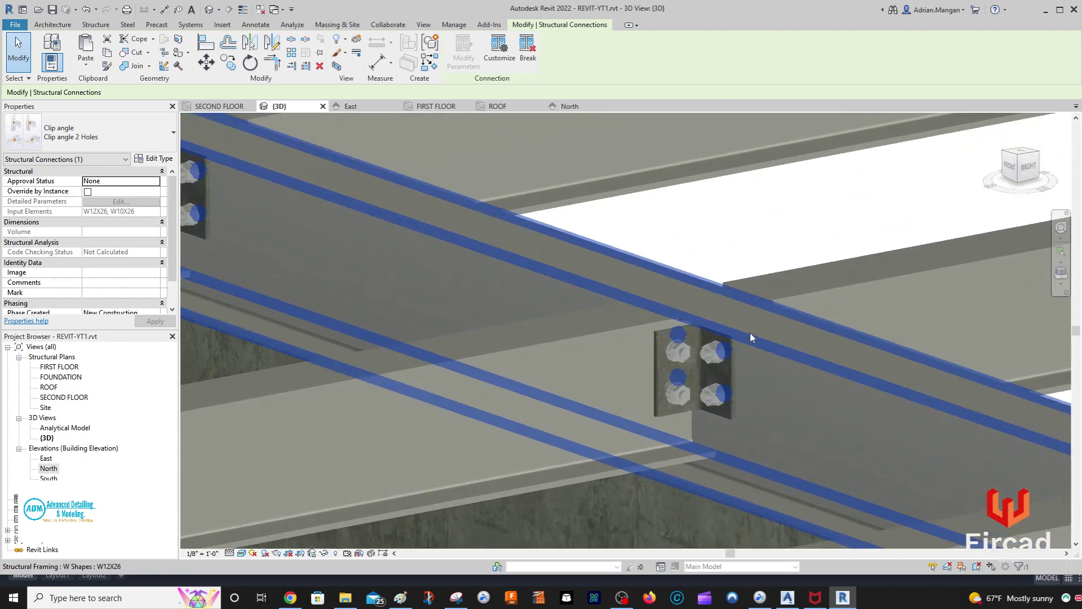
pyautogui.scroll(-10, 747, 339)
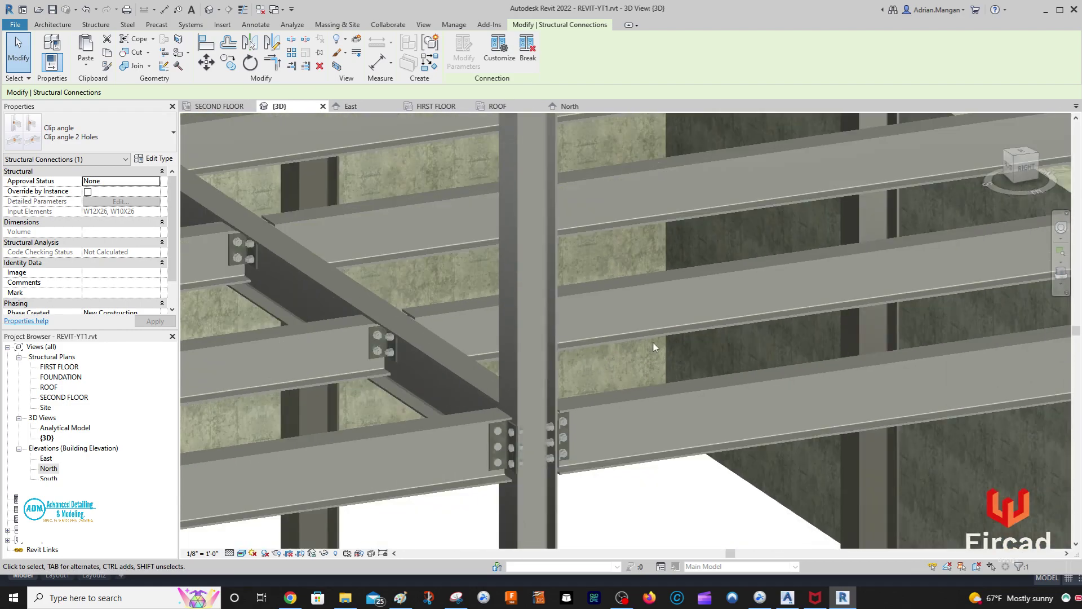
pyautogui.scroll(-3, 809, 357)
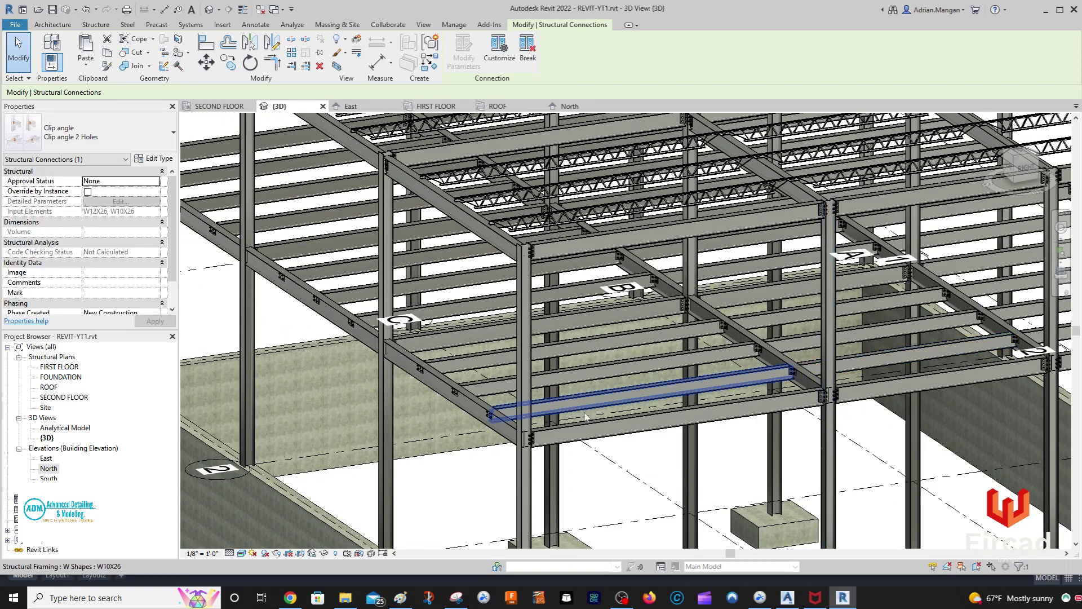
pyautogui.scroll(4, 642, 472)
pyautogui.keyDown('shift'); pyautogui.moveTo(643, 473); pyautogui.dragTo(494, 434, button='middle'); pyautogui.keyUp('shift')
pyautogui.scroll(-4, 493, 435)
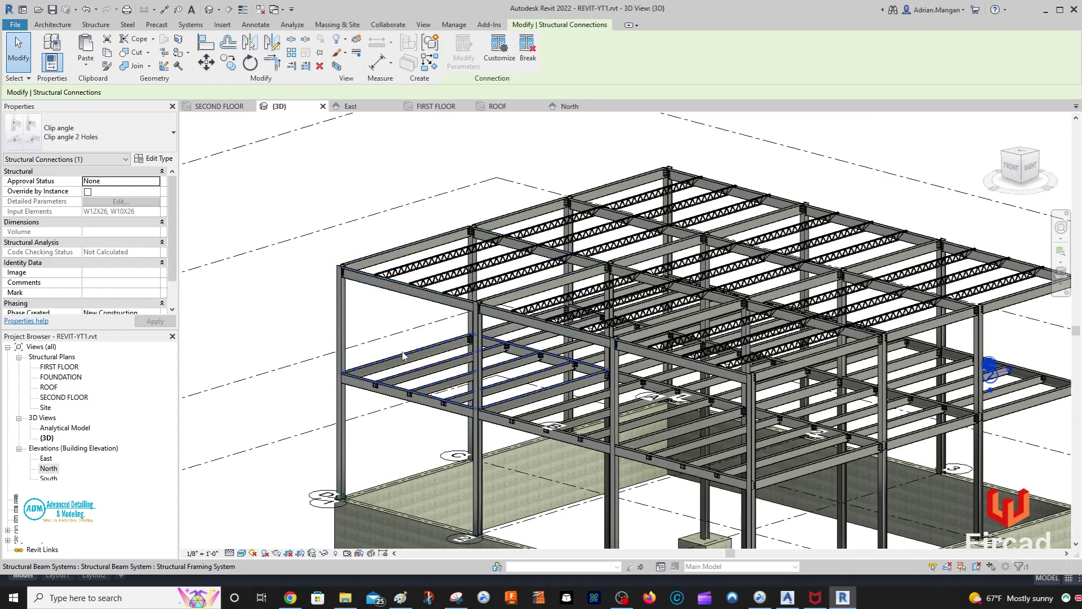
# Examine the bolted beam-to-column connection at the roof corner up close, clear the selection, and review the whole steel frame
pyautogui.scroll(2, 366, 285)
pyautogui.scroll(4, 362, 268)
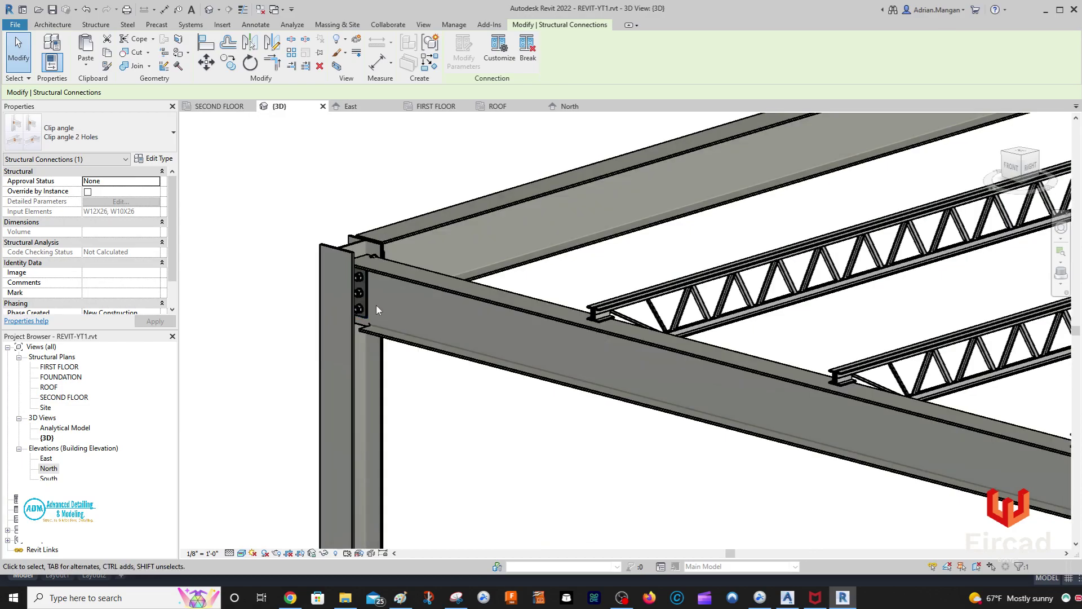
pyautogui.scroll(3, 348, 273)
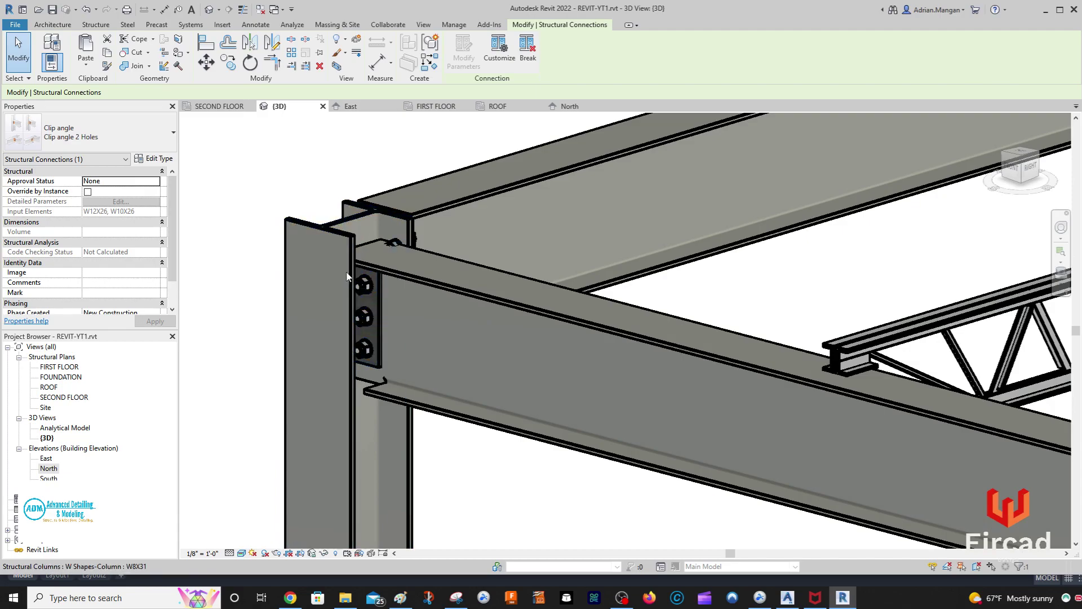
pyautogui.scroll(-4, 452, 319)
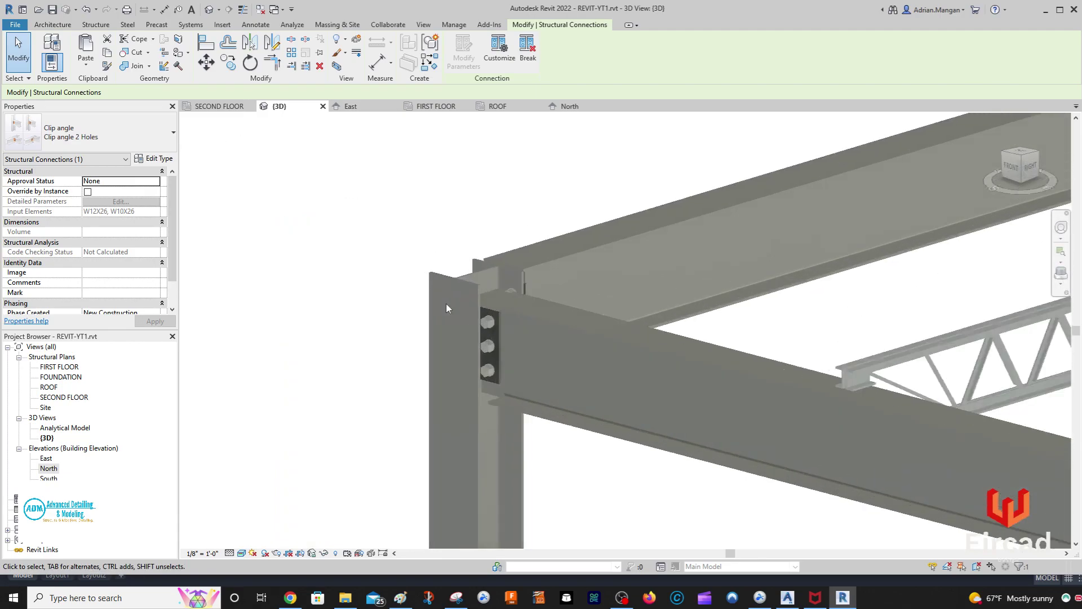
pyautogui.scroll(-2, 499, 327)
pyautogui.scroll(7, 507, 321)
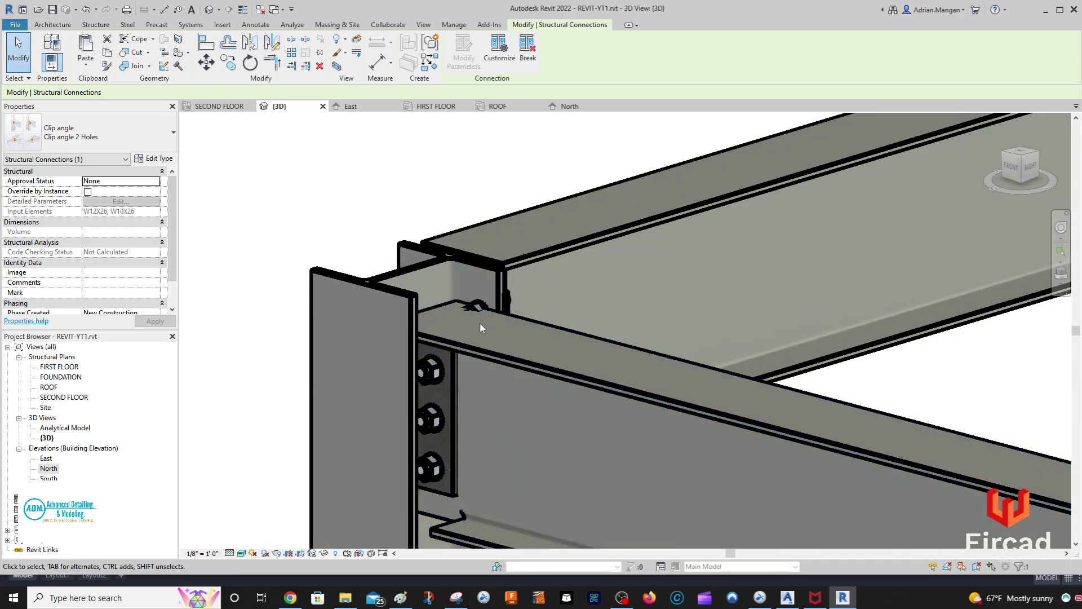
pyautogui.scroll(-2, 479, 320)
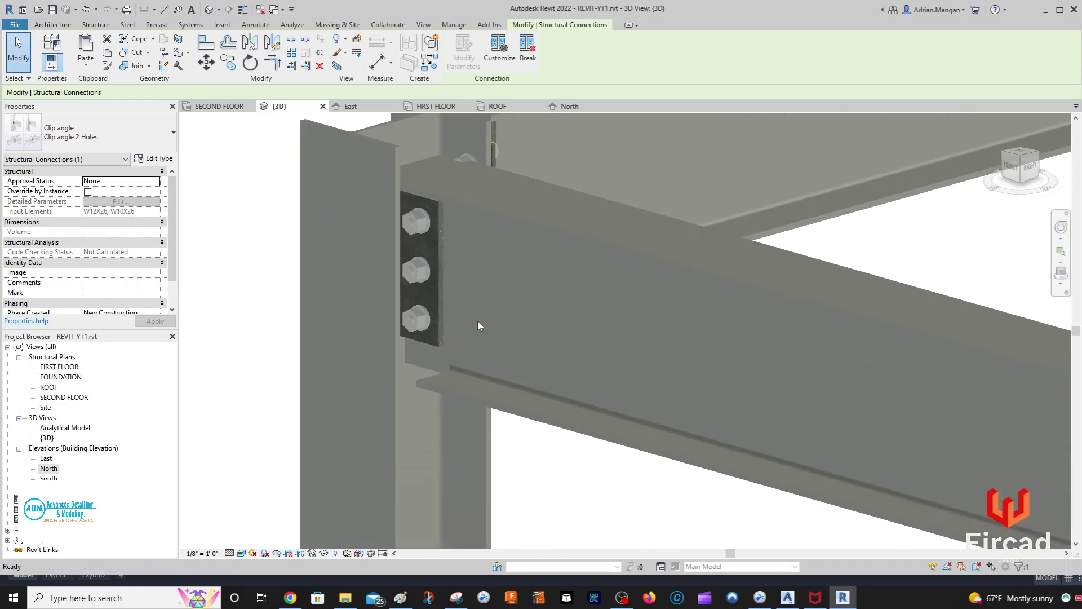
pyautogui.scroll(-8, 509, 310)
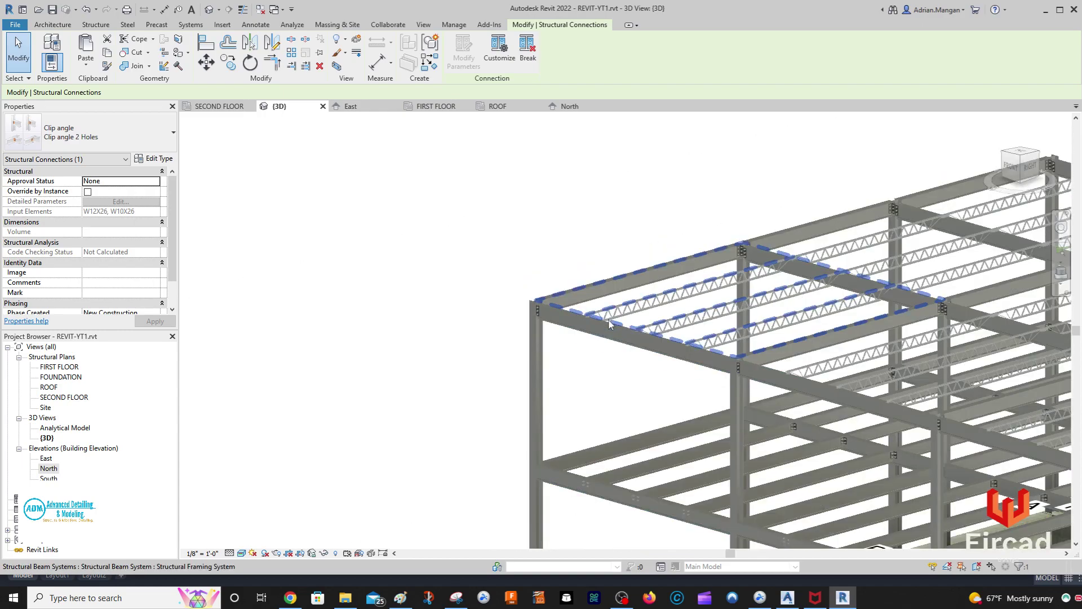
pyautogui.keyDown('shift'); pyautogui.moveTo(503, 298); pyautogui.dragTo(575, 317, button='middle'); pyautogui.keyUp('shift')
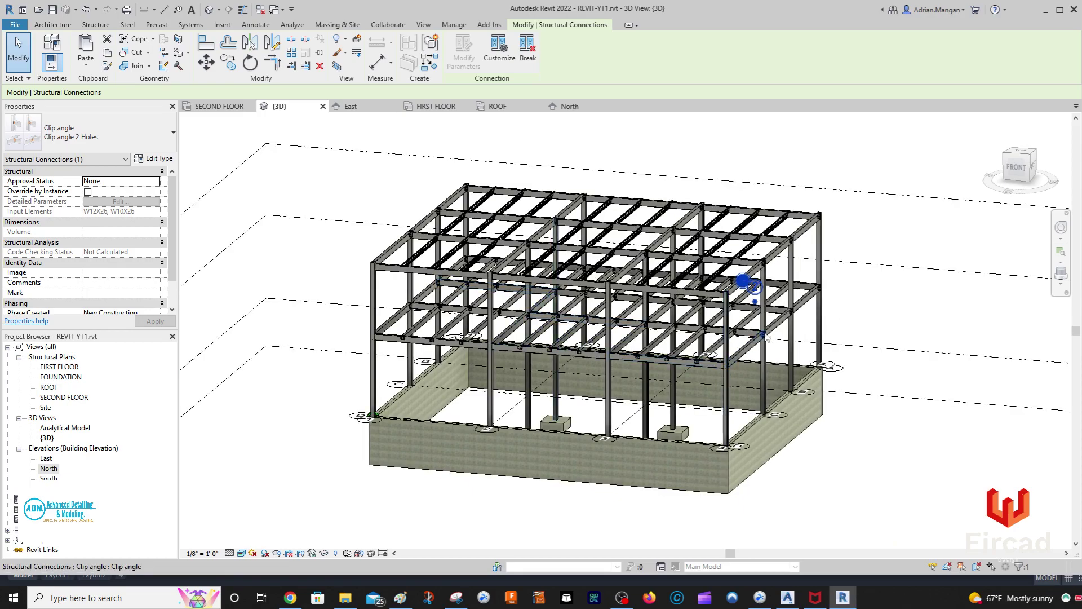
pyautogui.click(867, 310)
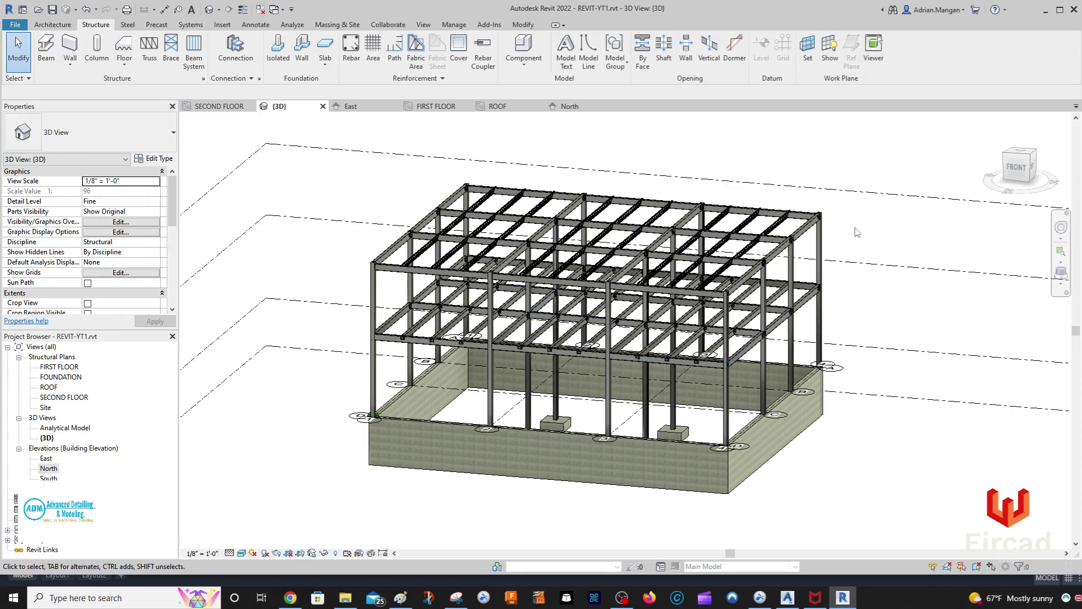
pyautogui.moveTo(857, 231); pyautogui.dragTo(814, 229, button='middle')
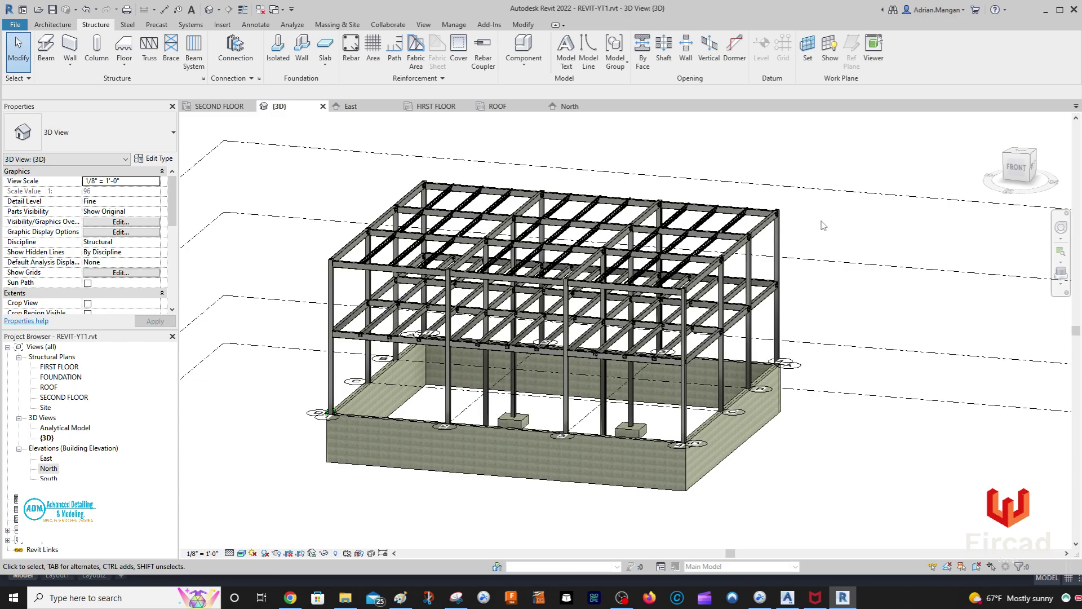